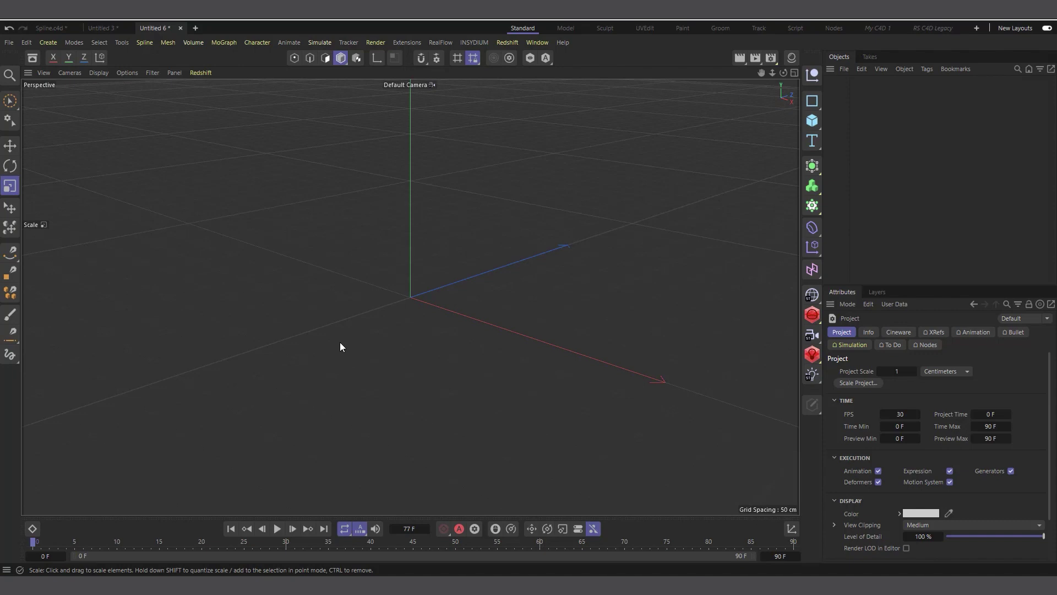
Add a null object and keyframe its R.B rotation at 0° on frame 0
left_click(808, 77)
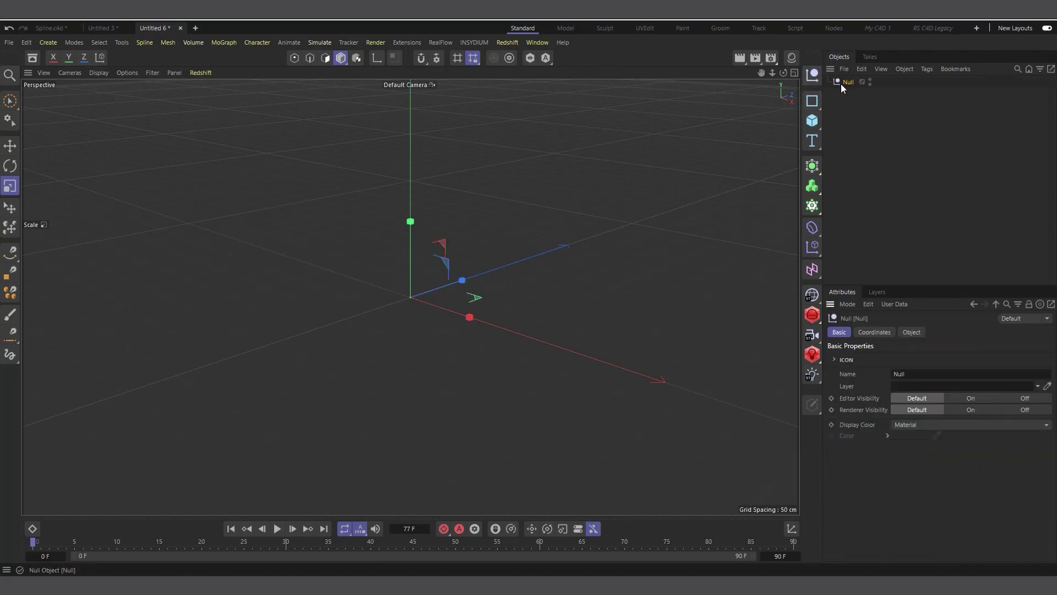
left_click(885, 333)
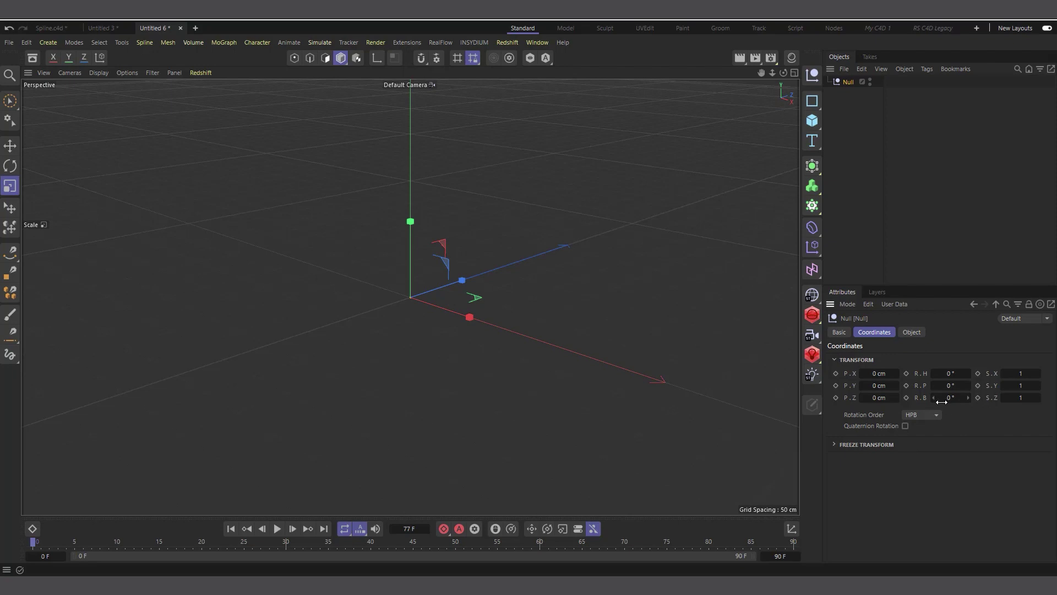
left_click(905, 398)
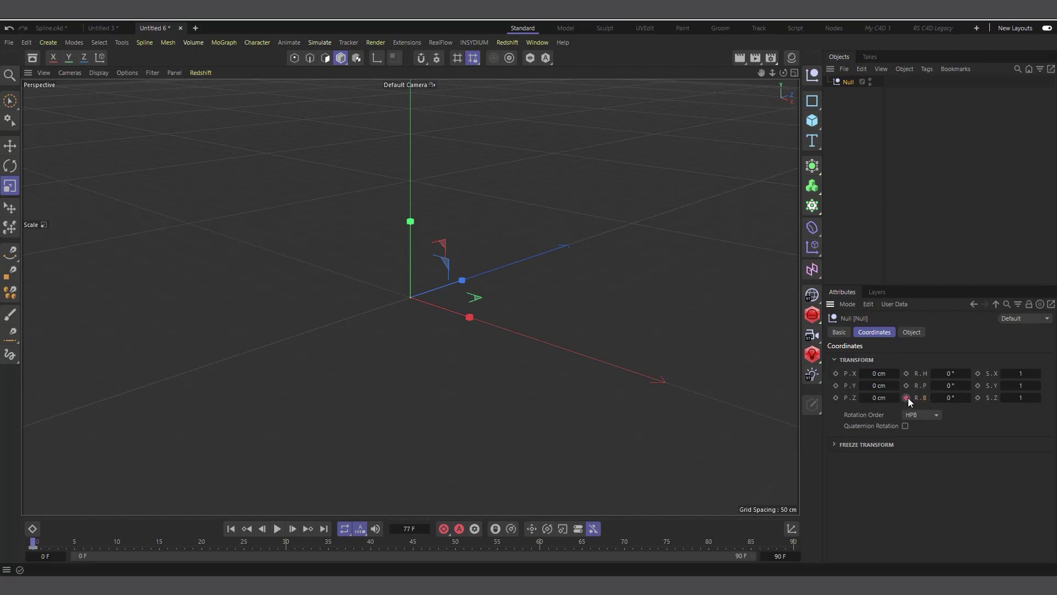
Keyframe the null's R.B rotation at 360° on frame 90, play the animation, and return to the first frame
left_click(794, 543)
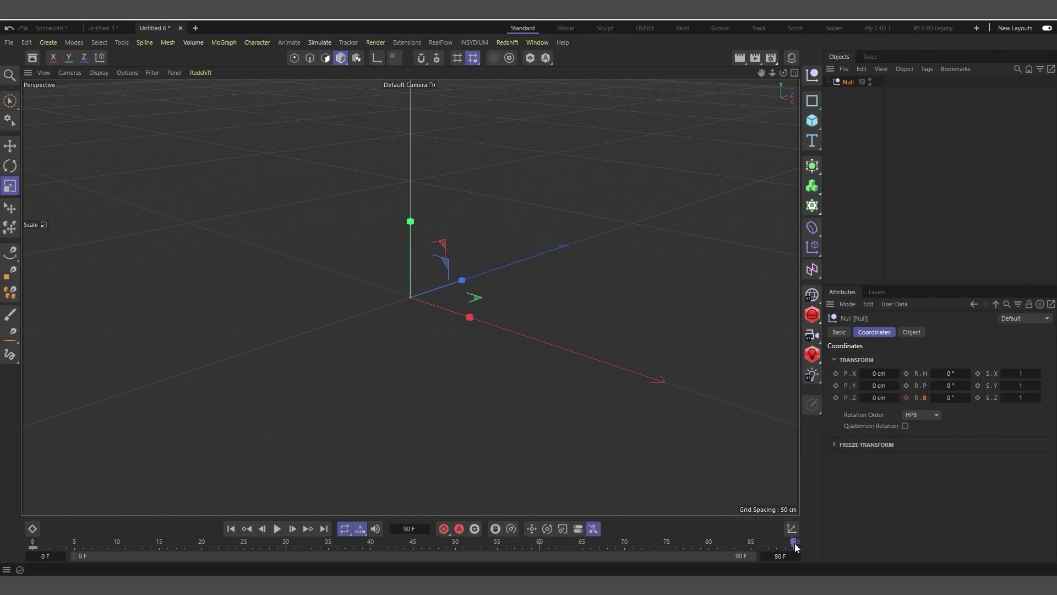
left_click(950, 398)
type("360")
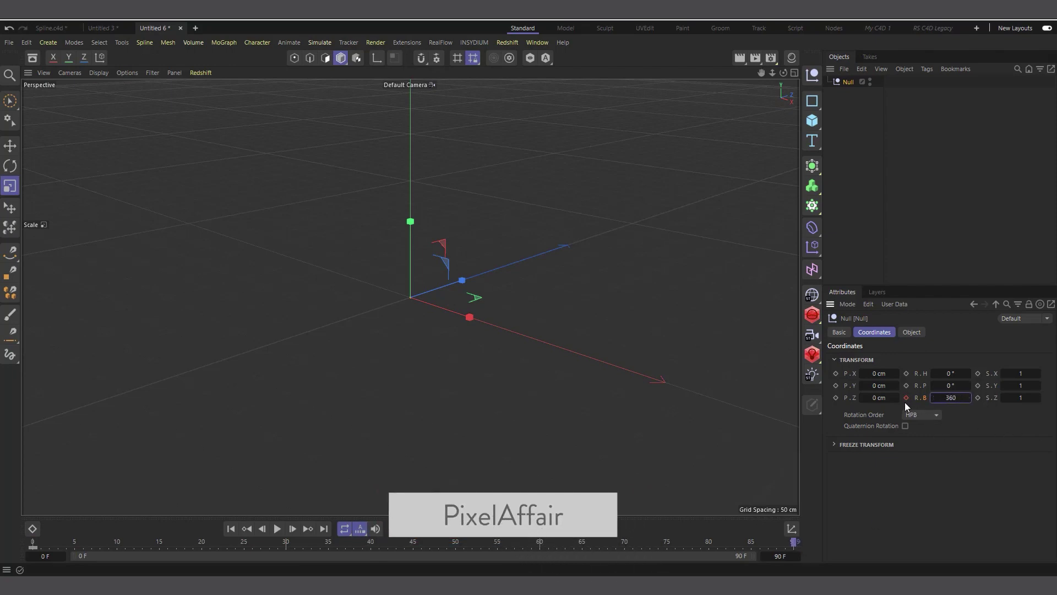
left_click(906, 398)
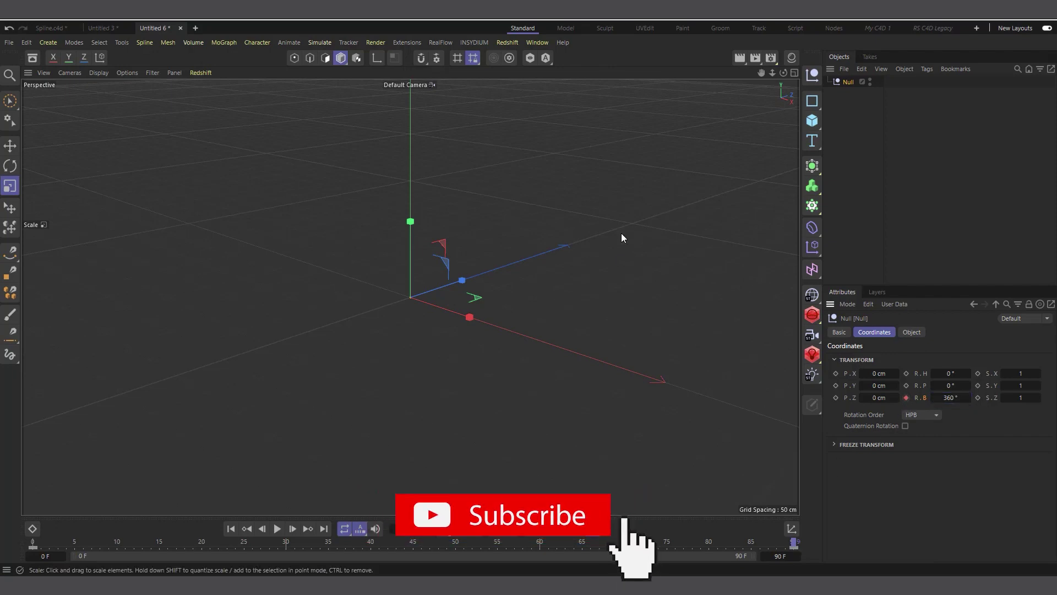
left_click(277, 529)
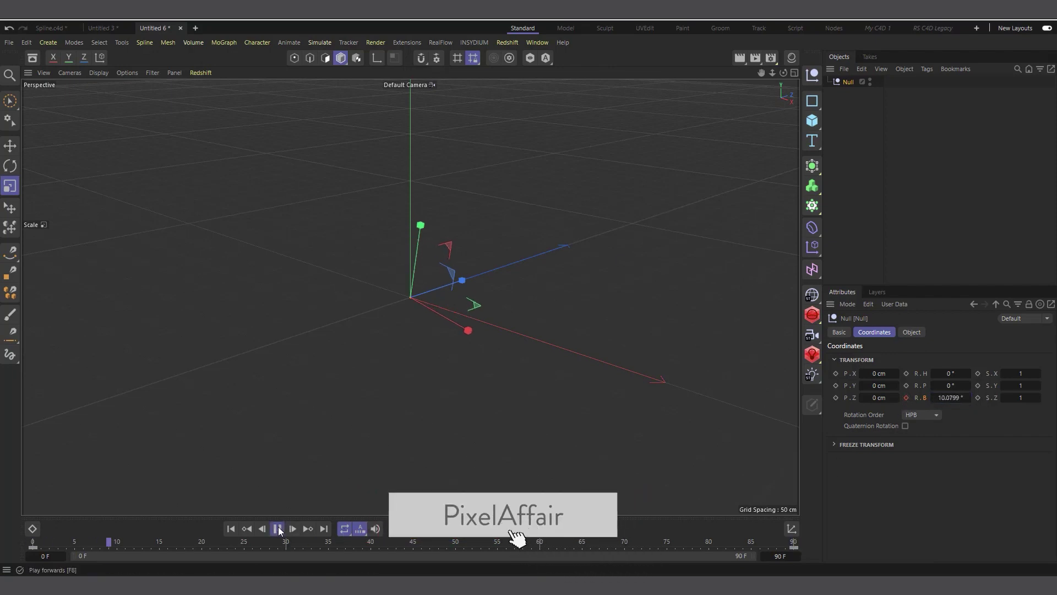
left_click(277, 528)
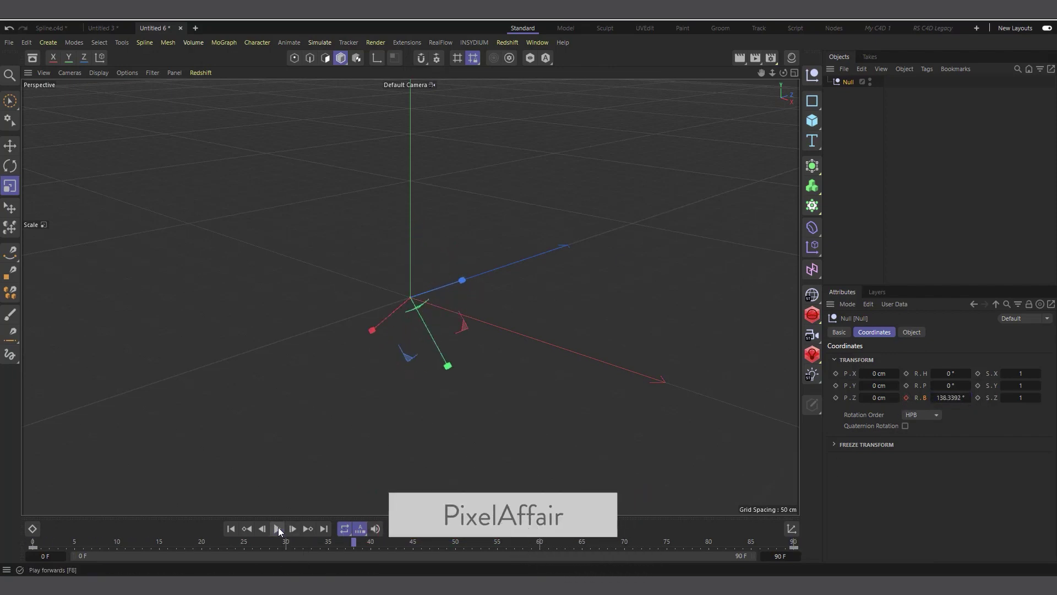
left_click(231, 528)
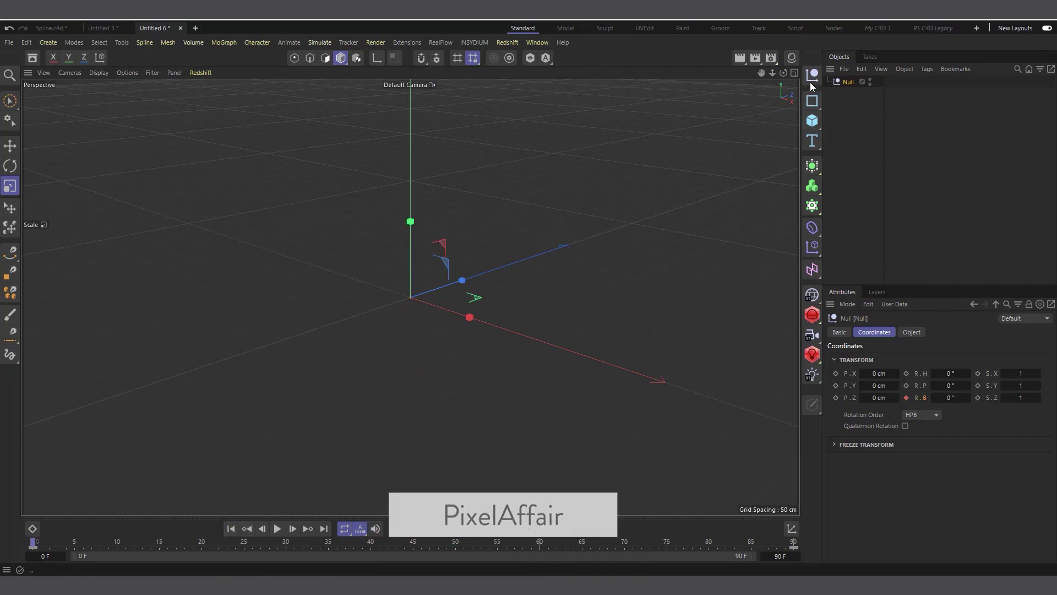
Add a Polygon primitive and make it a child of the null
left_click(813, 122)
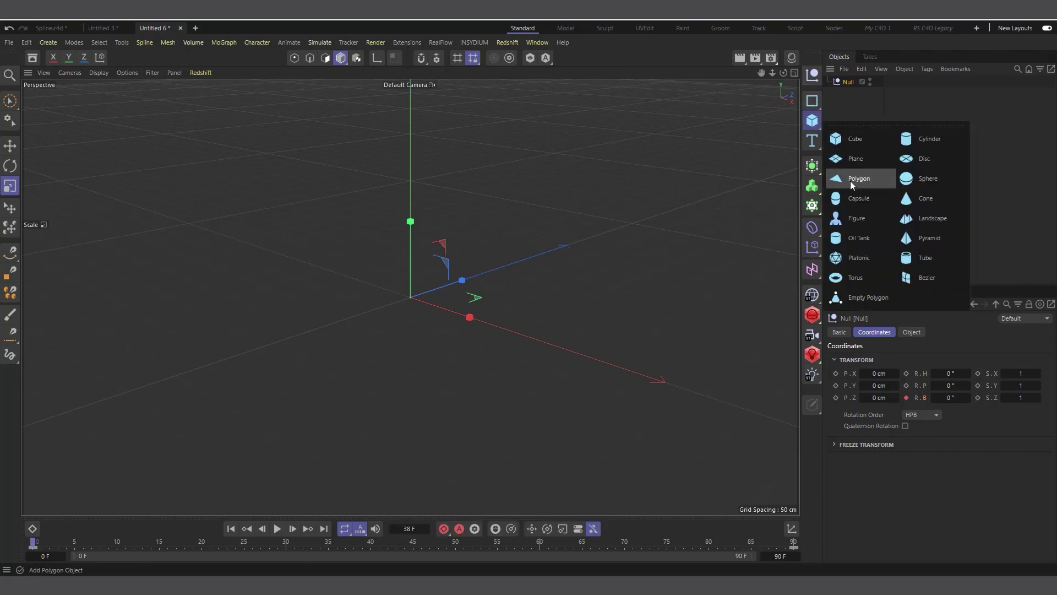
left_click(850, 181)
left_click_drag(853, 82, 851, 95)
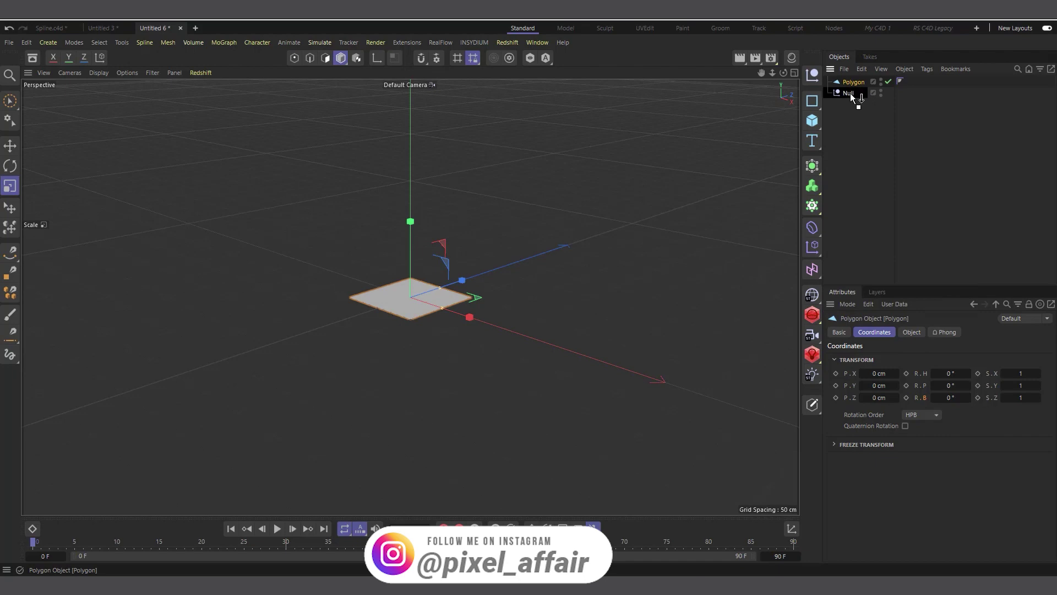
left_click_drag(852, 98, 851, 97)
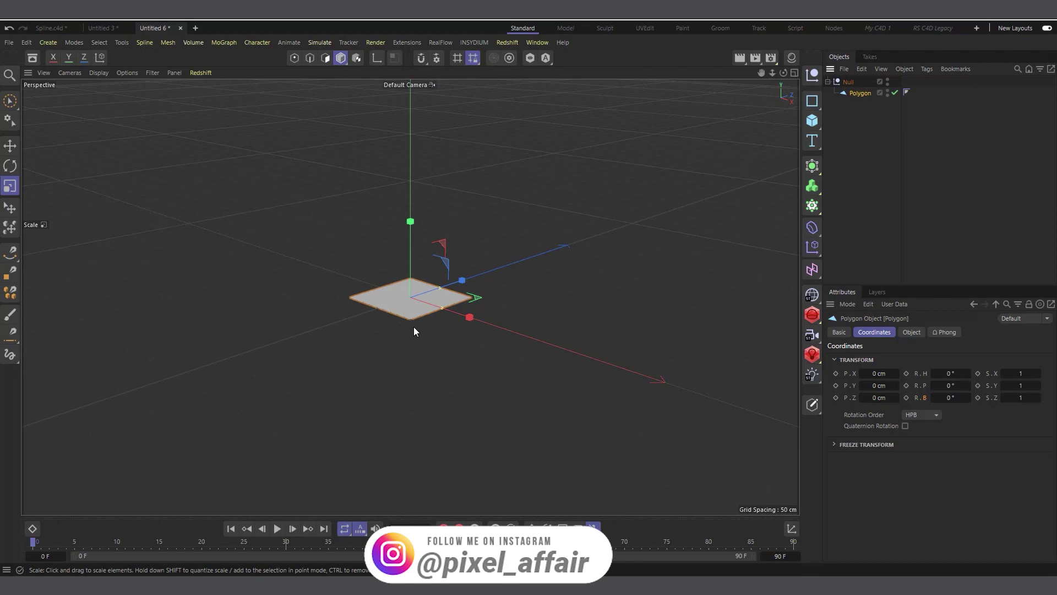
Move the polygon up the Y axis by about 174 cm, play the animation, and return to the first frame
left_click(10, 145)
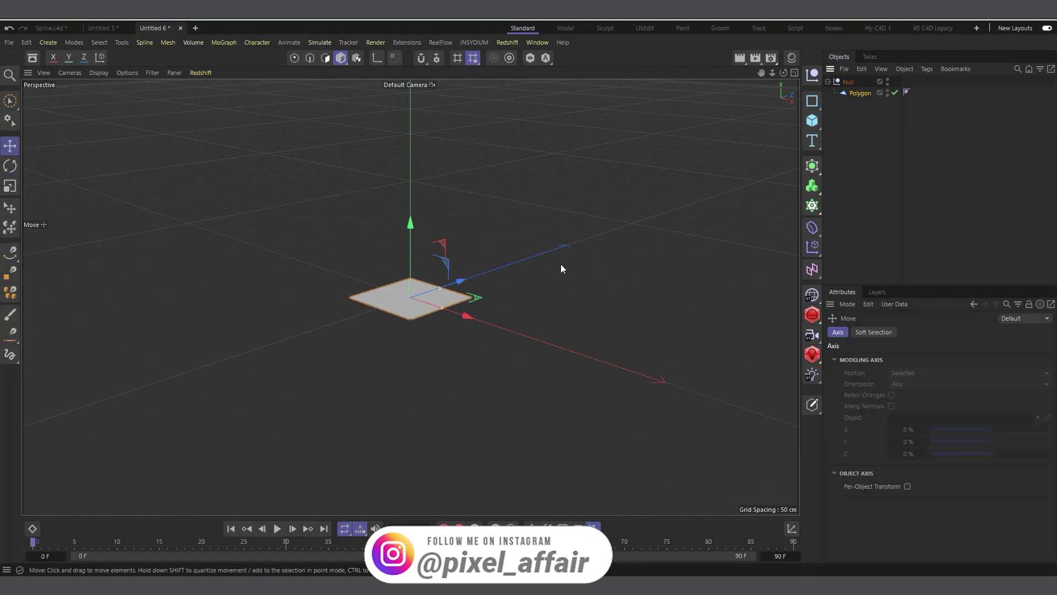
left_click_drag(405, 248, 401, 84)
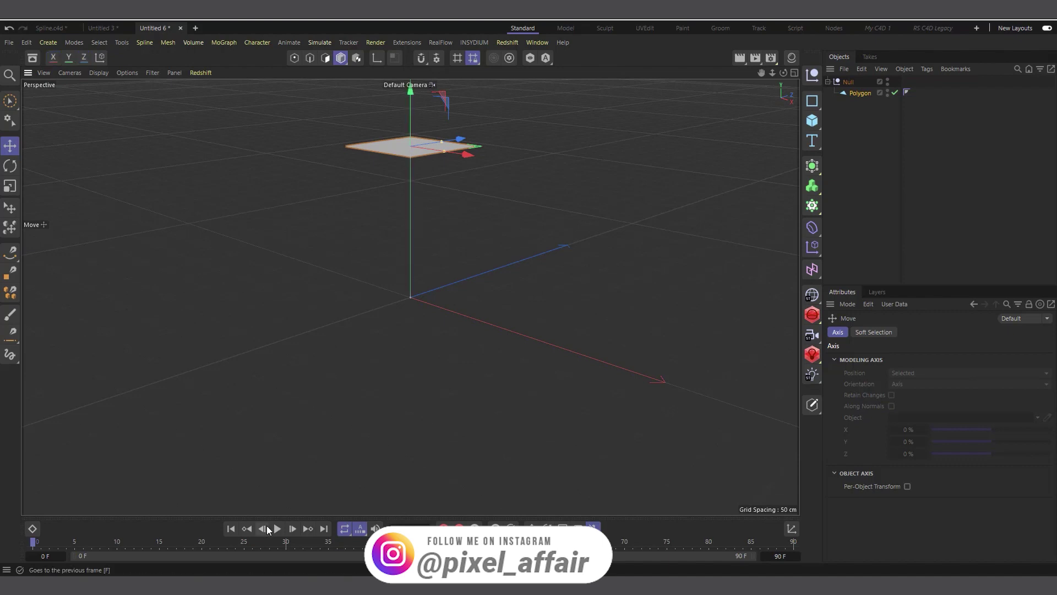
left_click(278, 529)
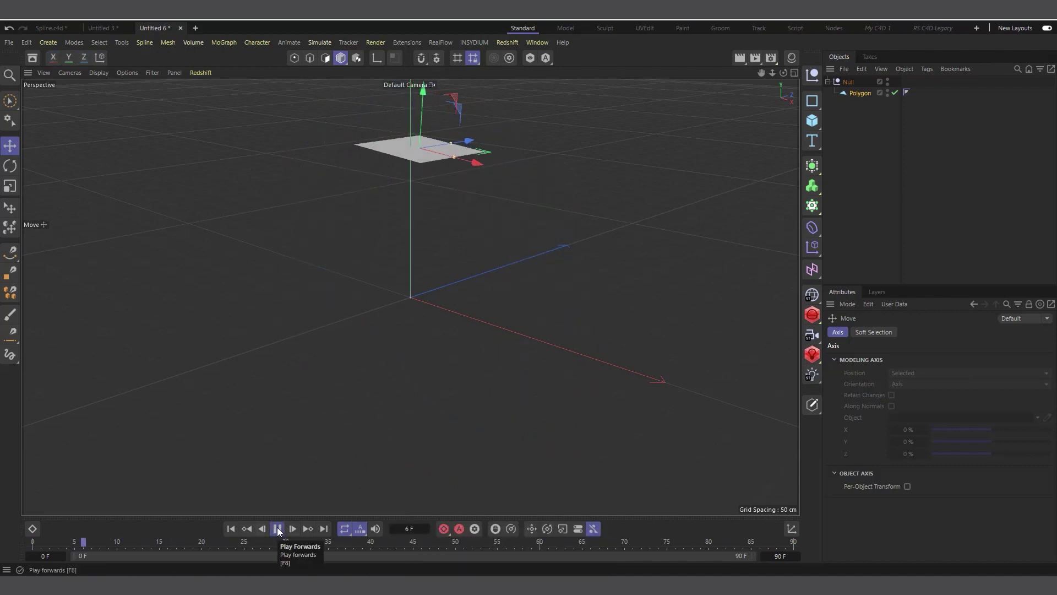
left_click(278, 529)
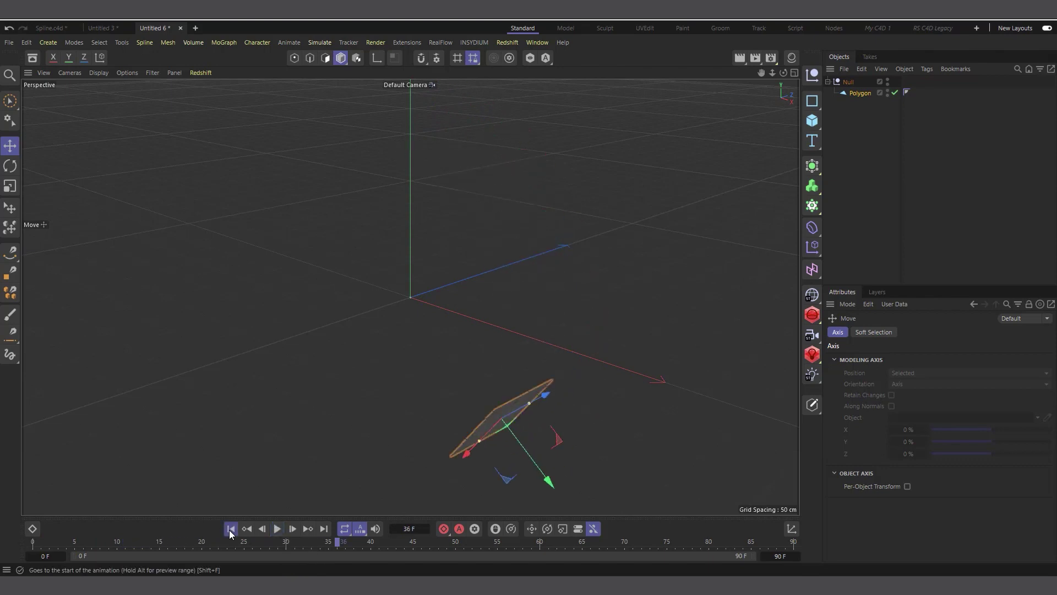
left_click(230, 529)
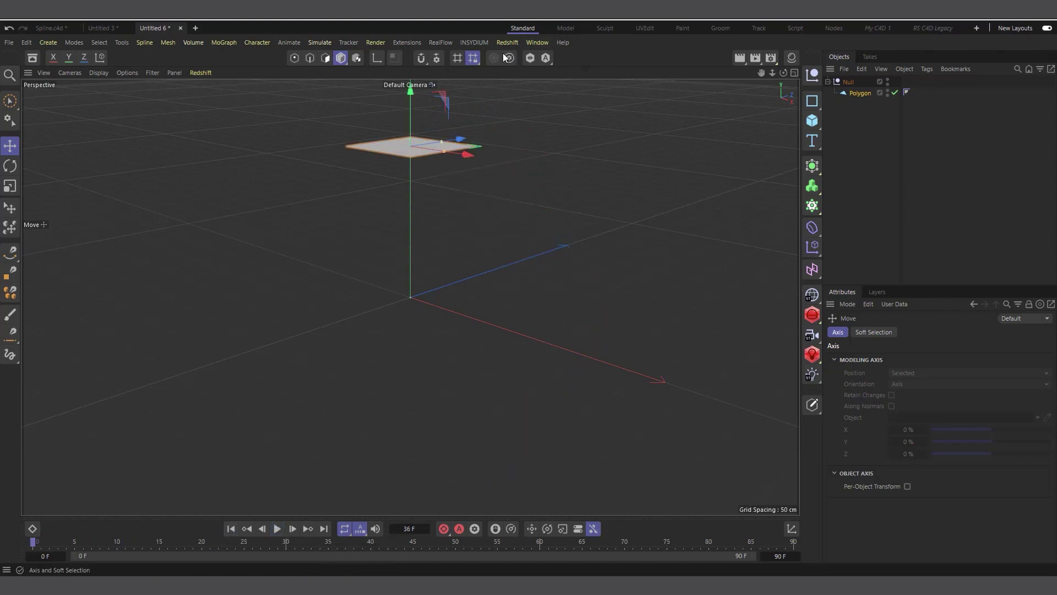
In an enlarged F-Curve timeline, set the first and last keys of the null's rotation track to linear interpolation
left_click(538, 42)
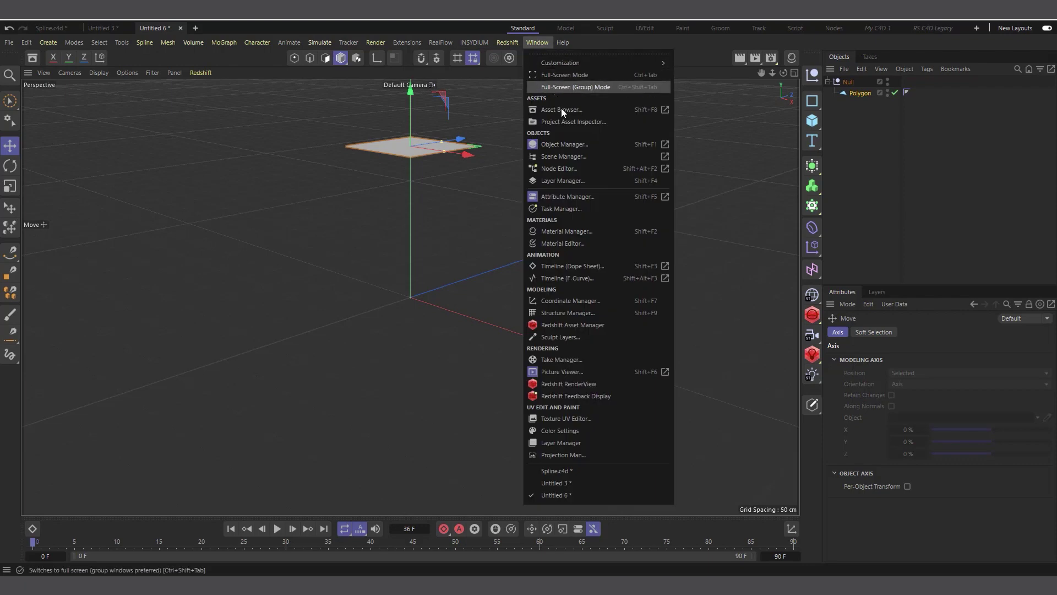
left_click(567, 278)
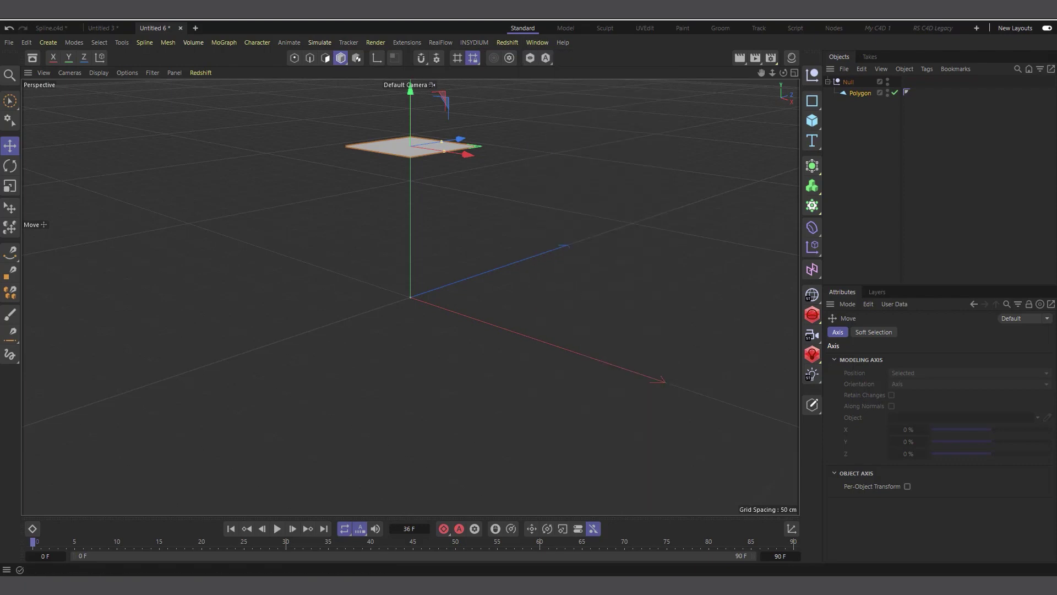
left_click_drag(782, 181, 628, 180)
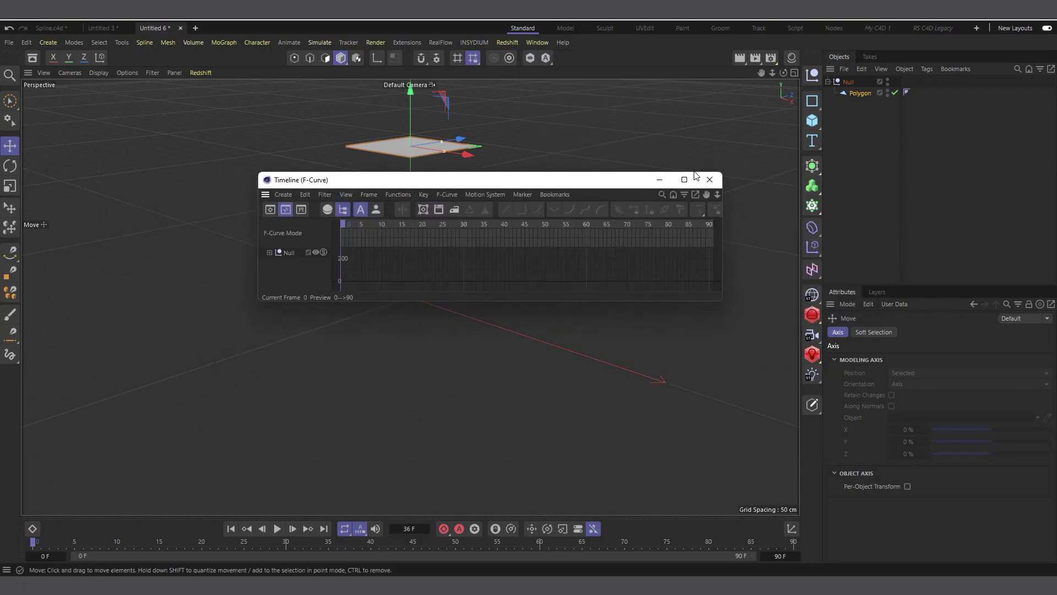
left_click_drag(644, 300, 645, 450)
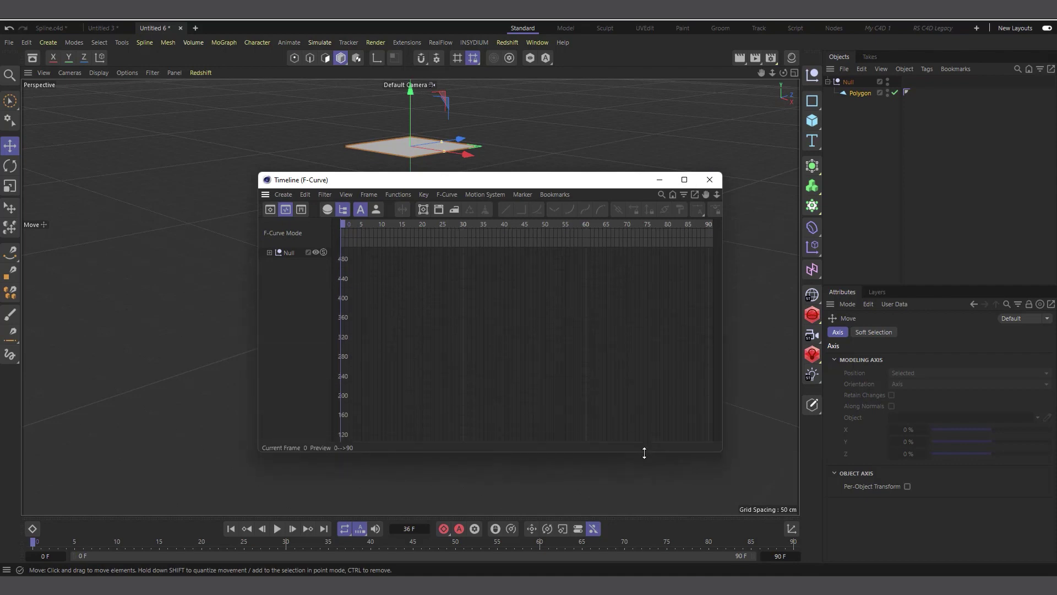
left_click(289, 252)
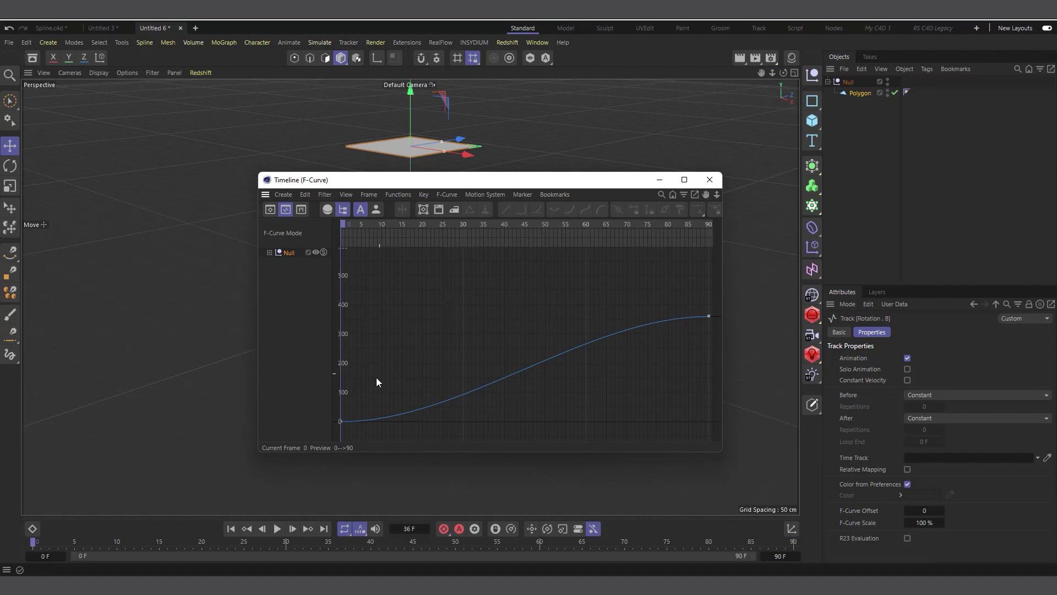
left_click_drag(377, 381, 337, 438)
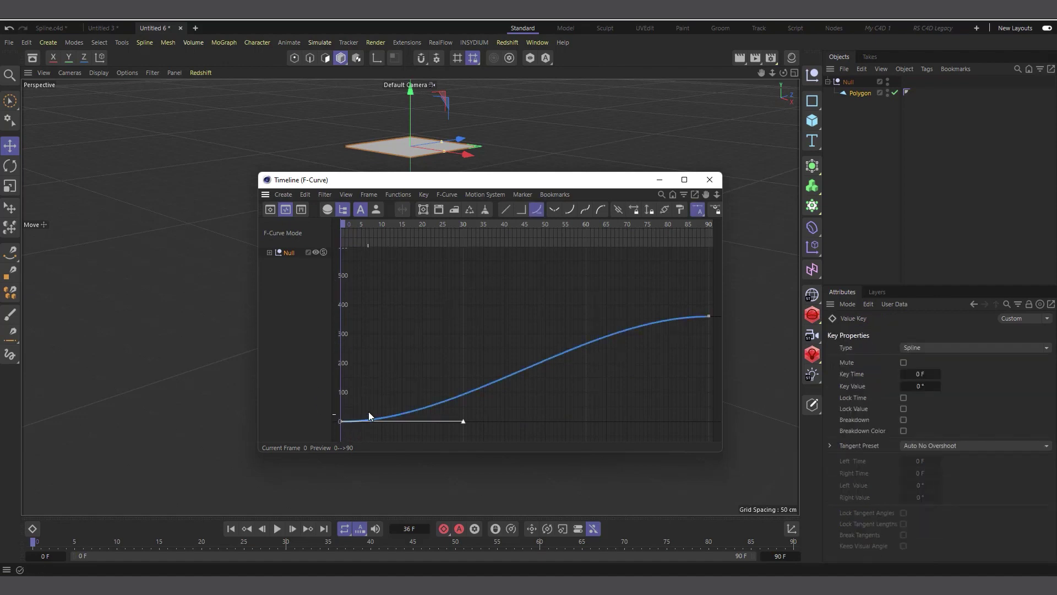
left_click_drag(717, 303, 692, 377, "shift")
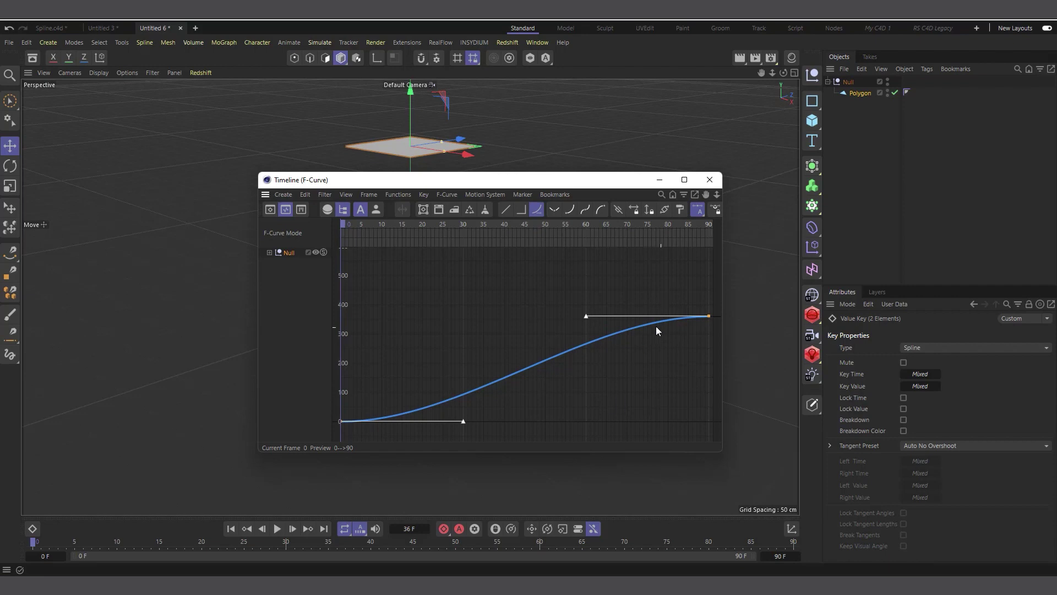
left_click(505, 210)
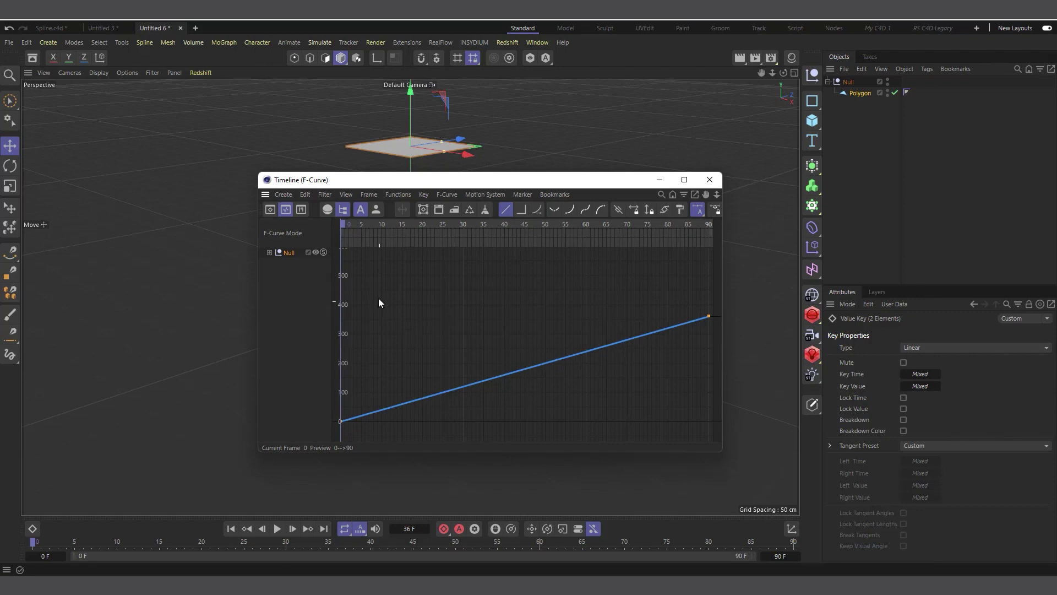
Set the null's rotation track to Continue after its last key, check the extended curve, and close the F-Curve timeline
left_click(289, 253)
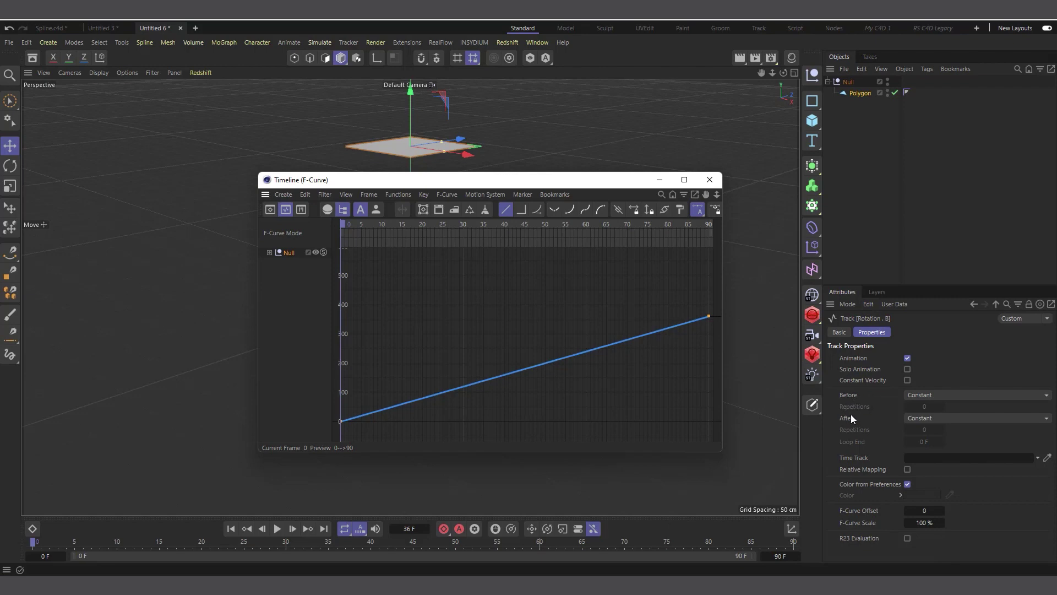
left_click(939, 417)
left_click(928, 455)
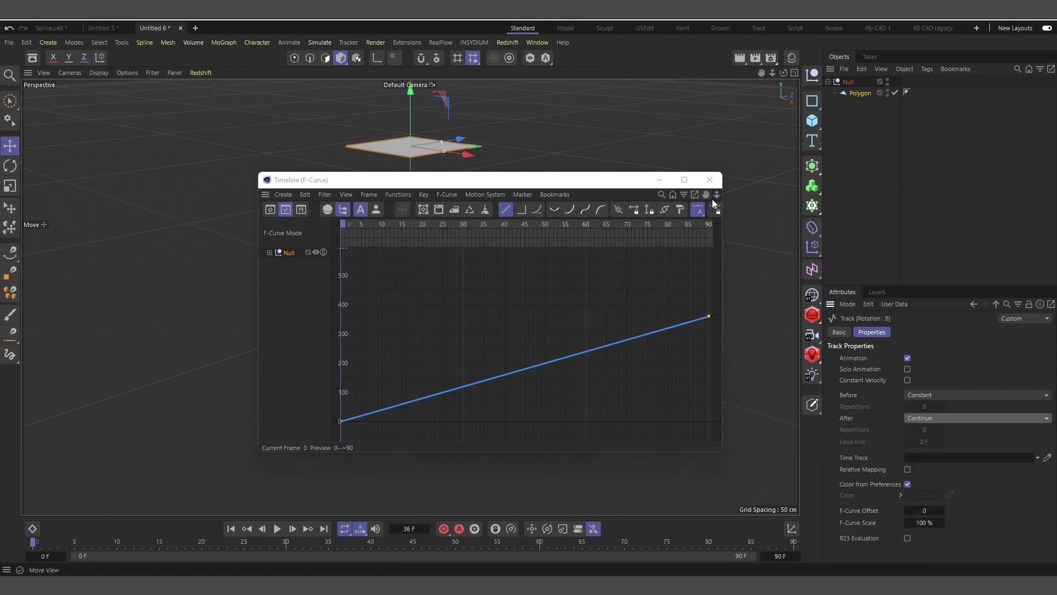
left_click_drag(717, 194, 599, 344)
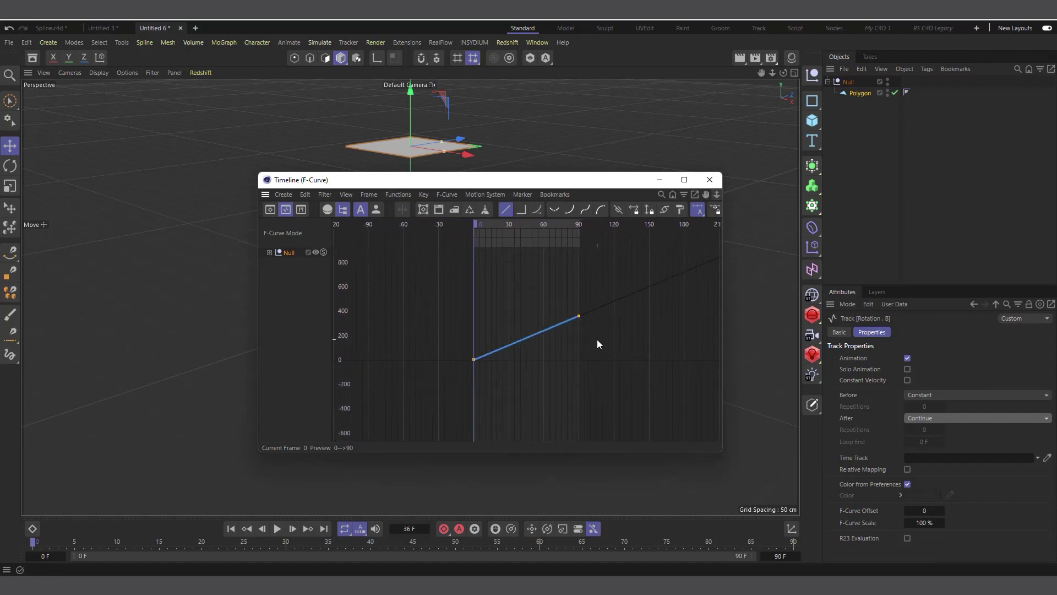
left_click(708, 181)
Extend the project's end time to 765 F, play the animation, and return to the first frame
left_click_drag(781, 556, 794, 556)
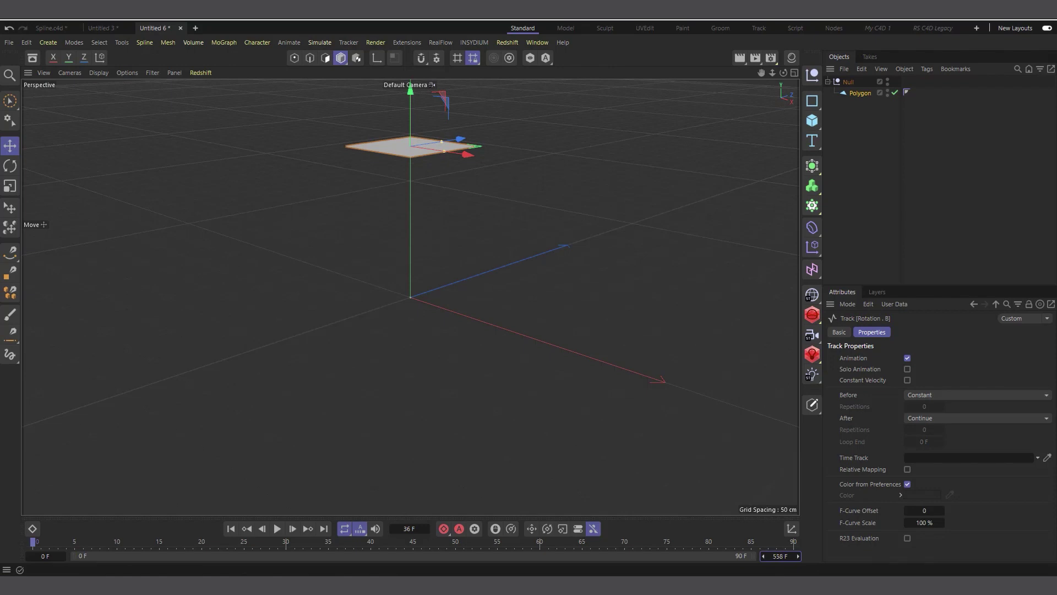
left_click_drag(794, 556, 796, 556)
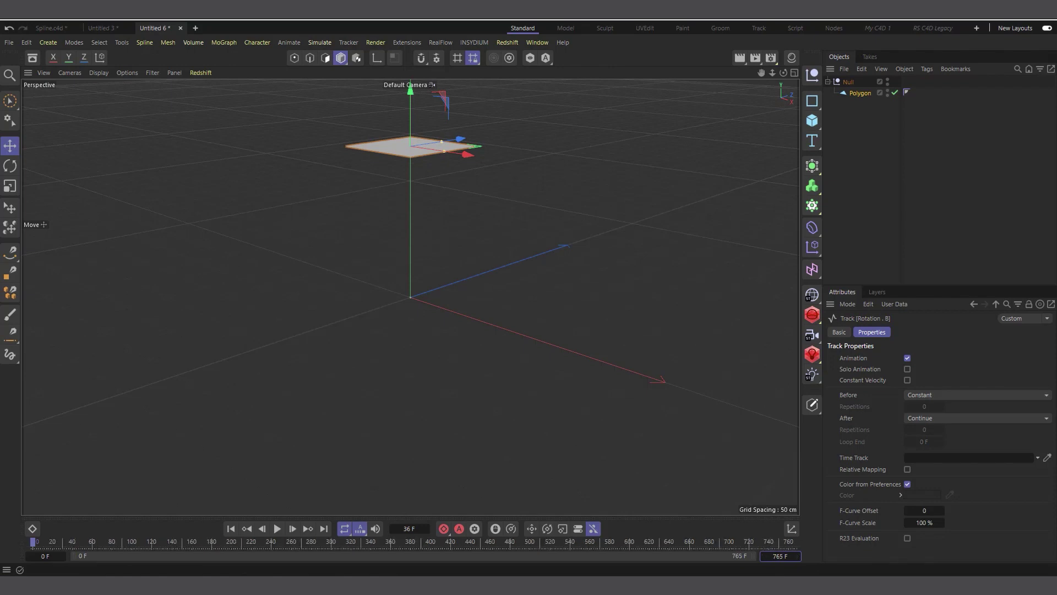
left_click(278, 529)
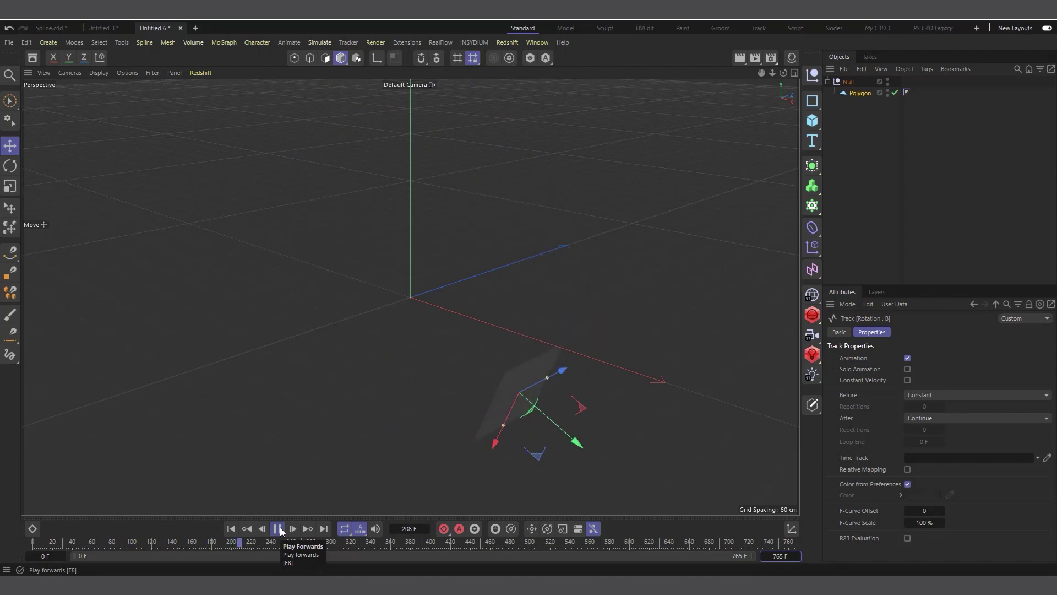
left_click(278, 529)
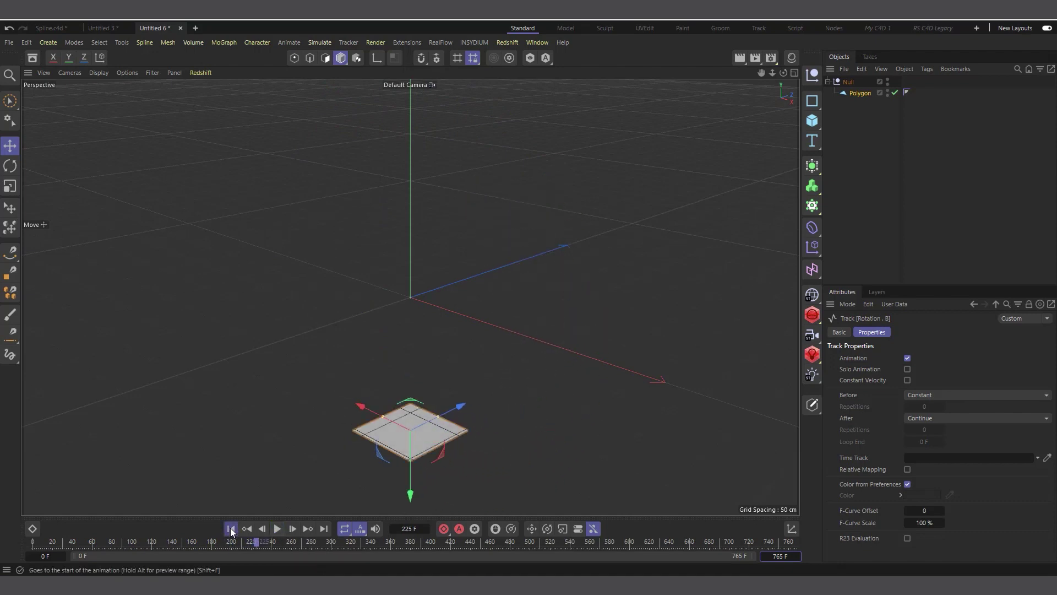
left_click(231, 528)
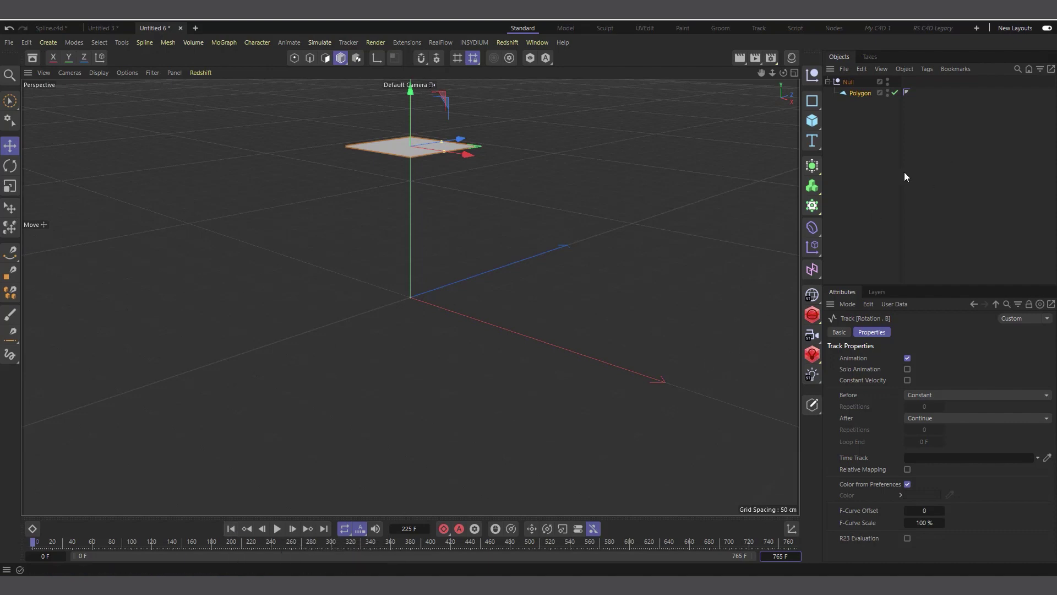
Scale the polygon under the null down uniformly
left_click(861, 93)
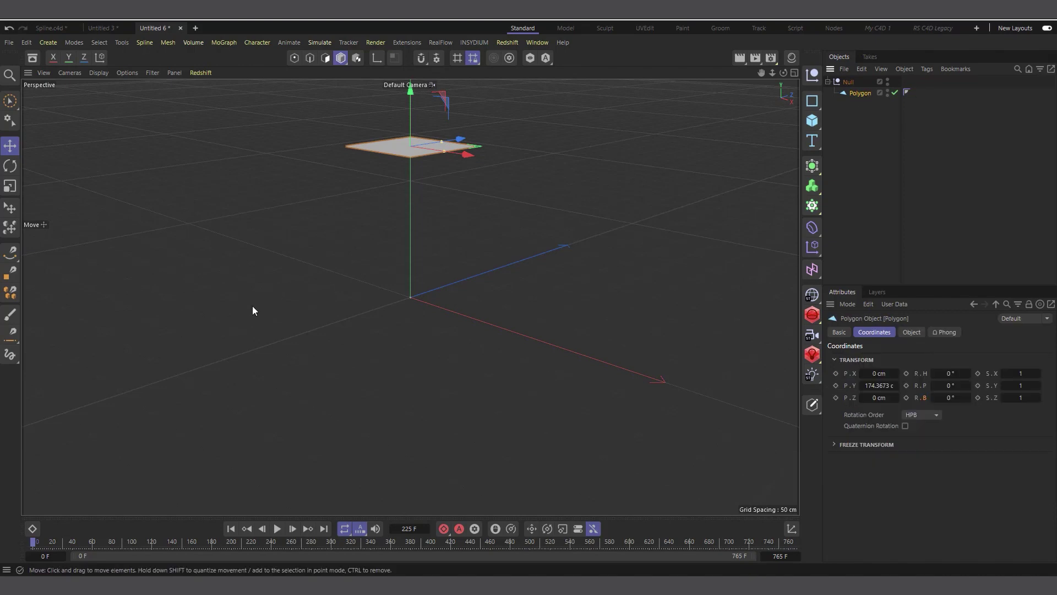
key("t")
left_click_drag(612, 232, 282, 229)
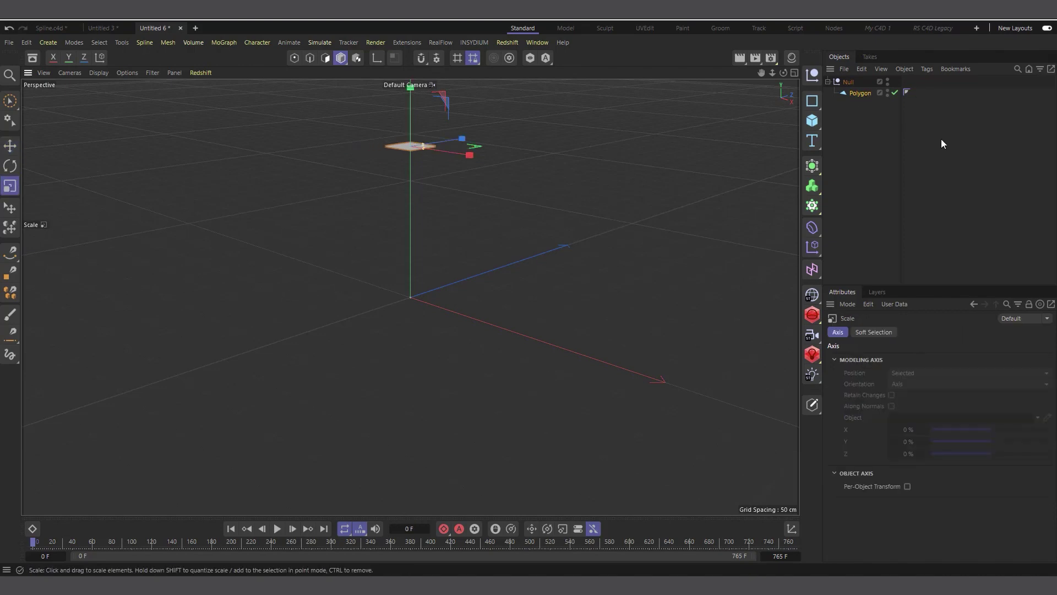
Add a MoGraph Tracer for the polygon under the null and play the animation to check the traced path
left_click(857, 94)
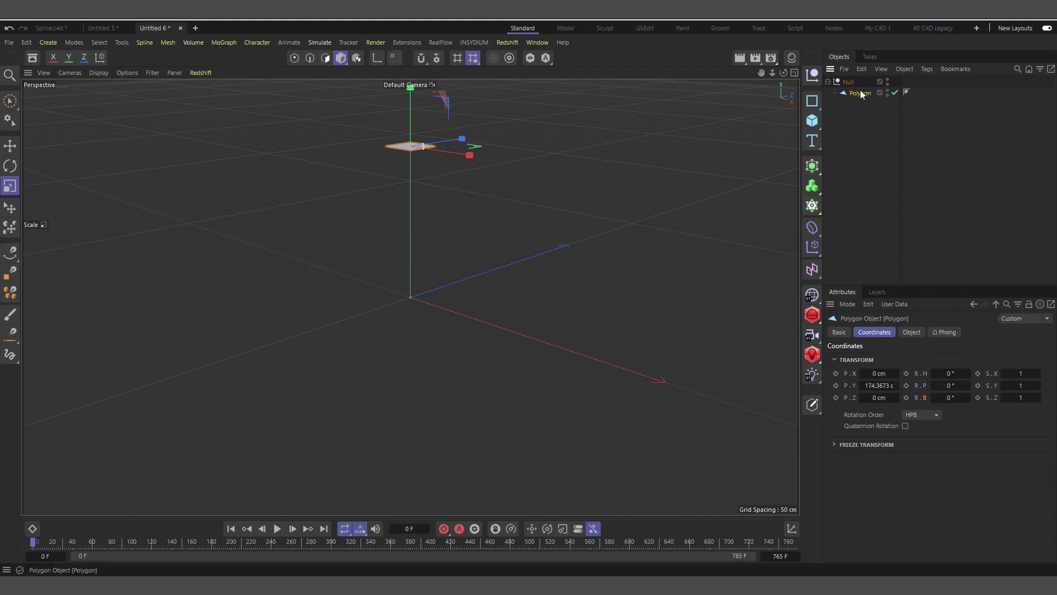
left_click(813, 205)
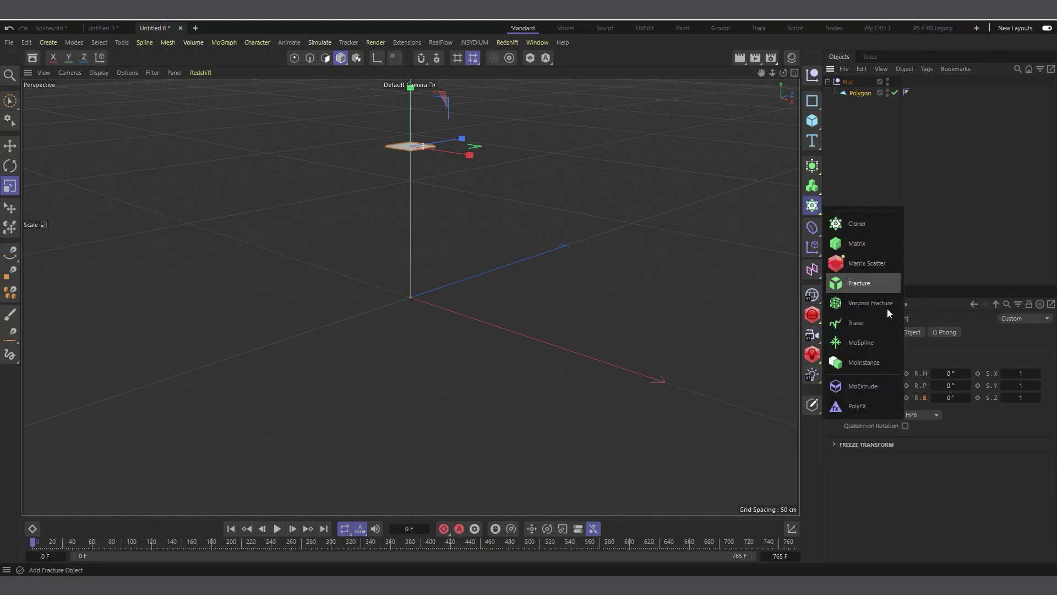
left_click(857, 323)
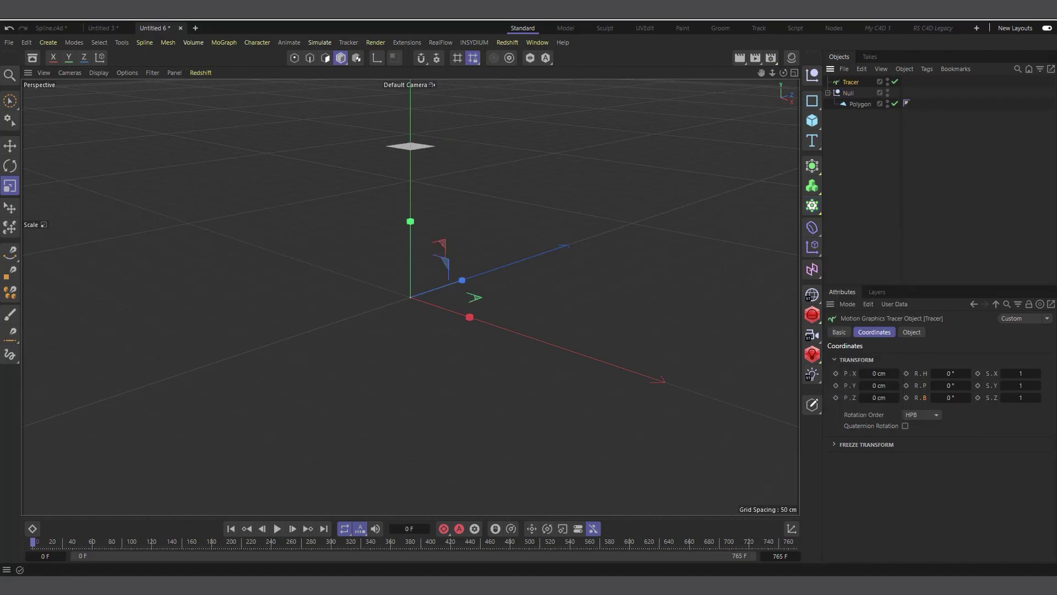
left_click(277, 528)
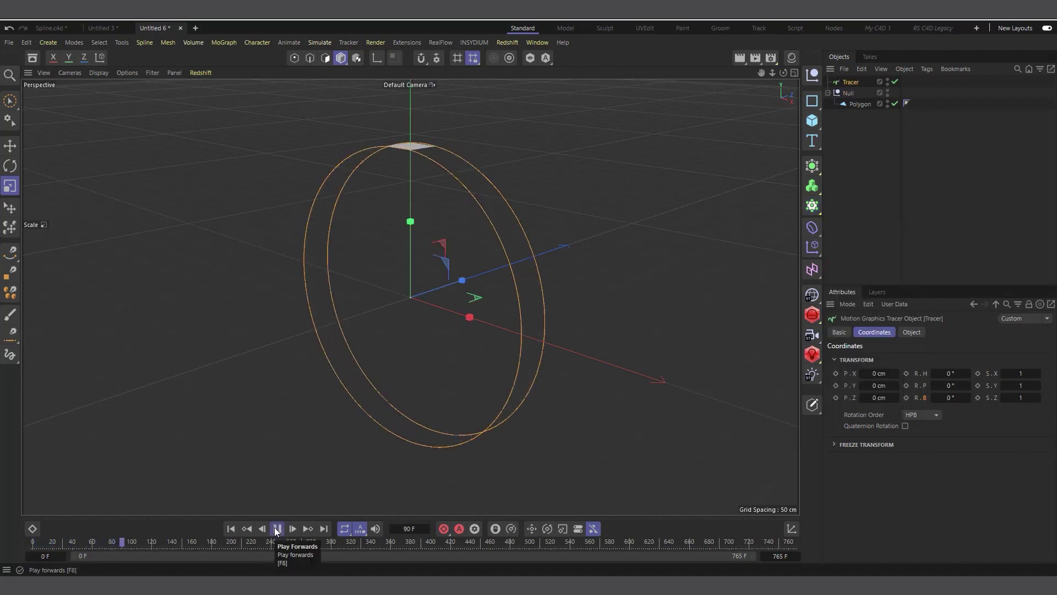
left_click(277, 528)
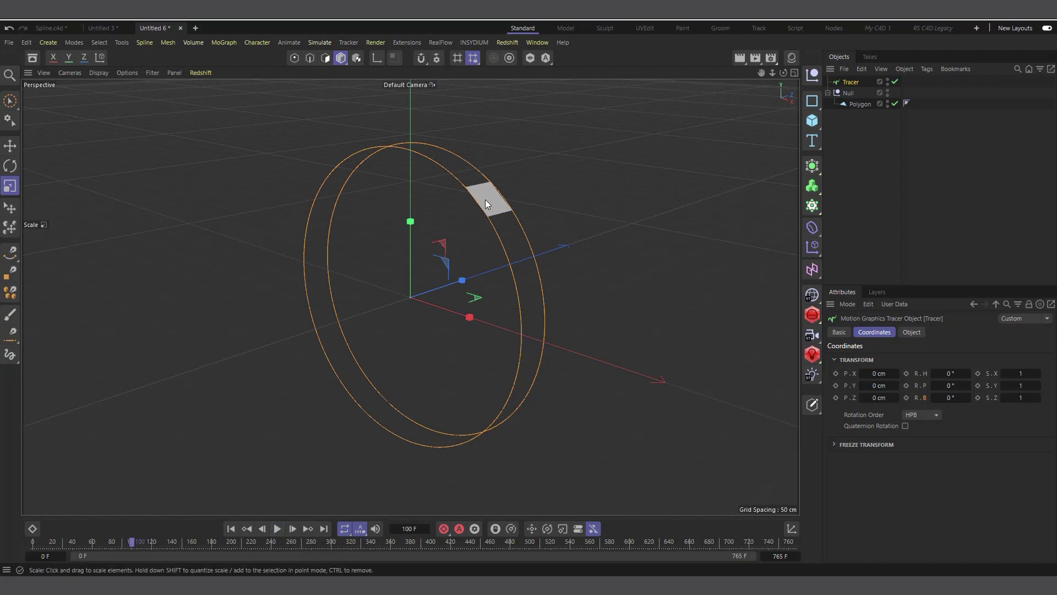
Turn off Trace Vertices on the Tracer and replay the animation from the first frame to check the path
left_click(858, 105)
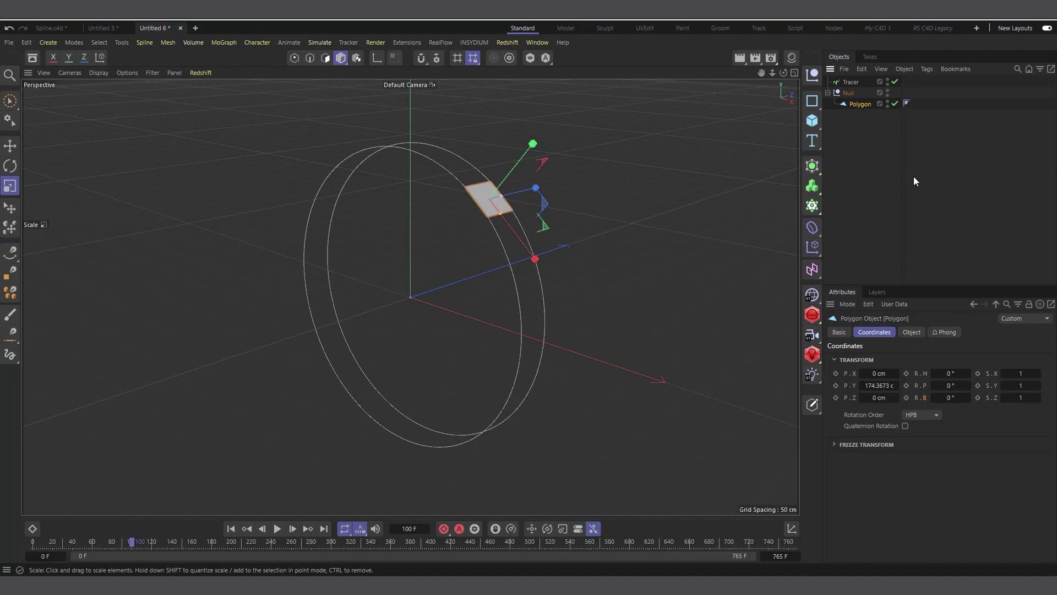
left_click(851, 82)
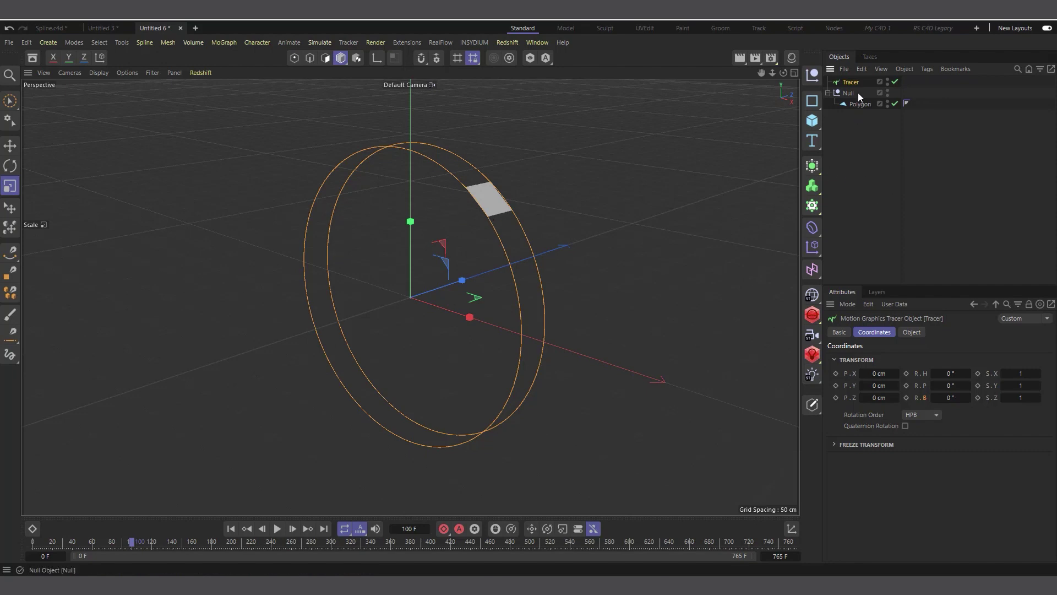
left_click(911, 332)
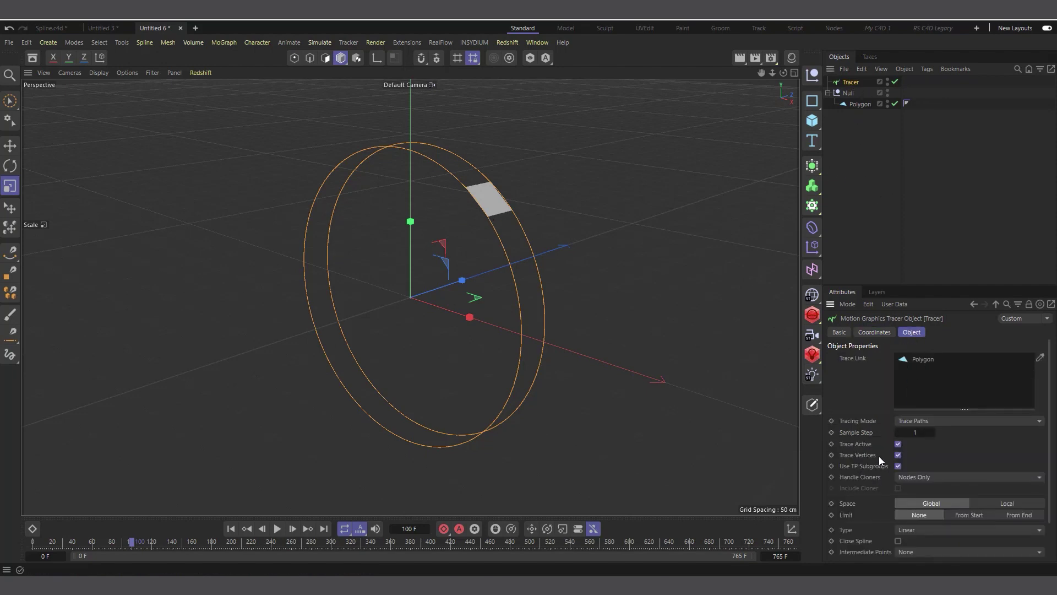
left_click(898, 454)
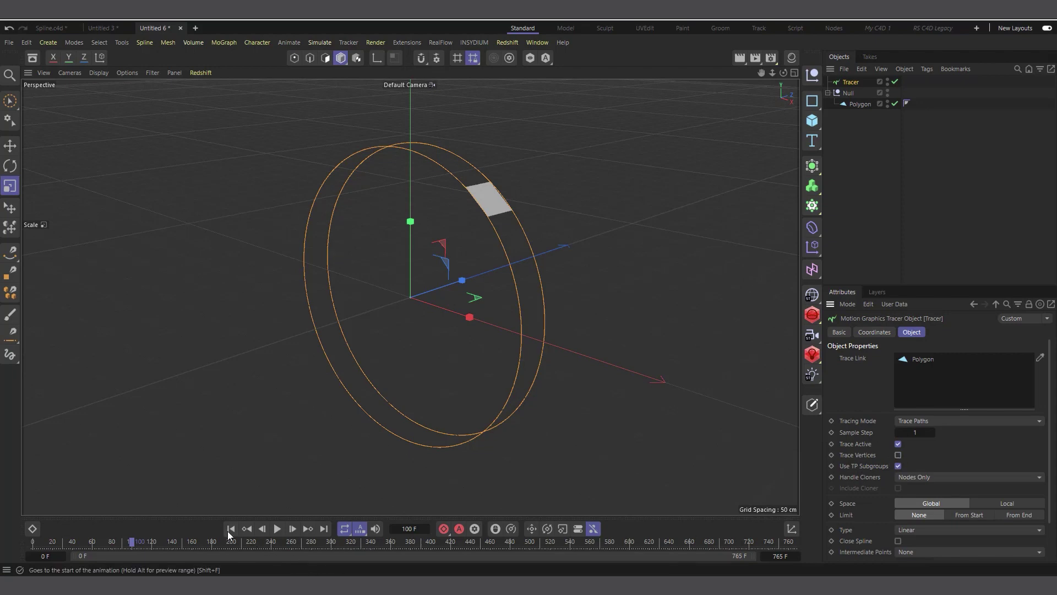
left_click(231, 529)
left_click(277, 528)
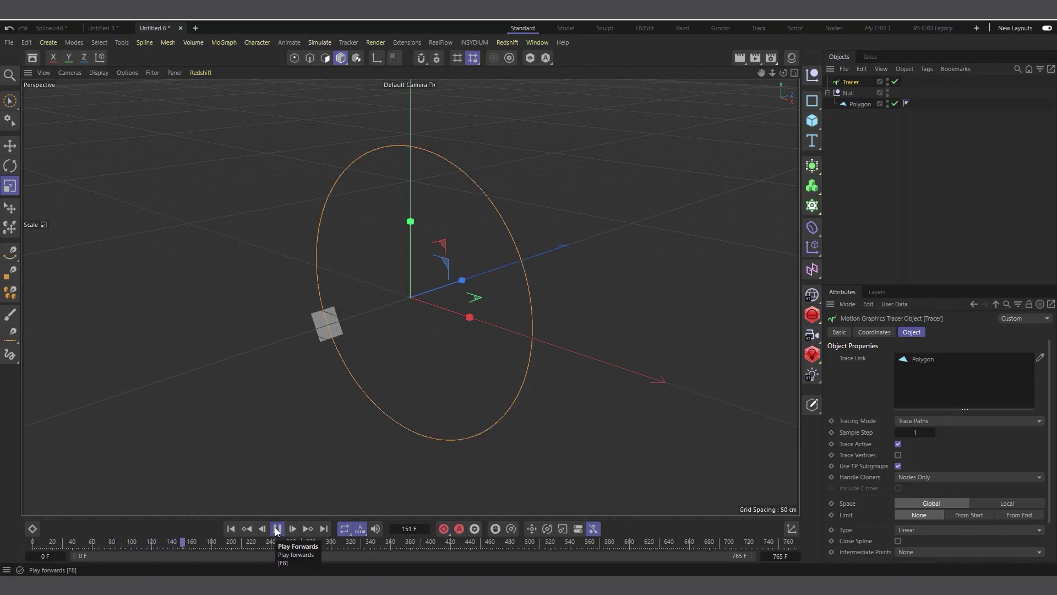
left_click(277, 529)
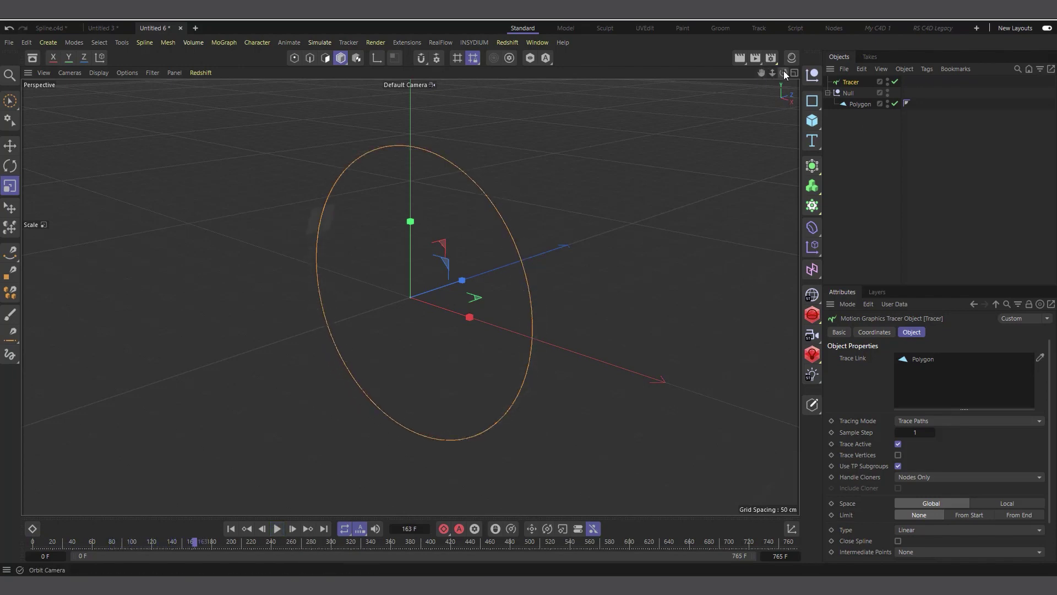
left_click_drag(782, 72, 743, 76)
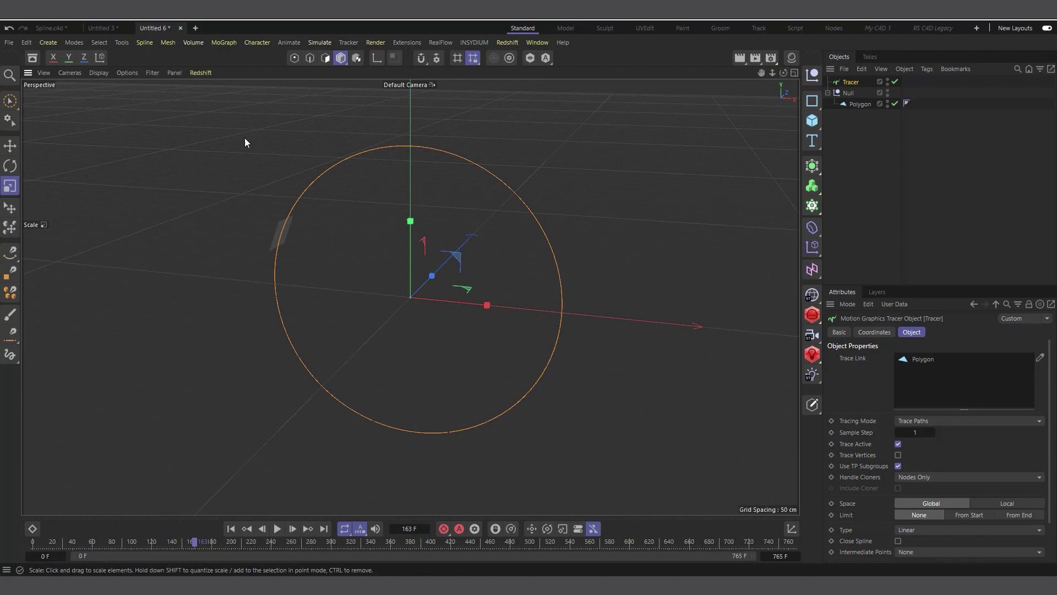
From the first frame, limit the Tracer's path From End with an amount of 80 and play the animation
left_click(231, 529)
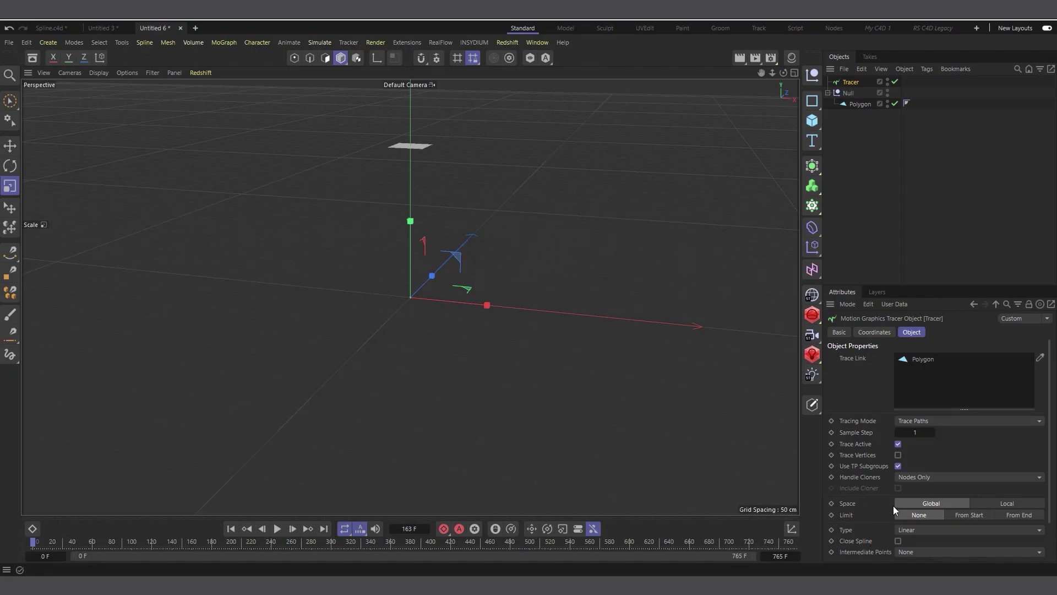
left_click(1022, 516)
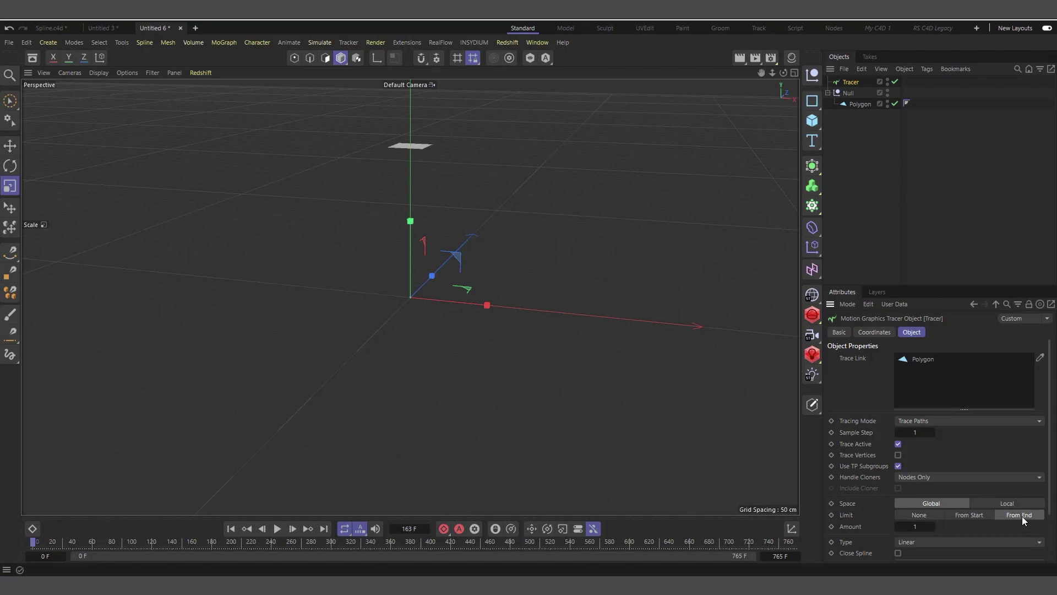
left_click(917, 527)
type("50")
left_click(277, 528)
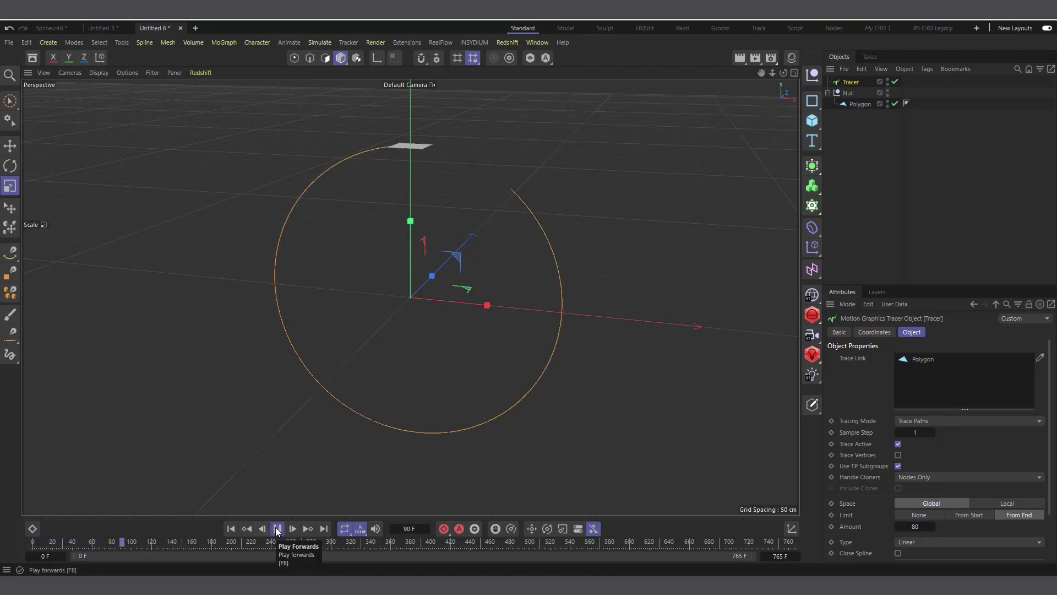
left_click(276, 529)
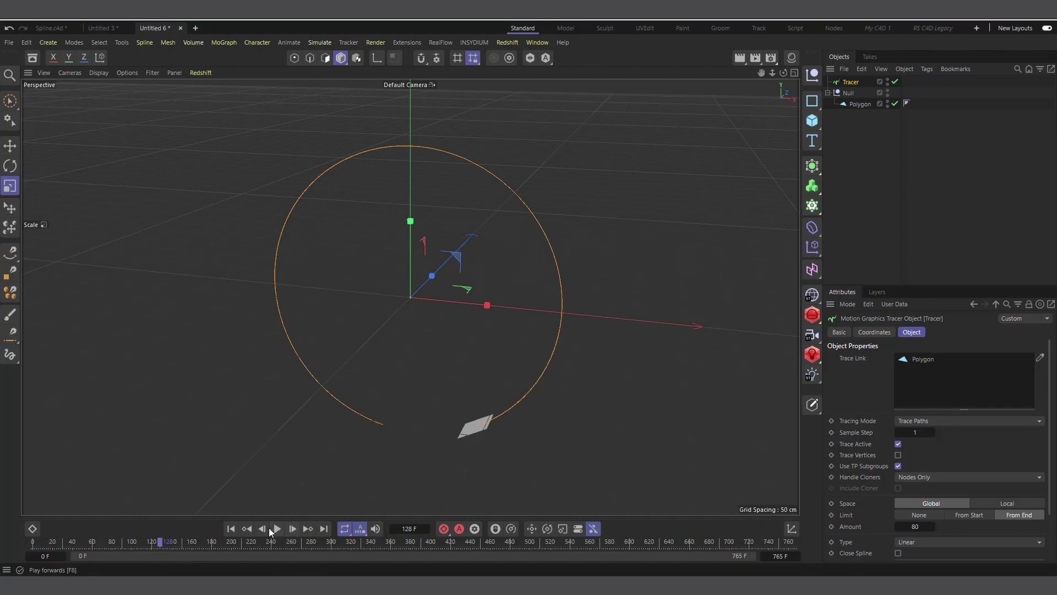
Set the Tracer's limit amount to 70 and replay the animation from the first frame to check the trail length
left_click(231, 529)
double_click(907, 526)
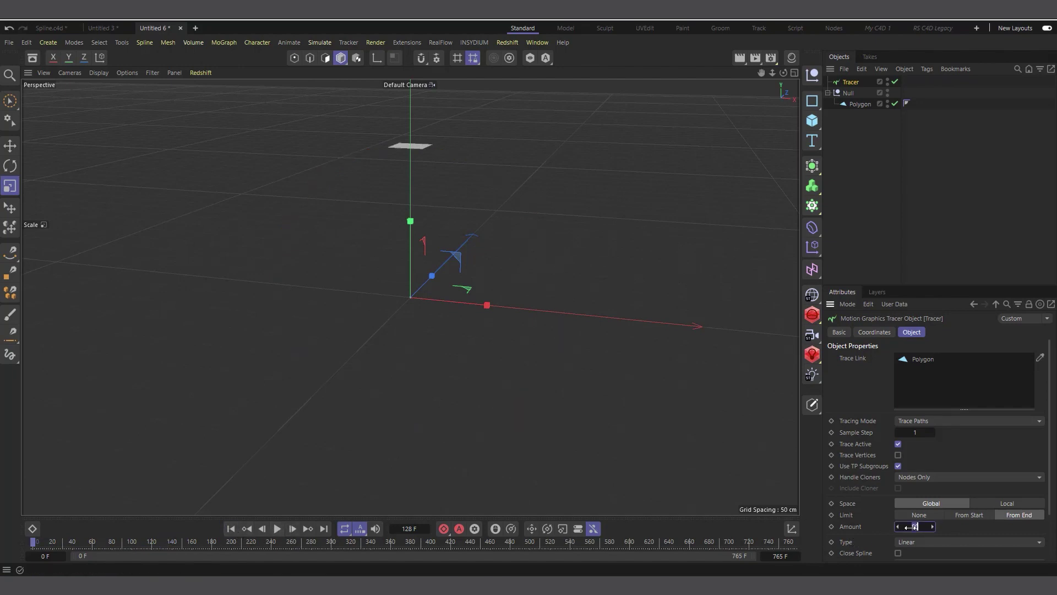
type("70")
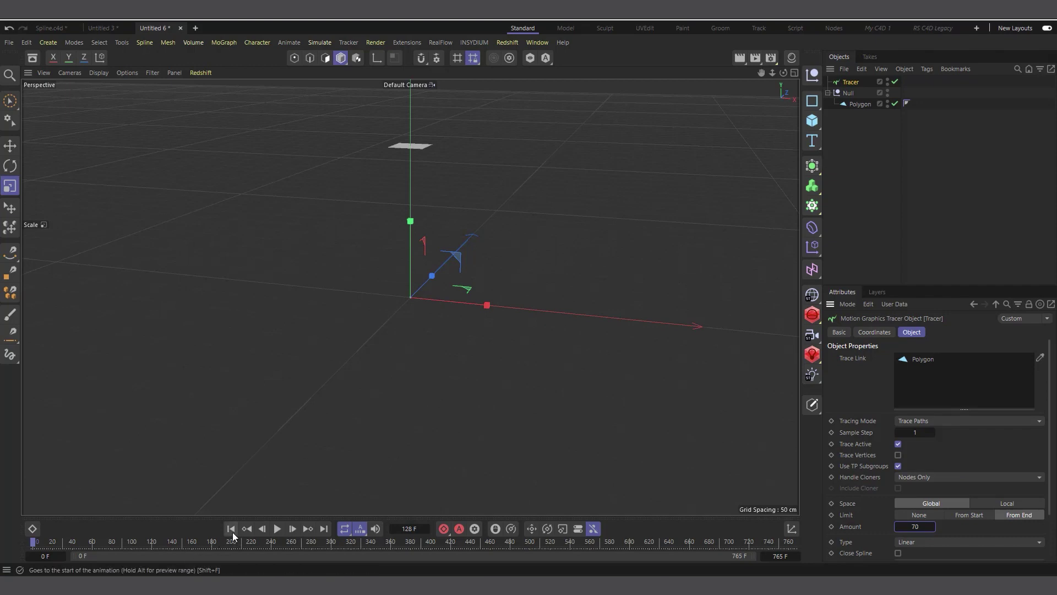
left_click(277, 529)
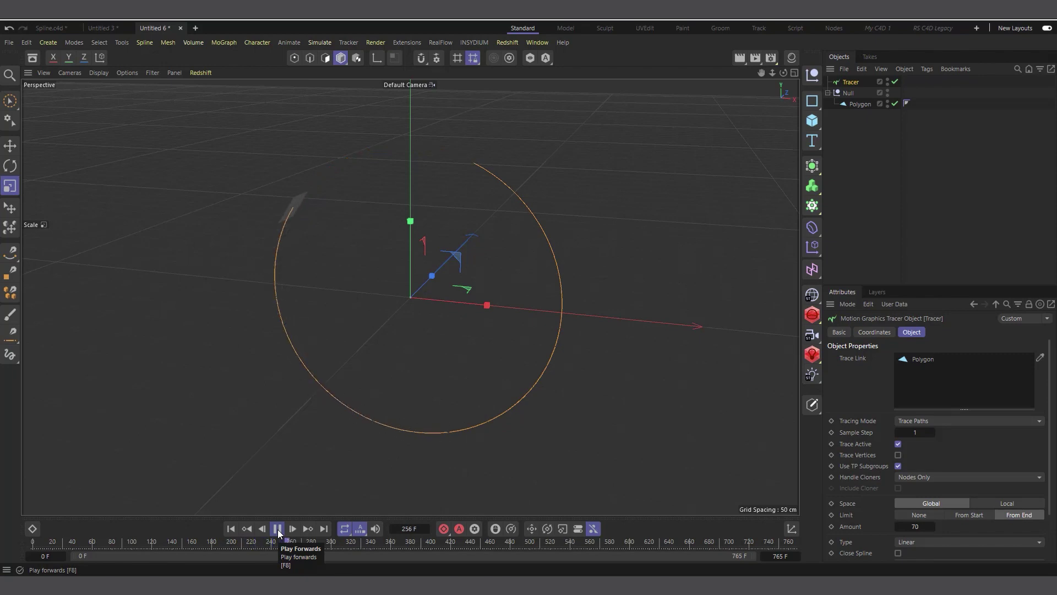
left_click(278, 528)
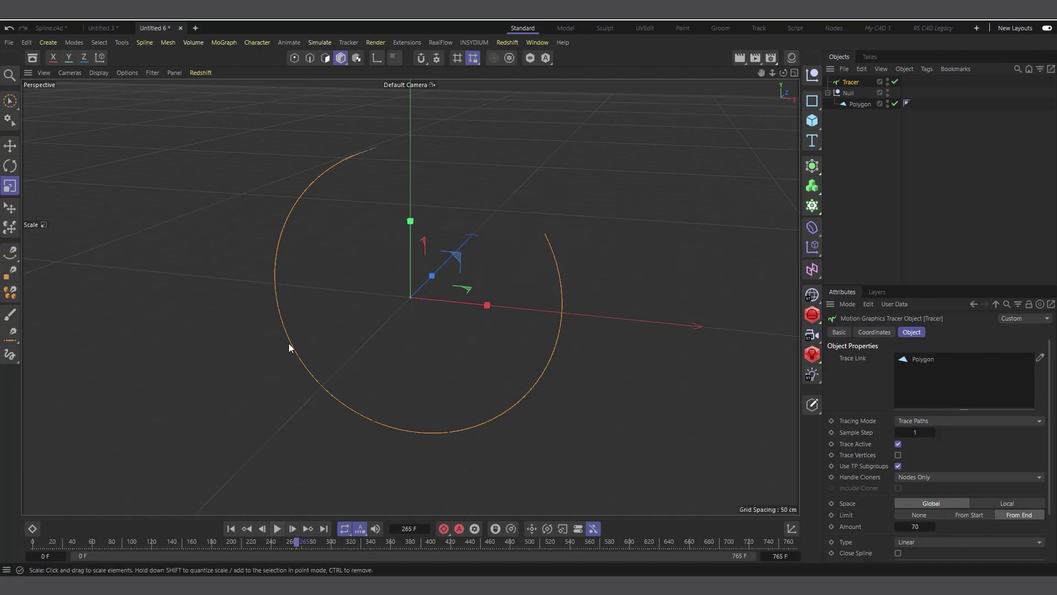
left_click(232, 527)
left_click(277, 529)
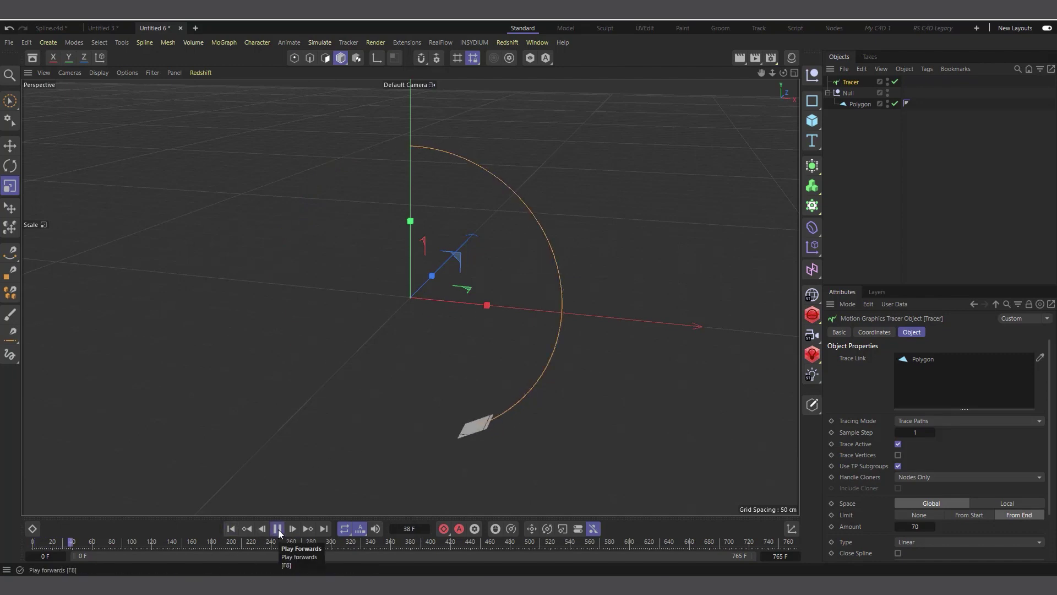
left_click(277, 528)
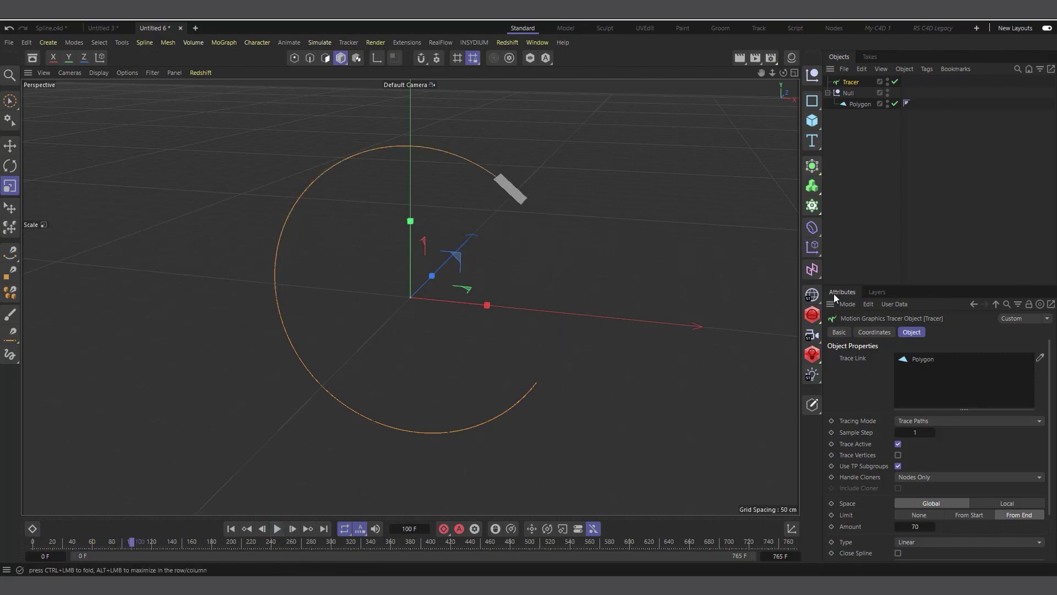
Add a Displacer deformer as a child of the Tracer and load a Noise shader into its shading
left_click(812, 227)
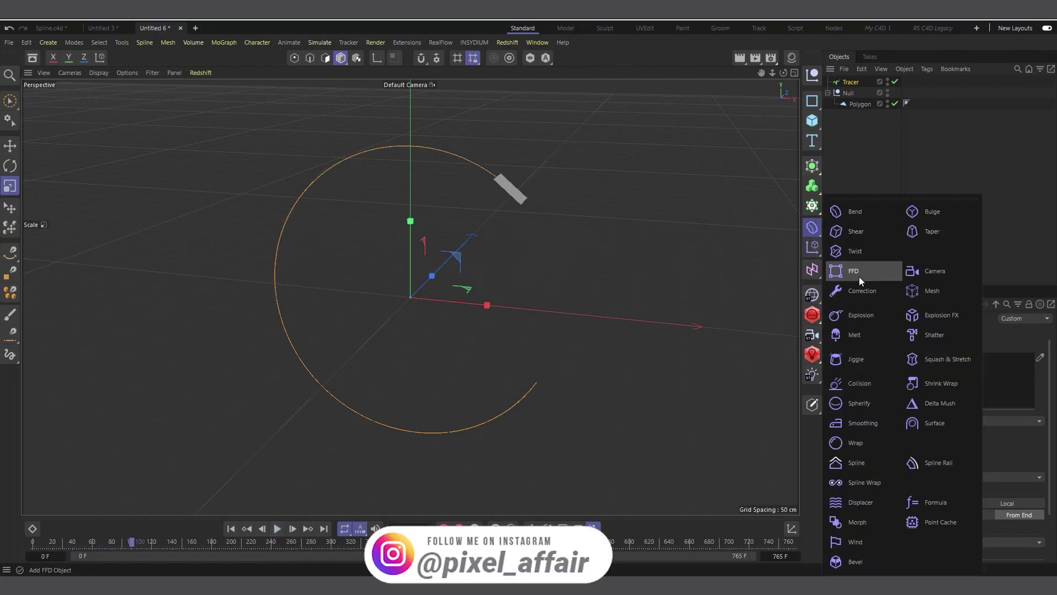
left_click(858, 502)
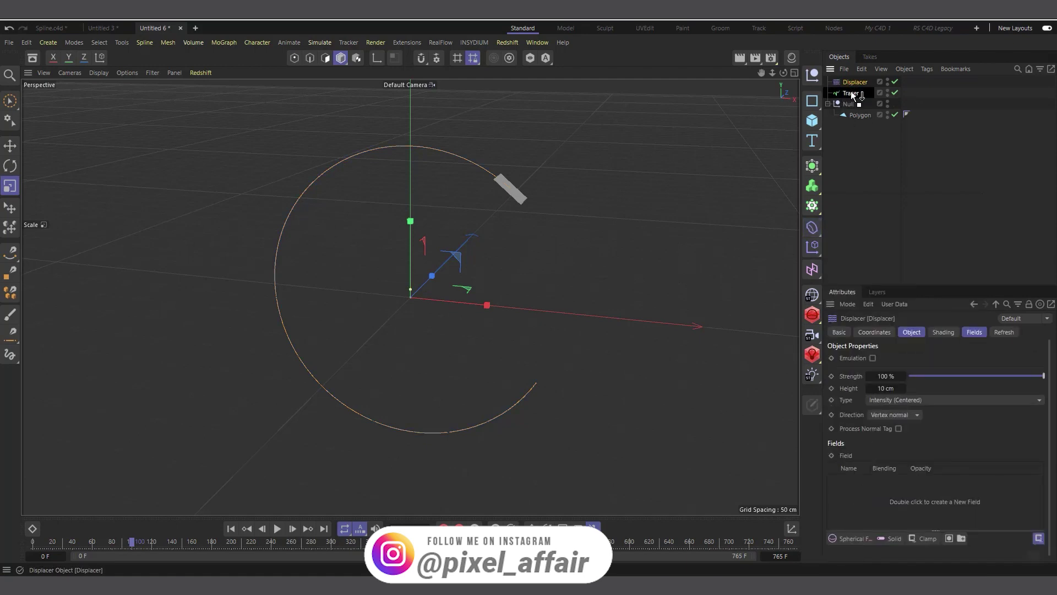
left_click_drag(850, 91, 851, 92)
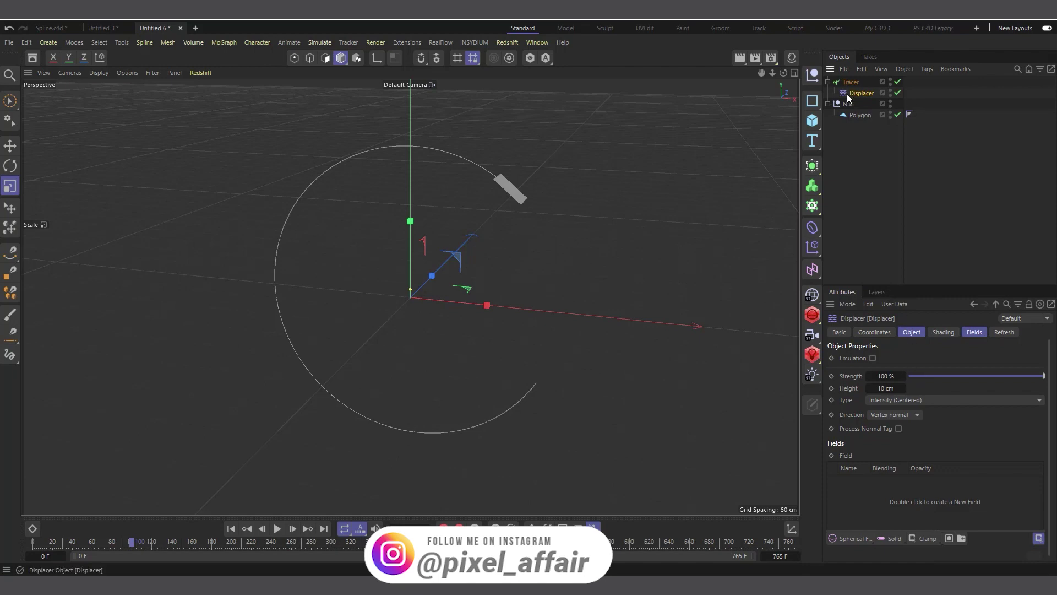
left_click(942, 332)
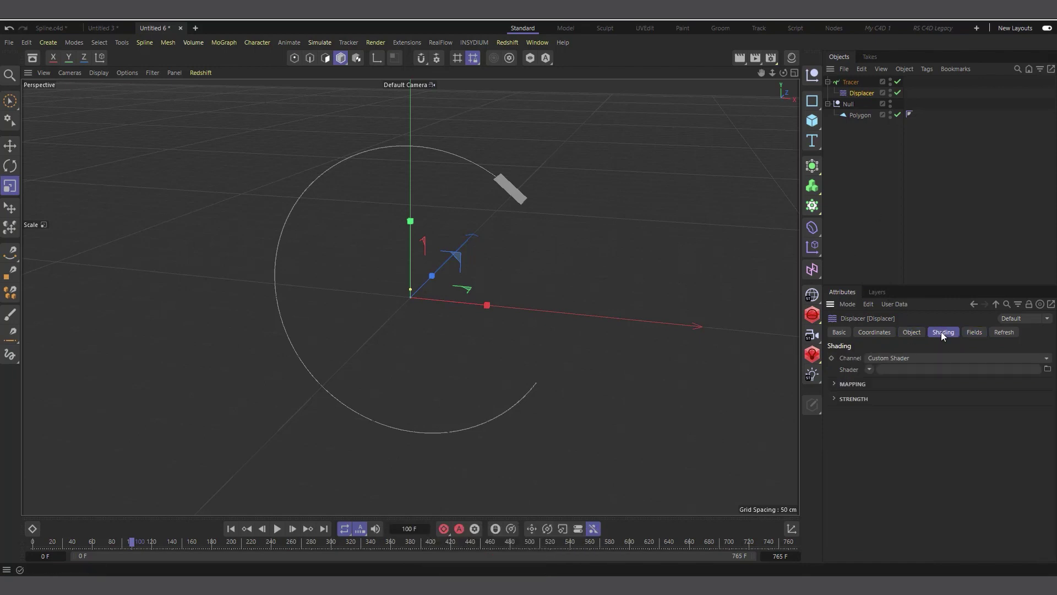
left_click(870, 370)
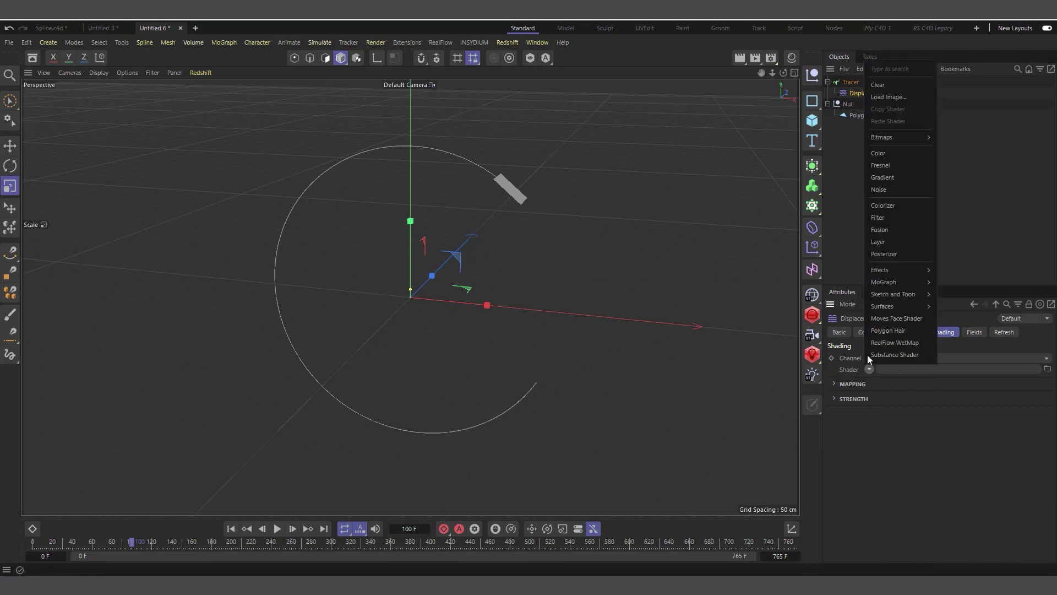
left_click(891, 189)
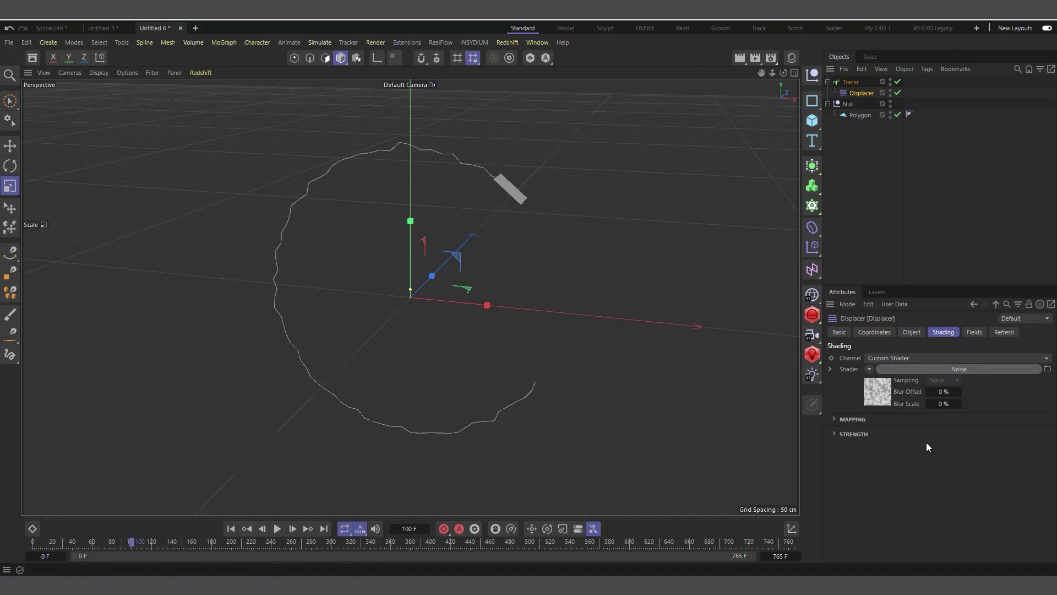
Set the Displacer noise's global scale to 565% and its animation speed to 0.5
left_click(875, 397)
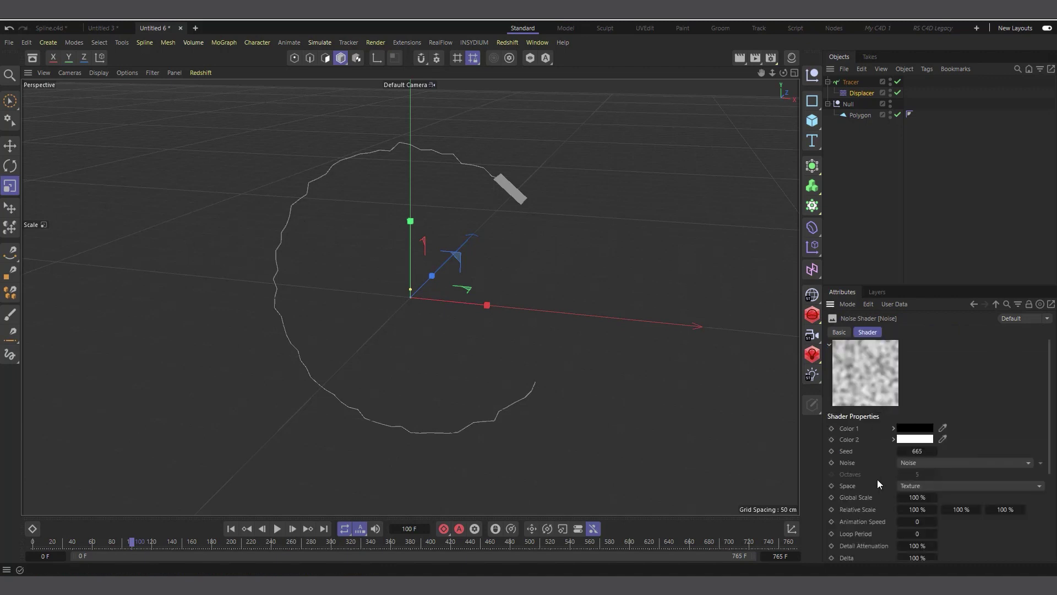
scroll(869, 474, "down", 2)
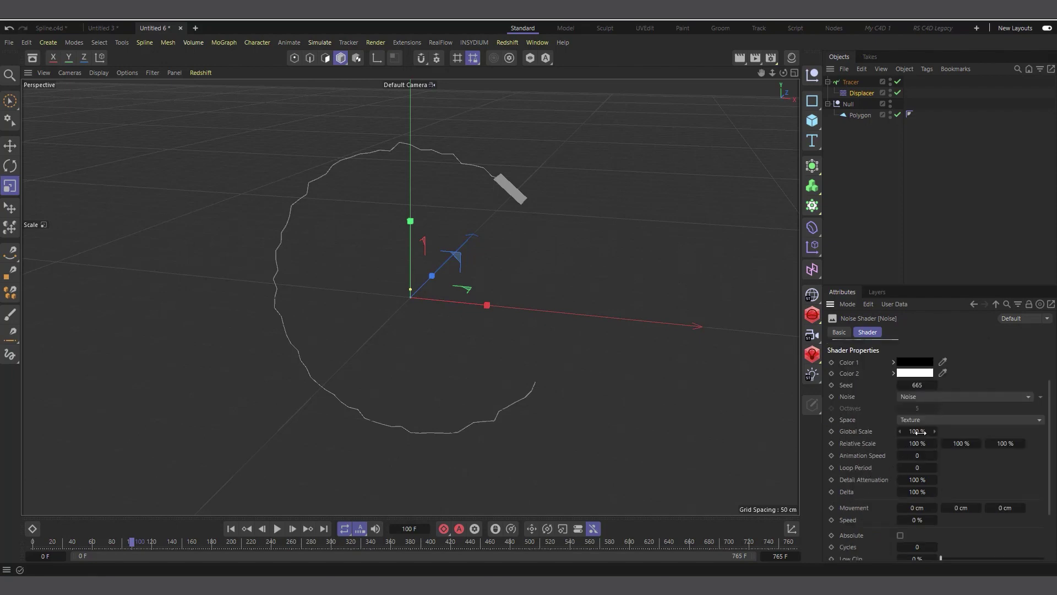
mouse_move(921, 432)
left_mouse_down()
mouse_move(1018, 432)
mouse_move(919, 431)
left_mouse_up()
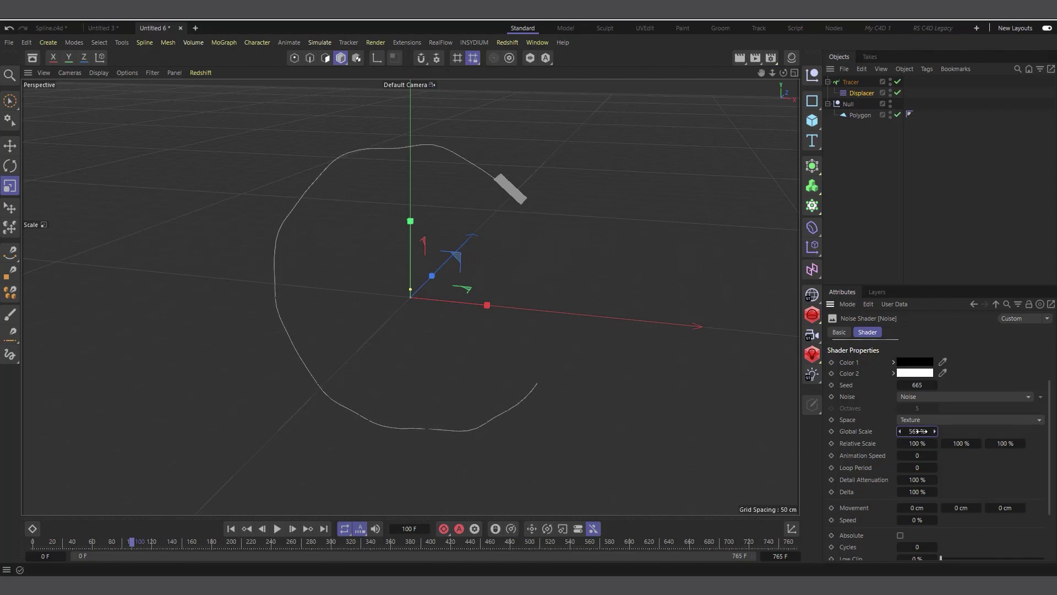
left_click(921, 456)
type(".5")
key("Return")
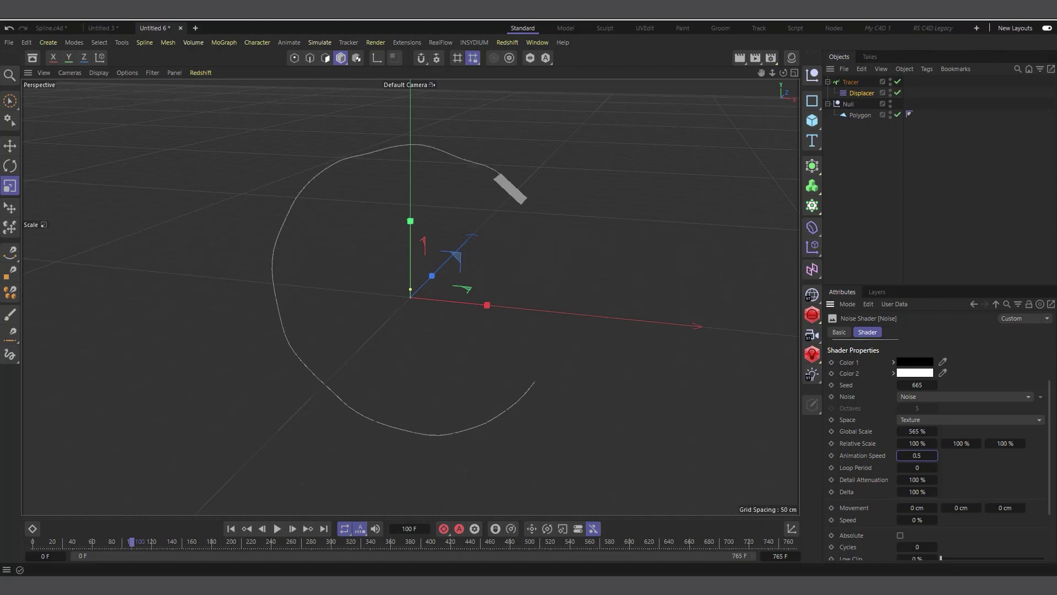
Play the animation to check the displaced trail, stop it, and return to the Displacer's settings
left_click(279, 529)
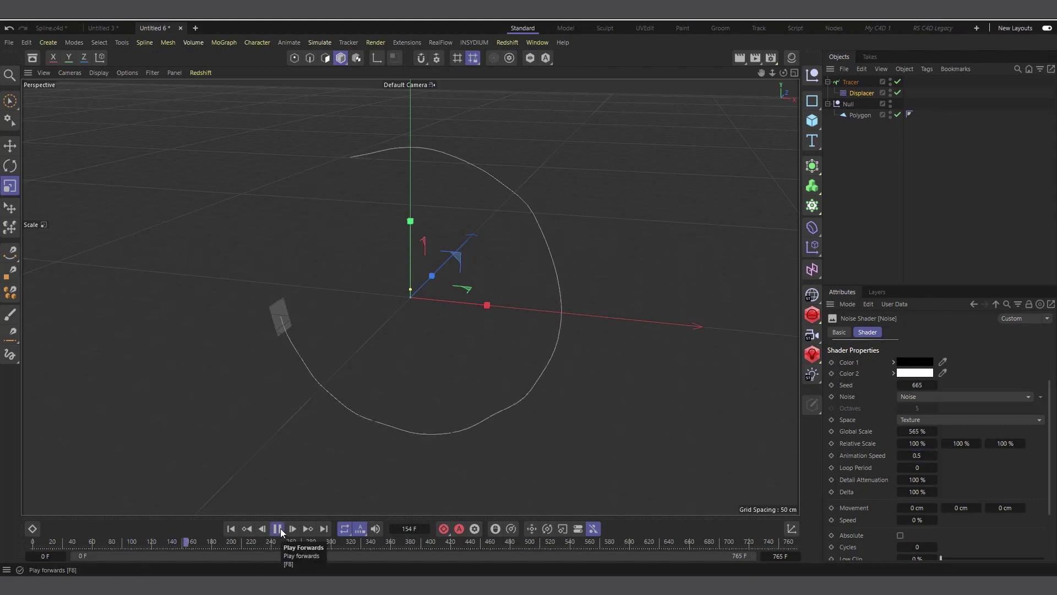
left_click(280, 528)
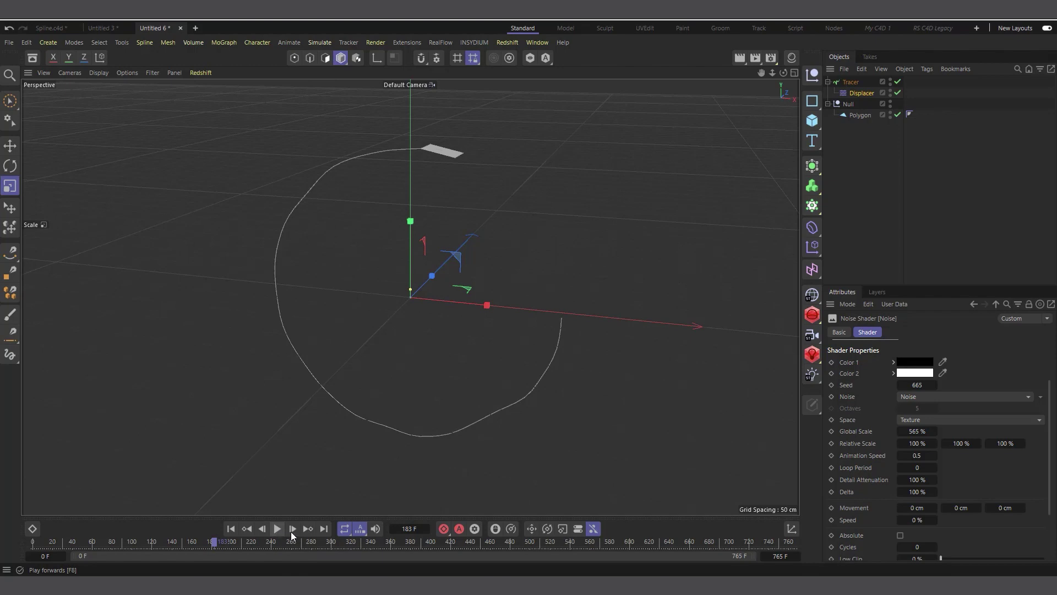
left_click(862, 94)
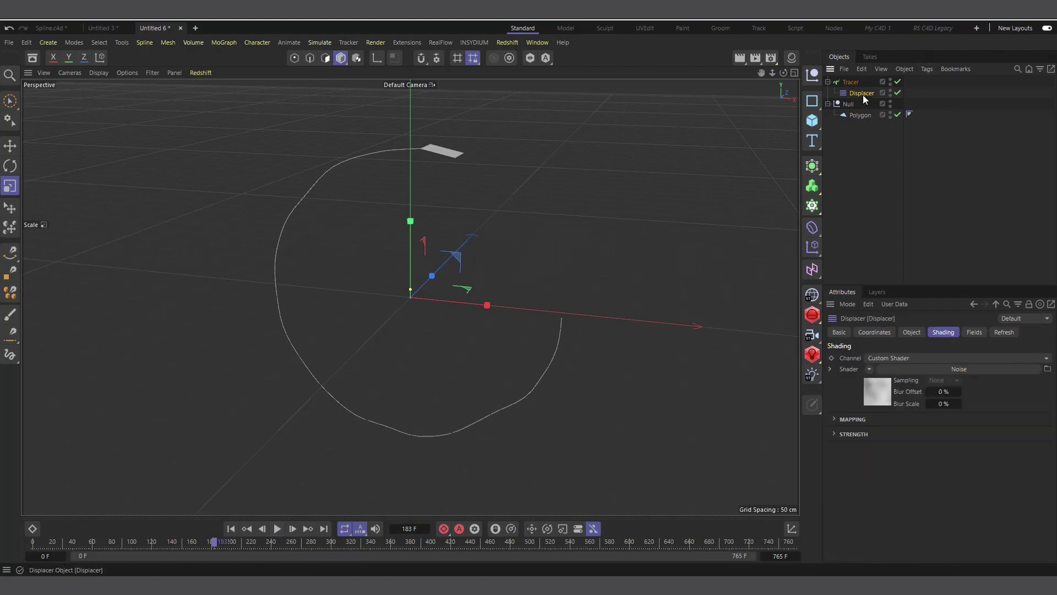
Set the Displacer's direction to Planar along +X with a height of 70 cm, and play the animation to check it
left_click(911, 332)
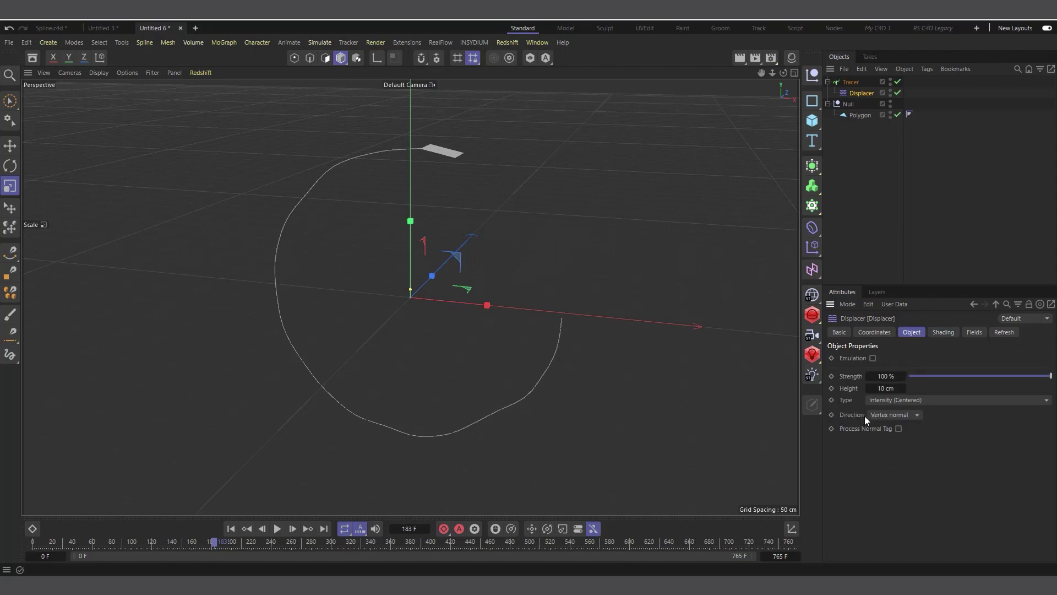
left_click(889, 415)
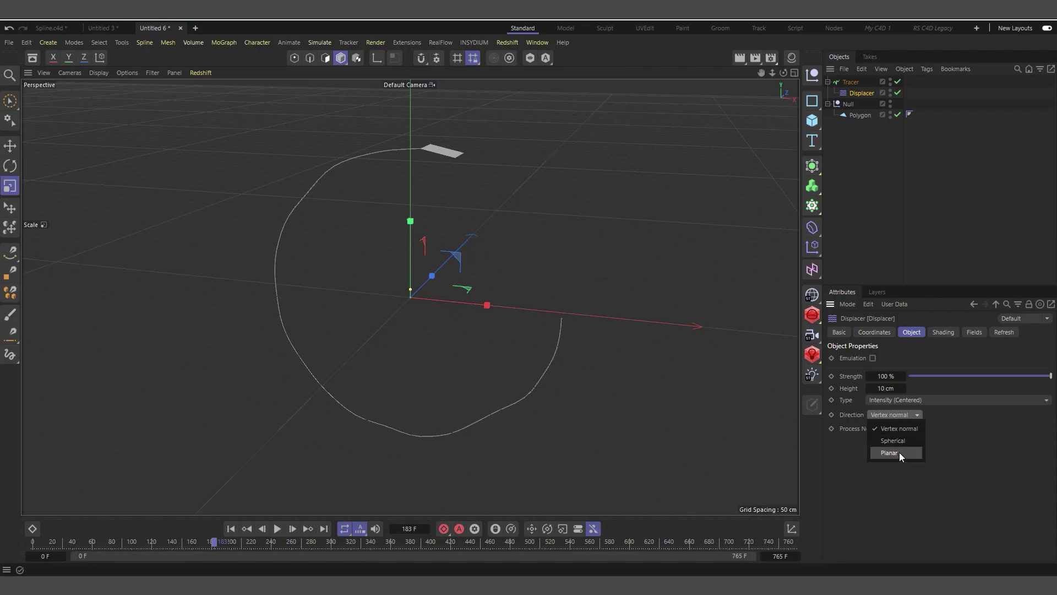
left_click(899, 452)
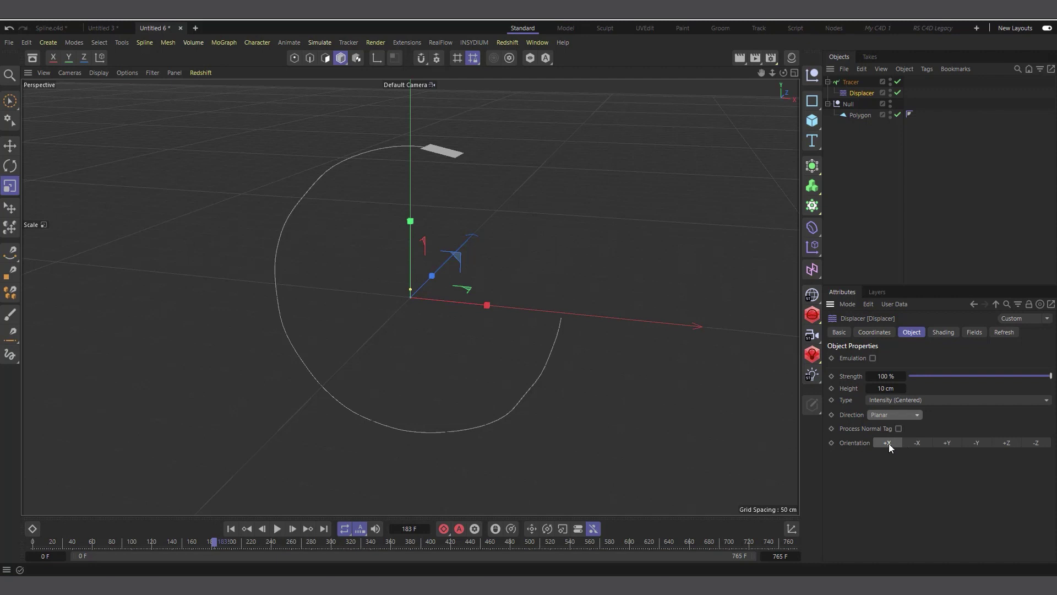
left_click_drag(884, 388, 939, 388)
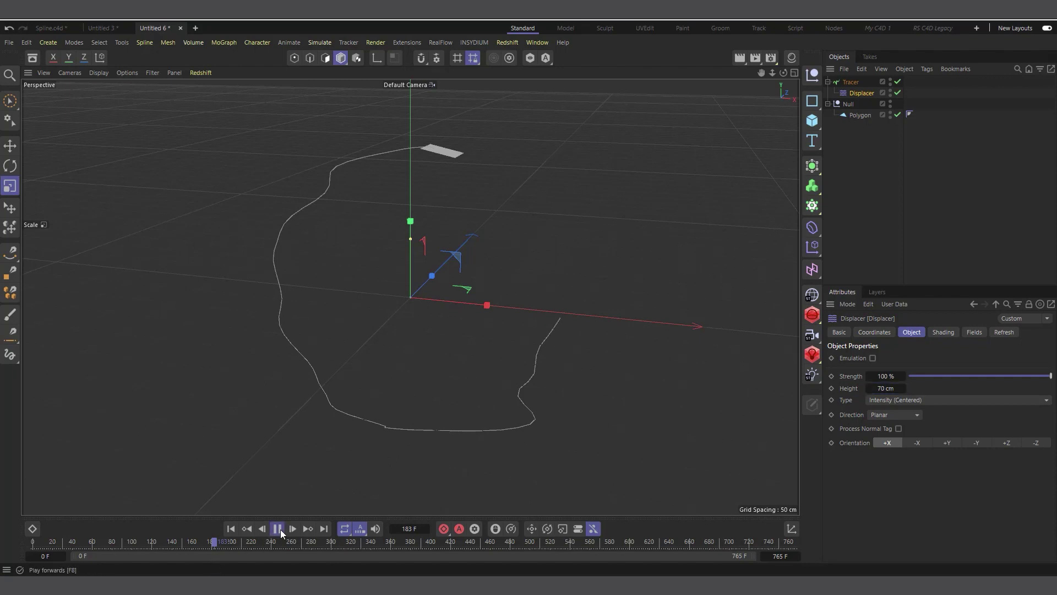
left_click(279, 529)
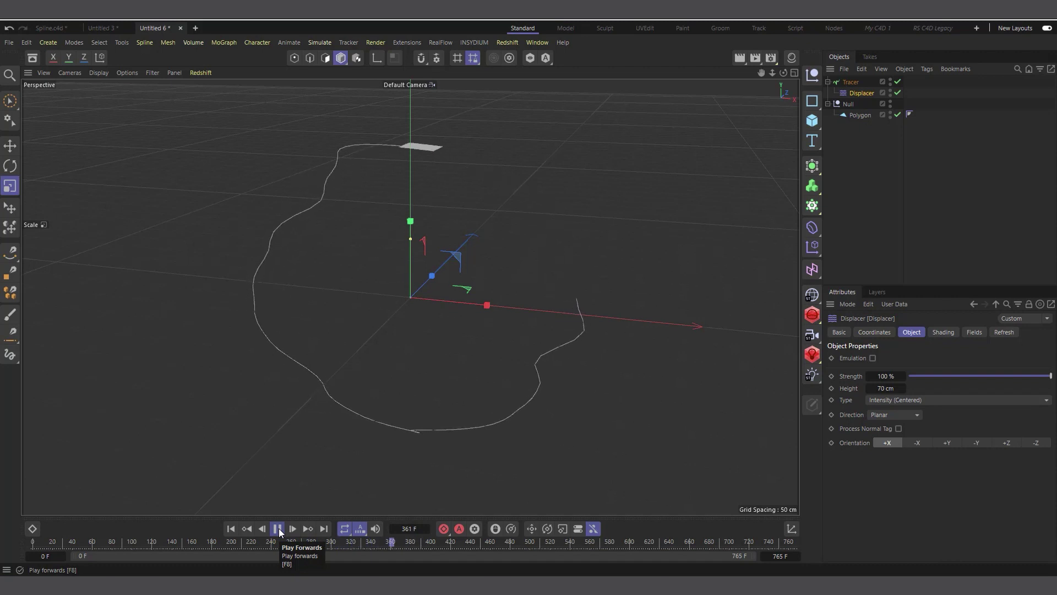
Increase the Displacer noise's global scale to 926% and check the trail near the polygon with short playbacks
left_click(942, 332)
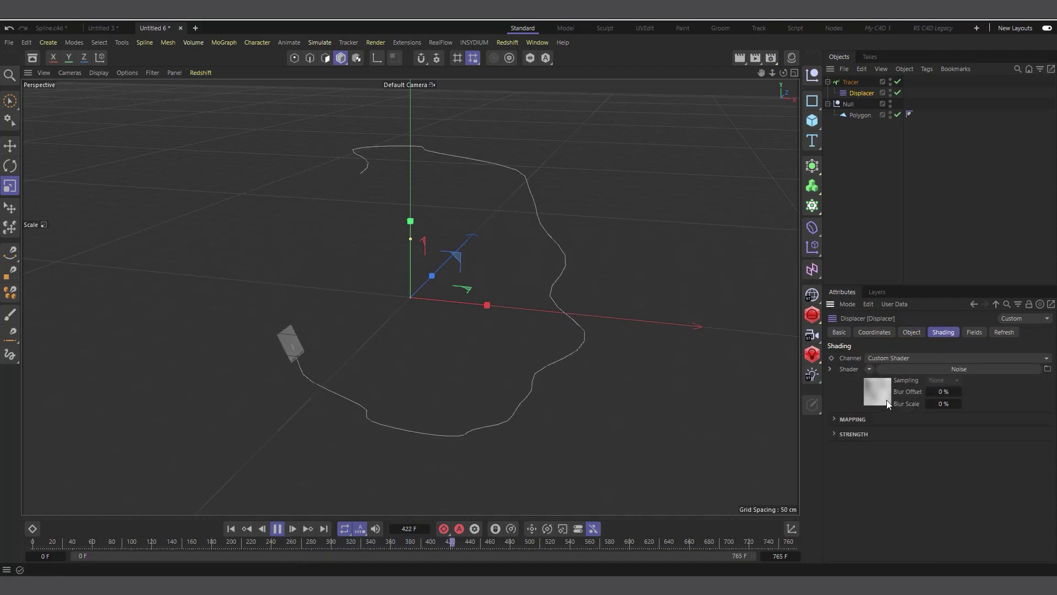
left_click(877, 398)
left_click_drag(934, 497, 953, 497)
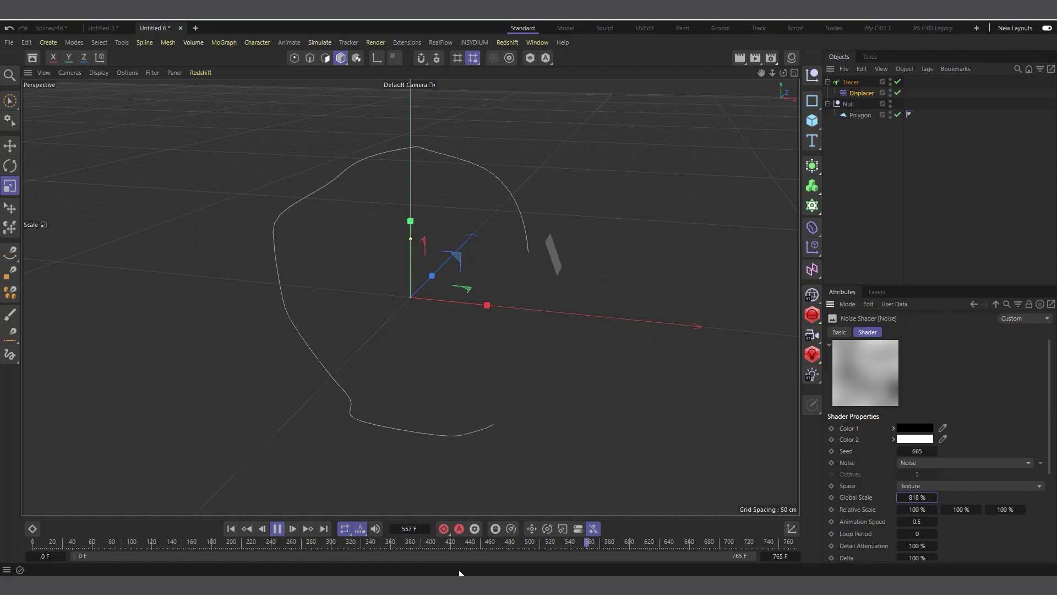
left_click_drag(899, 498, 908, 498)
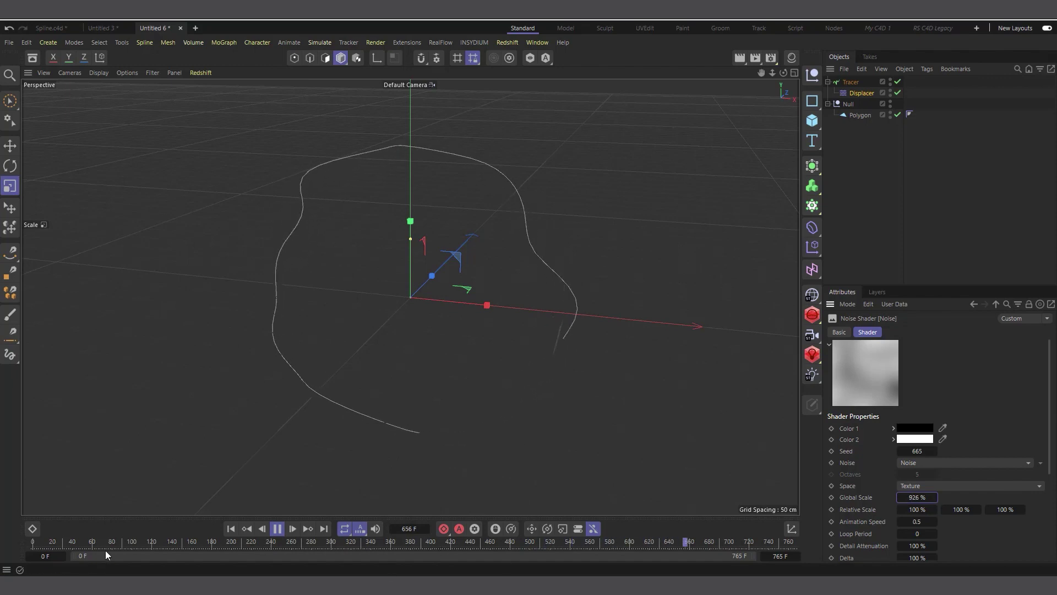
left_click(278, 528)
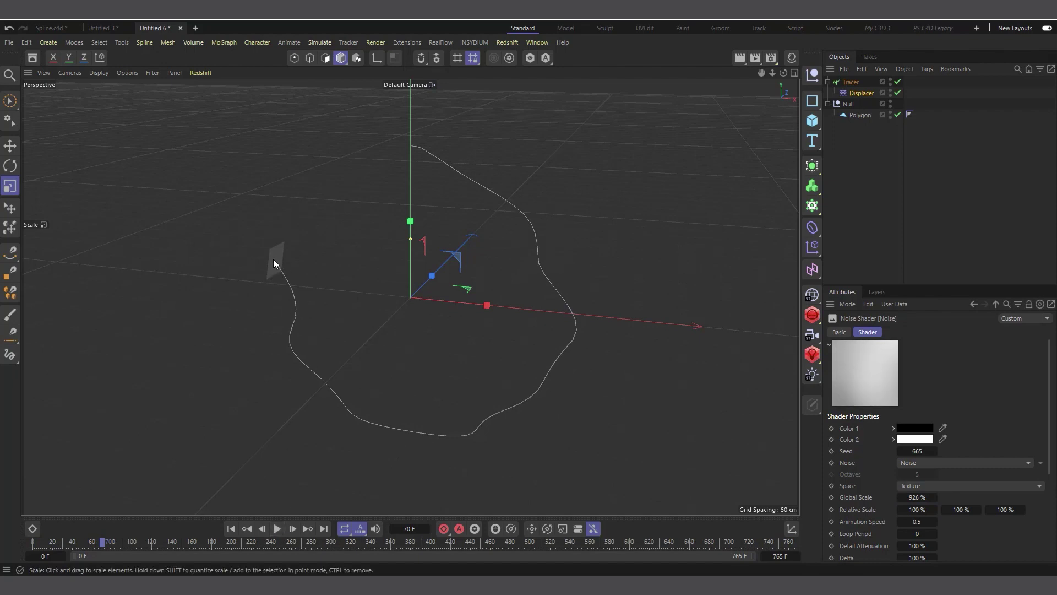
left_click(277, 529)
key("F8")
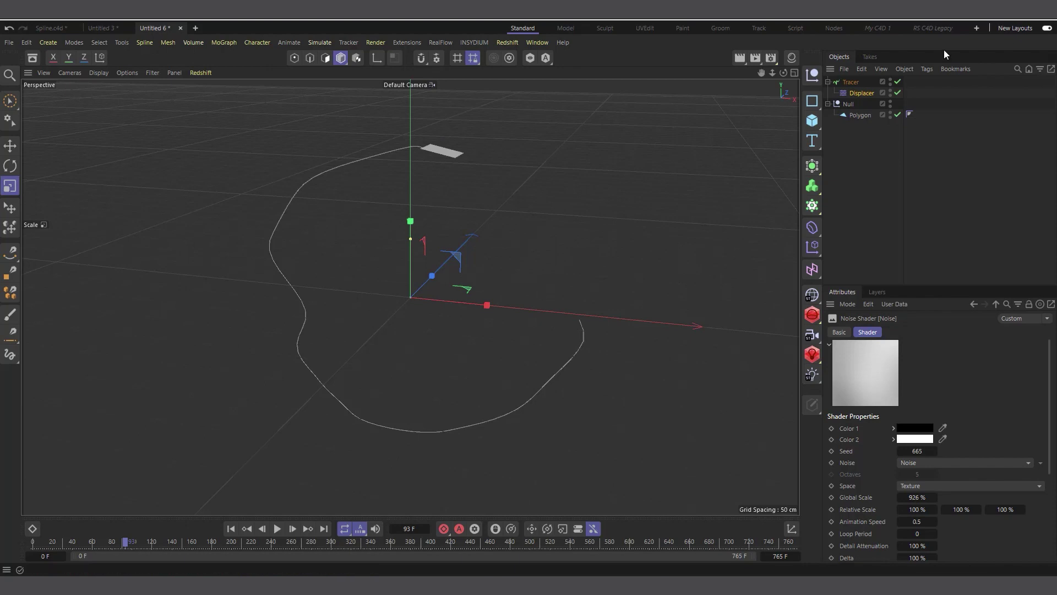
Add the Polygon object to the Displacer's fields and set its point field radius to 100 cm
left_click(860, 94)
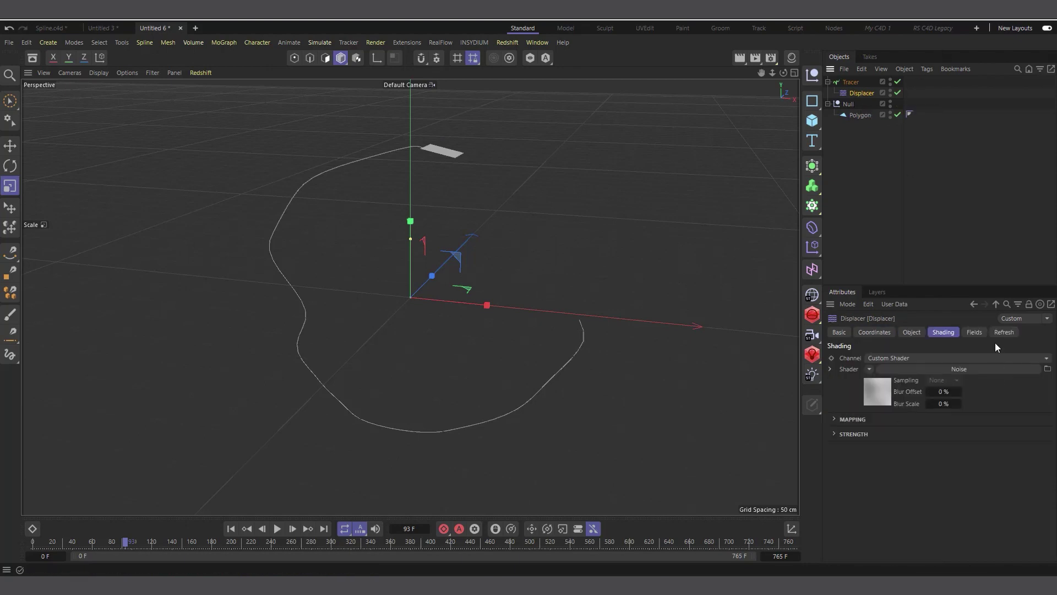
left_click(975, 333)
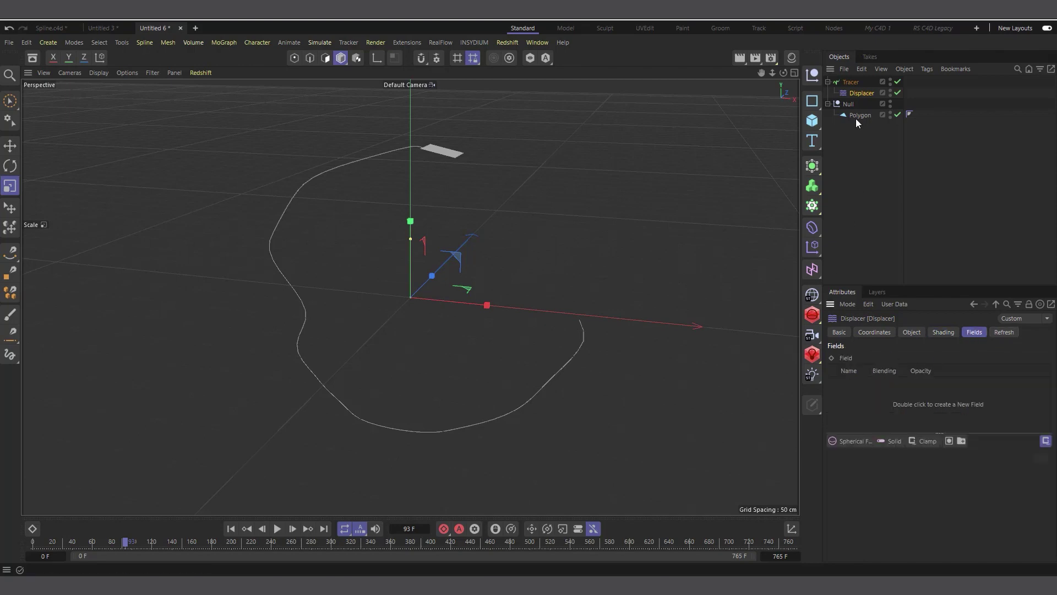
left_click_drag(859, 115, 889, 391)
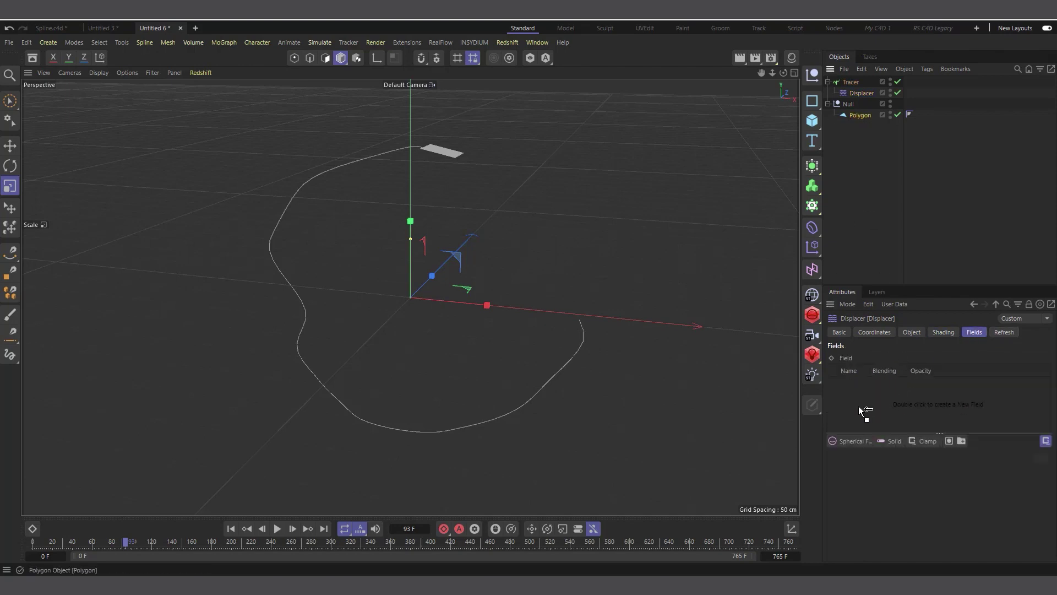
left_click_drag(860, 404, 861, 404)
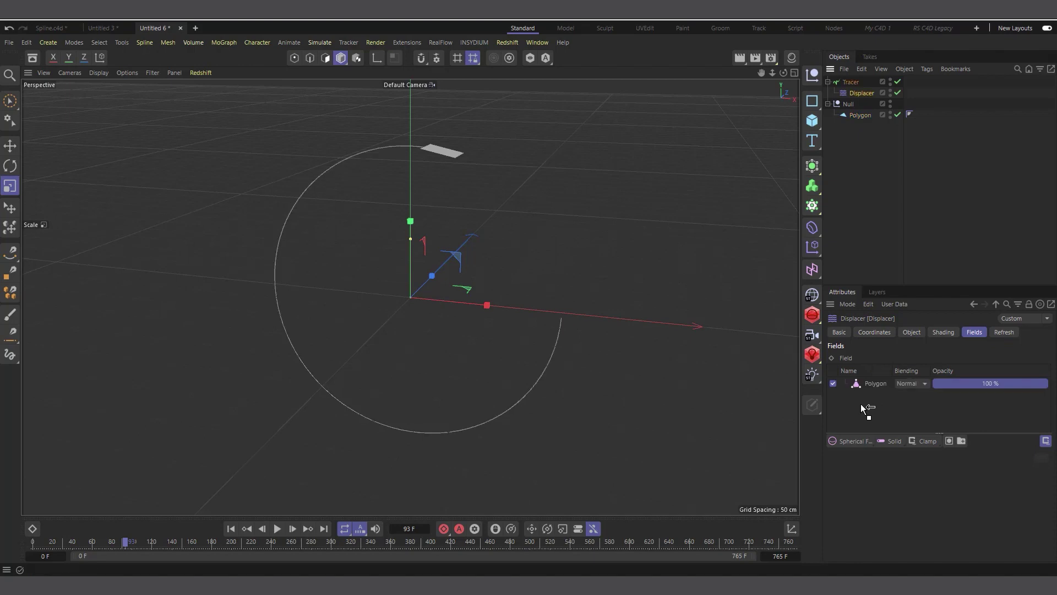
left_click(870, 384)
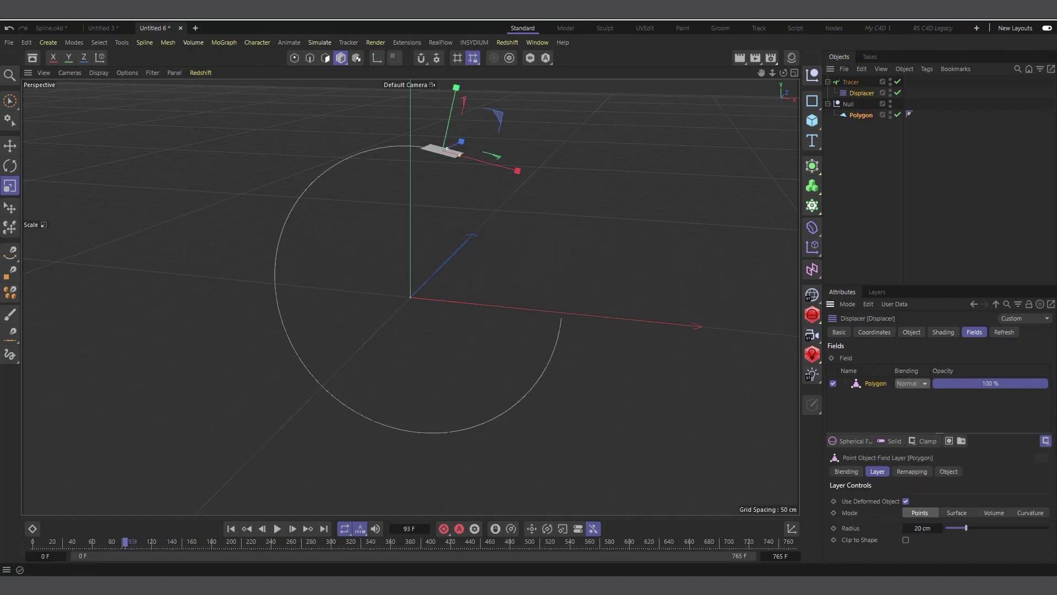
mouse_move(1000, 528)
left_mouse_down()
mouse_move(1049, 528)
mouse_move(1019, 527)
left_mouse_up()
left_click_drag(1037, 528, 1054, 542)
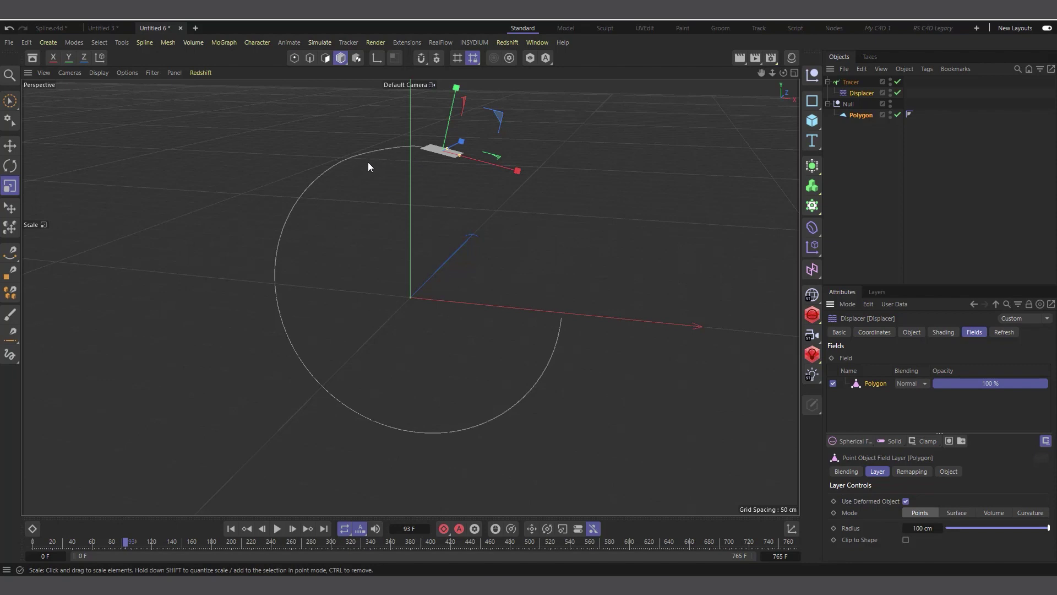
Invert the Polygon field's remapping and set its inner offset to 85%
left_click(912, 472)
left_click_drag(1050, 412, 1050, 472)
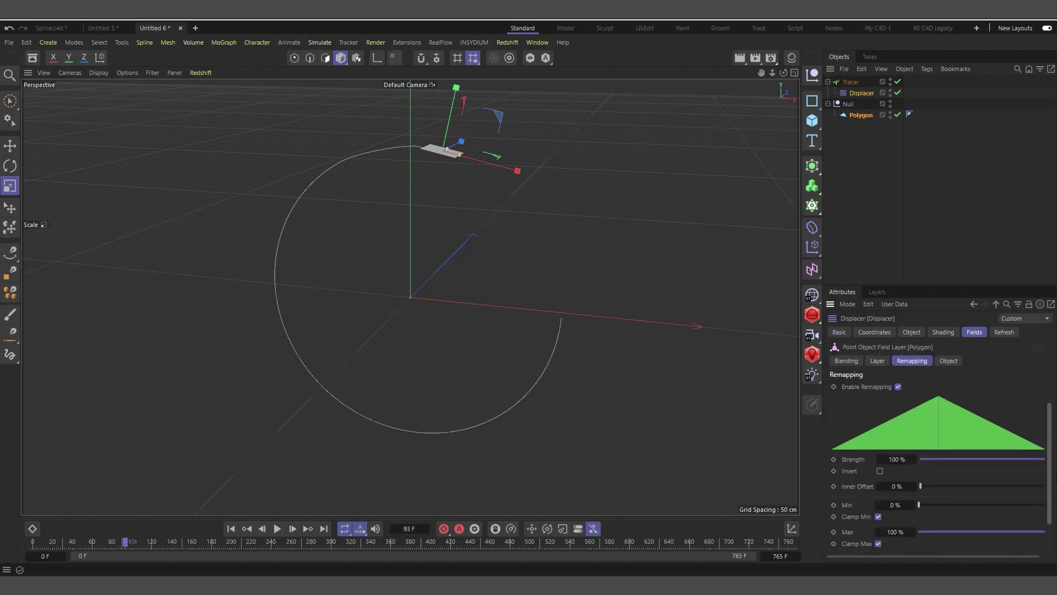
left_click(879, 471)
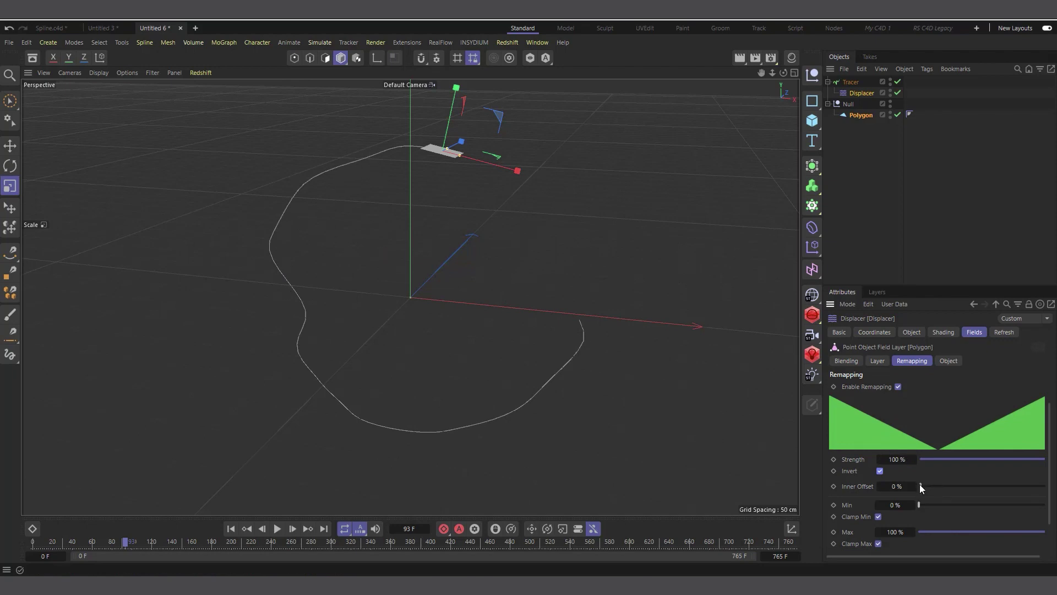
left_click_drag(920, 486, 1027, 474)
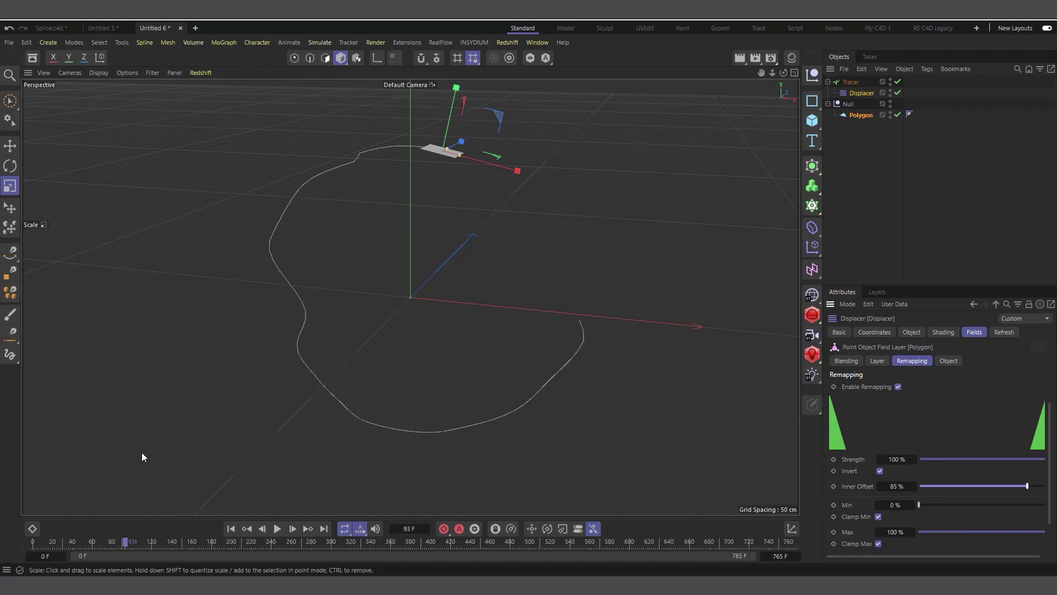
Set the Polygon field's radius to 112 cm and play the animation briefly to check the falloff
left_click(877, 361)
left_click_drag(918, 528, 886, 528)
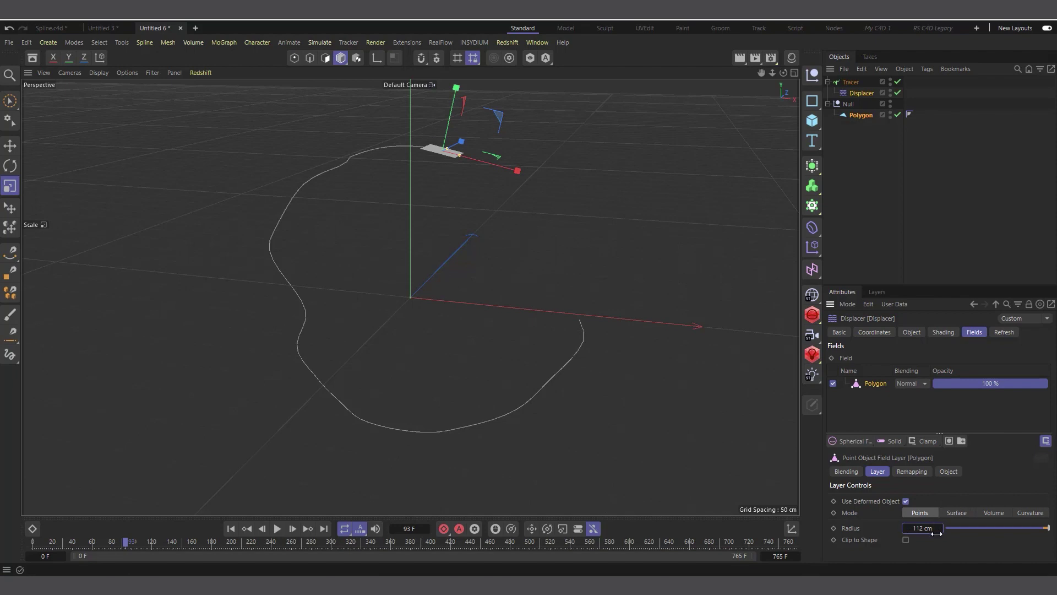
left_click(277, 529)
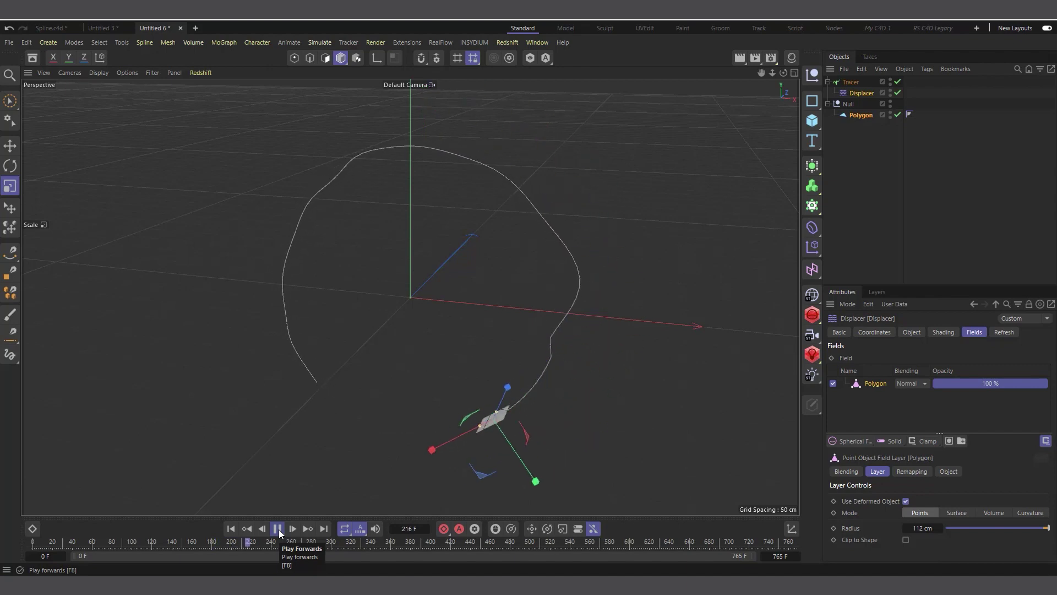
left_click(279, 530)
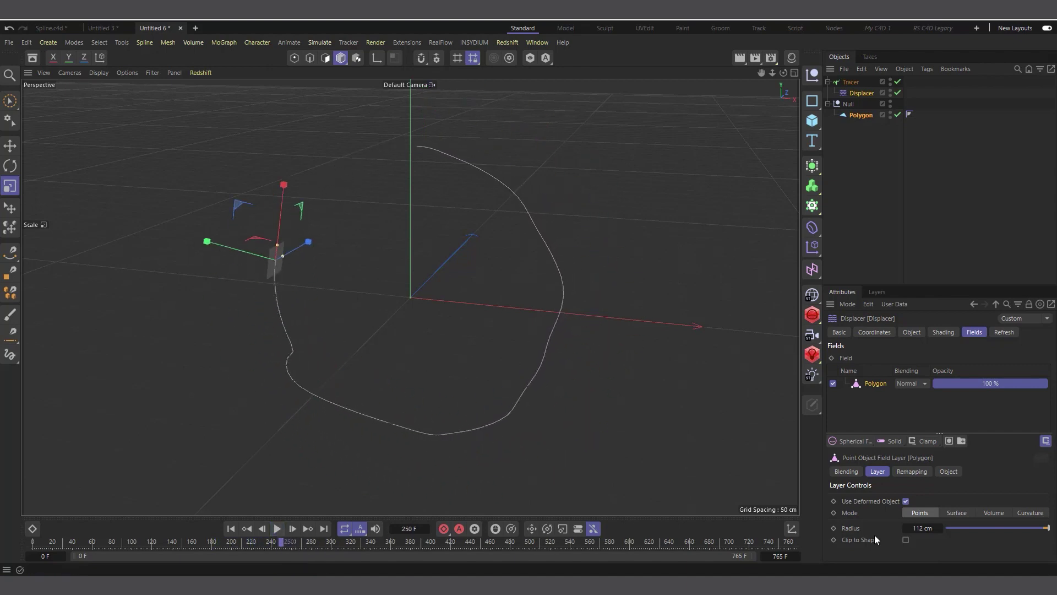
Set the Polygon field's remapping inner offset to 55% and replay the animation from the first frame
left_click(911, 472)
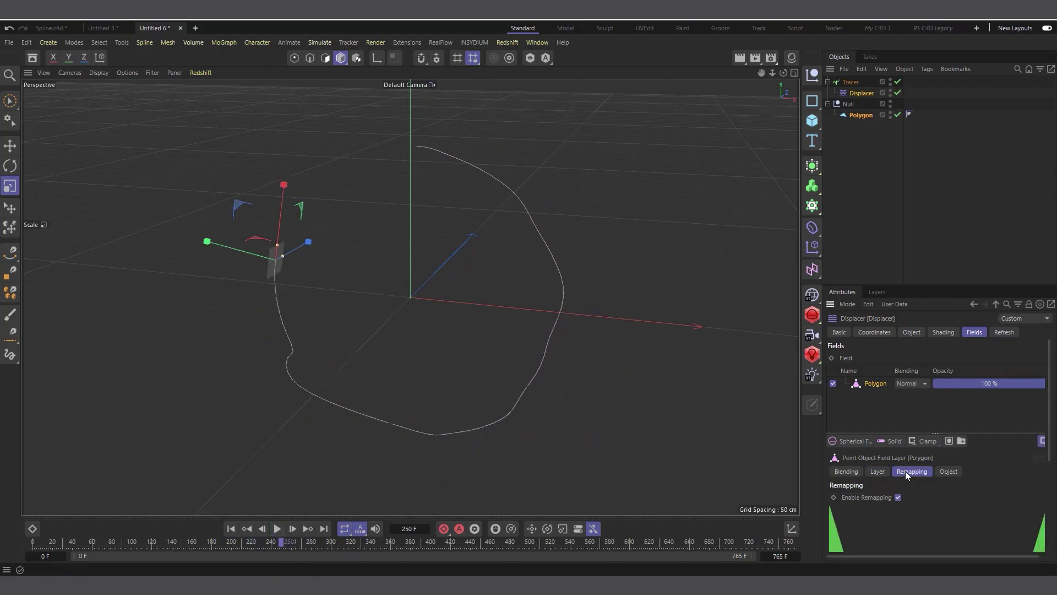
scroll(1049, 465, "down", 2)
scroll(982, 534, "down", 1)
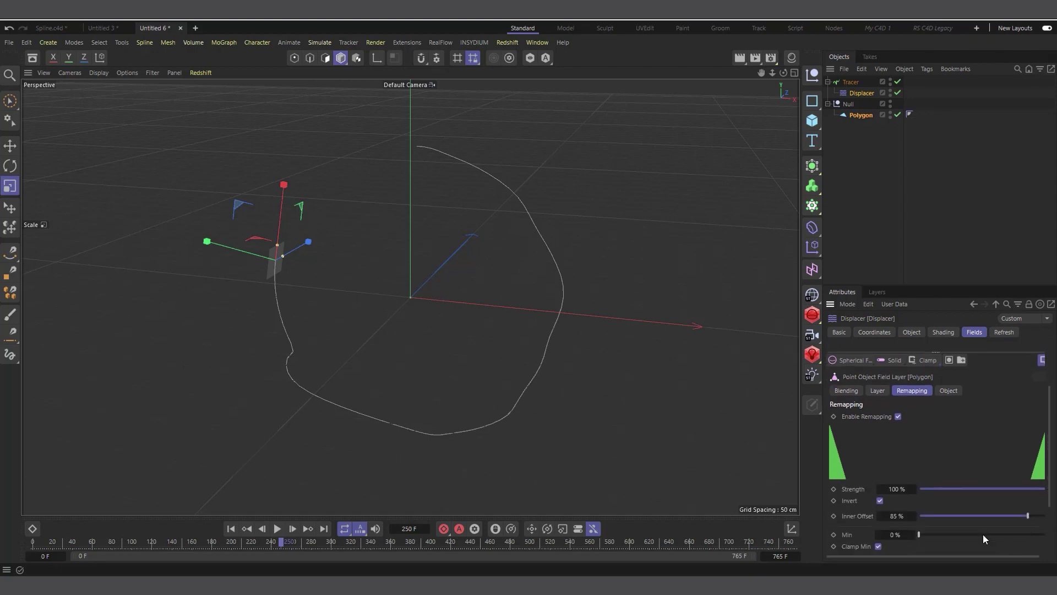
left_click_drag(1026, 514, 989, 523)
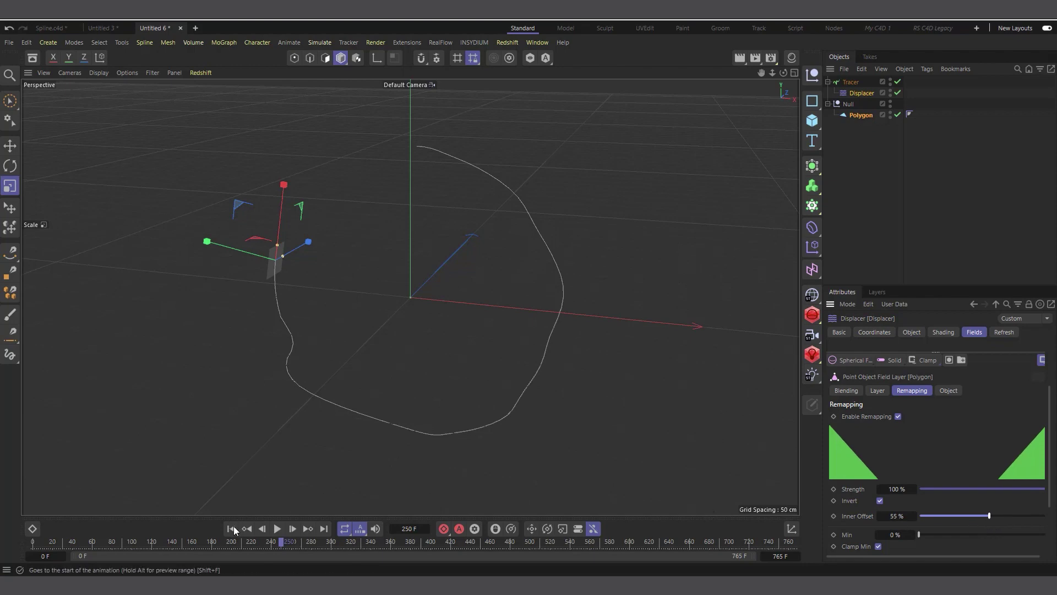
left_click(231, 528)
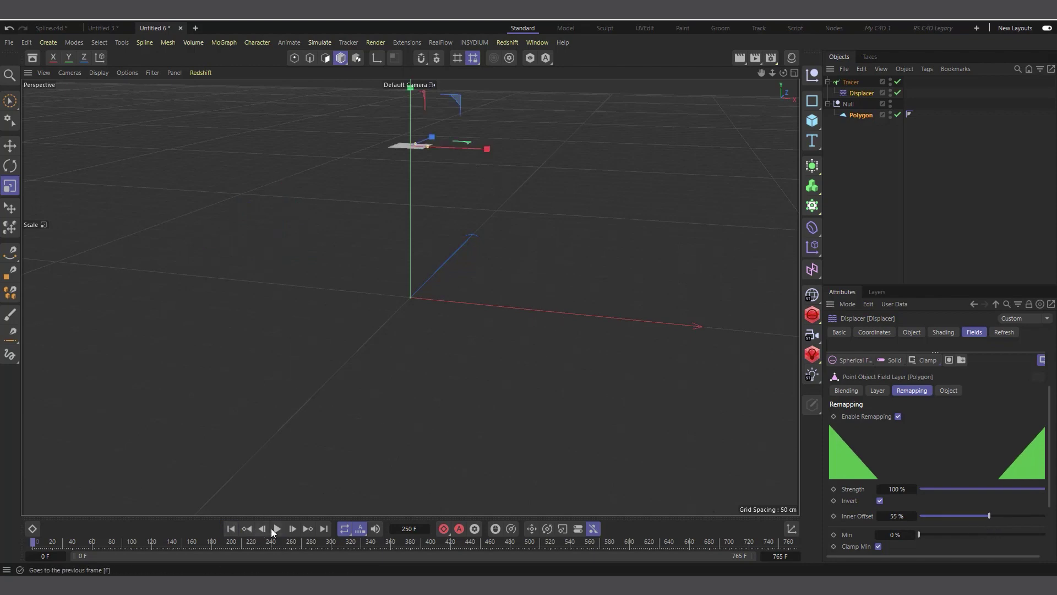
left_click(277, 528)
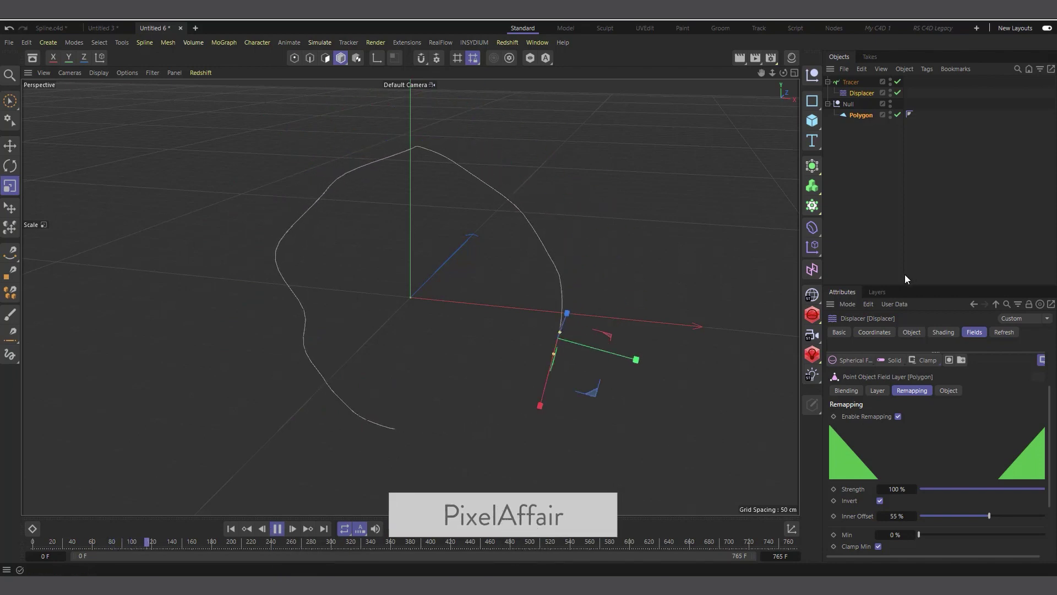
Set the Polygon field's radius to 160 cm while the animation plays, and stop playback after checking the trail
left_click(911, 332)
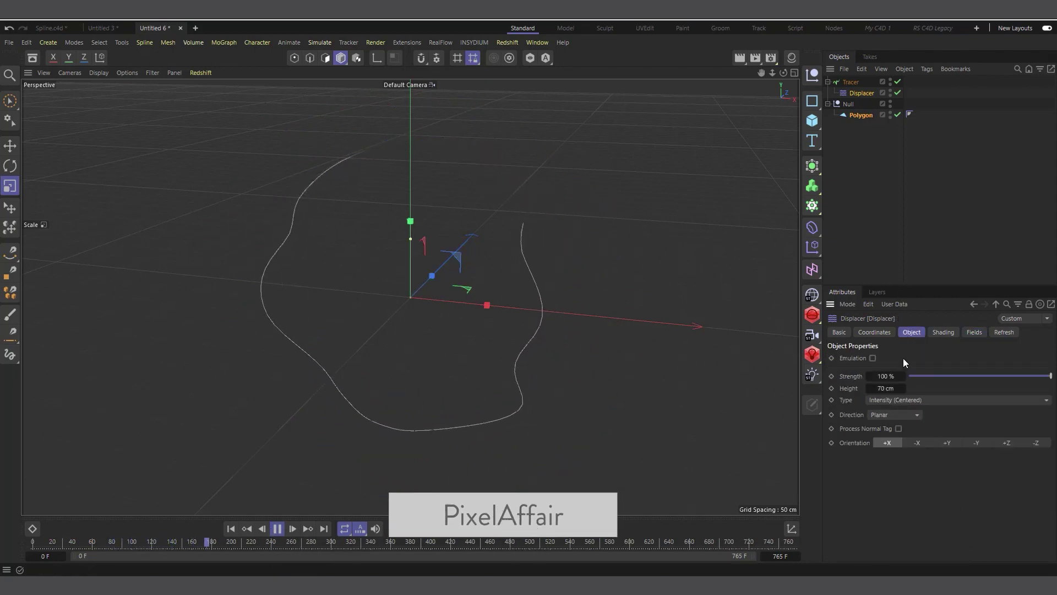
left_click(970, 333)
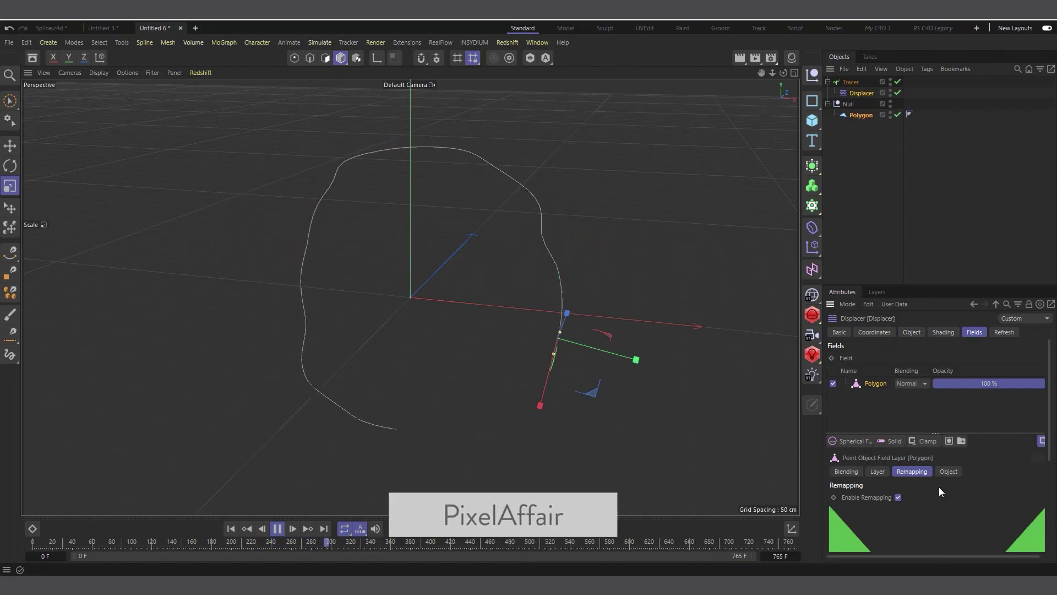
scroll(939, 487, "down", 5)
scroll(907, 483, "up", 5)
left_click(877, 471)
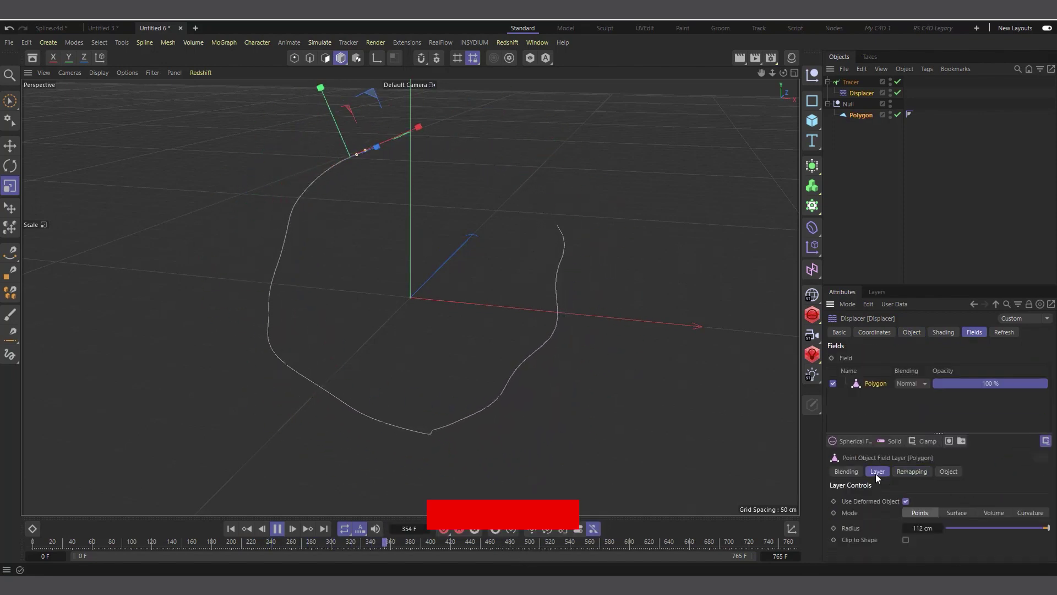
left_click_drag(940, 528, 975, 528)
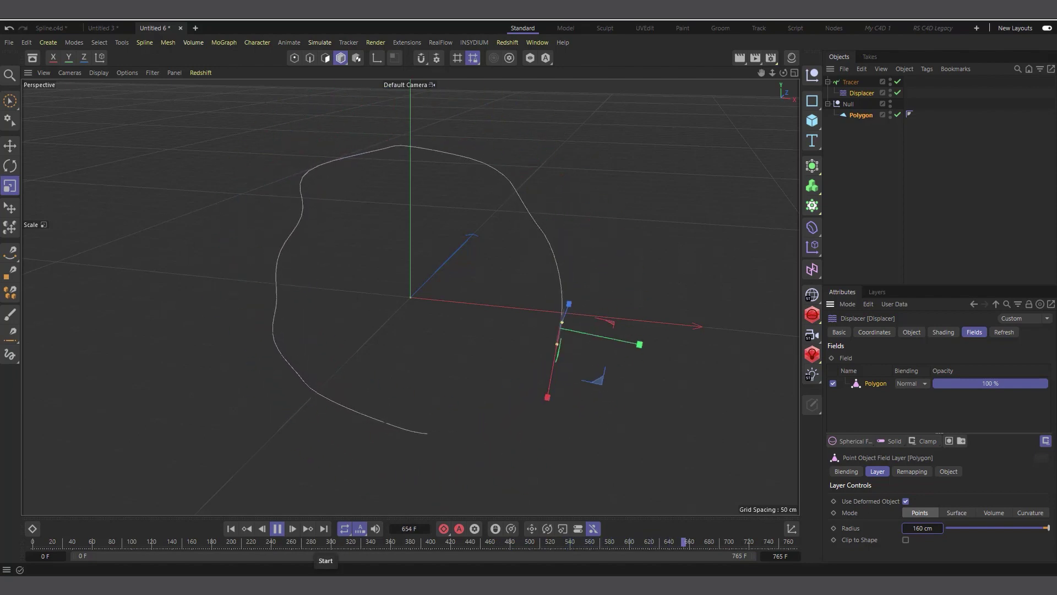
left_click(276, 530)
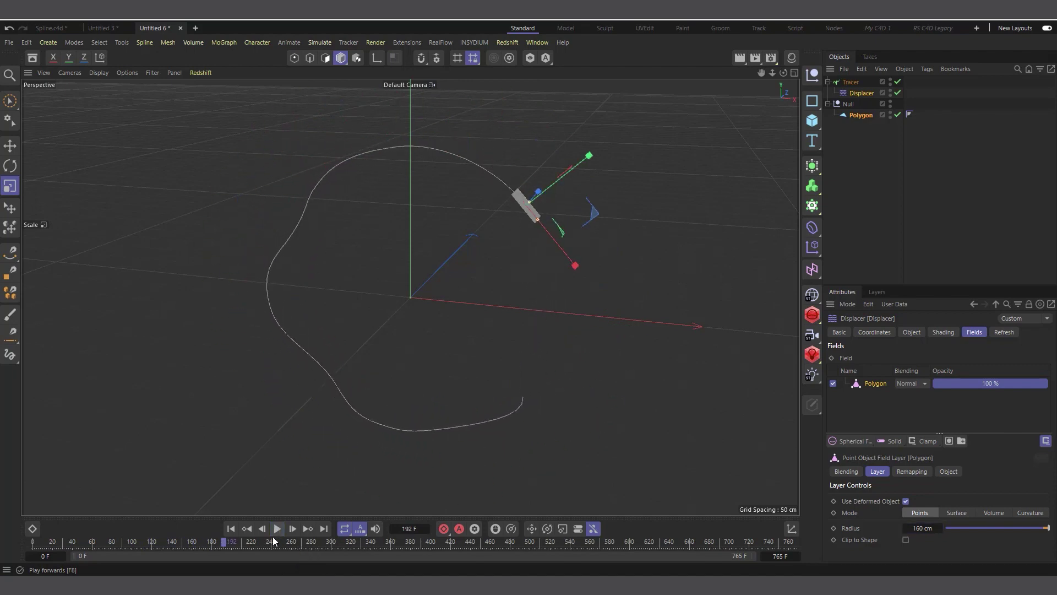
Add a Sweep generator as the parent of the Tracer
left_click(851, 153)
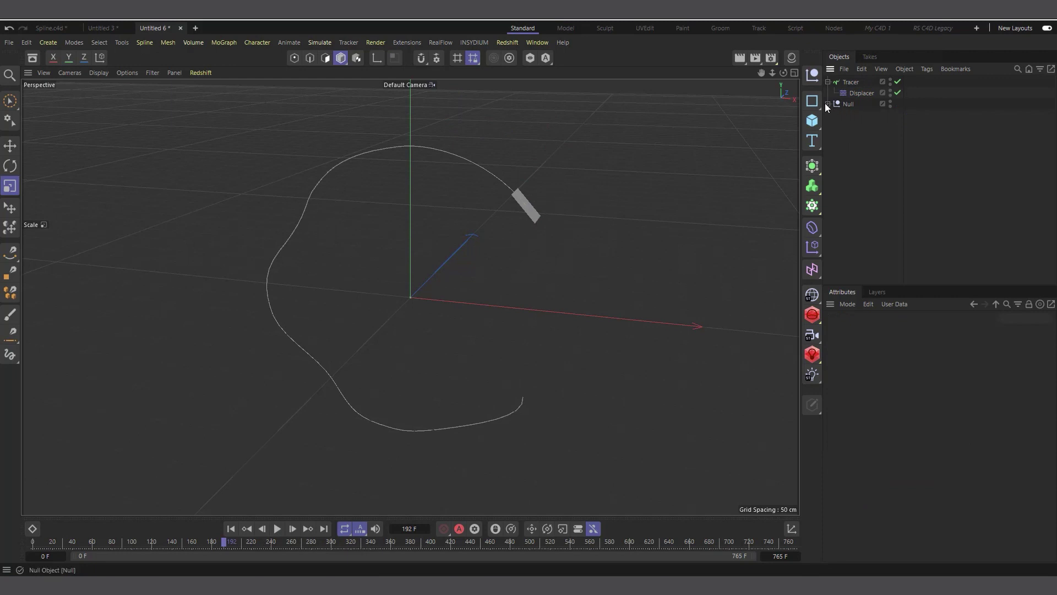
left_click(828, 104)
left_click(850, 82)
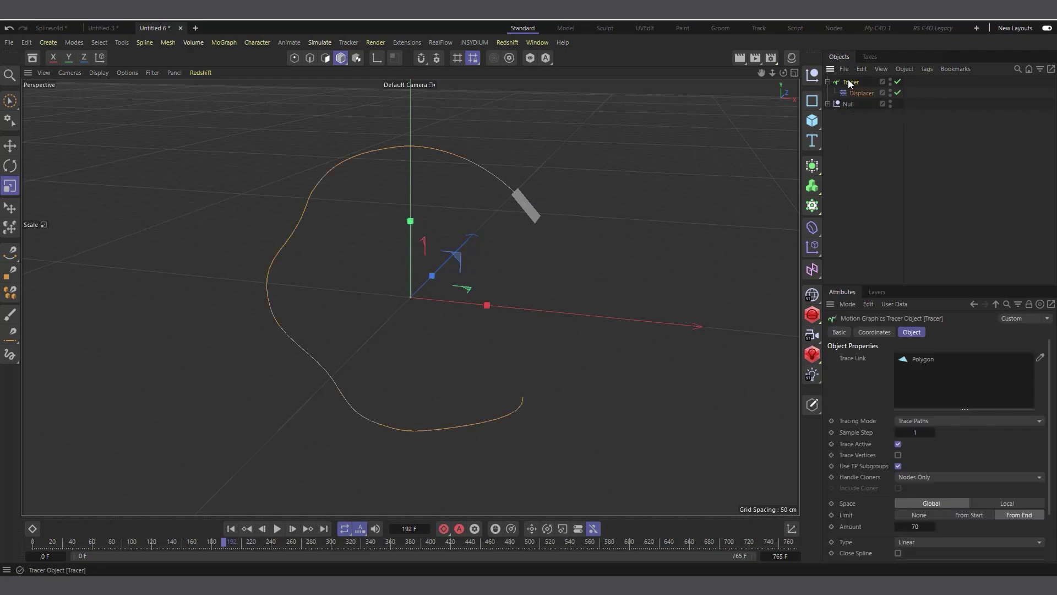
left_click(820, 166)
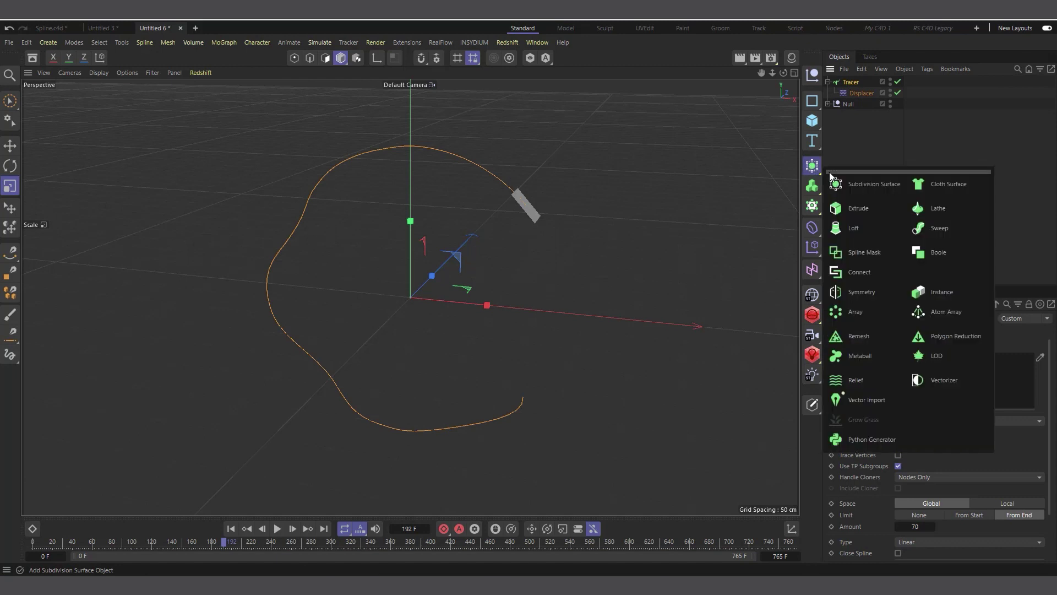
left_click(941, 229)
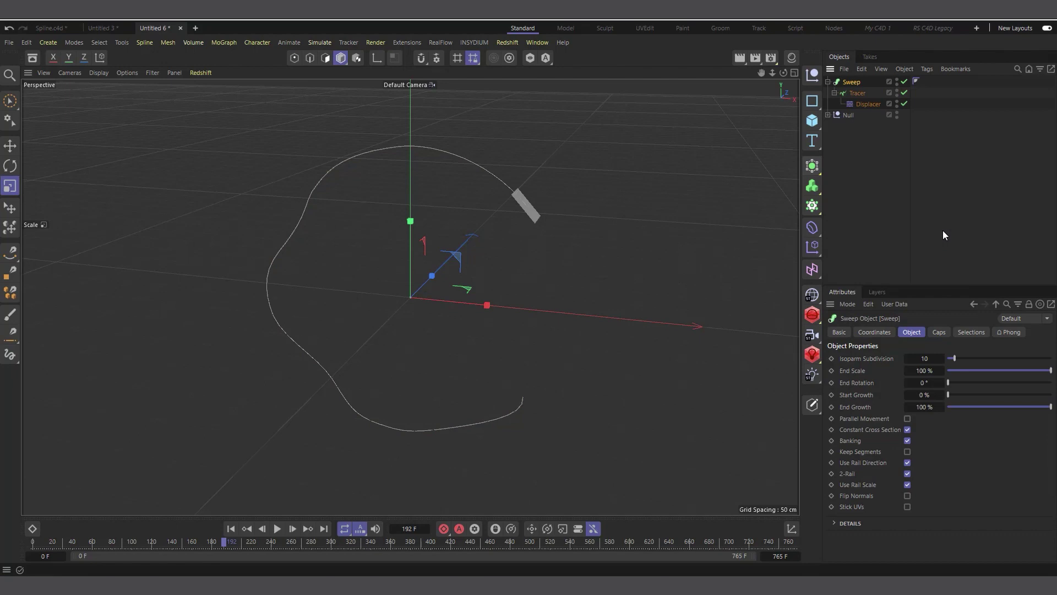
Add a circle spline and scale it down to a radius of about 8.6 cm for use as a profile
left_click(834, 92)
left_click(857, 93)
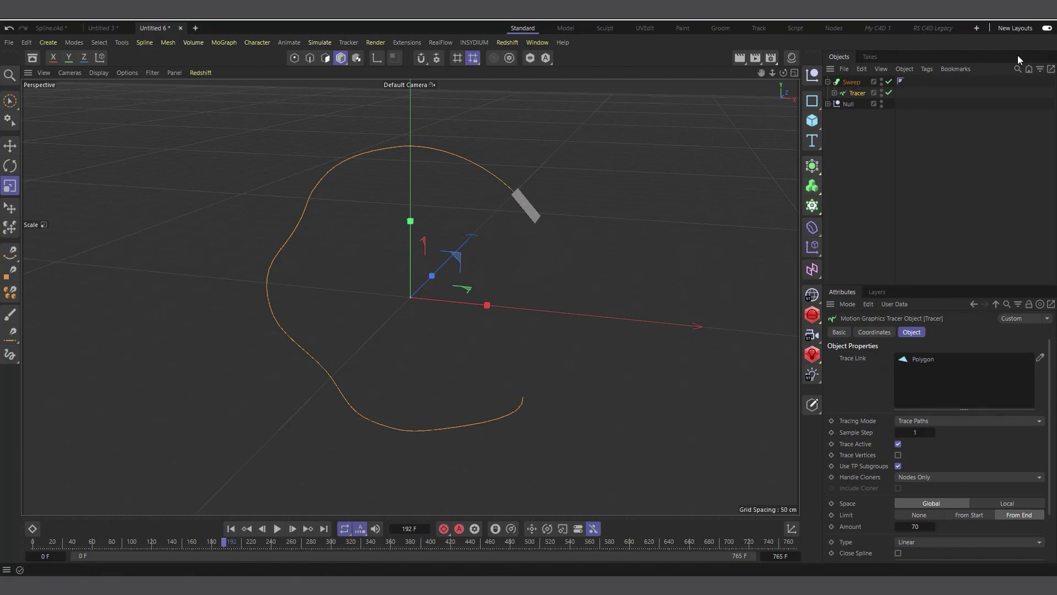
left_click_drag(814, 103, 925, 112)
key("t")
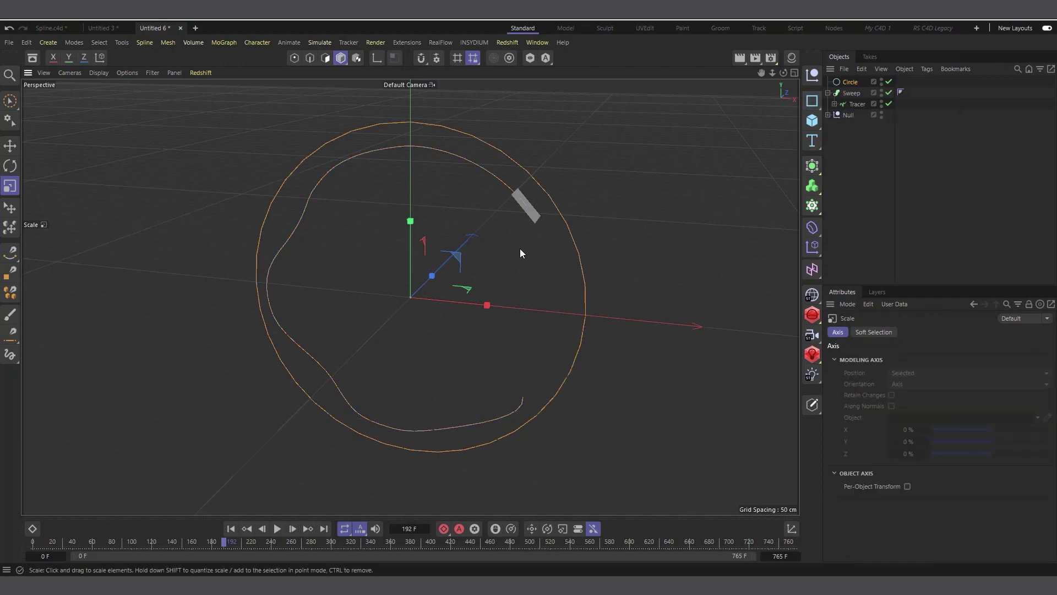
left_click_drag(595, 220, 203, 333)
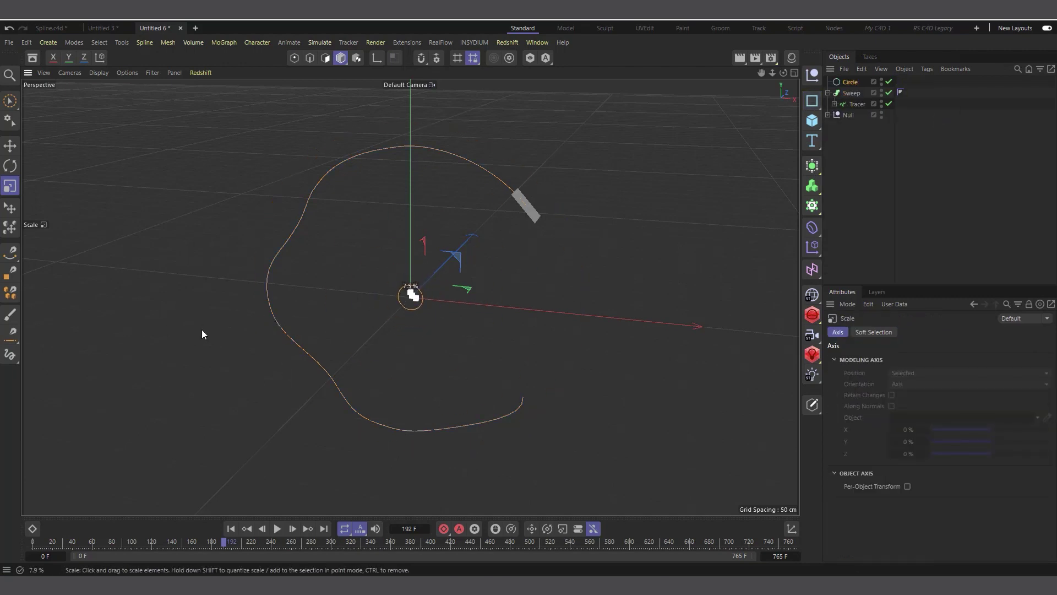
Set the circle's radius to 5 cm and place it above the Tracer inside the Sweep as its profile
left_click(850, 82)
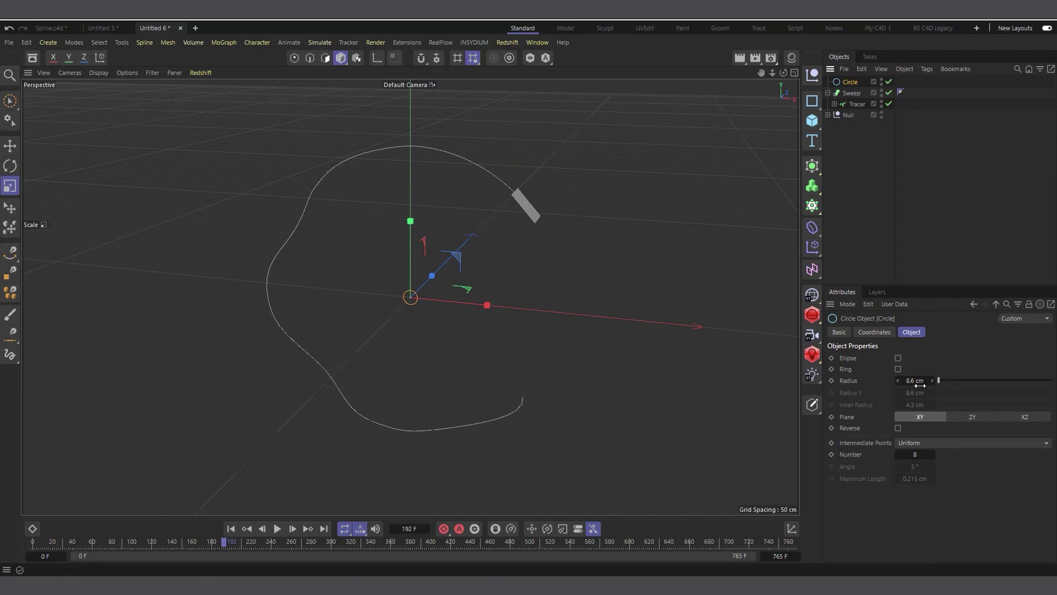
double_click(920, 385)
type("5")
key("Return")
left_click_drag(850, 82, 851, 94)
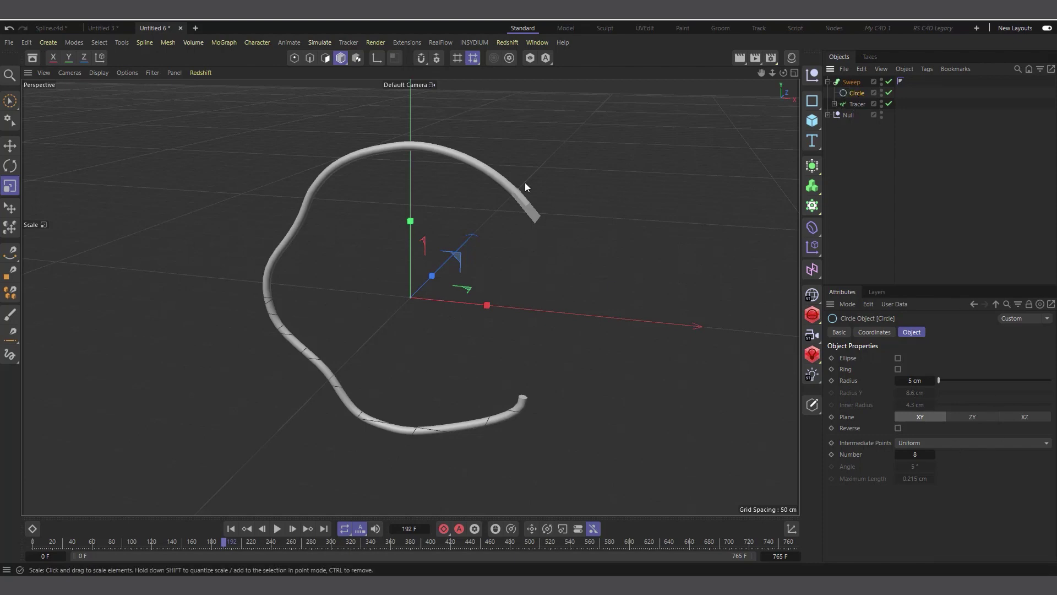
Hide the Polygon under the Null in both the viewport and the render
scroll(524, 184, "up", 2)
left_click(827, 115)
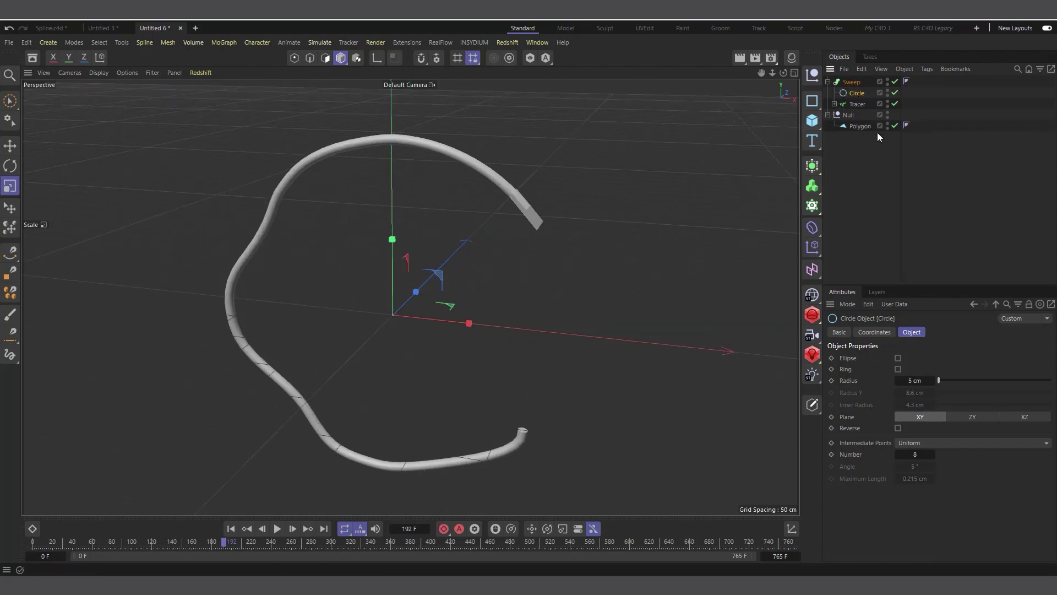
left_click(887, 128)
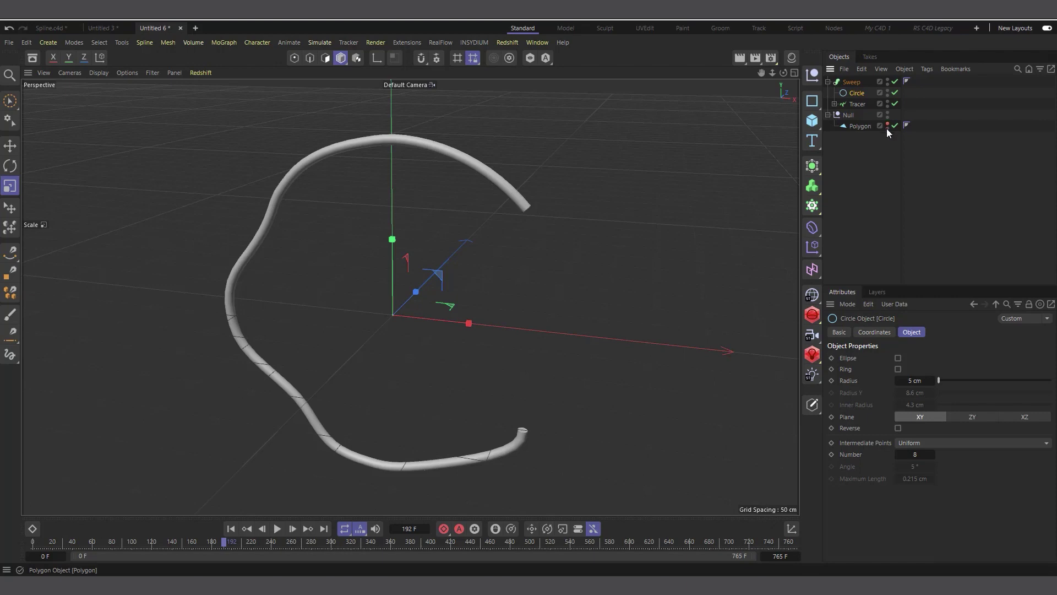
Reduce the Sweep's circle profile to a 3 cm radius, play the animation briefly, and return to the first frame
left_click(914, 381)
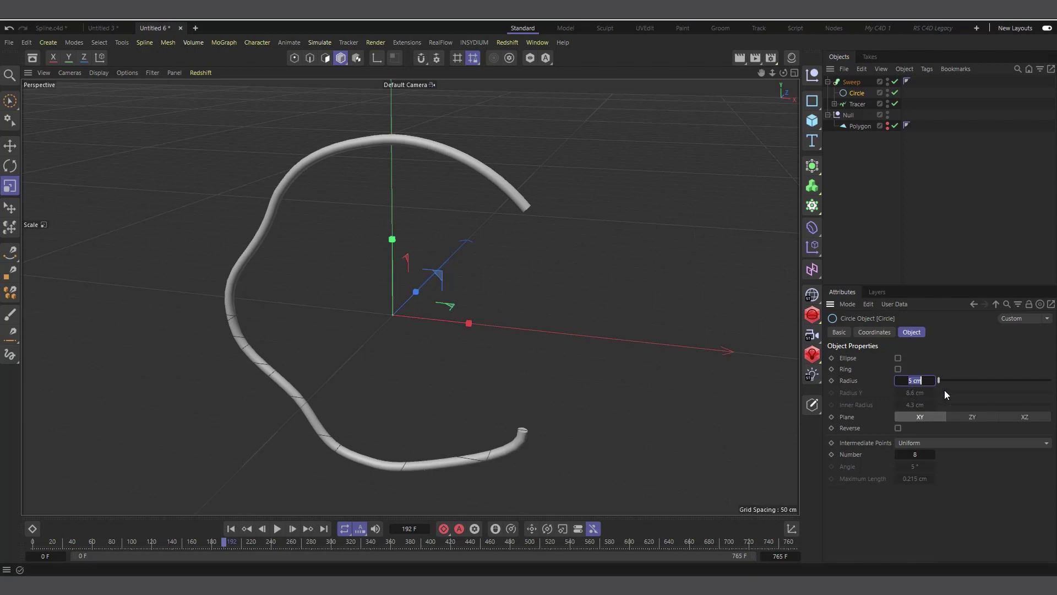
type("3")
key("Return")
scroll(281, 201, "down", 4)
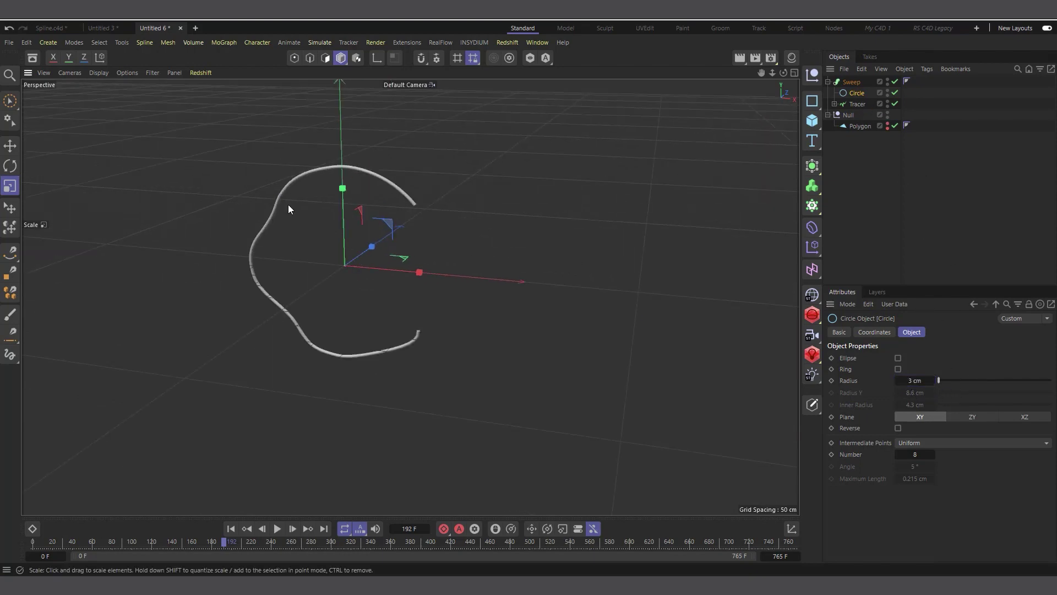
left_click(277, 529)
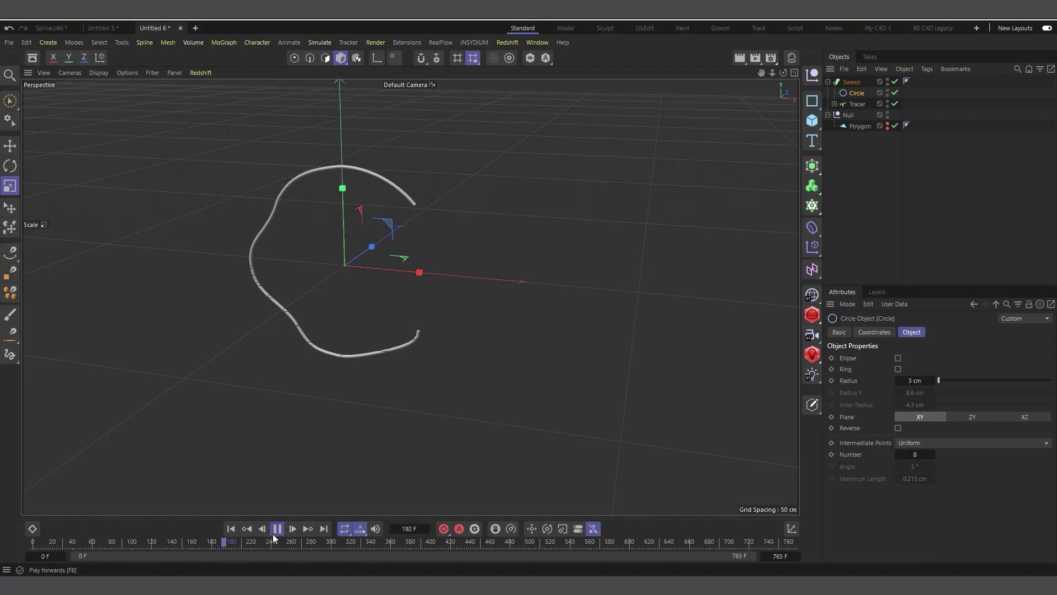
left_click(277, 529)
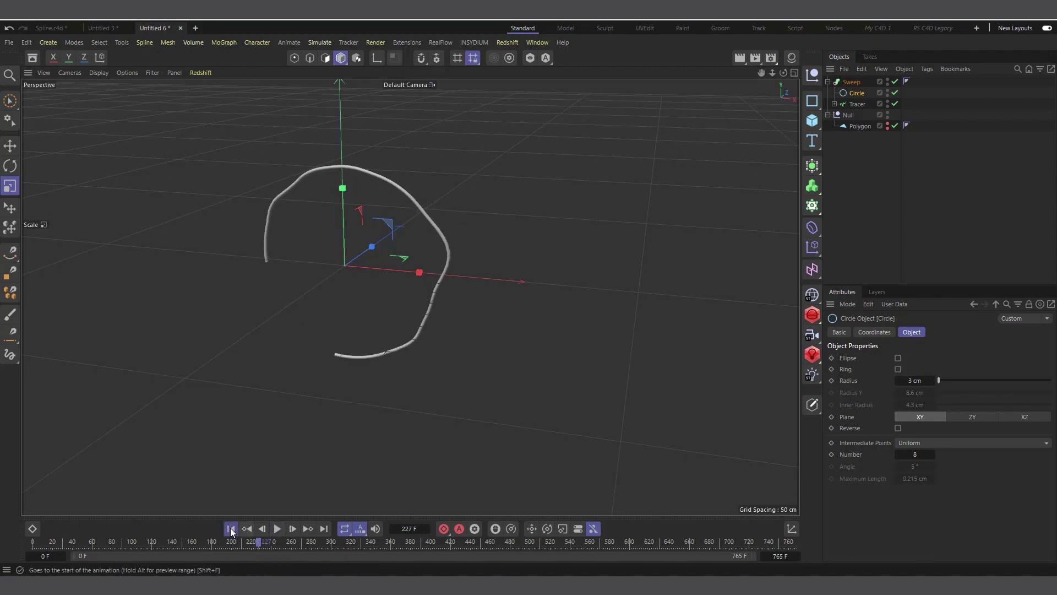
left_click(231, 529)
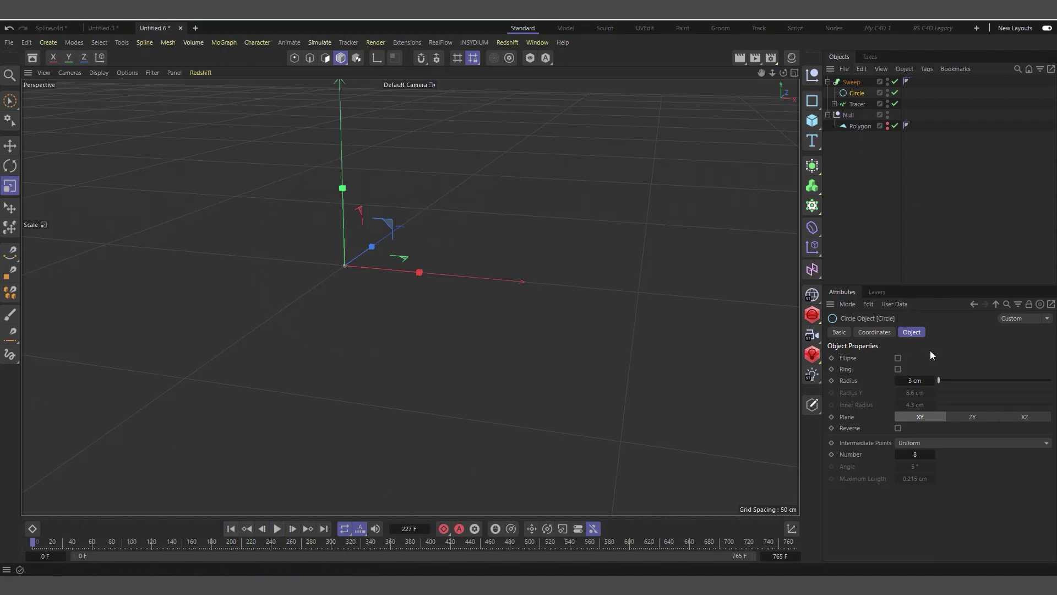
Turn on the viewport, render and object manager visibility of the layer holding the Jack Input object
left_click(877, 292)
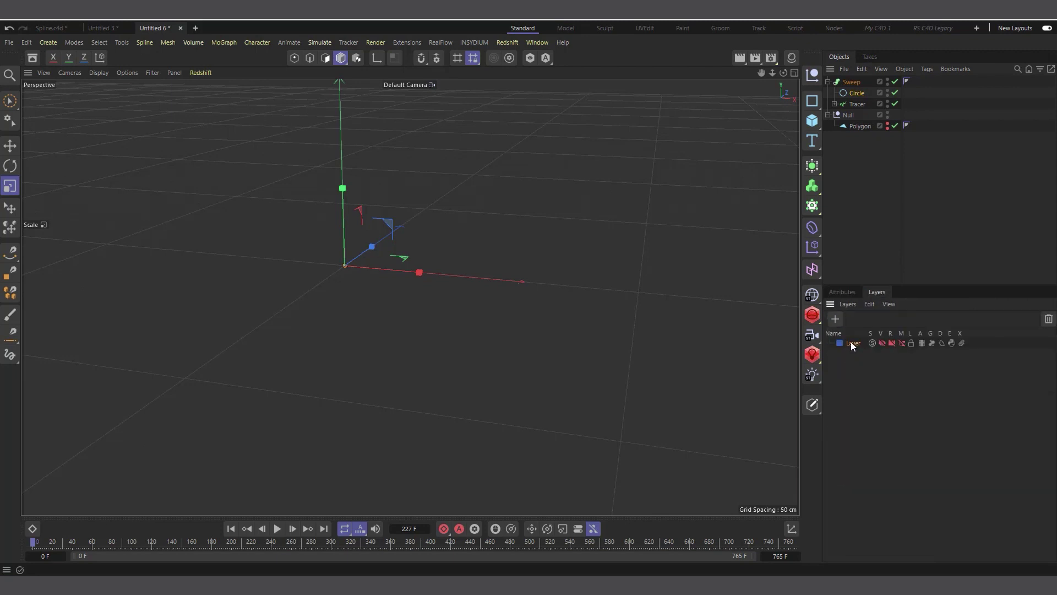
left_click(902, 343)
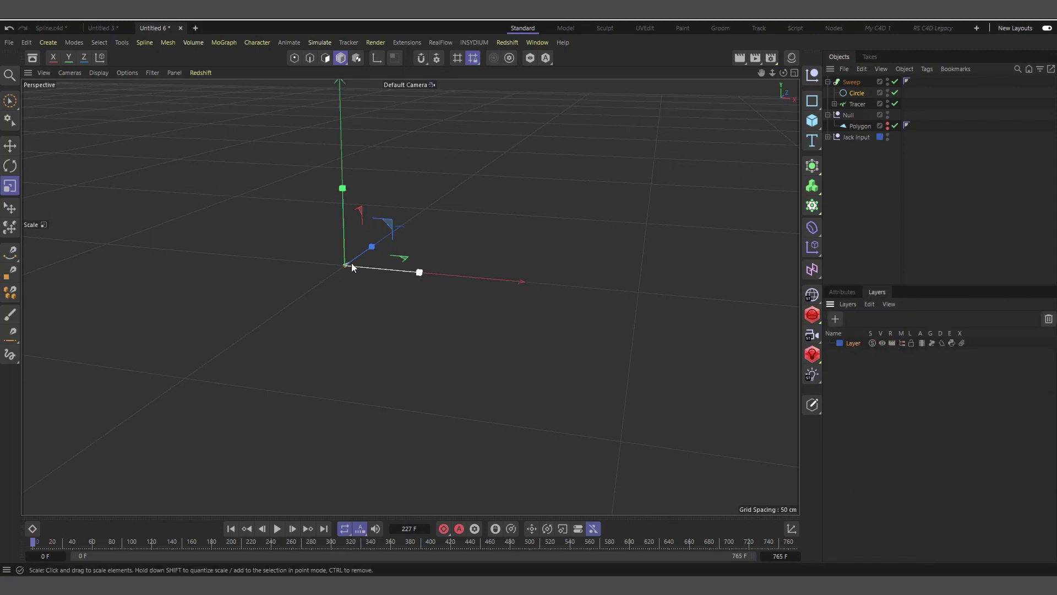
mouse_move(351, 263)
left_mouse_down("alt")
mouse_move(337, 263)
mouse_move(358, 299)
mouse_move(352, 257)
mouse_move(342, 252)
mouse_move(340, 264)
left_mouse_up("alt")
left_click_drag(274, 230, 325, 261, "alt")
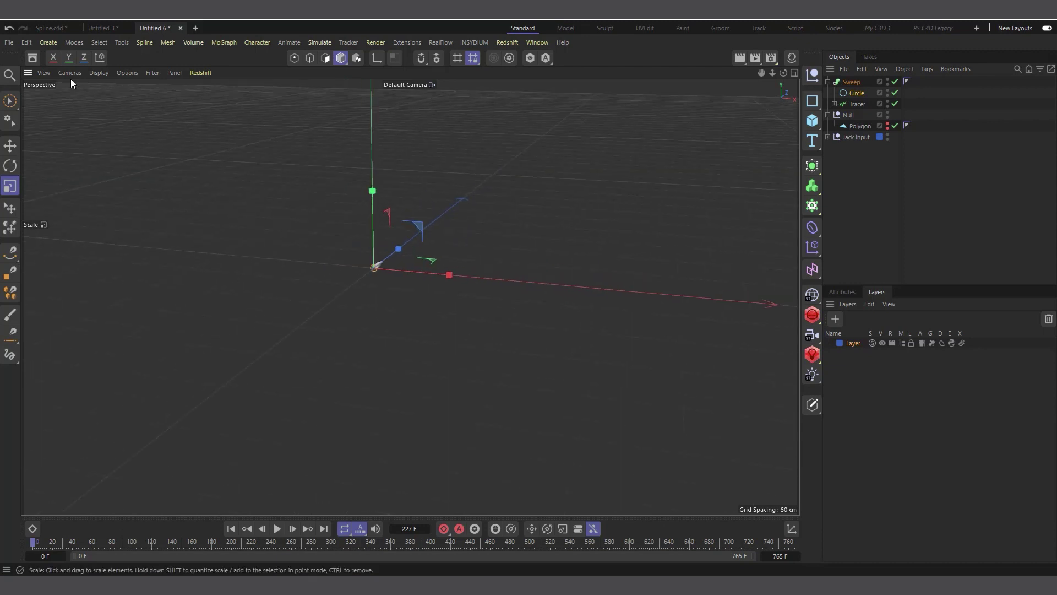
Look at the audio cable models in the asset library and close it again
left_click(33, 57)
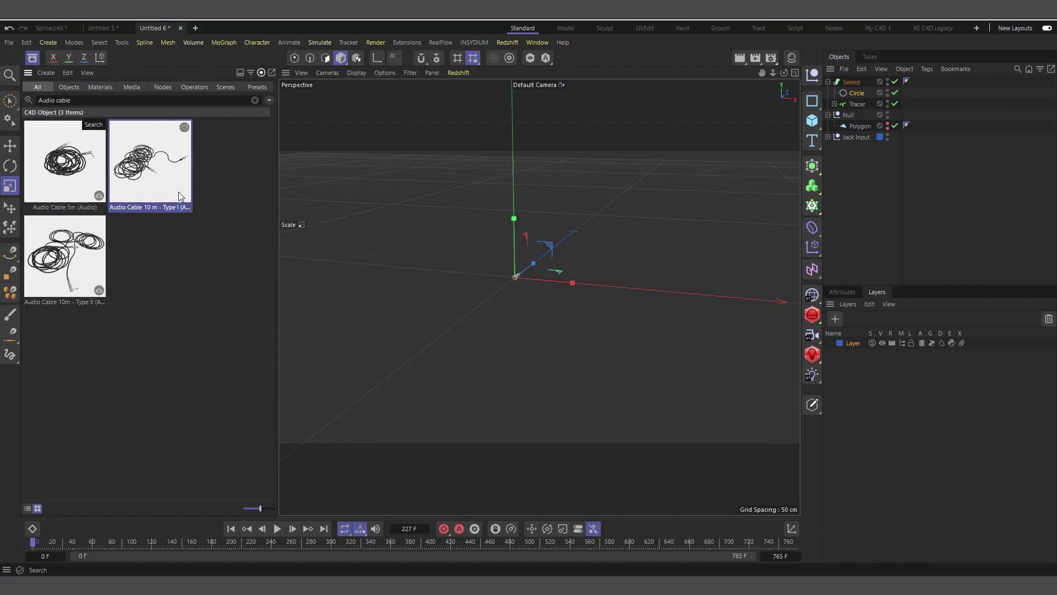
left_click(32, 58)
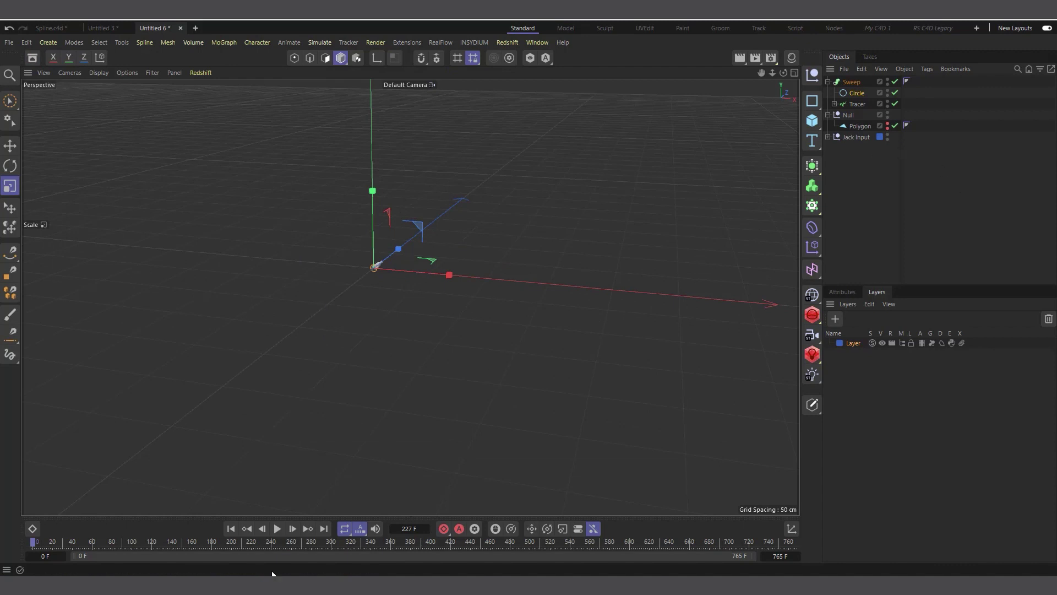
Play the animation to about frame 27, then add a Cloner and place the Jack Input object inside it
left_click(274, 529)
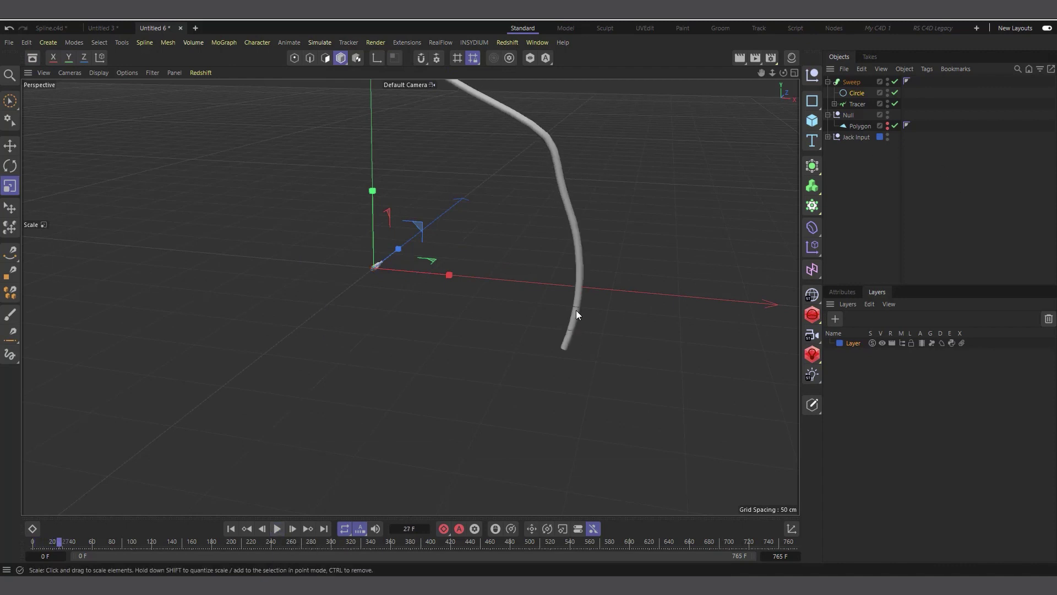
scroll(551, 309, "down", 2)
scroll(548, 314, "down", 1)
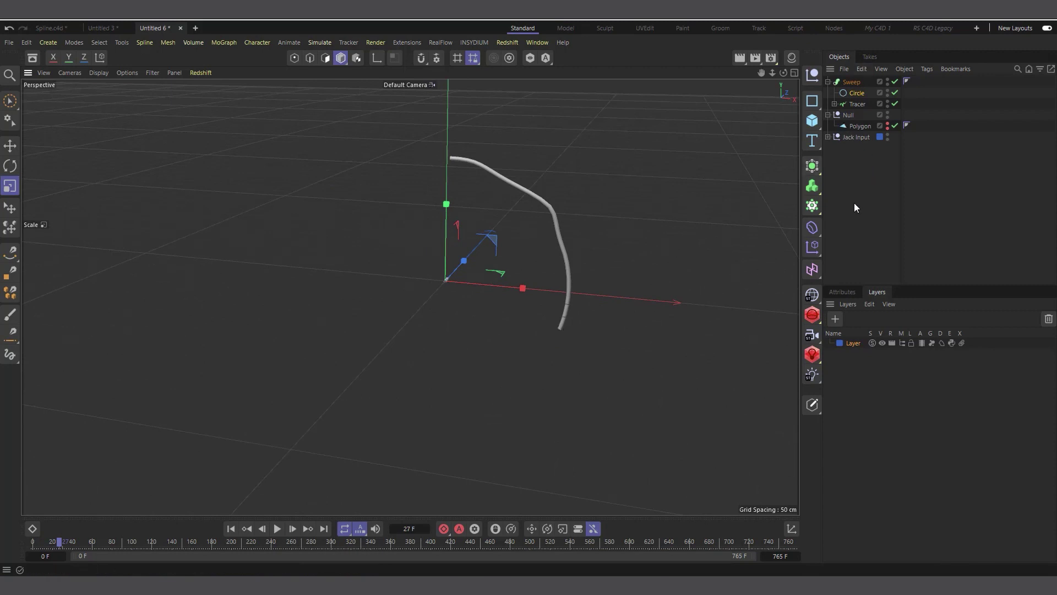
left_click(811, 206)
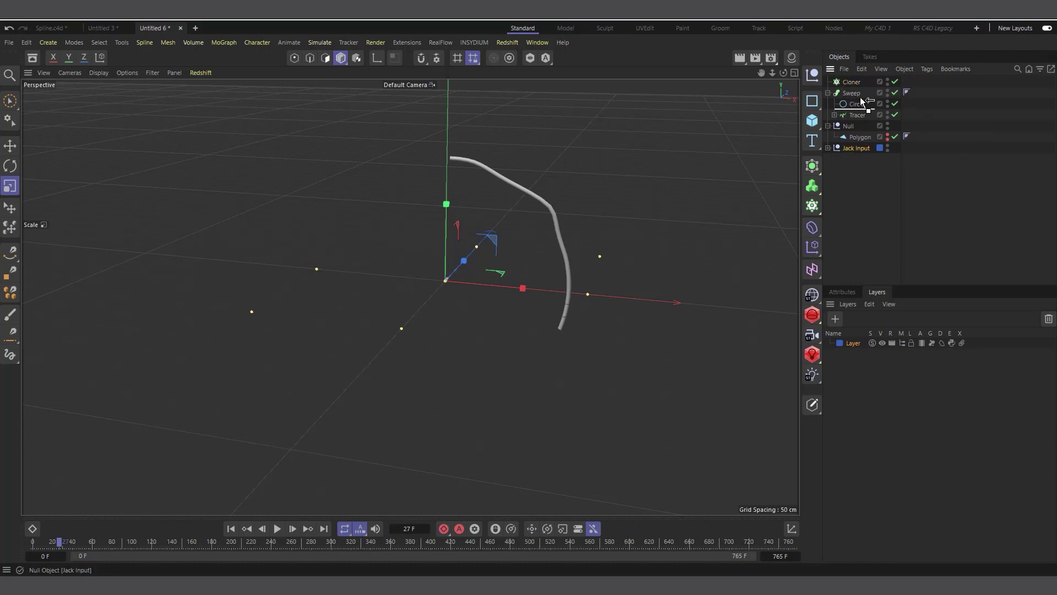
left_click_drag(857, 81, 856, 83)
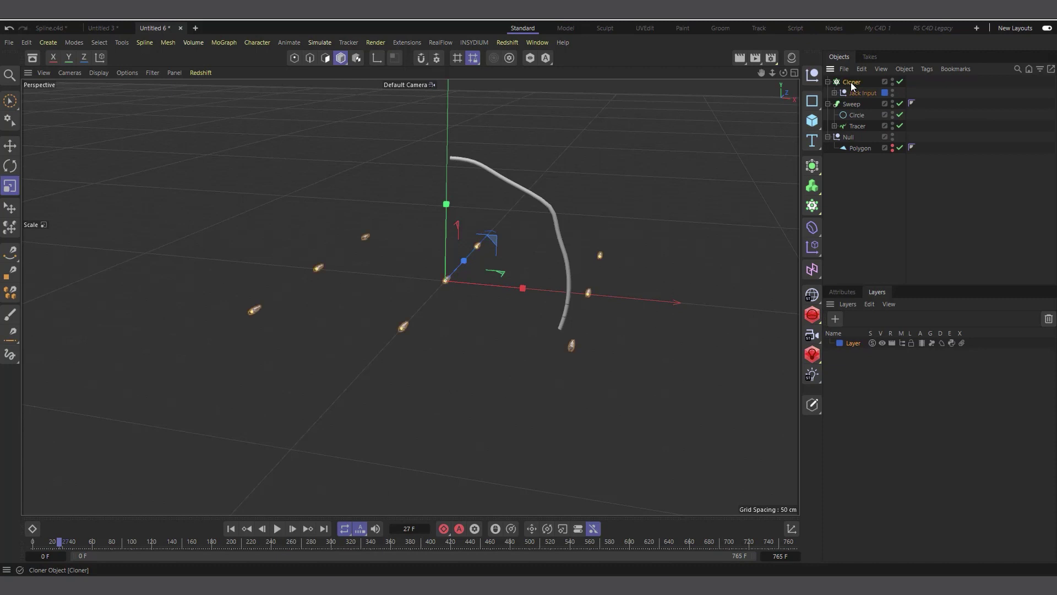
Set the Cloner's mode to Object and link the Tracer as its distribution object
left_click(842, 292)
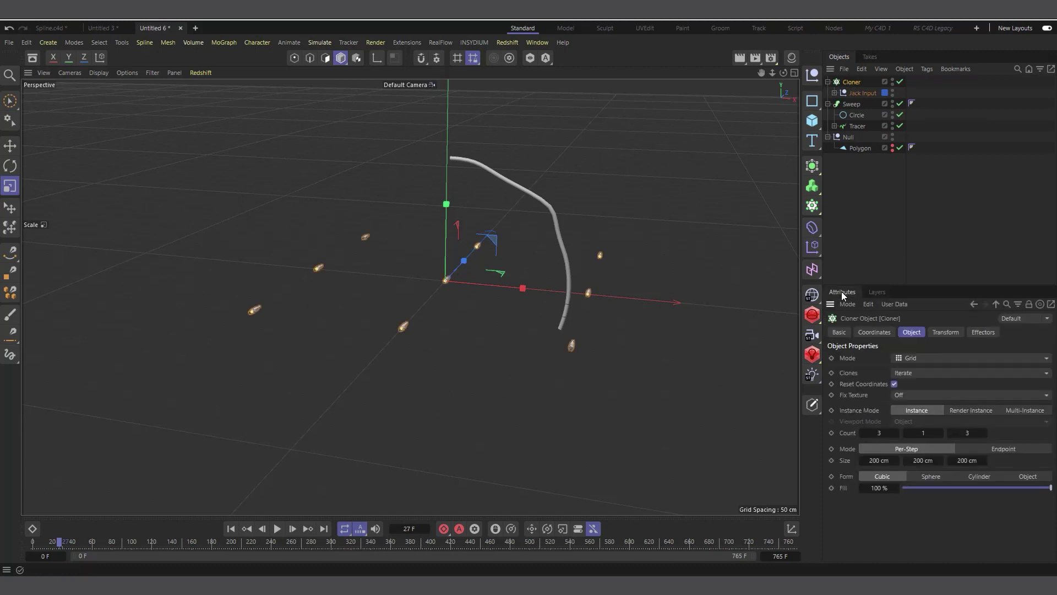
left_click(918, 361)
left_click(923, 372)
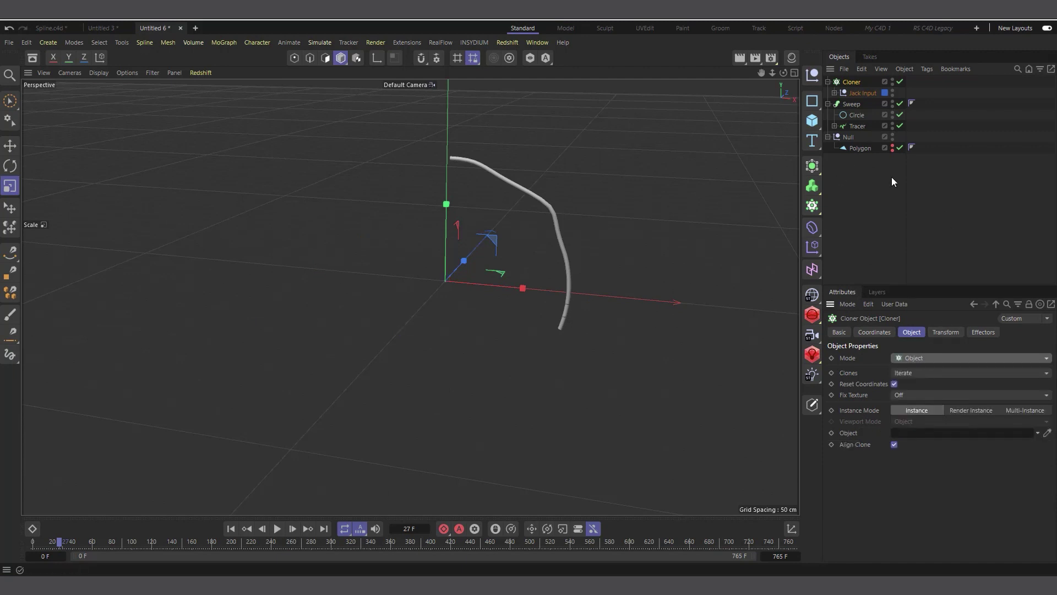
left_click_drag(850, 127, 936, 438)
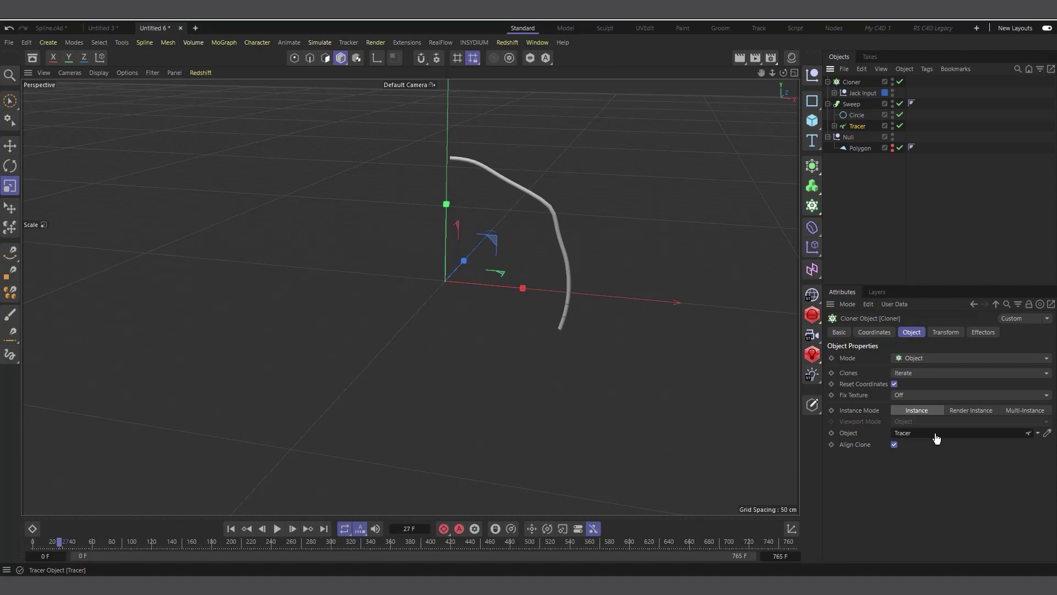
Hide the Sweep, set the Cloner's count to 1, and play the animation to about frame 45
left_click(892, 102)
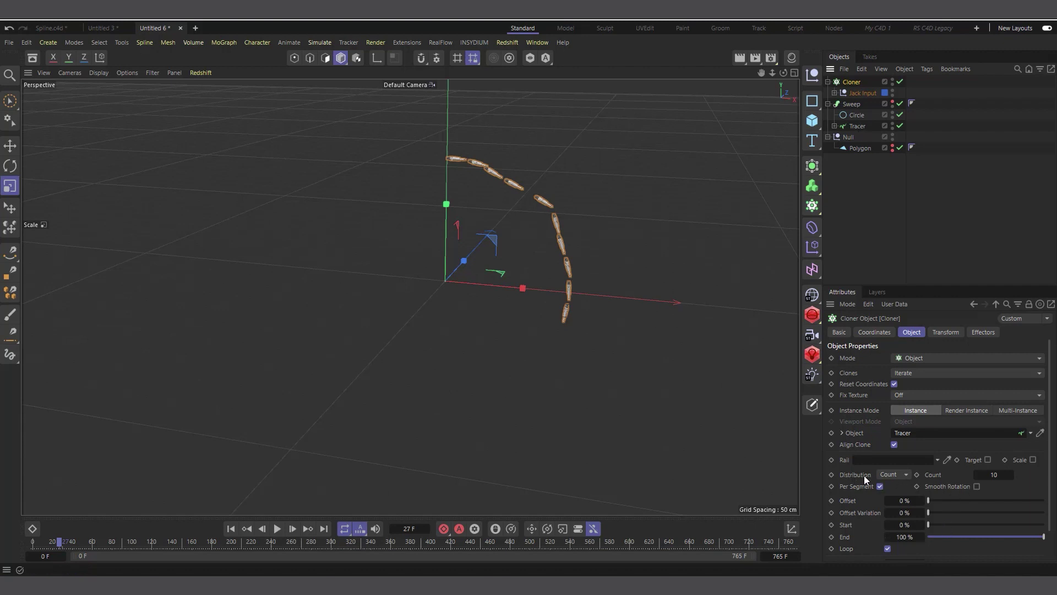
left_click(992, 475)
key("Return")
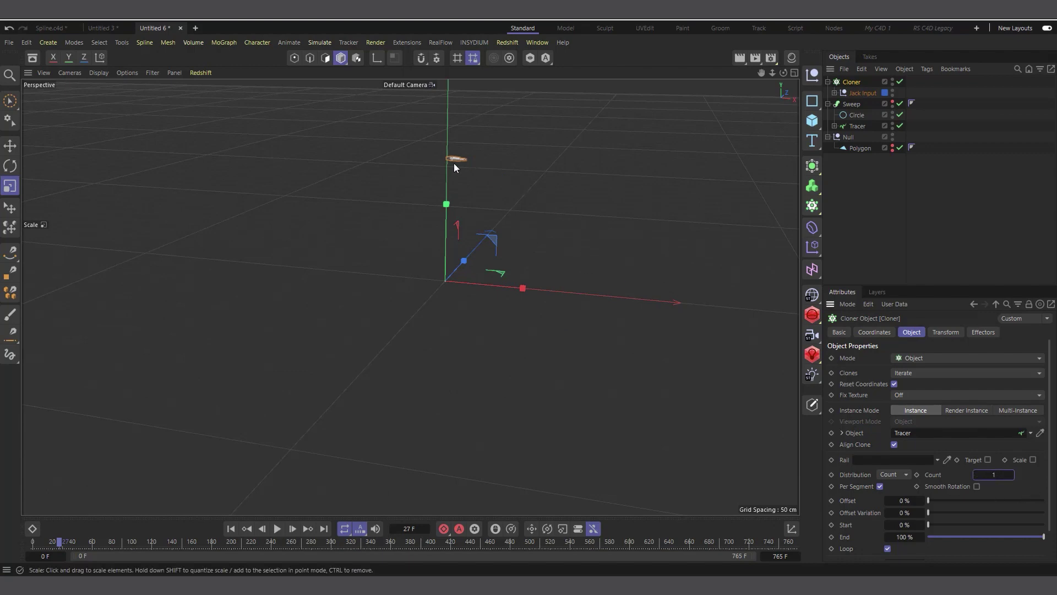
left_click(277, 528)
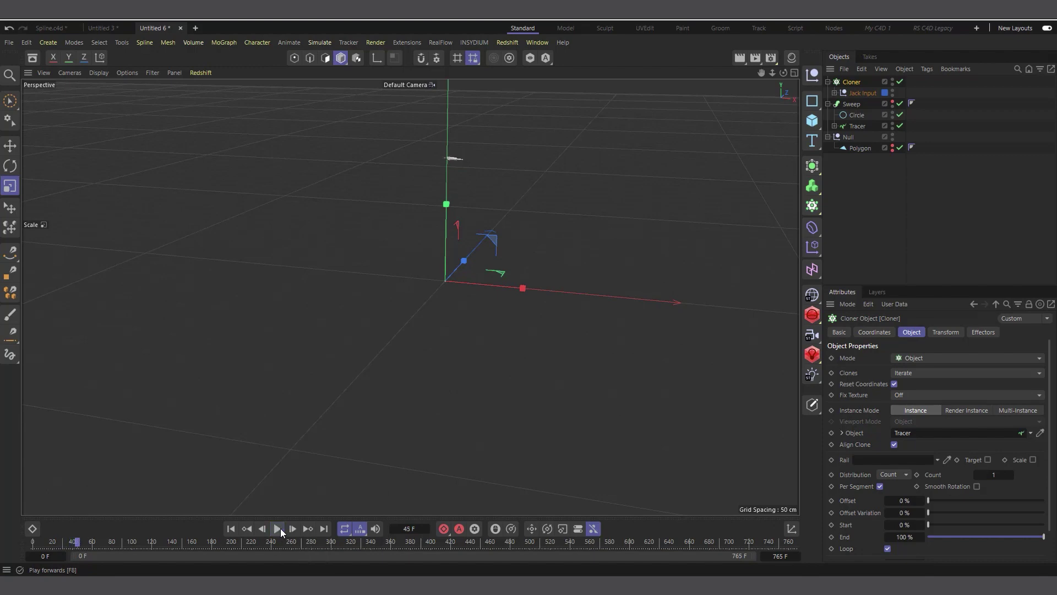
Unhide the Sweep but disable its generator, and set the Cloner's offset to 100%
left_click(892, 101)
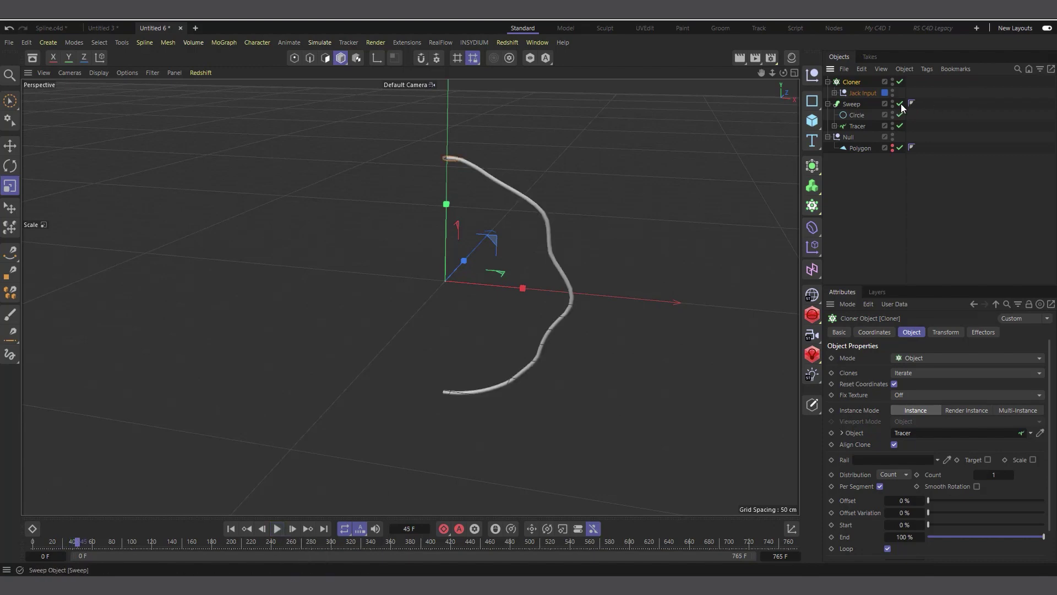
left_click(900, 104)
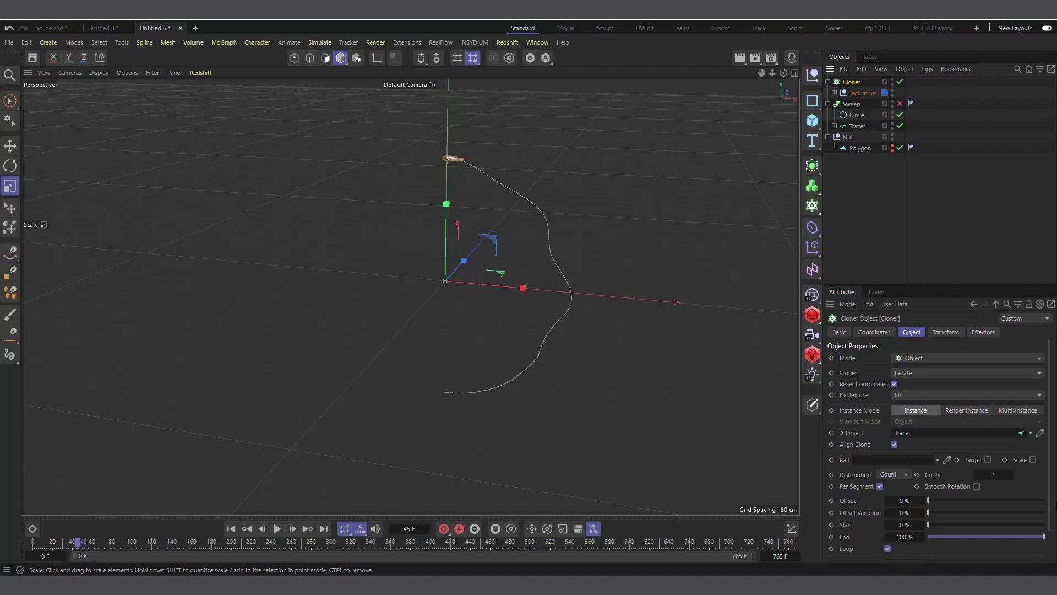
left_click_drag(936, 501, 1044, 501)
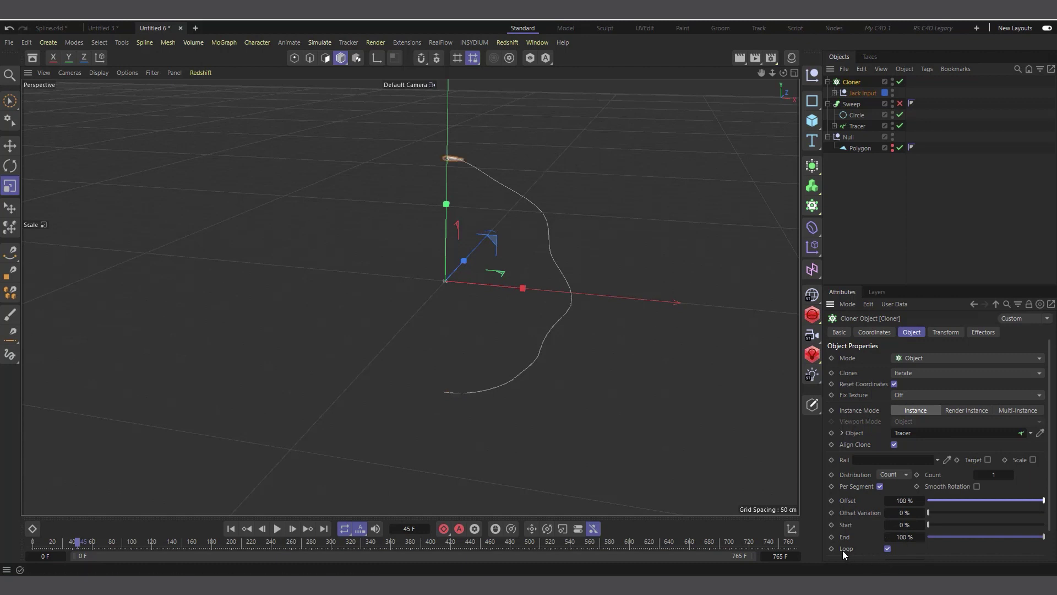
scroll(861, 526, "down", 2)
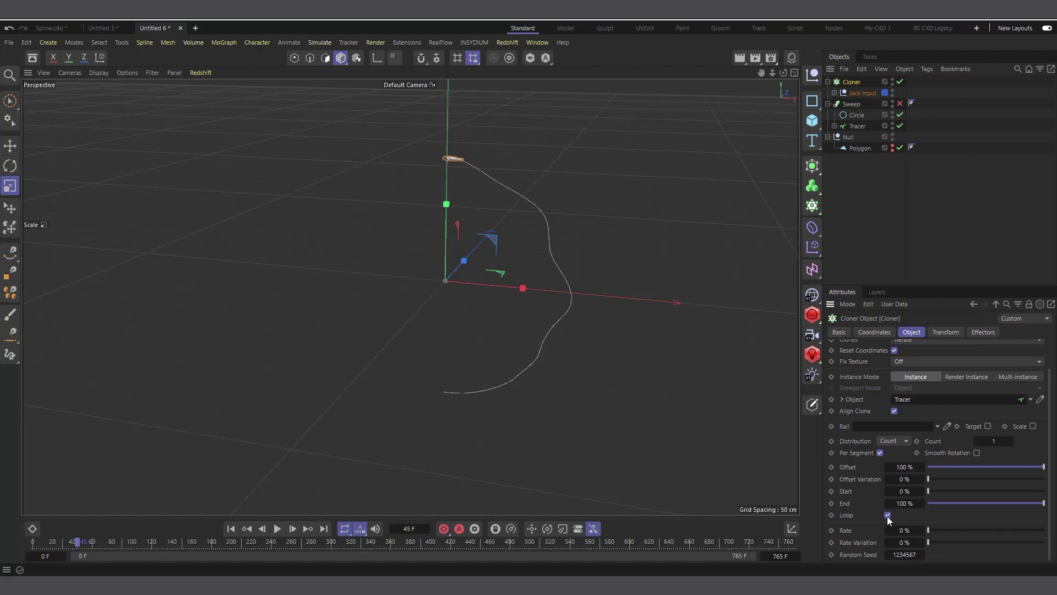
Turn off the Cloner's Loop option so the jack sits at the path's end, and play the animation on from frame 45
left_click(887, 514)
scroll(440, 405, "up", 6)
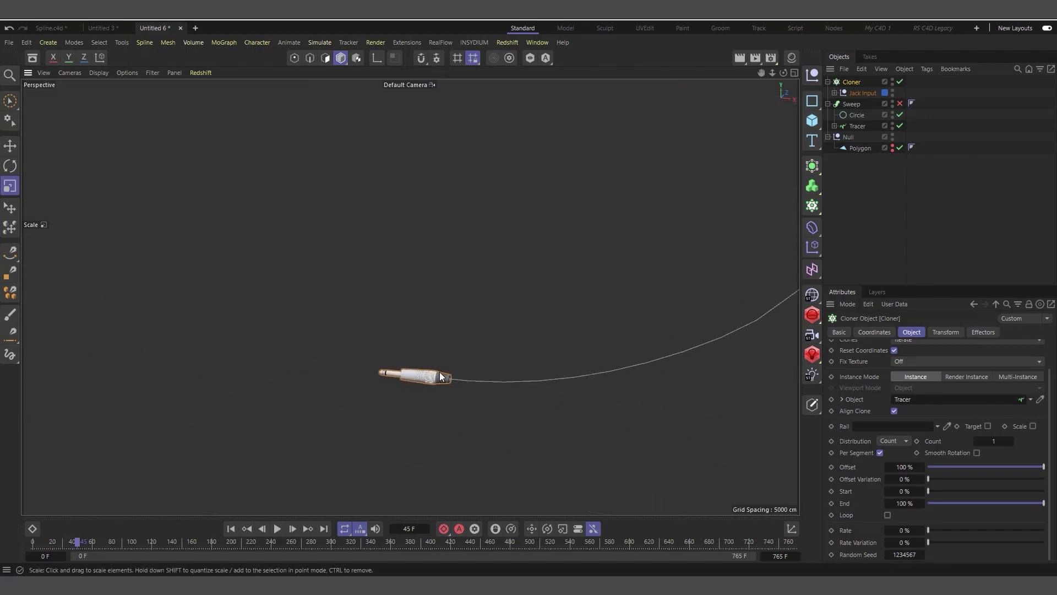
scroll(419, 412, "down", 6)
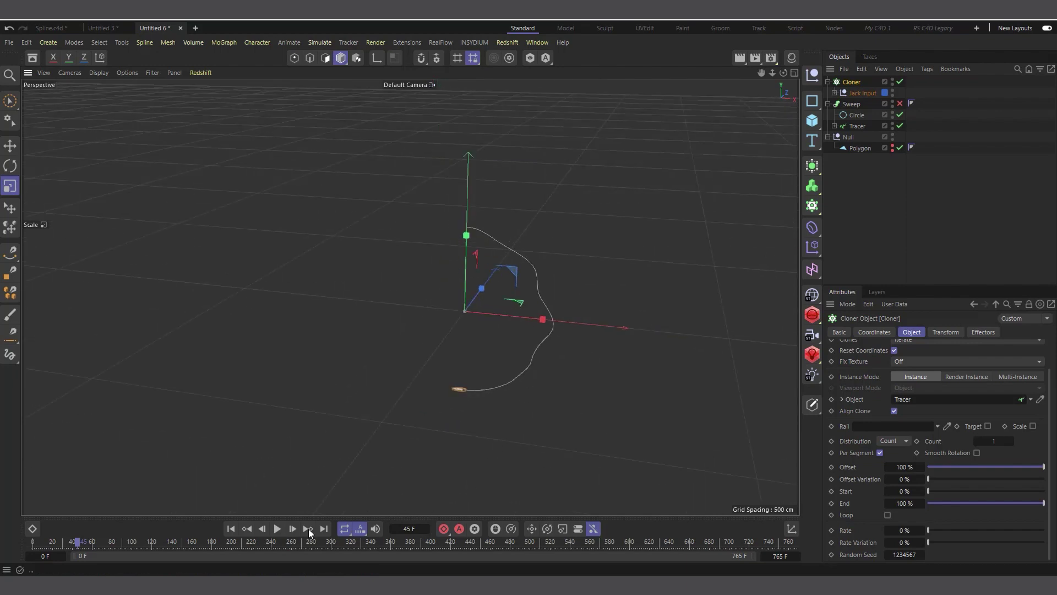
left_click(277, 528)
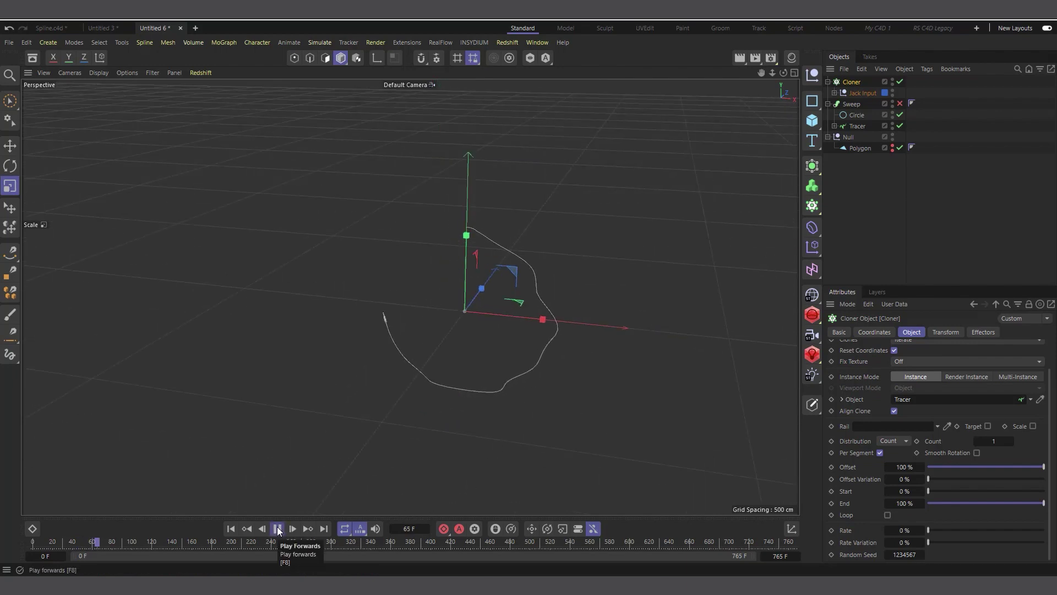
Re-enable the Sweep generator, pause playback at frame 203, and inspect how the jack meets the cable
left_click(900, 104)
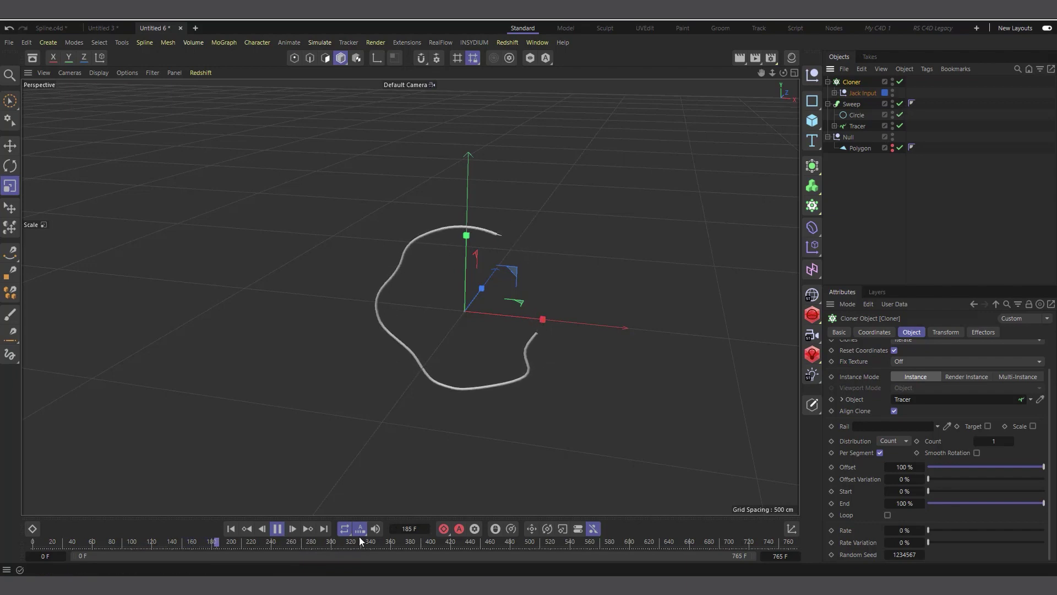
left_click(277, 528)
scroll(527, 299, "up", 10)
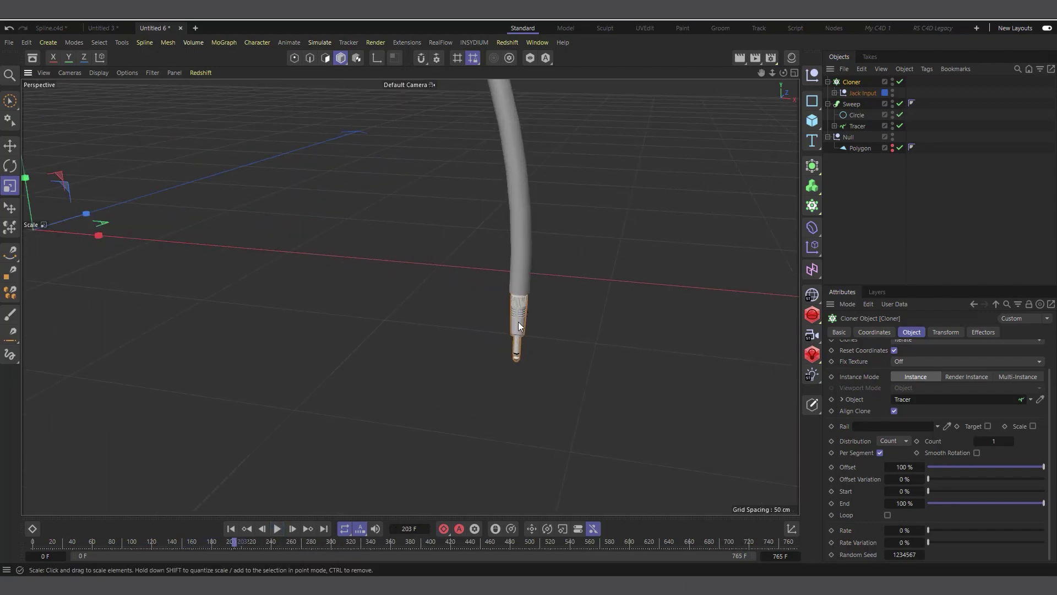
scroll(431, 358, "down", 8)
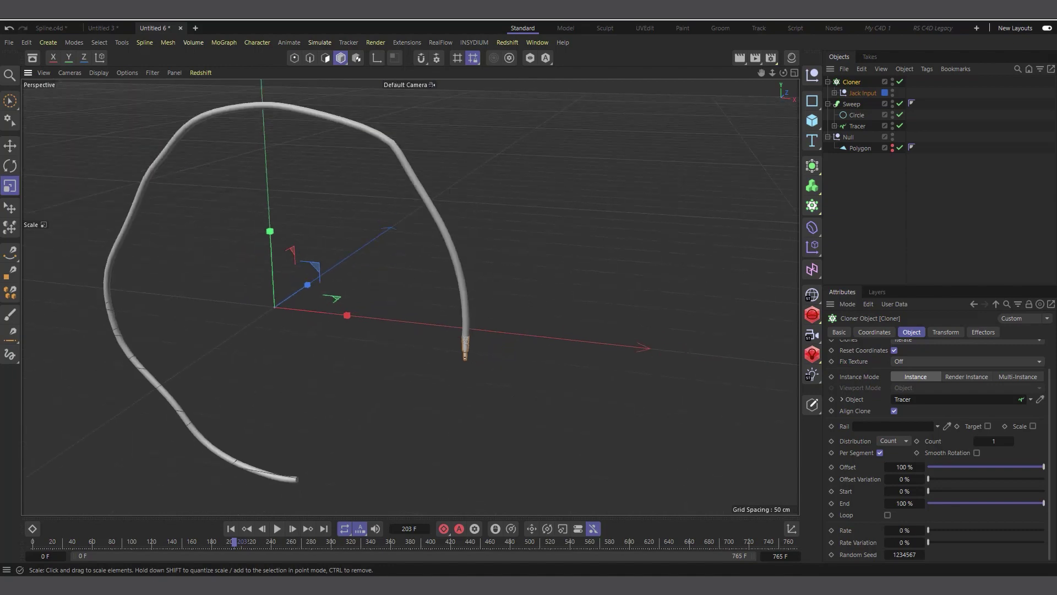
Scale up the Jack Input object until the connector is visibly thicker than the cable
left_click(855, 94)
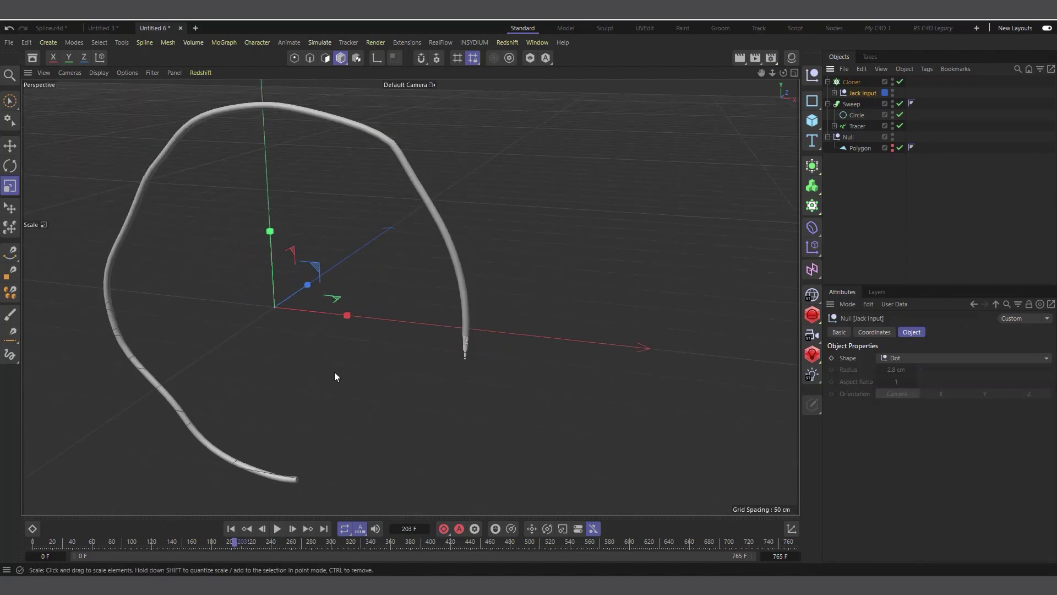
scroll(473, 375, "down", 3)
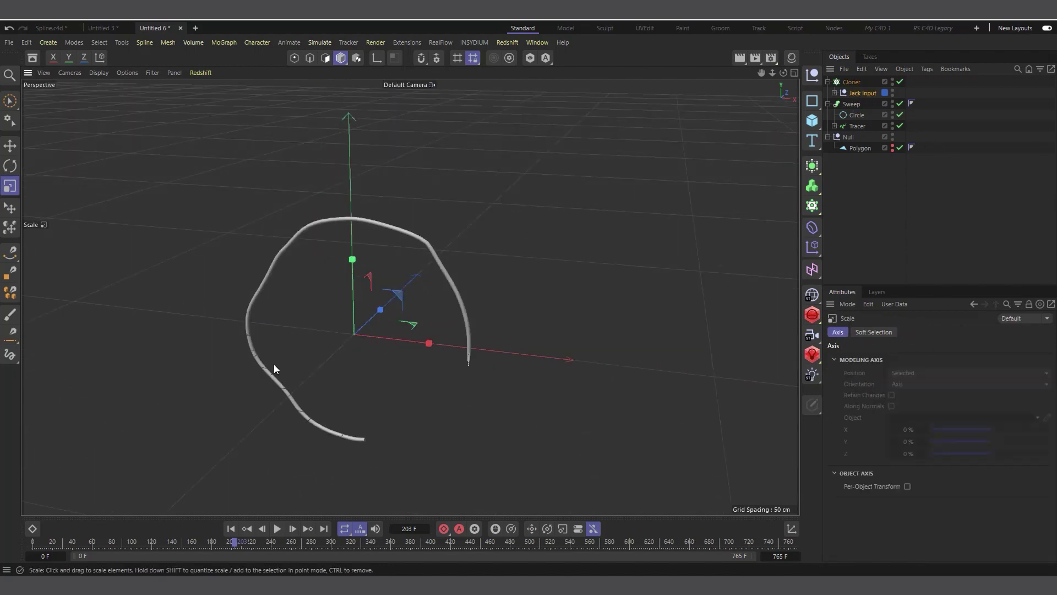
left_click_drag(273, 365, 799, 355)
left_click_drag(351, 430, 452, 391)
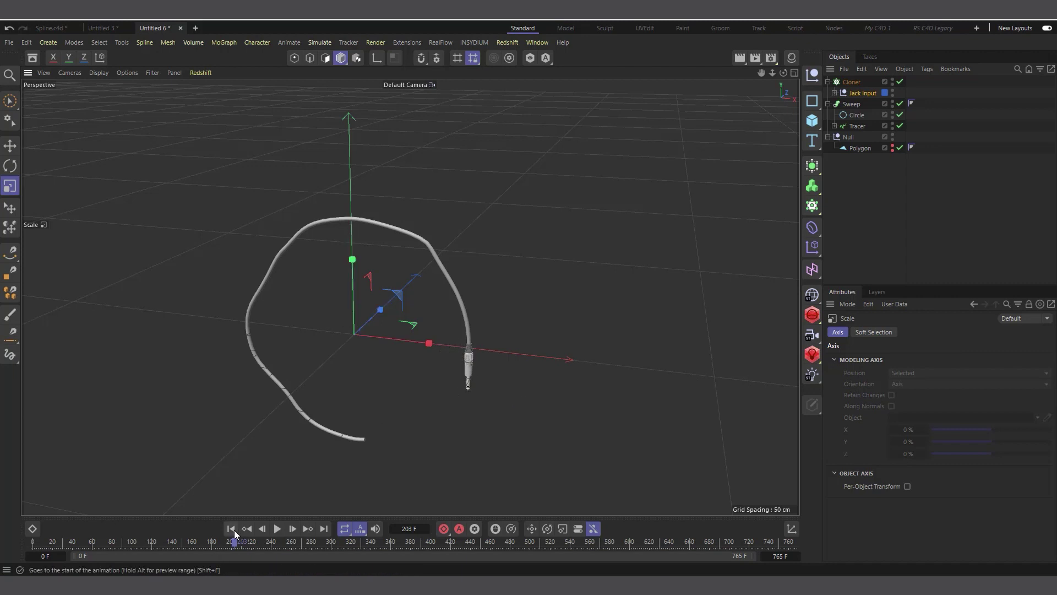
Play the cable animation from the start to frame 354 to check the enlarged connector, and clear the selection
left_click(231, 528)
left_click(277, 529)
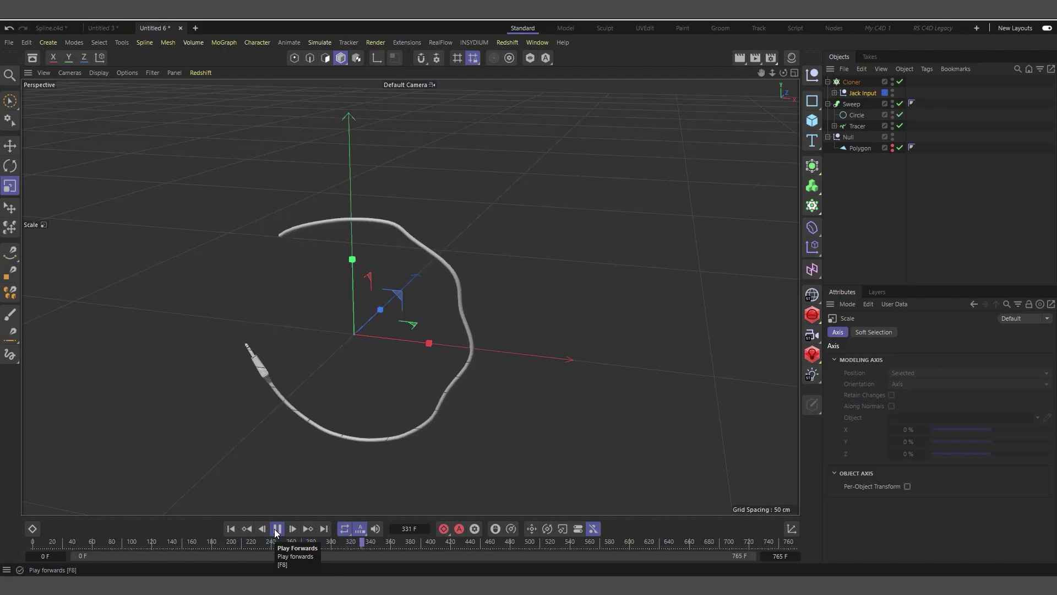
left_click(276, 529)
left_click(344, 249)
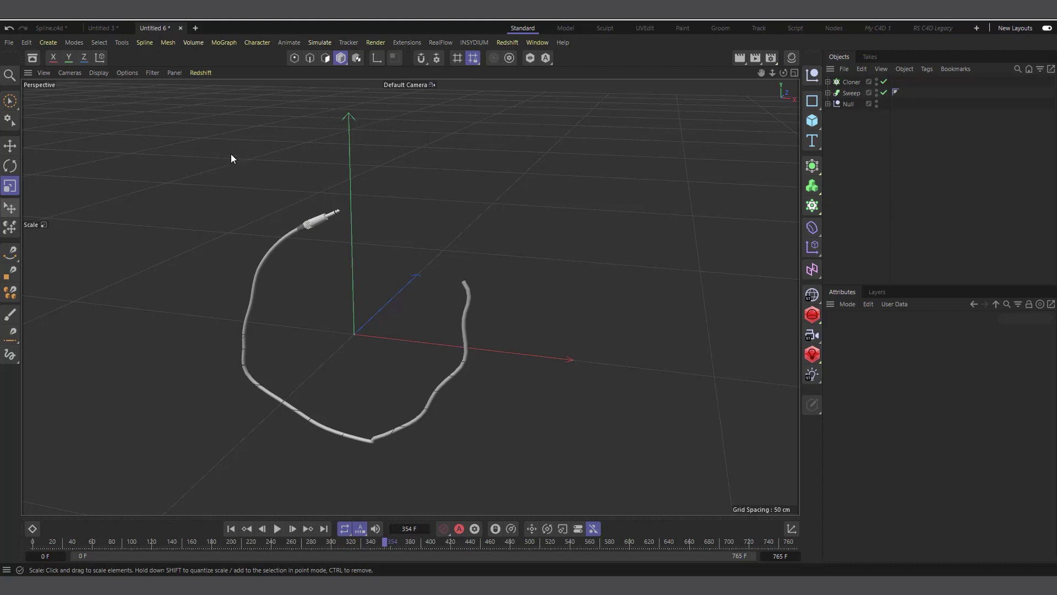
Create a new project and add a standard particle Emitter to it
left_click(195, 28)
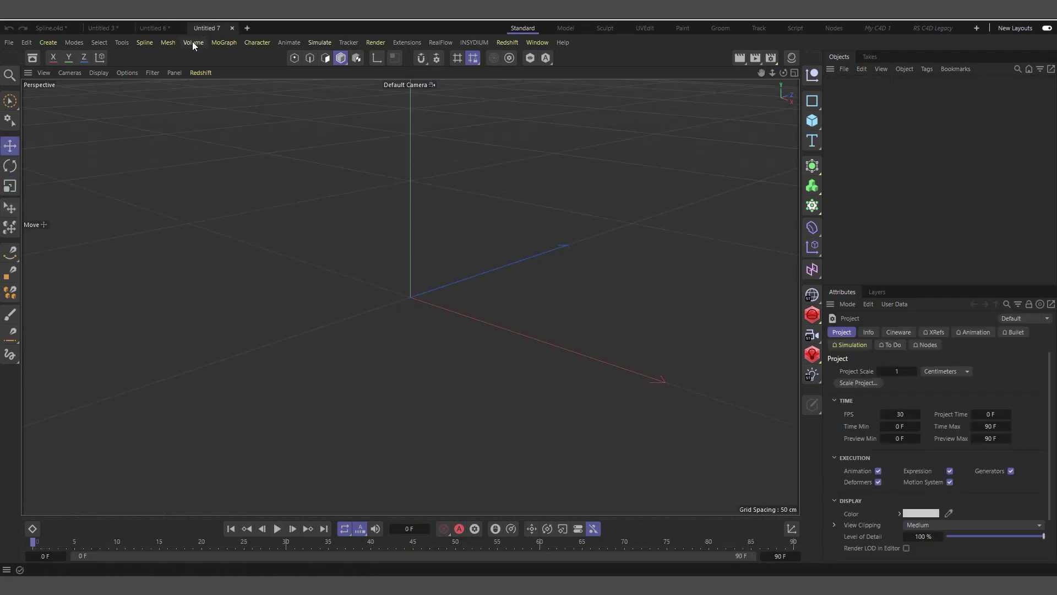
left_click(9, 43)
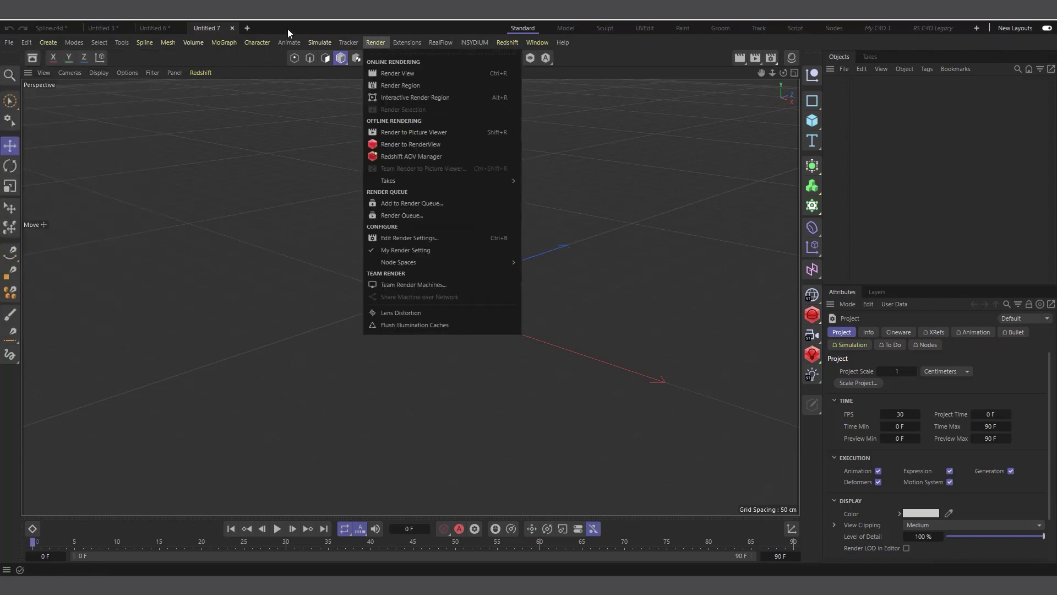
left_click(209, 28)
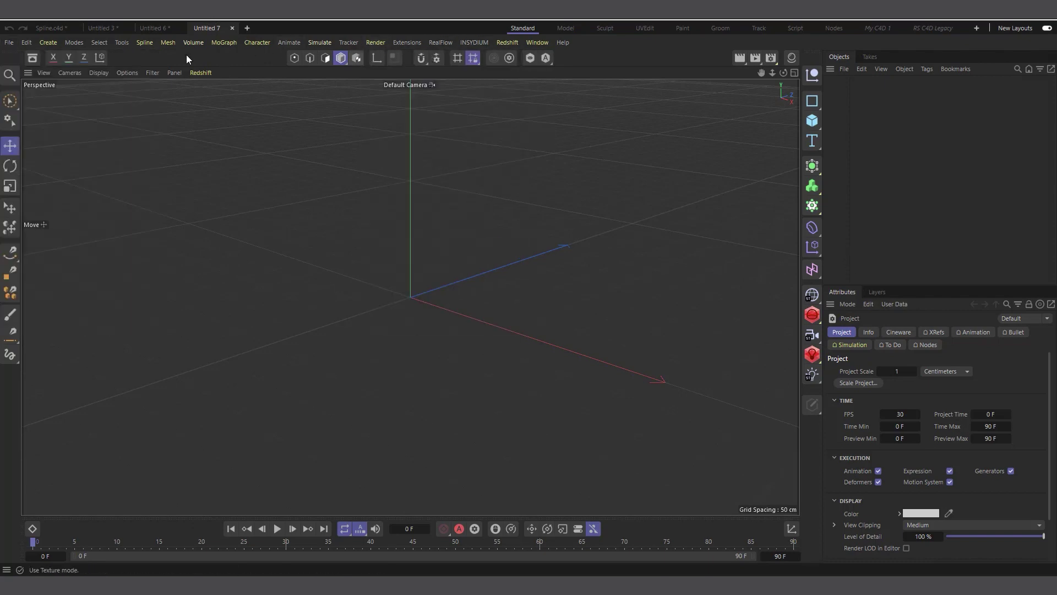
left_click(324, 49)
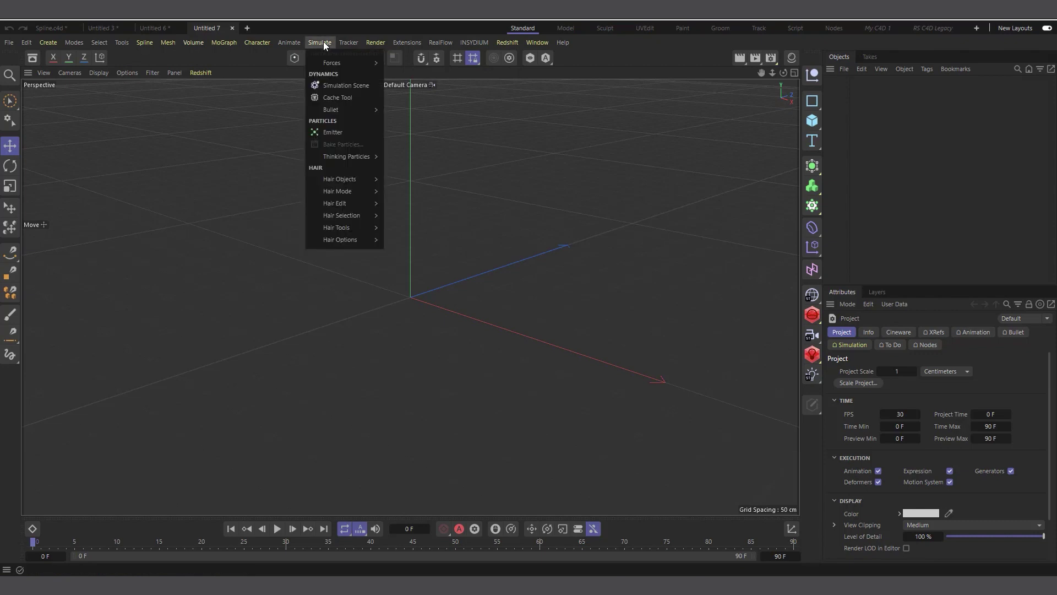
mouse_move(318, 63)
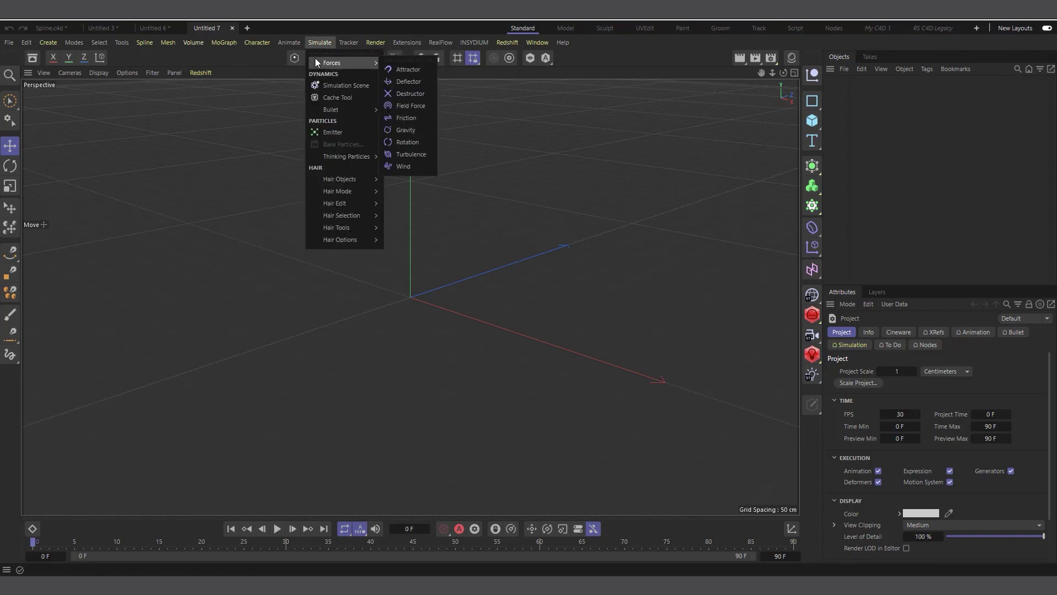
left_click(335, 137)
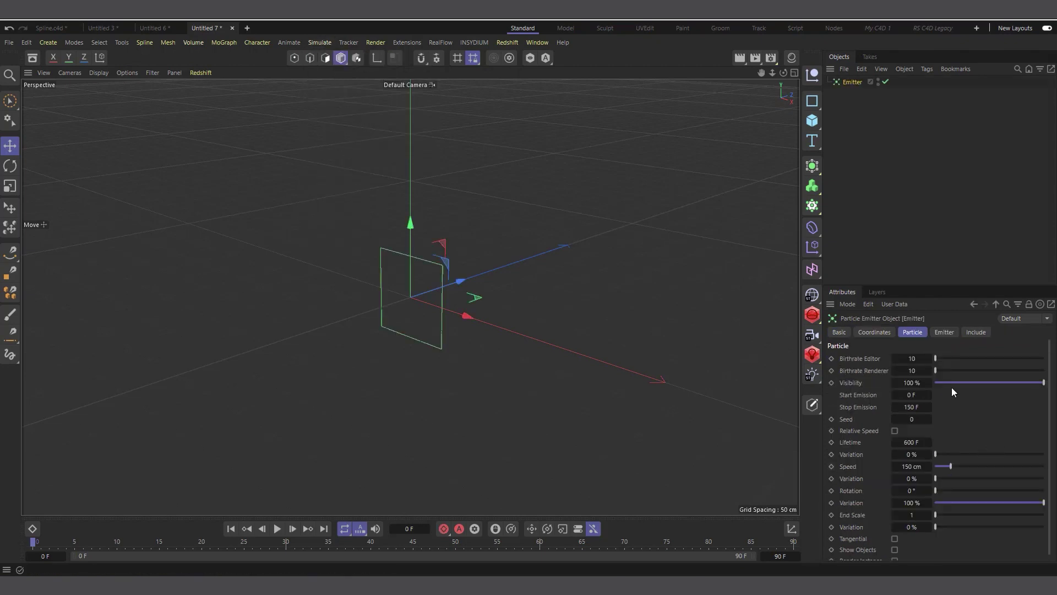
Set the Emitter's X-Size and Y-Size to 50 cm each
left_click(945, 332)
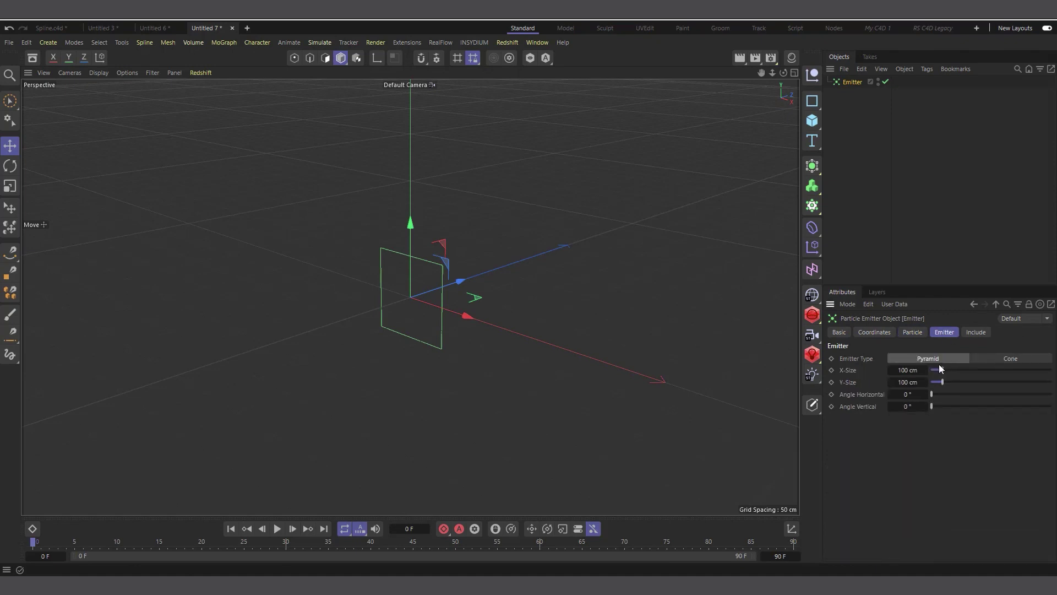
left_click(907, 371)
type("50")
left_click(911, 382)
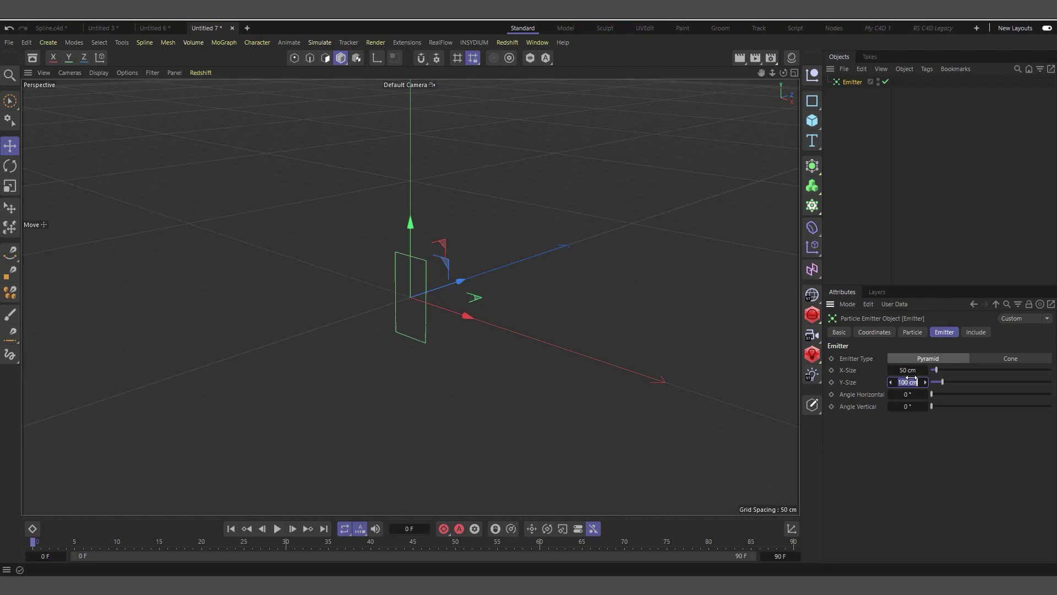
type("50")
key("Return")
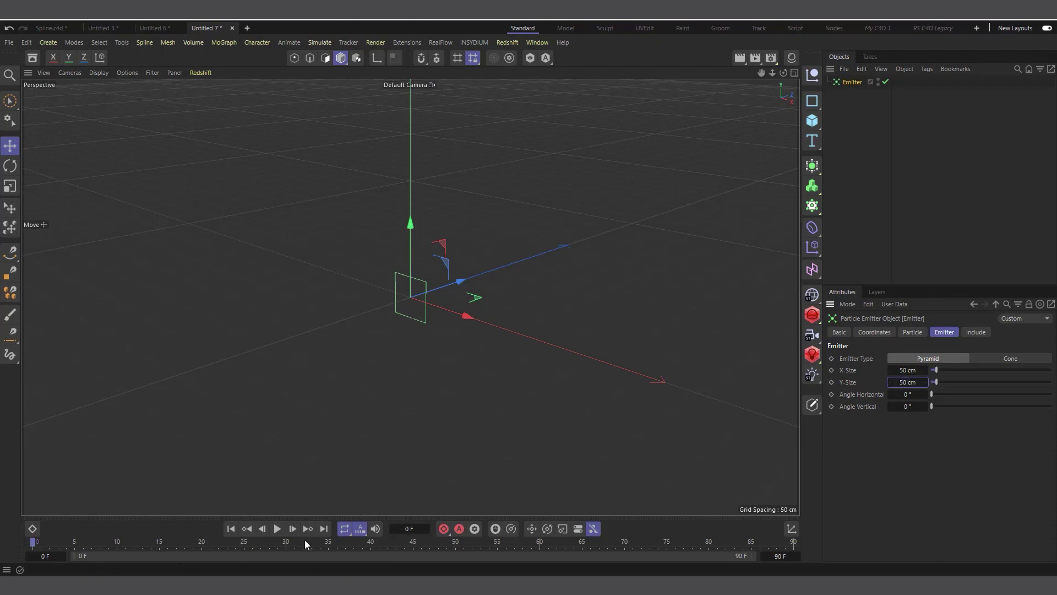
Preview the particle emission up to frame 35 and return to the first frame
left_click(278, 529)
left_click(277, 529)
left_click(277, 529)
left_click(278, 529)
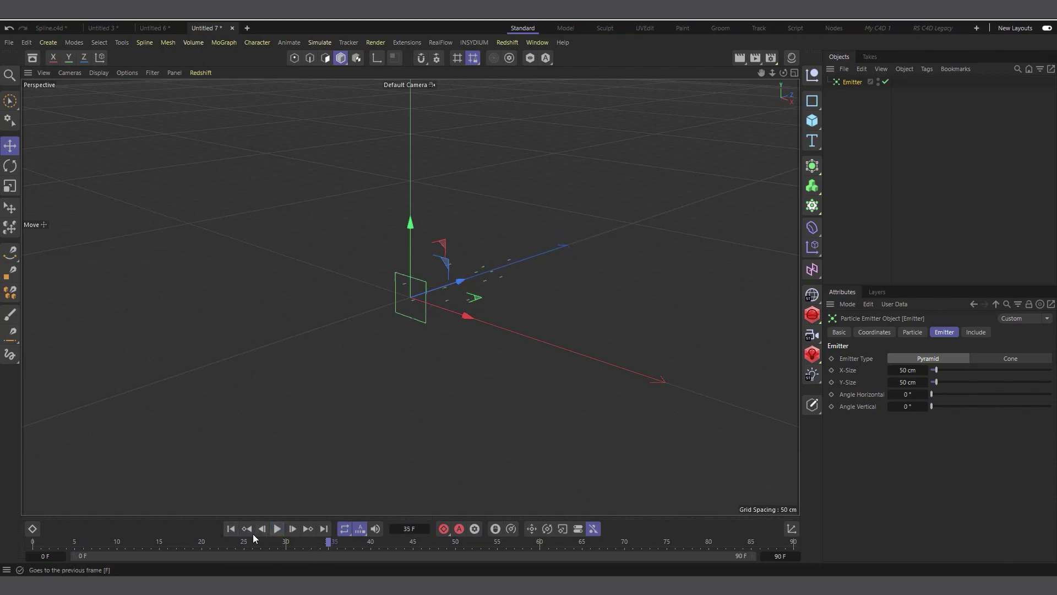
left_click(231, 529)
Set the Emitter's editor and renderer birthrates to 70, preview the emission to frame 39, and rewind to the start
left_click(912, 332)
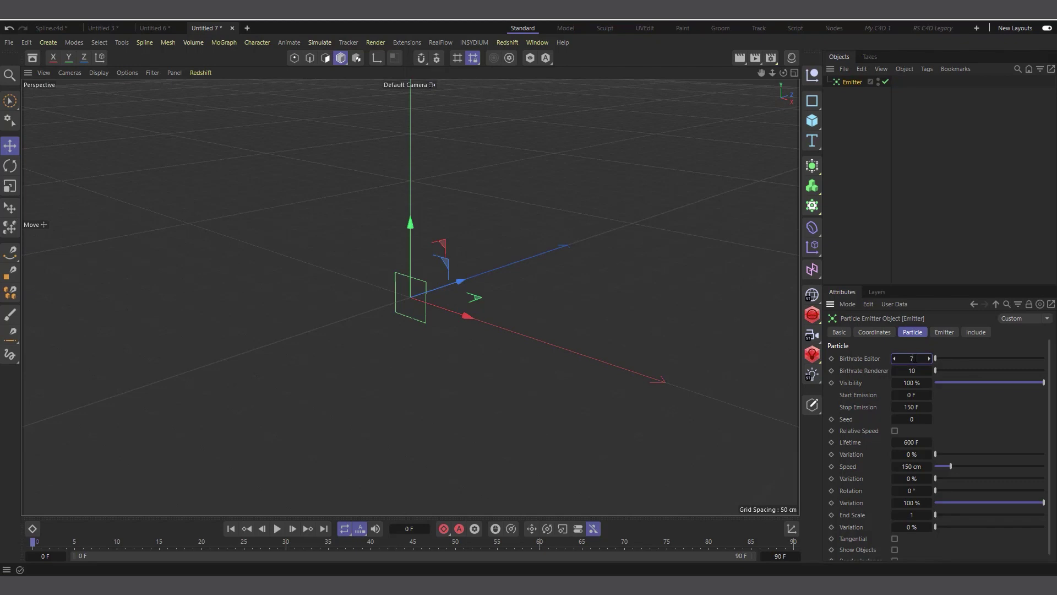
left_click(918, 370)
type("70")
key("Return")
left_click(277, 531)
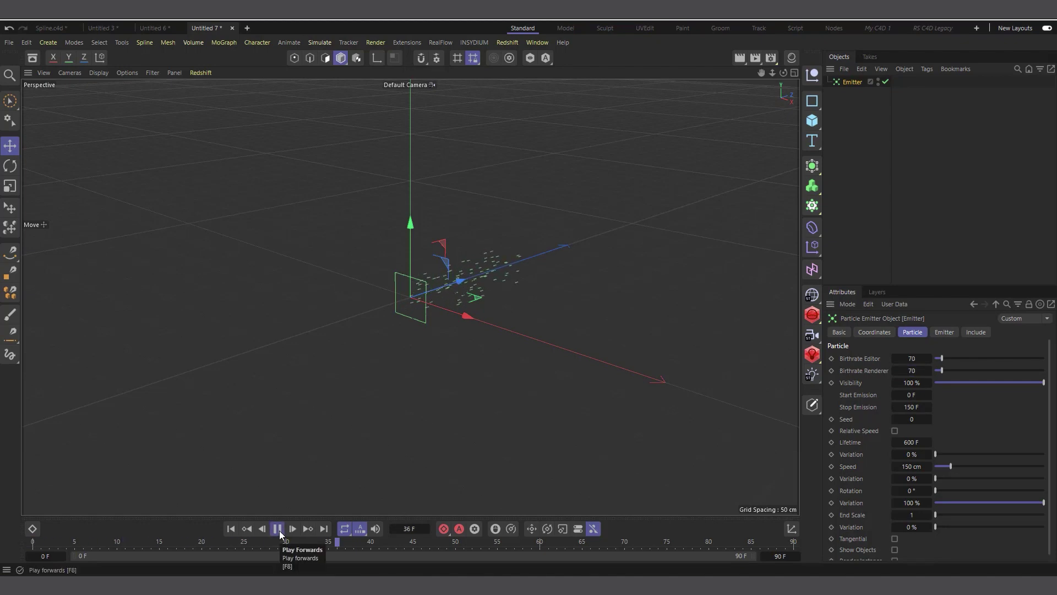
left_click(278, 530)
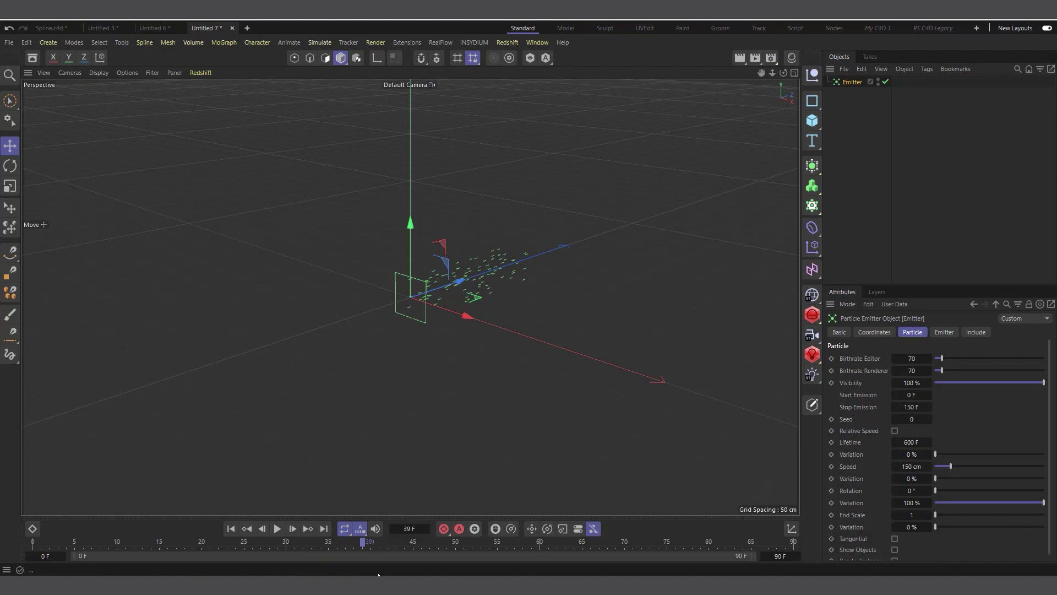
left_click(231, 528)
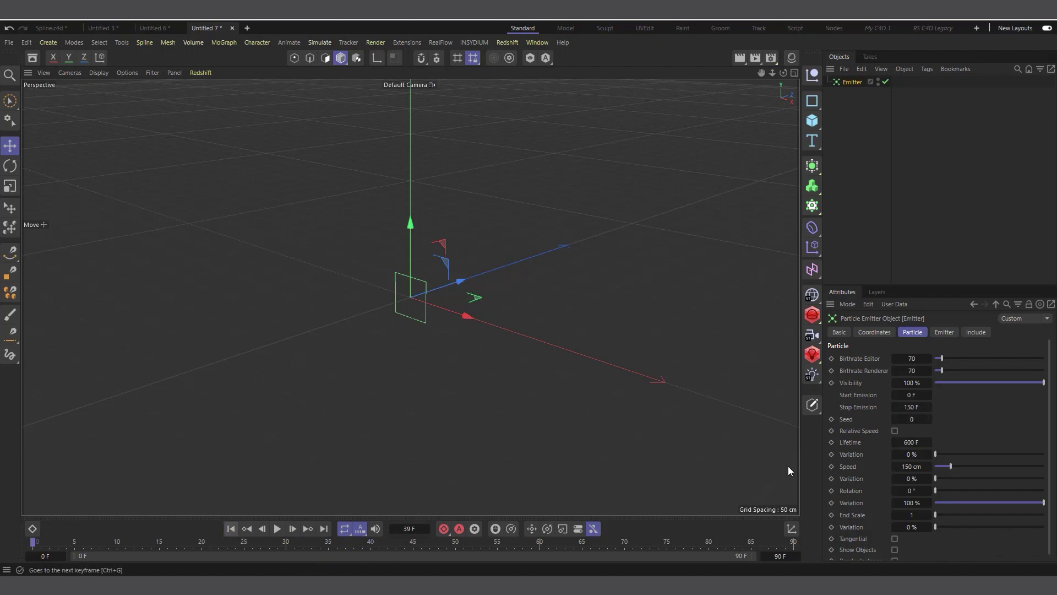
Set the Emitter's Stop Emission to 25 F, preview the particles to about frame 46, and rewind
left_click(911, 406)
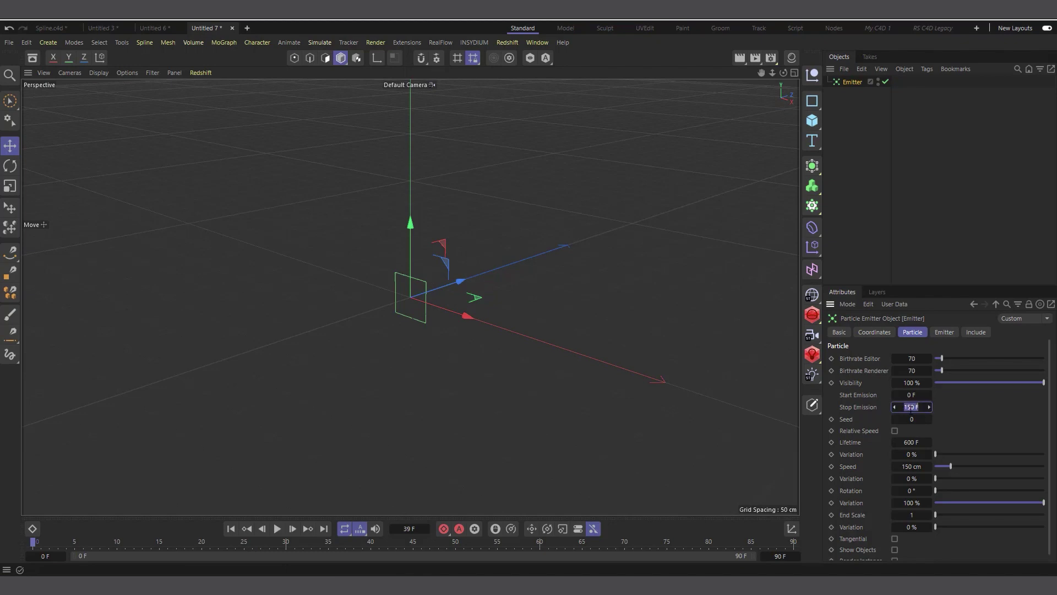
type("25")
left_click(277, 529)
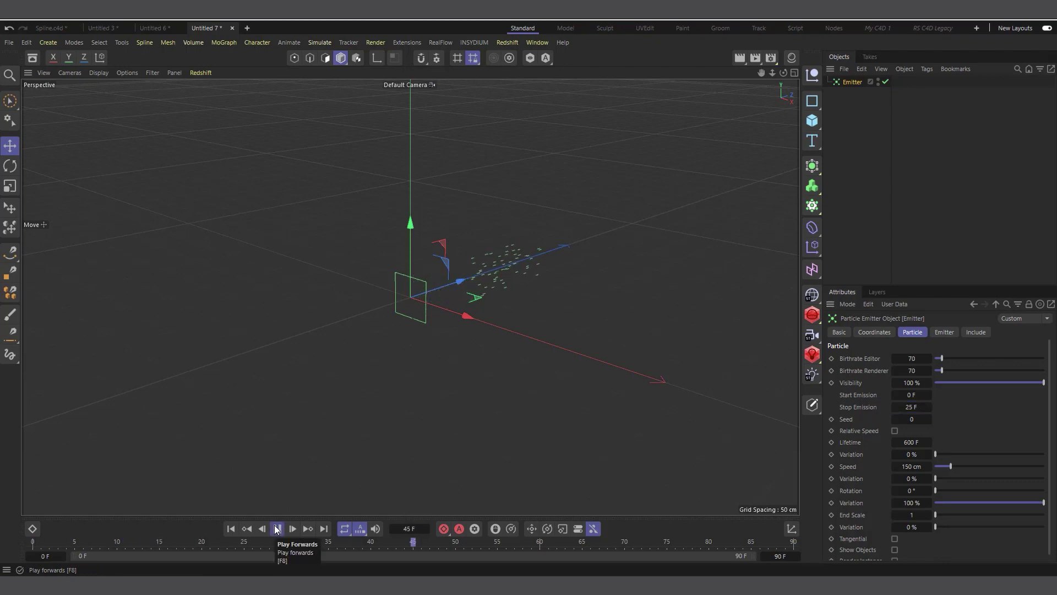
left_click(277, 529)
left_click(231, 529)
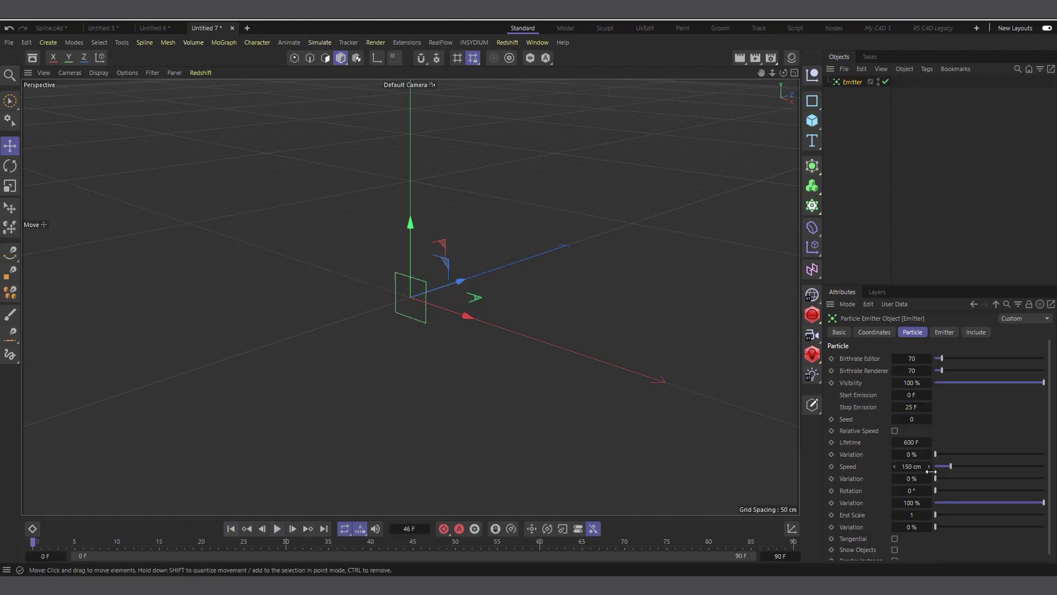
Set the Emitter's Stop Emission to 20 F
left_click(912, 407)
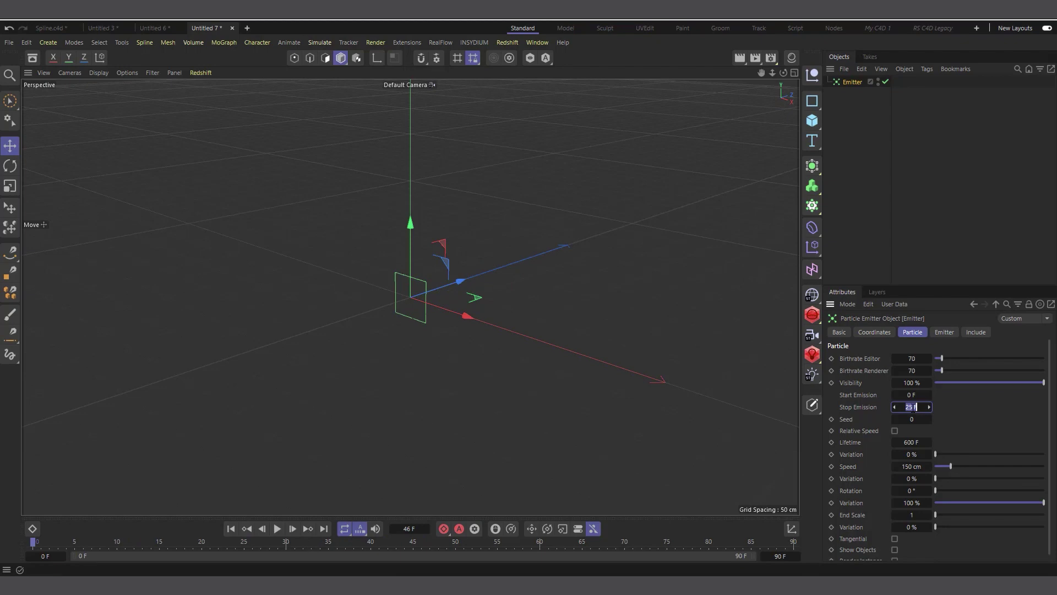
type("20")
key("Return")
Set the particle speed to 60 cm and preview the emission to frame 30 from a side view of the Emitter
left_click_drag(782, 73, 408, 82)
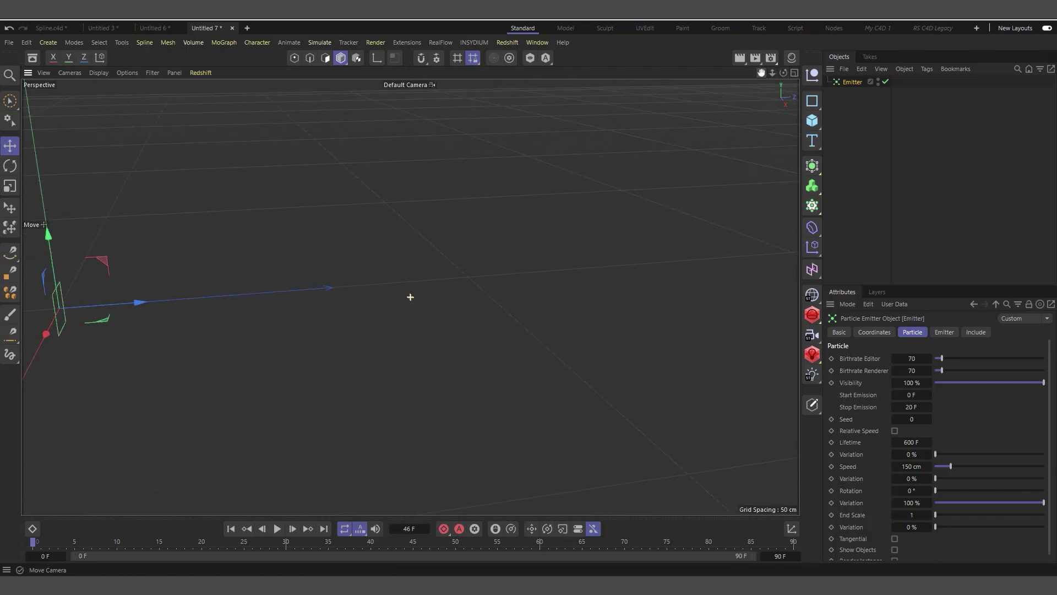
left_click_drag(410, 297, 479, 298)
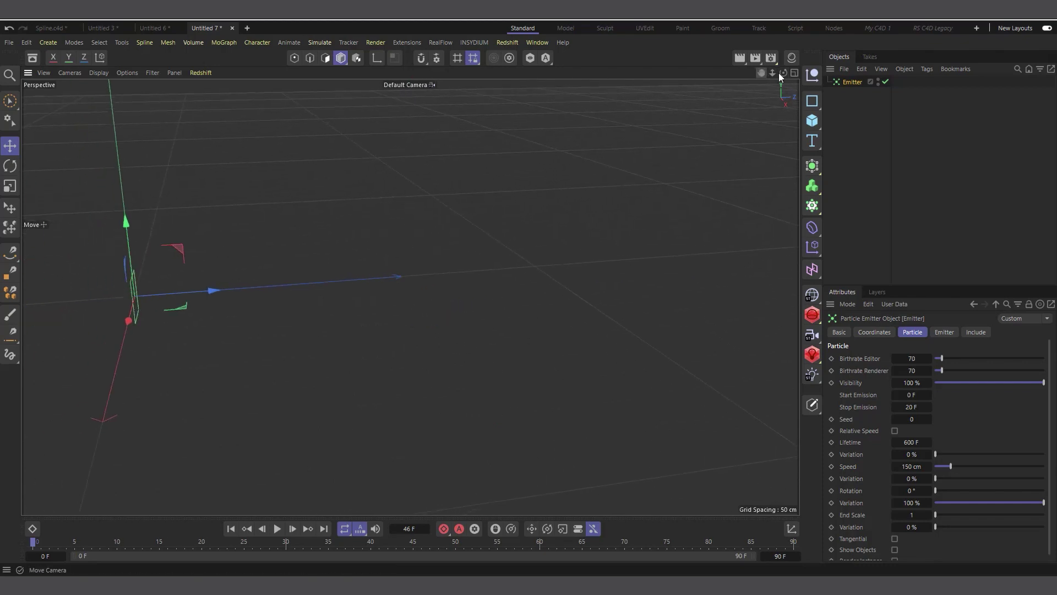
left_click_drag(783, 72, 141, 301)
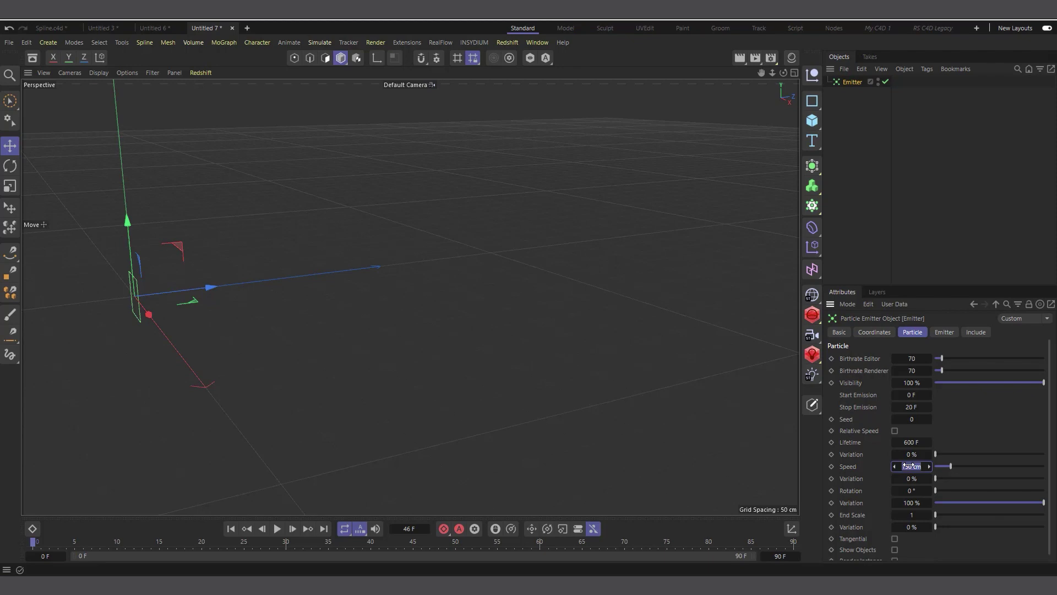
type("60")
key("Return")
left_click(277, 528)
left_click(276, 529)
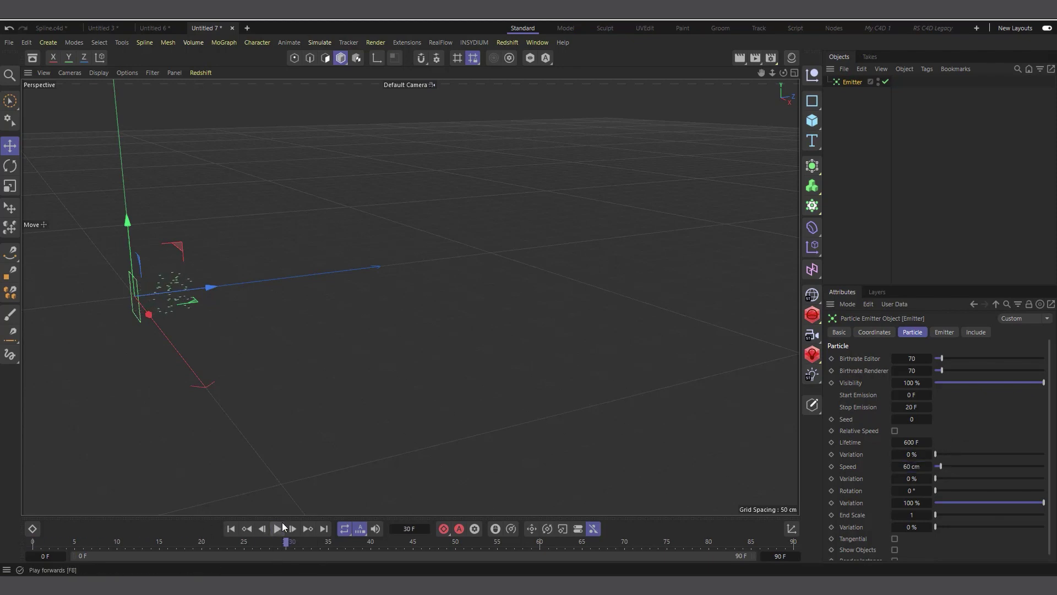
Return to the first frame and set the Emitter's particle speed to 70 cm
left_click(231, 528)
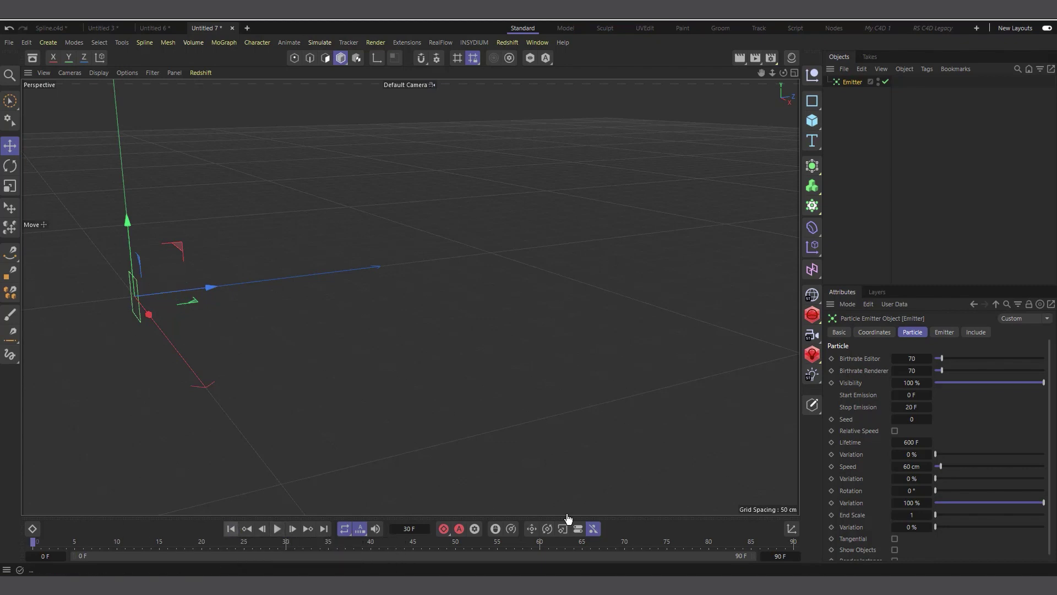
double_click(912, 467)
key("Return")
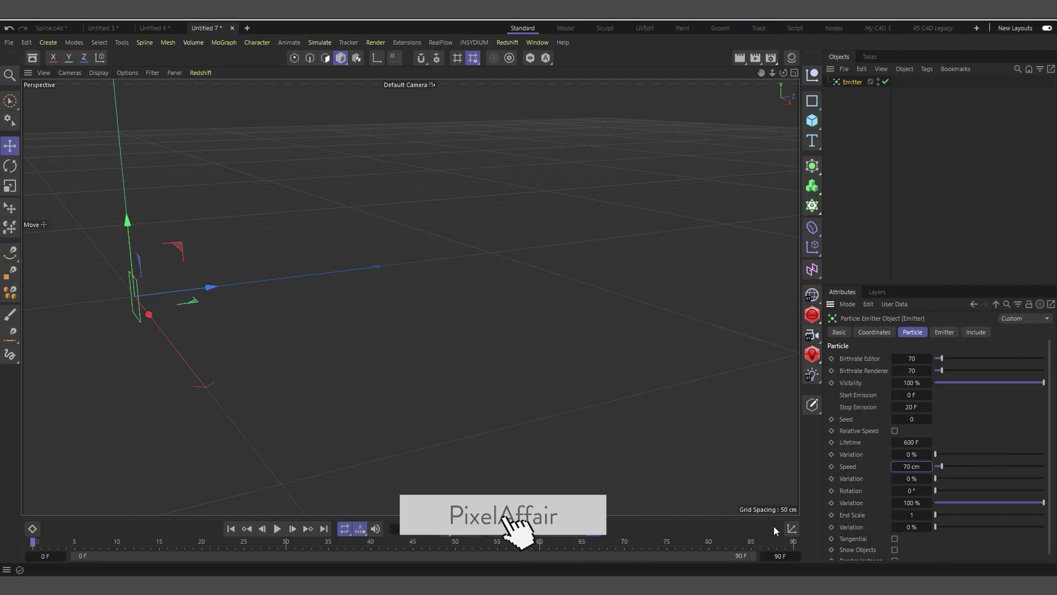
Preview the particle emission at the new speed and return to the first frame
left_click(277, 529)
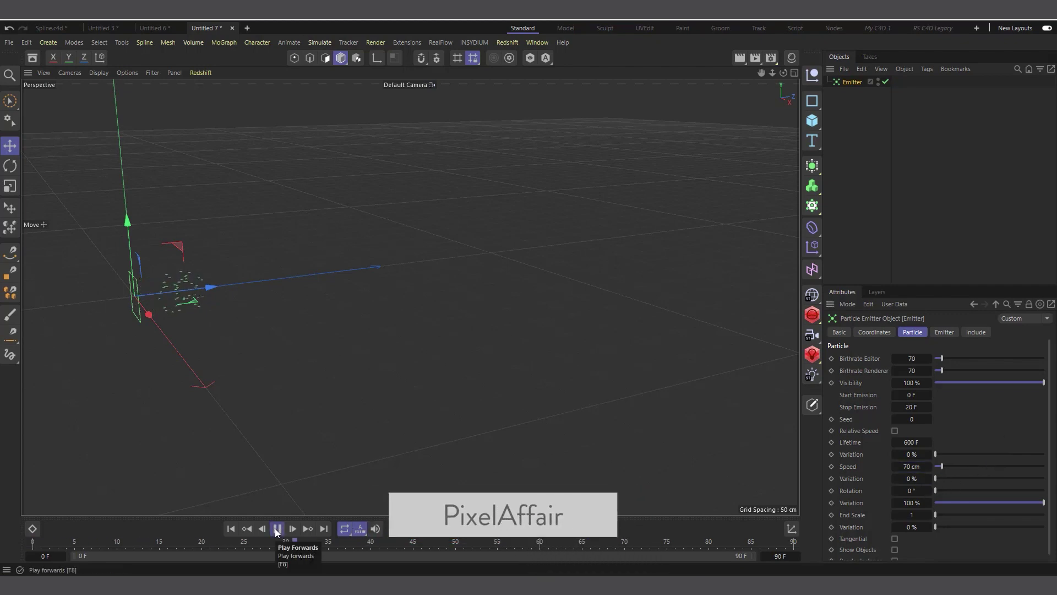
left_click(274, 530)
left_click(274, 529)
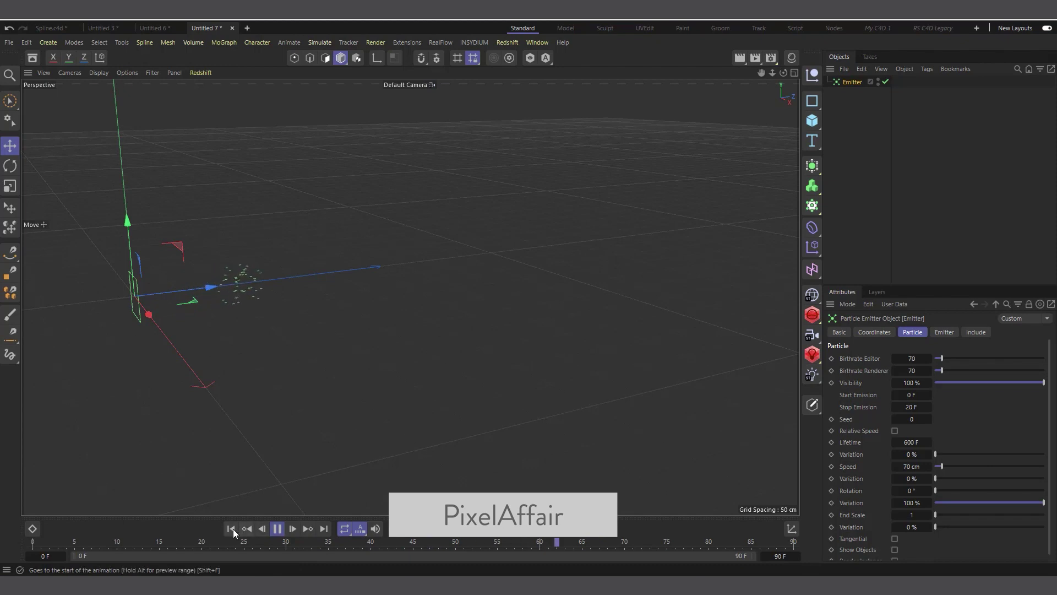
left_click(237, 530)
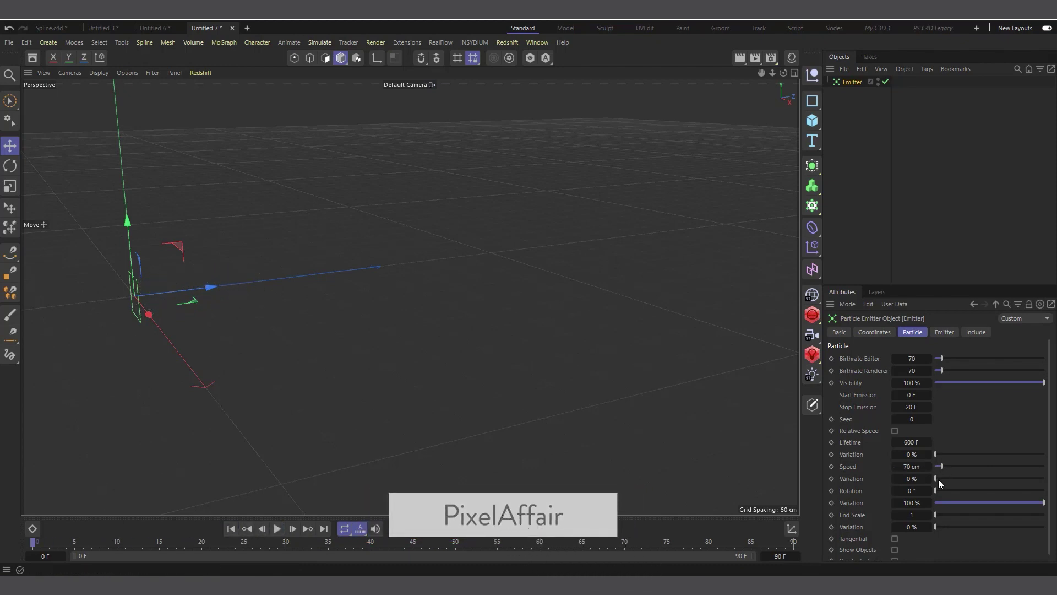
Set the Emitter's particle speed variation to 15 %
left_click_drag(939, 478, 953, 478)
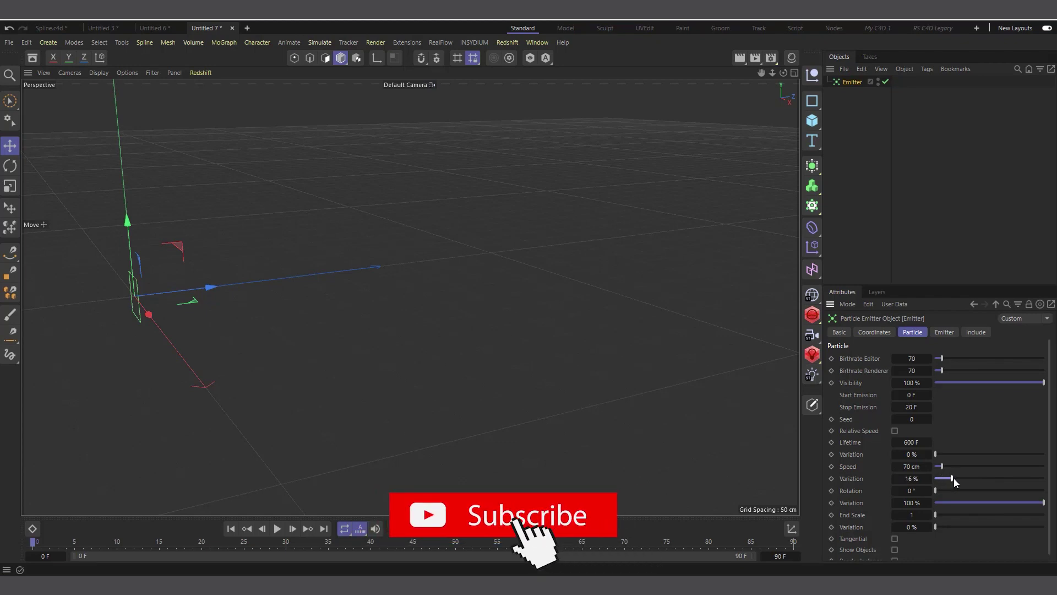
left_click(894, 478)
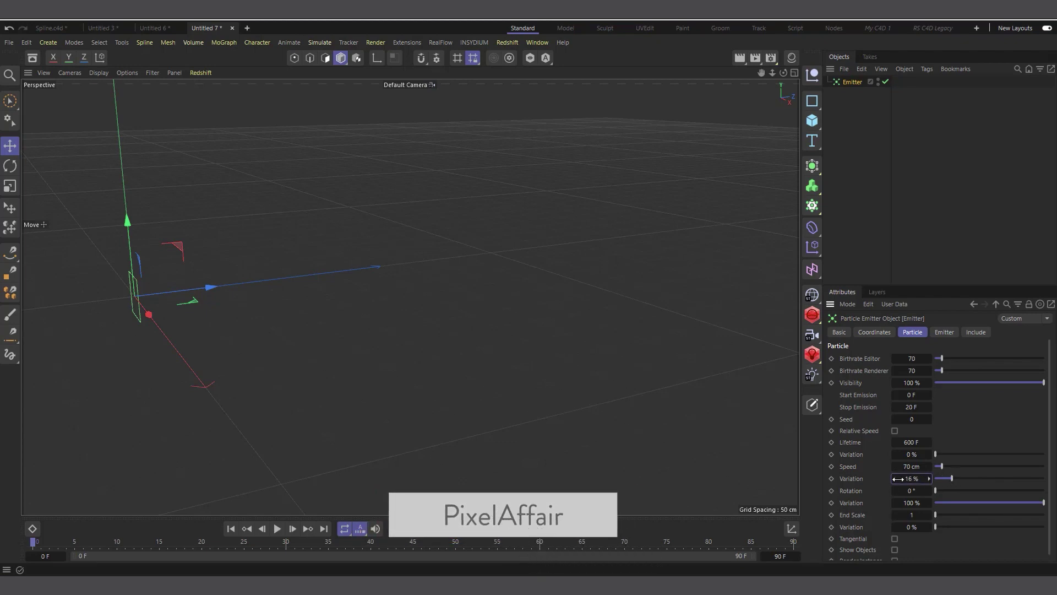
left_click(899, 479)
left_click(894, 479)
Play the emission with the varied particle speeds several times from the first frame
left_click(277, 529)
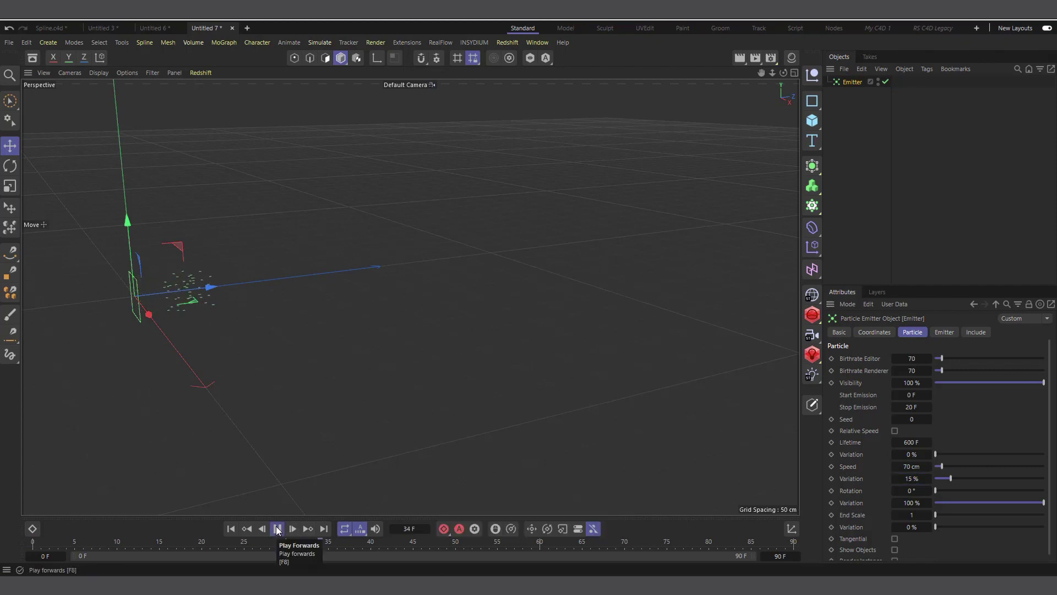
left_click(277, 528)
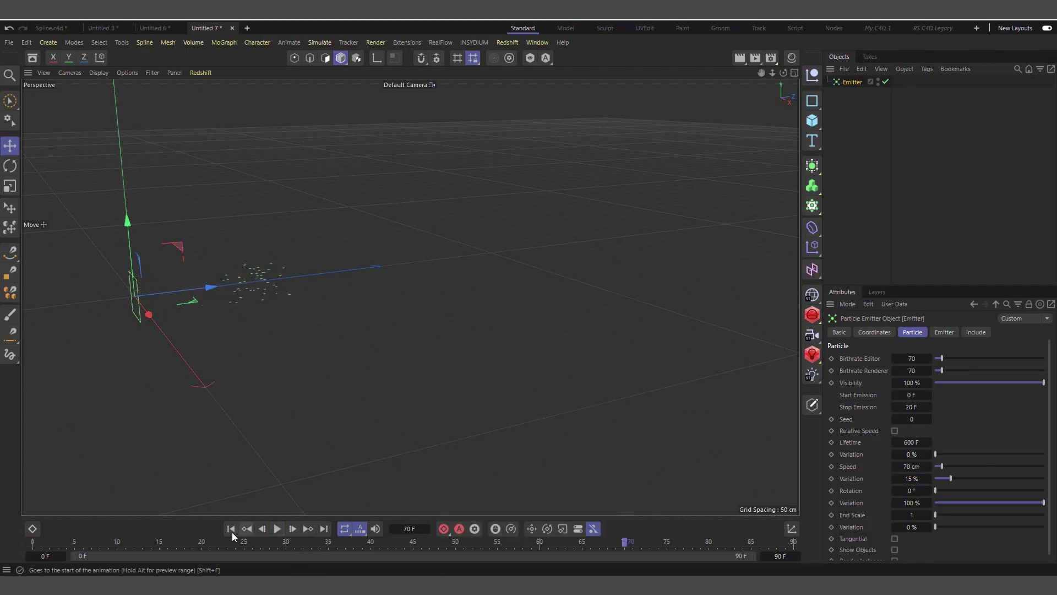
left_click(230, 530)
left_click(278, 531)
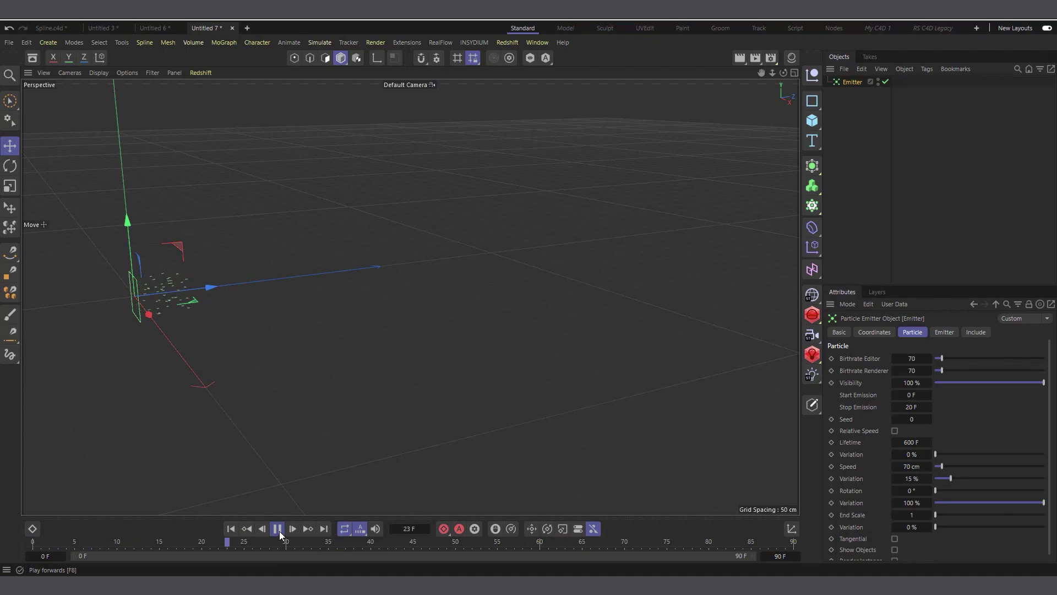
left_click(232, 529)
left_click(277, 528)
Add a Matrix in Object mode with the Emitter as its object, and preview it to frame 51
left_click_drag(785, 75, 788, 113)
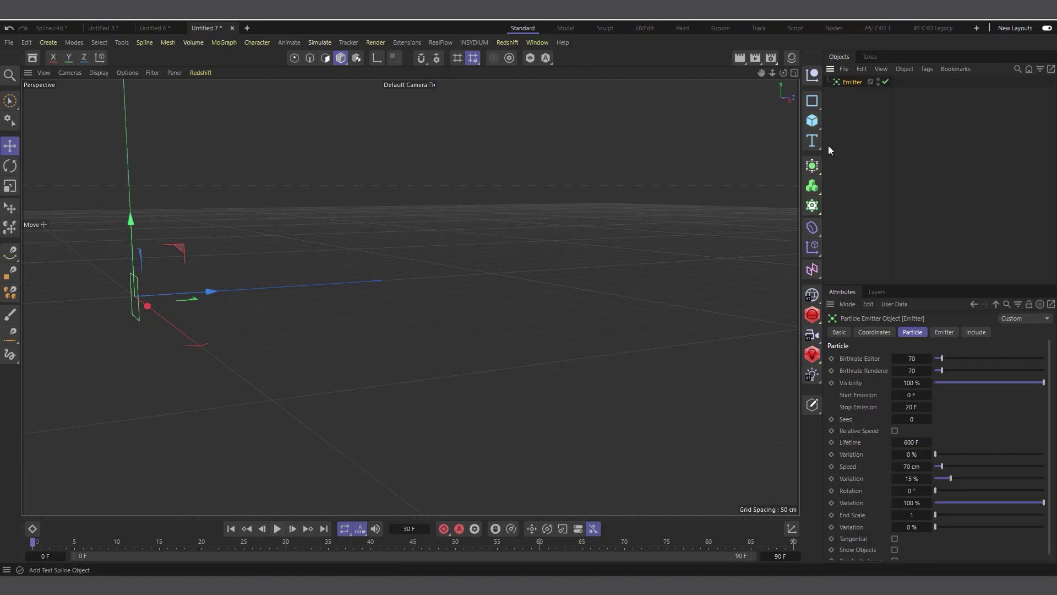
left_click(812, 205)
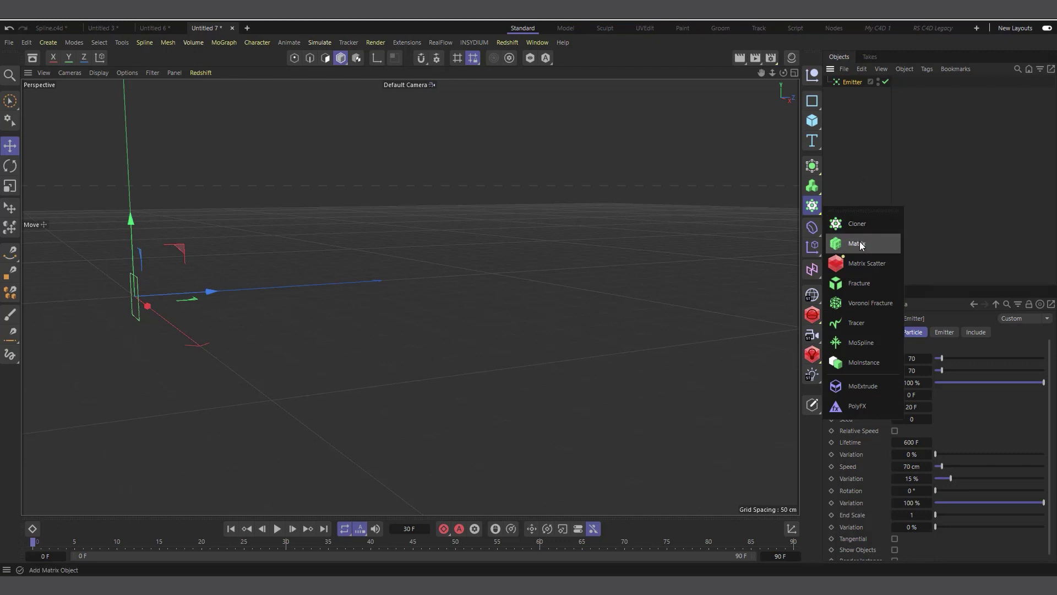
left_click(860, 242)
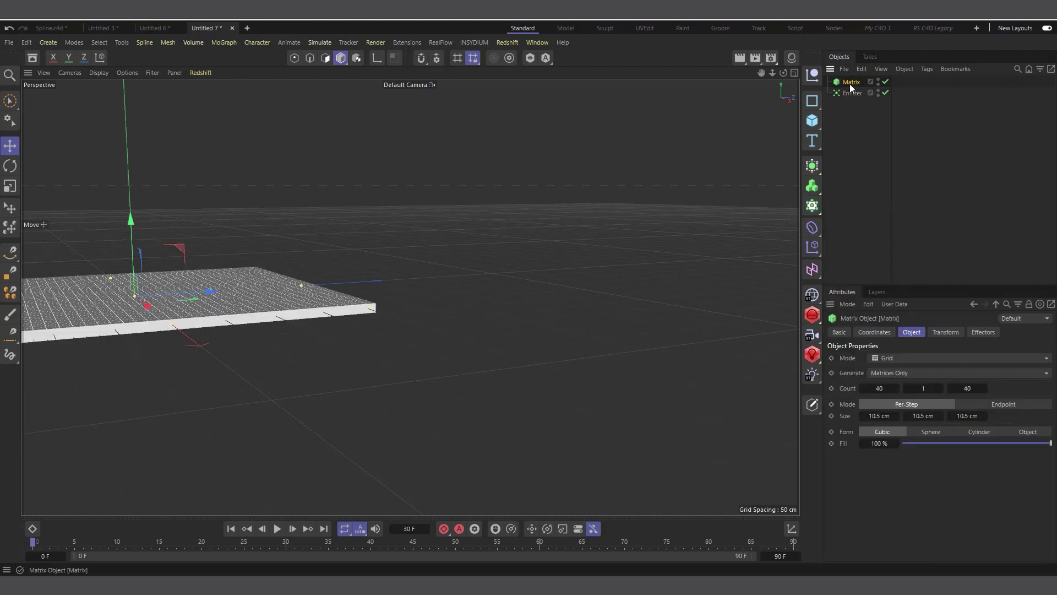
left_click(896, 359)
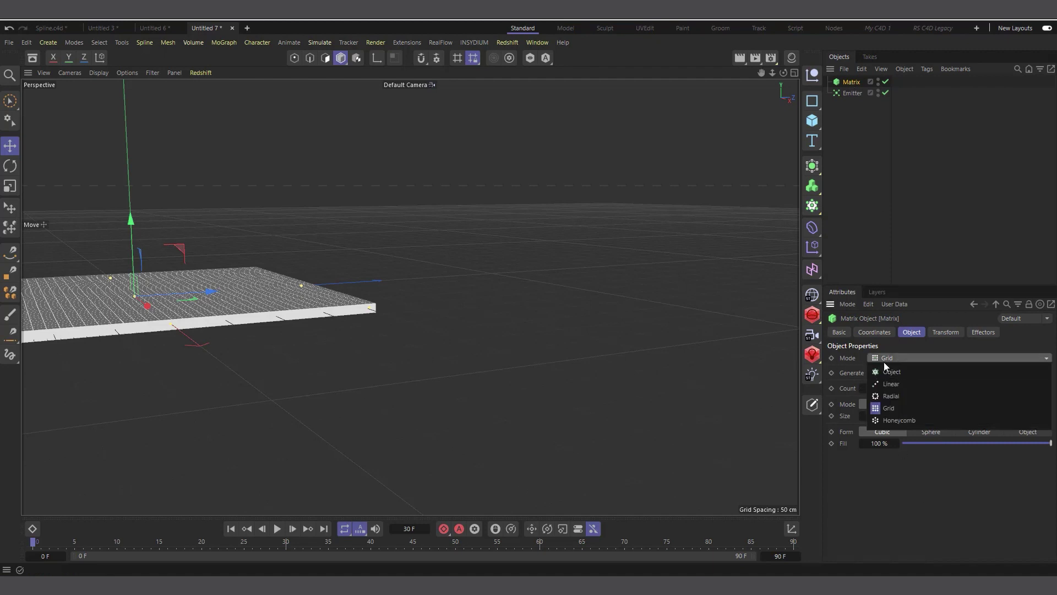
left_click(892, 372)
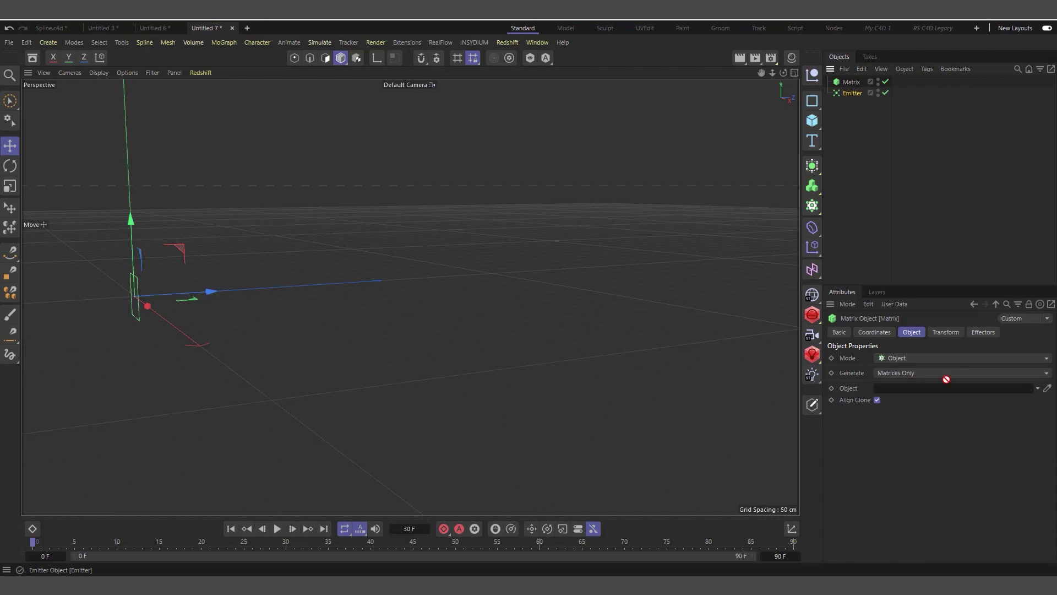
left_click_drag(945, 381, 944, 388)
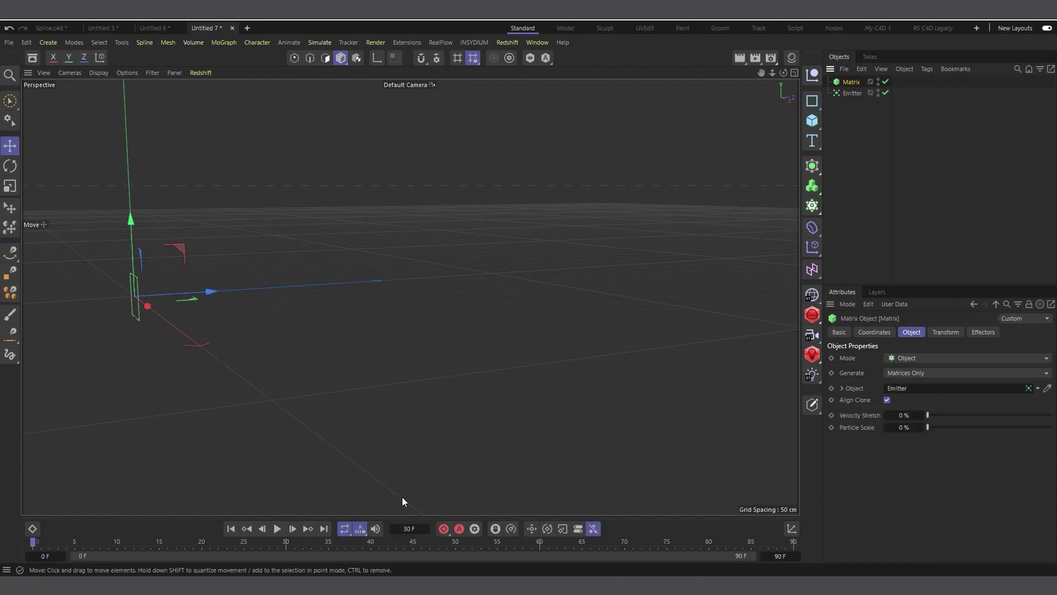
left_click(279, 530)
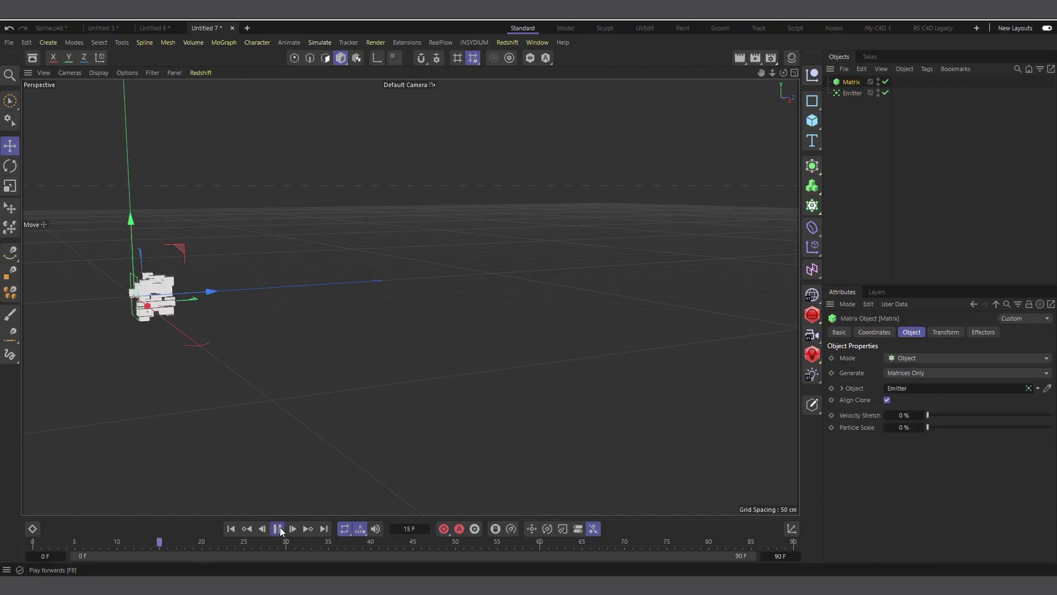
left_click(278, 529)
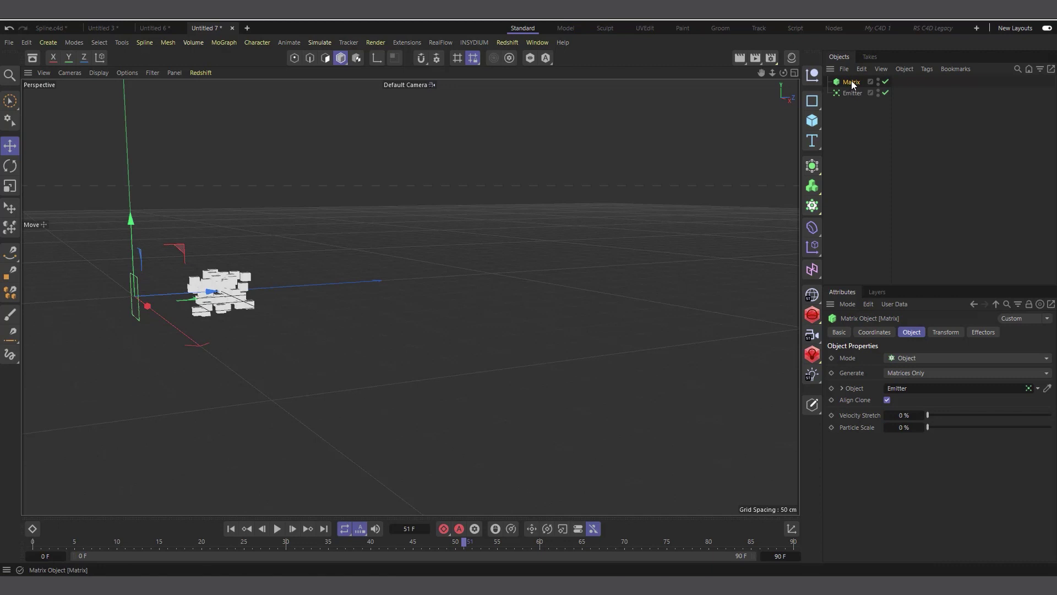
Add a Tracer linked to the Matrix, preview the traced paths, and rewind to the first frame
left_click(814, 168)
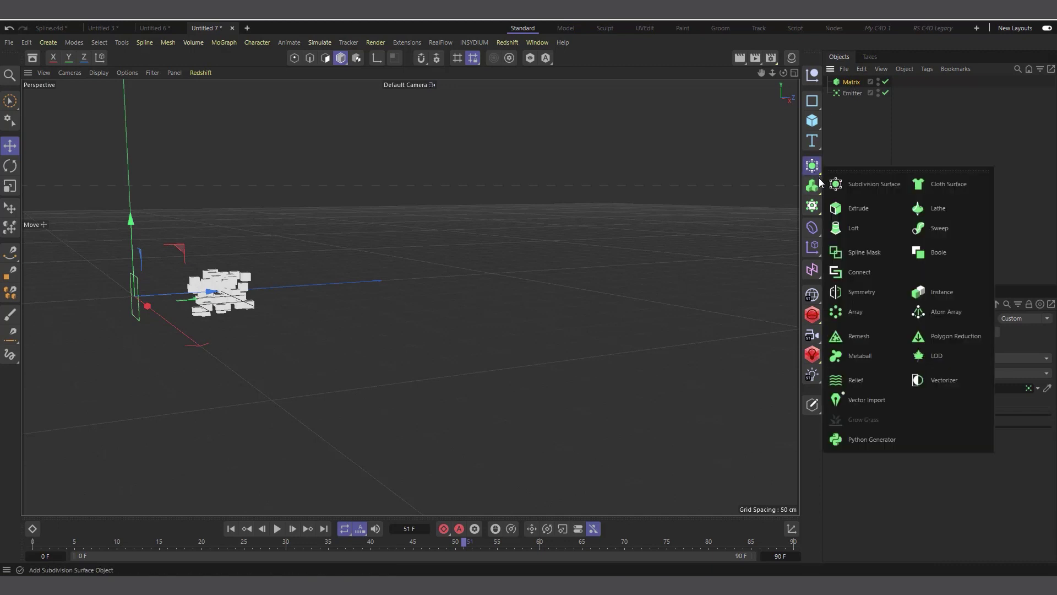
left_click(812, 205)
left_click(848, 323)
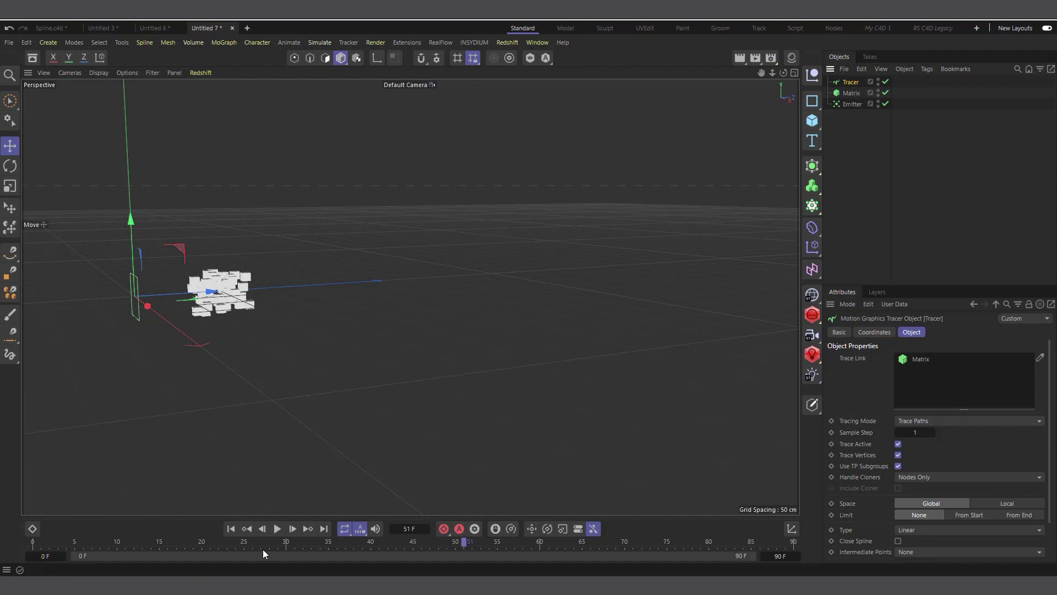
left_click(277, 528)
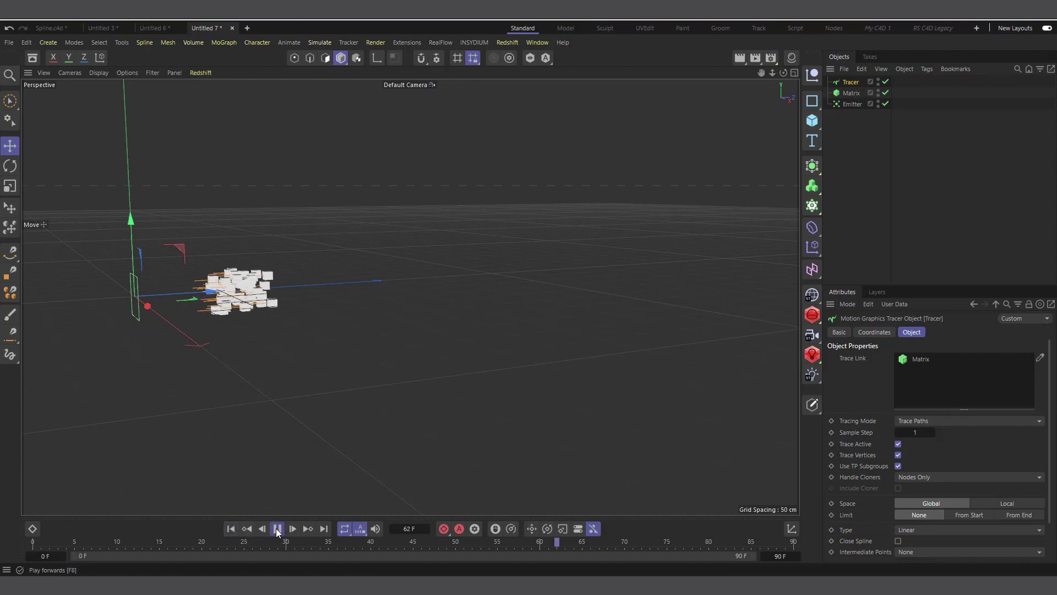
left_click(277, 529)
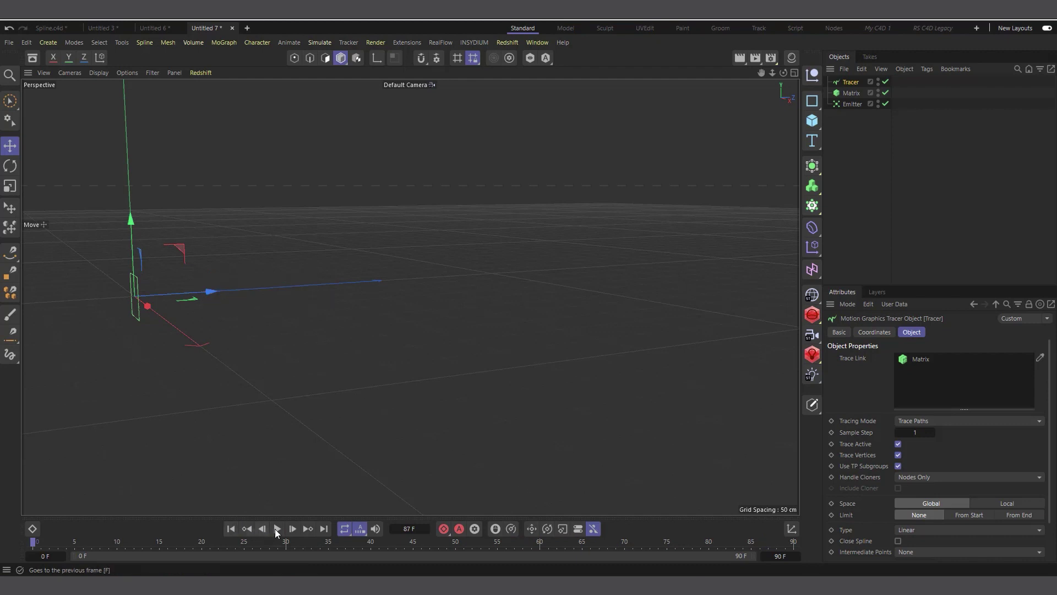
left_click(277, 529)
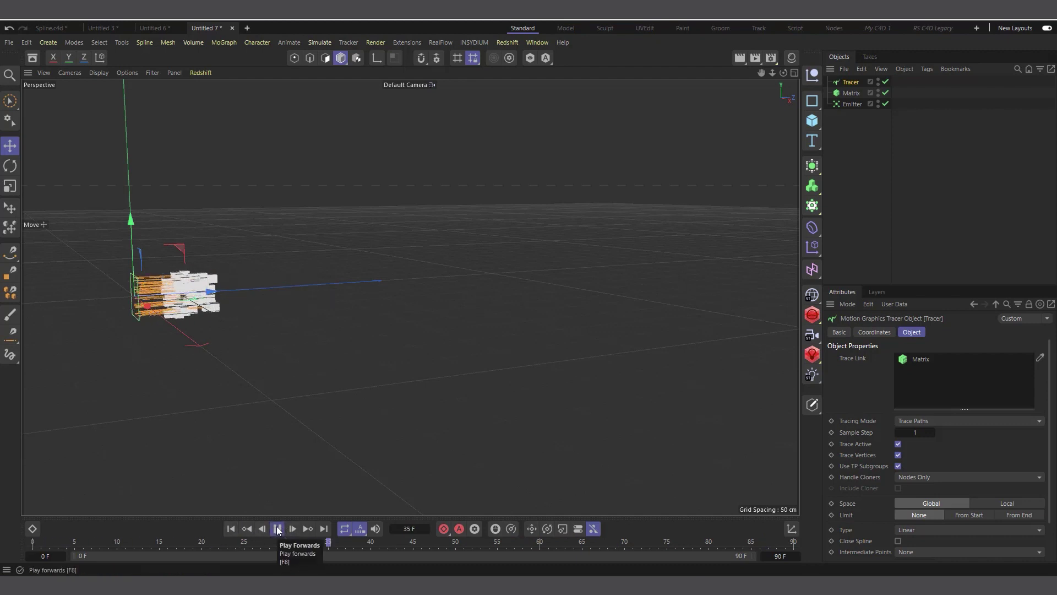
left_click(231, 529)
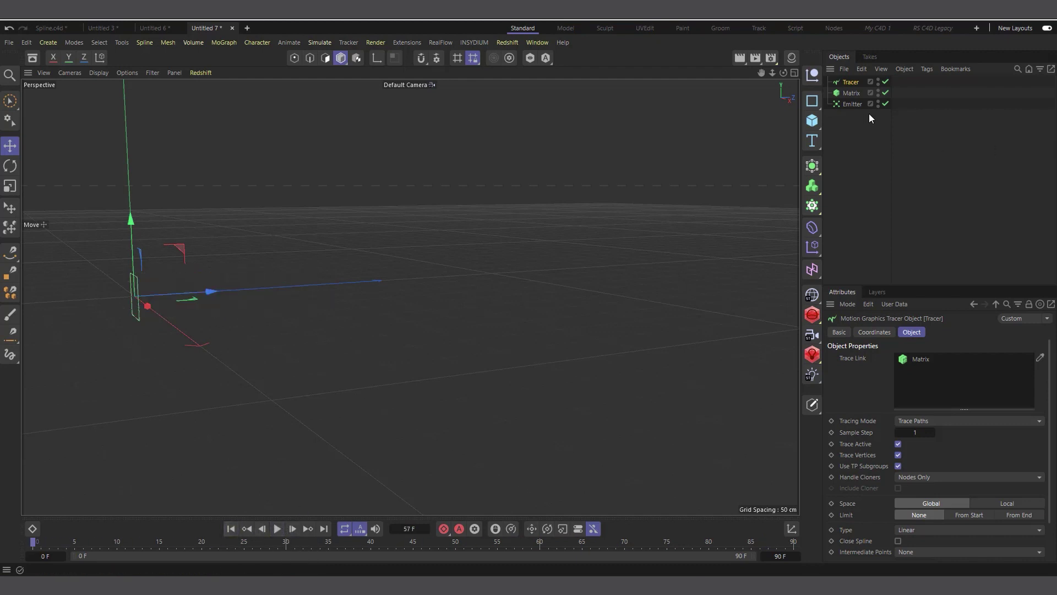
Hide the Matrix in the viewport, preview the Tracer's paths alone to frame 49, and rewind
left_click_drag(784, 72, 809, 75)
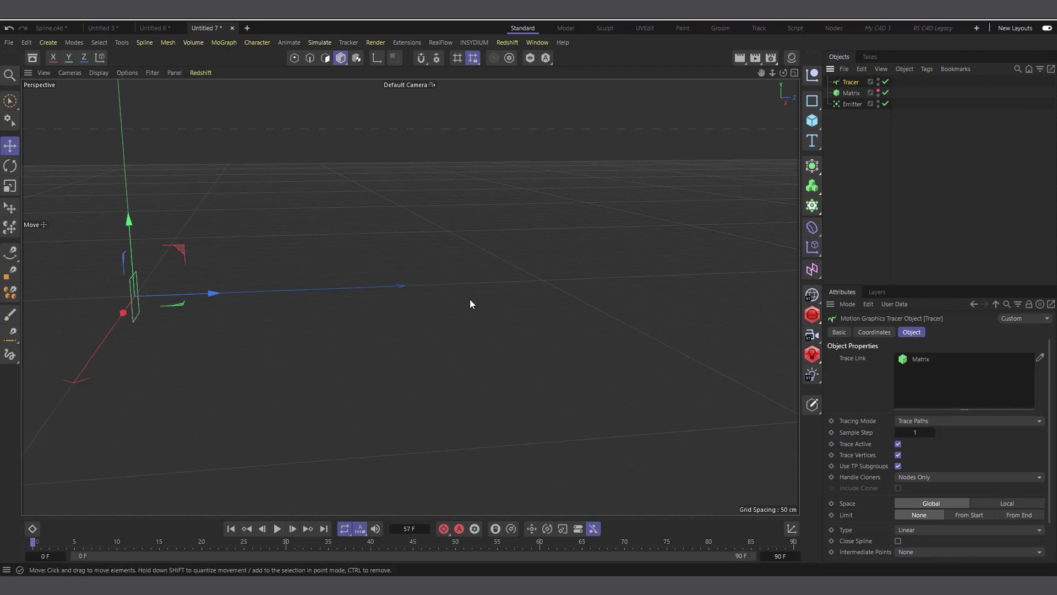
left_click(277, 528)
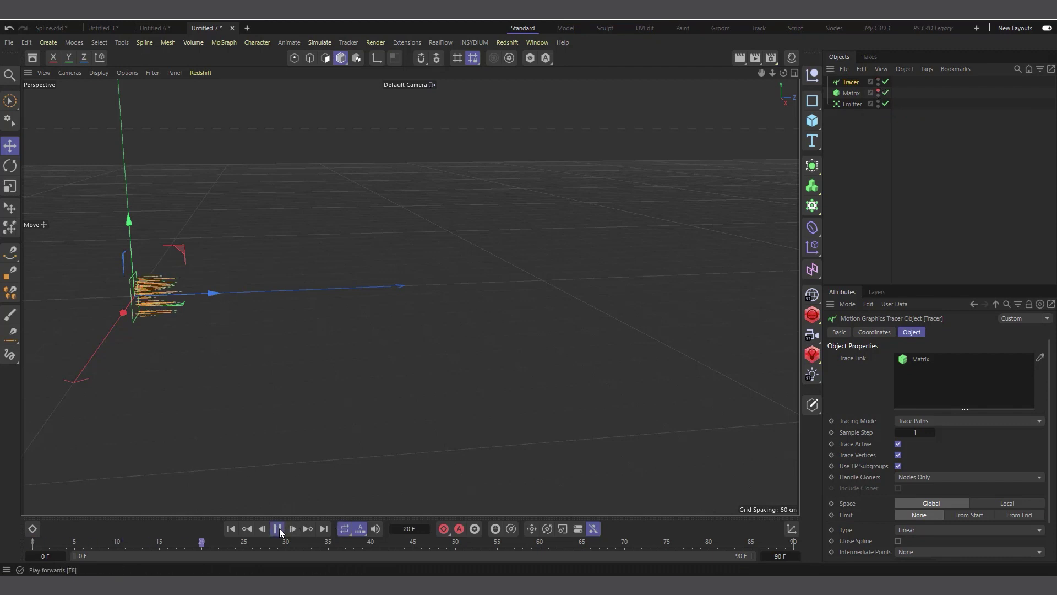
left_click(278, 529)
left_click(231, 528)
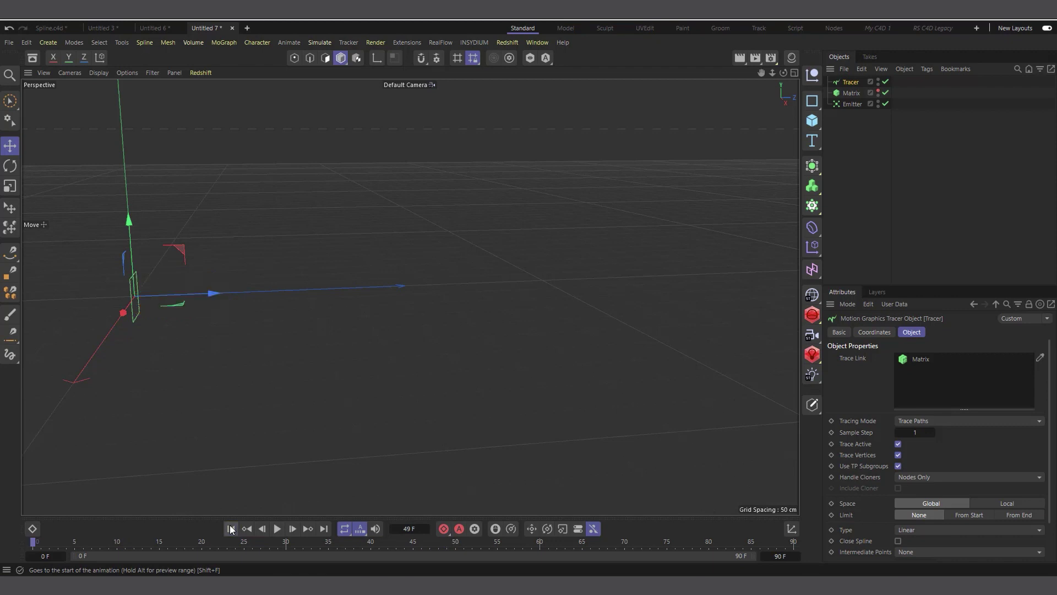
Add a Rotation force to the particle scene, preview the twisting traces to frame 88, and rewind
left_click(851, 104)
left_click_drag(132, 322, 134, 296, "alt")
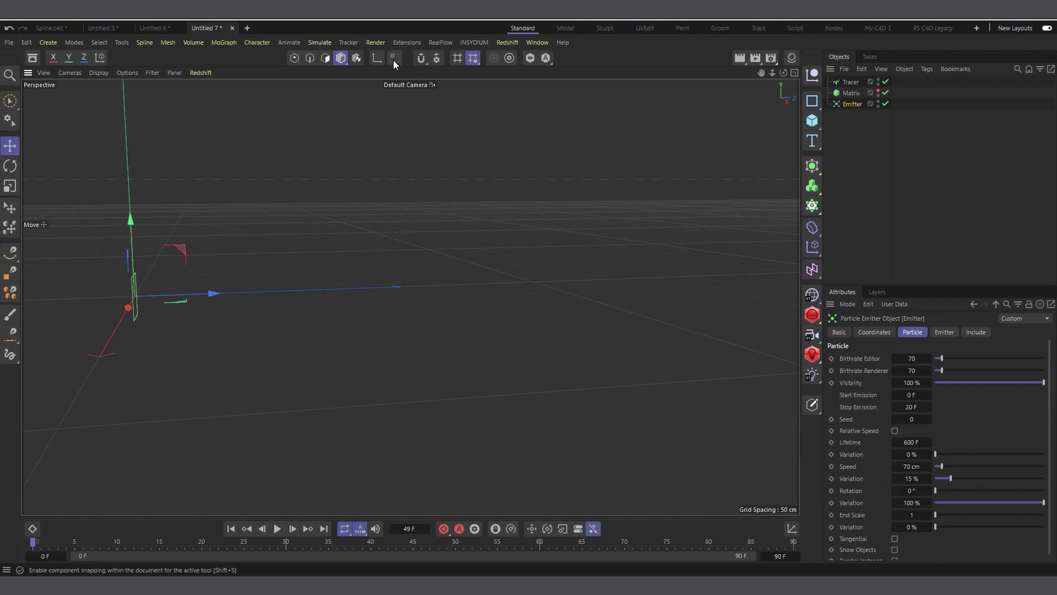
left_click(313, 41)
mouse_move(316, 65)
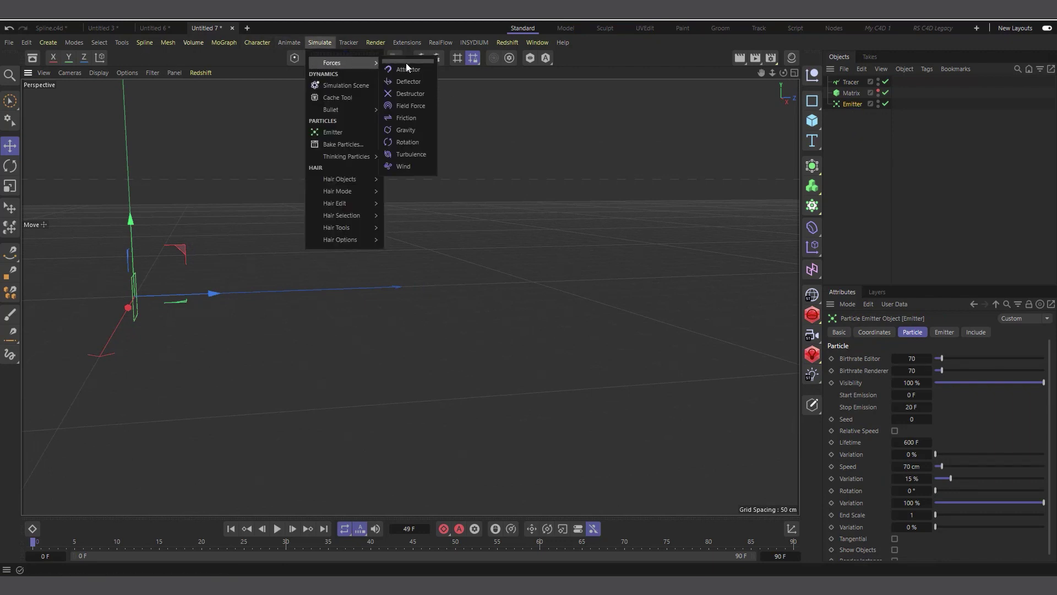
left_click(407, 144)
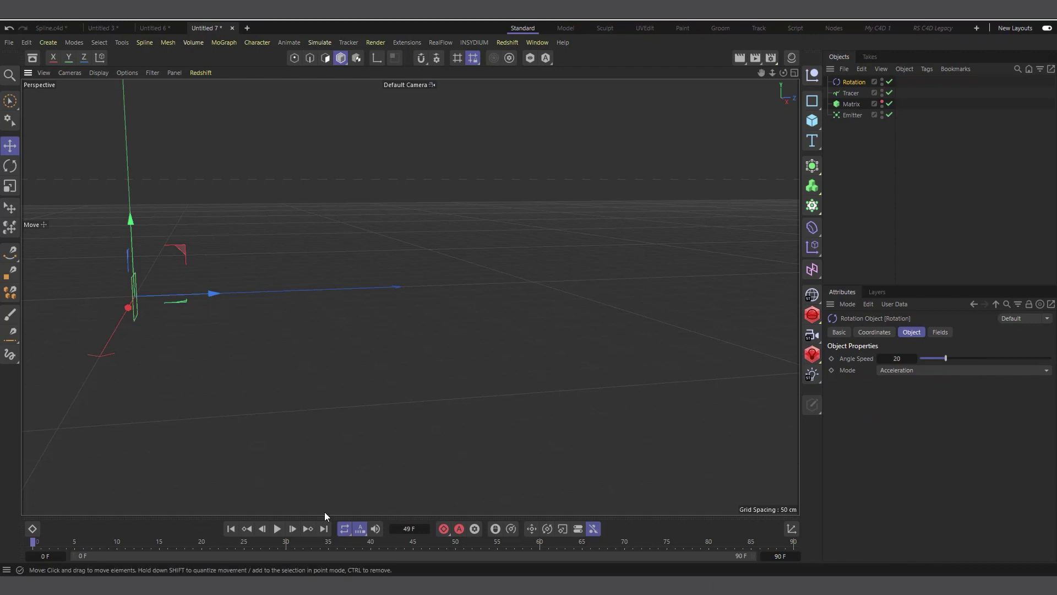
left_click(277, 529)
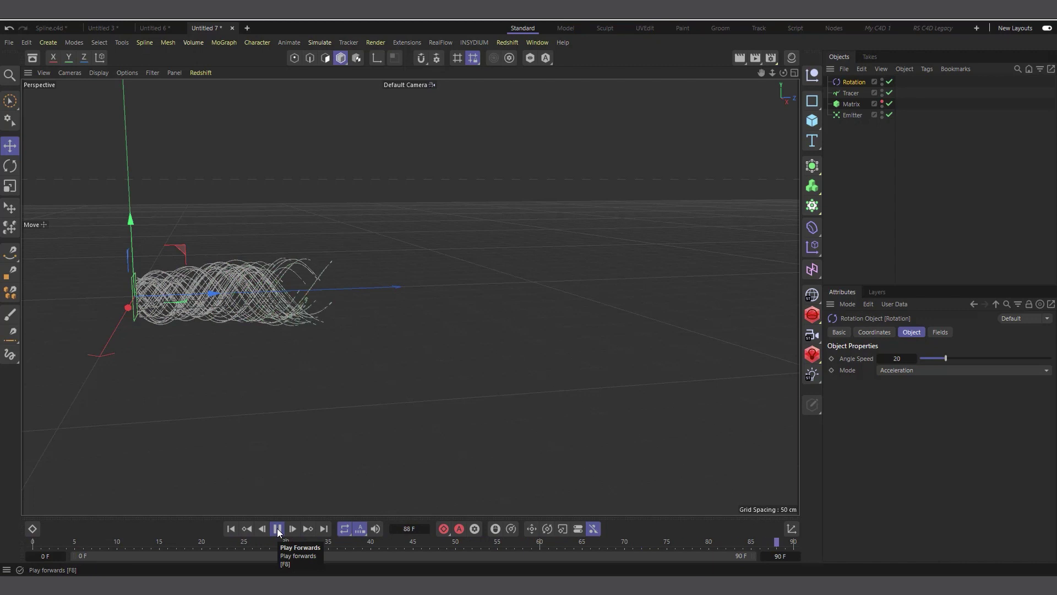
left_click(277, 528)
left_click(230, 529)
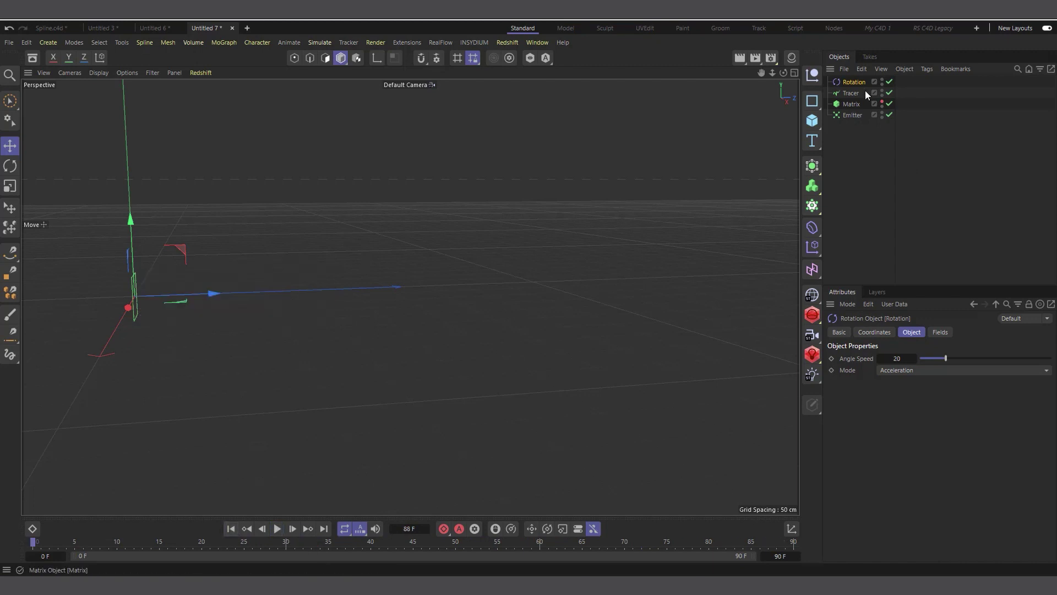
Set the Rotation force's Angle Speed to 7 and preview the gentler twist
left_click(899, 359)
type("7")
key("Return")
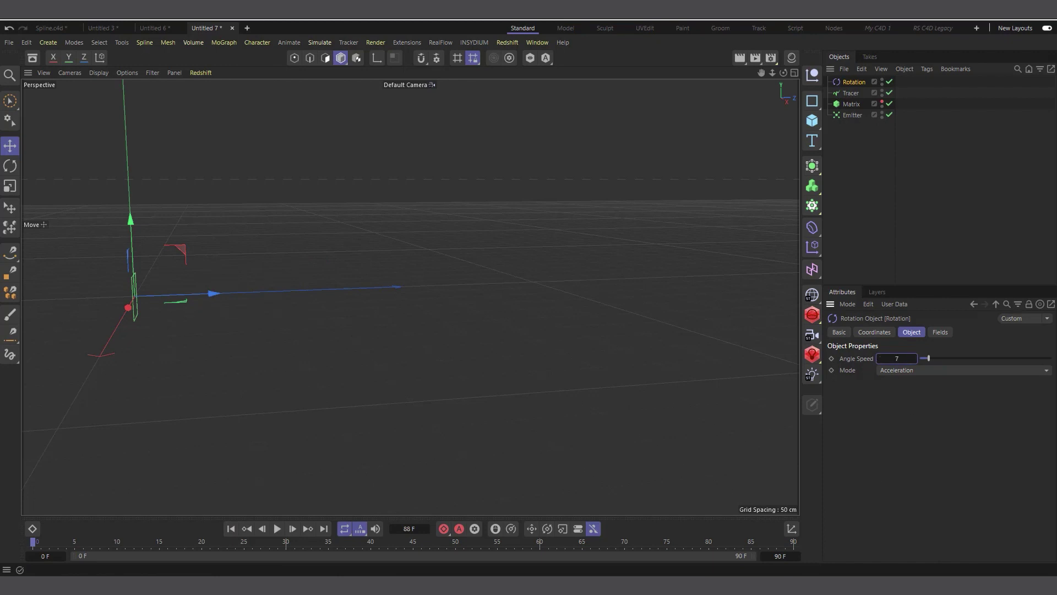
left_click(278, 530)
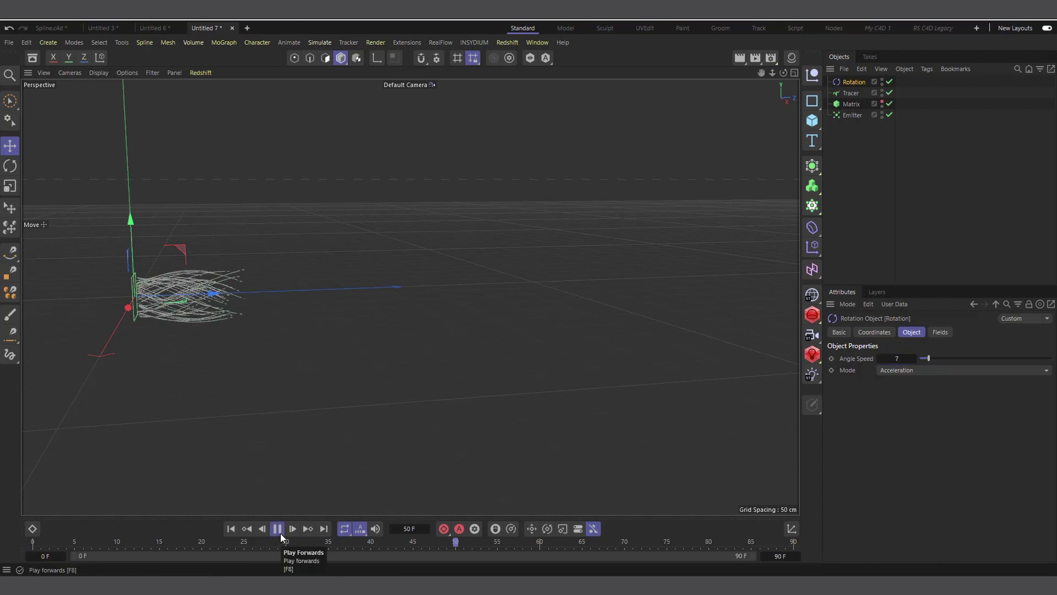
left_click(279, 536)
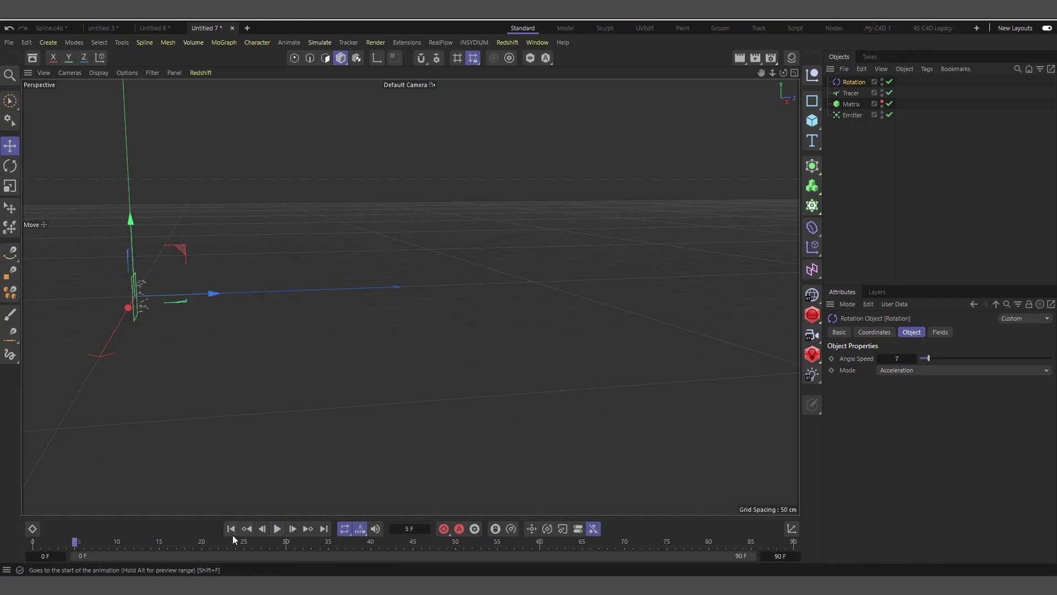
Rewind, make the Matrix visible in the viewport again, and preview the animation to frame 59
left_click(231, 529)
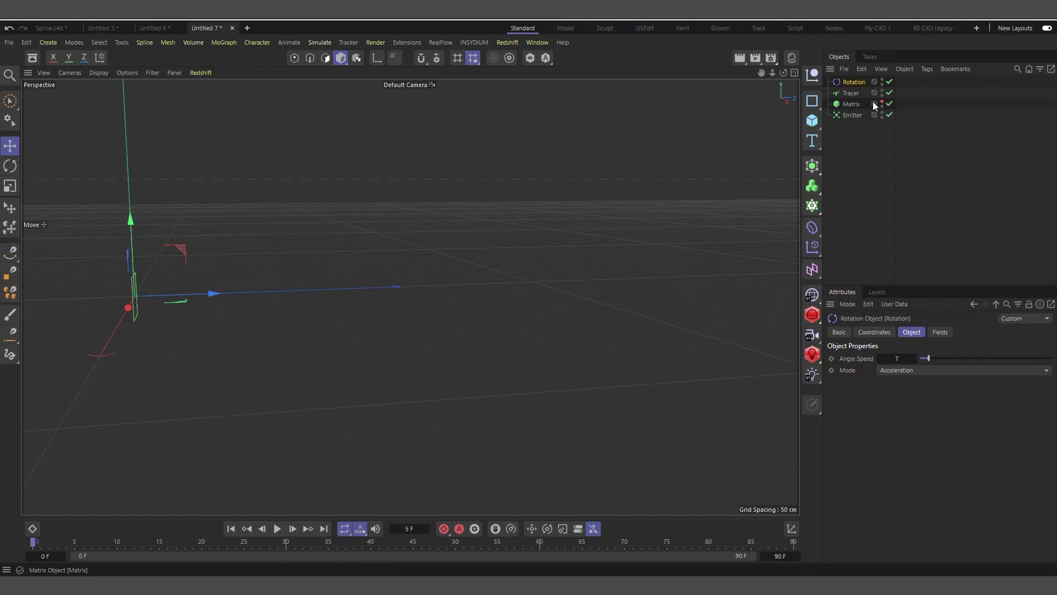
left_click(277, 528)
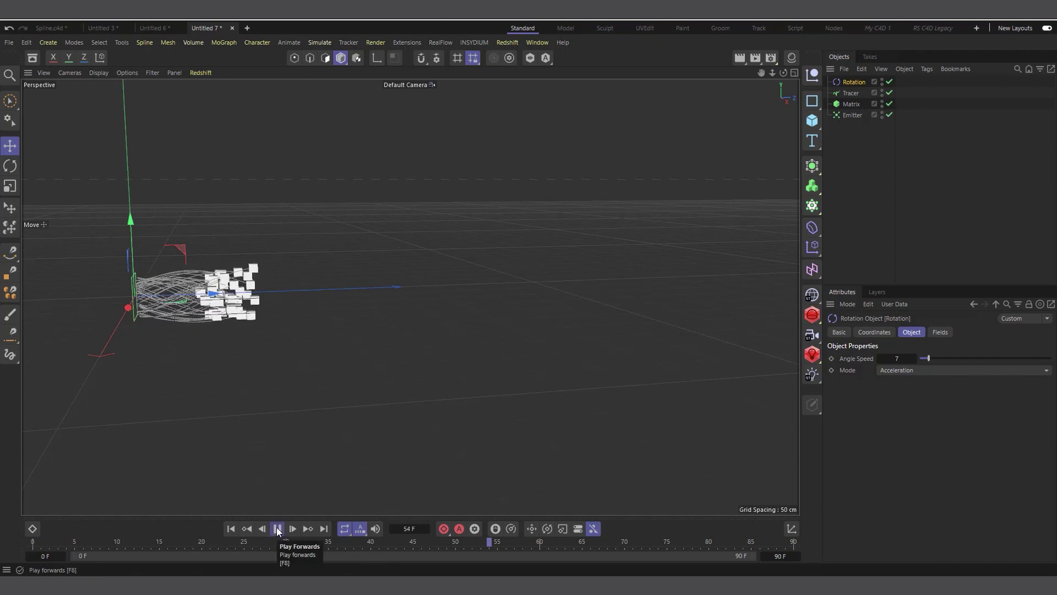
left_click(277, 529)
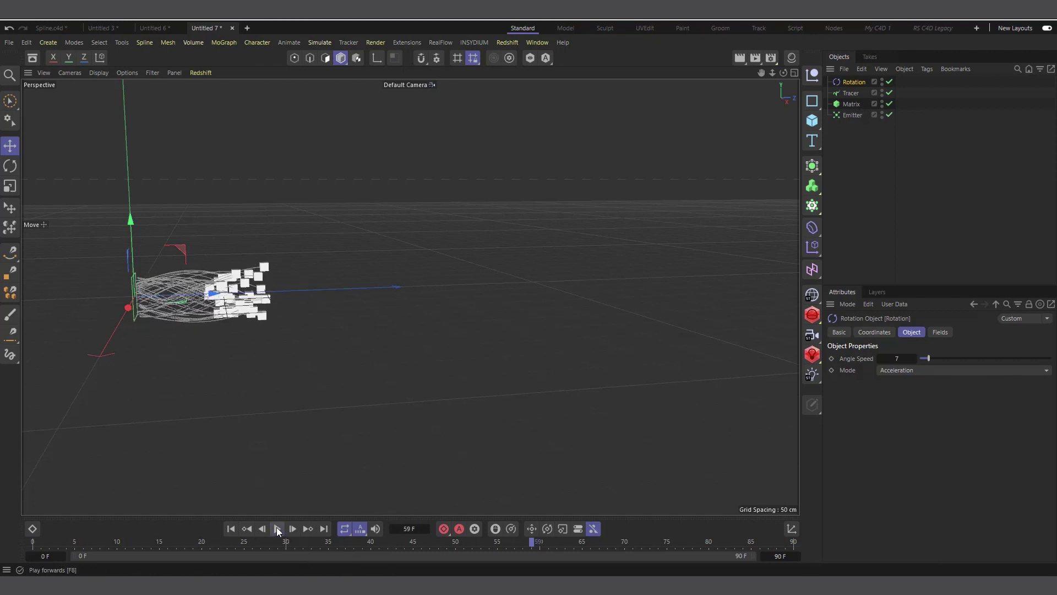
Add a Formula effector to the Matrix and move it below the Emitter in the object hierarchy
left_click(851, 103)
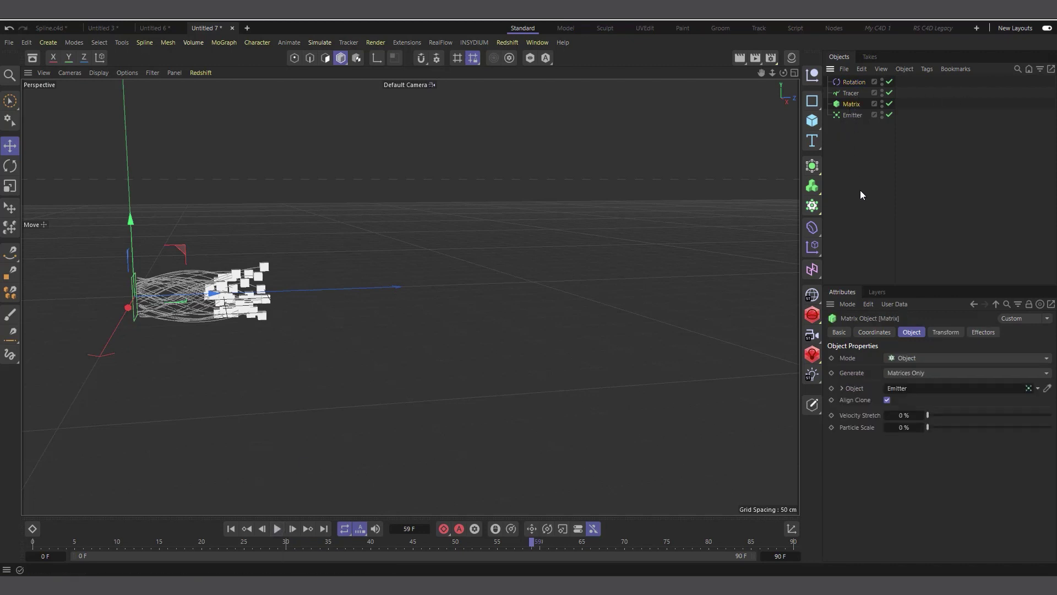
left_click(813, 247)
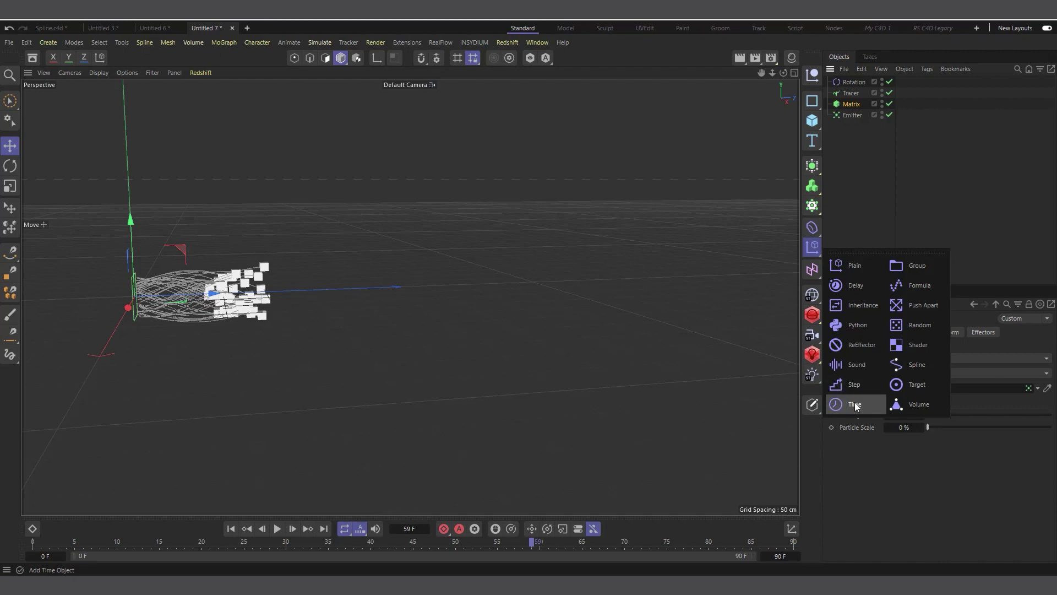
left_click(903, 286)
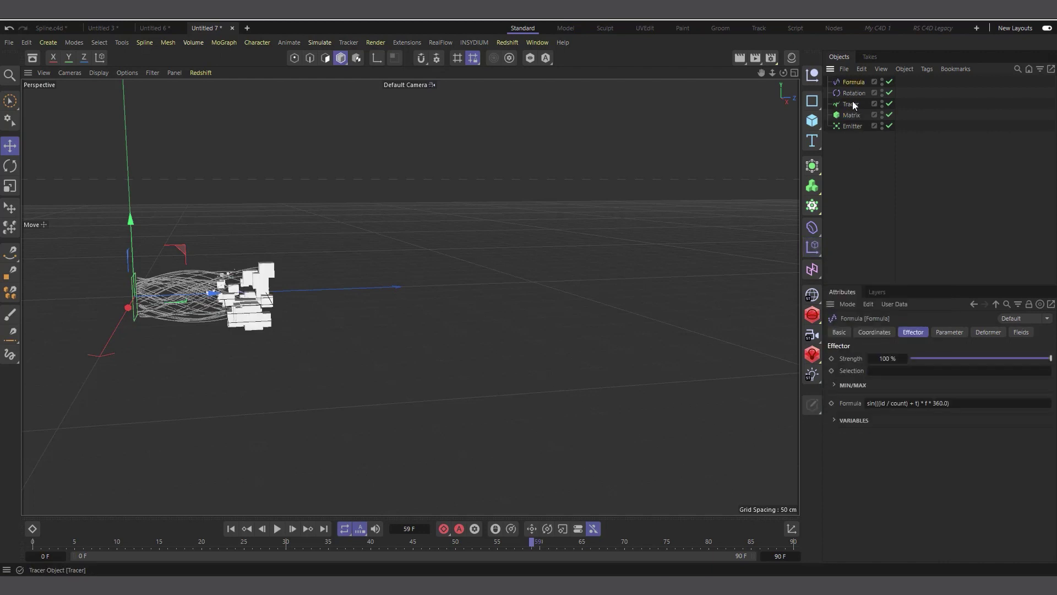
left_click_drag(860, 83, 857, 131)
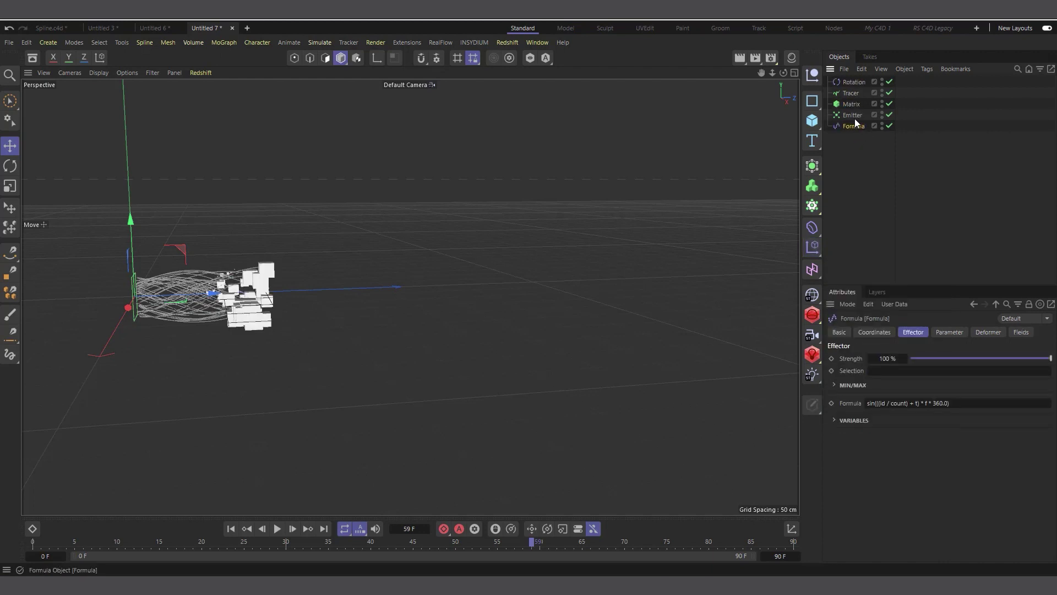
Show the Formula effector's transform parameters, preview its effect on the Matrix and traces, and rewind
left_click(852, 114)
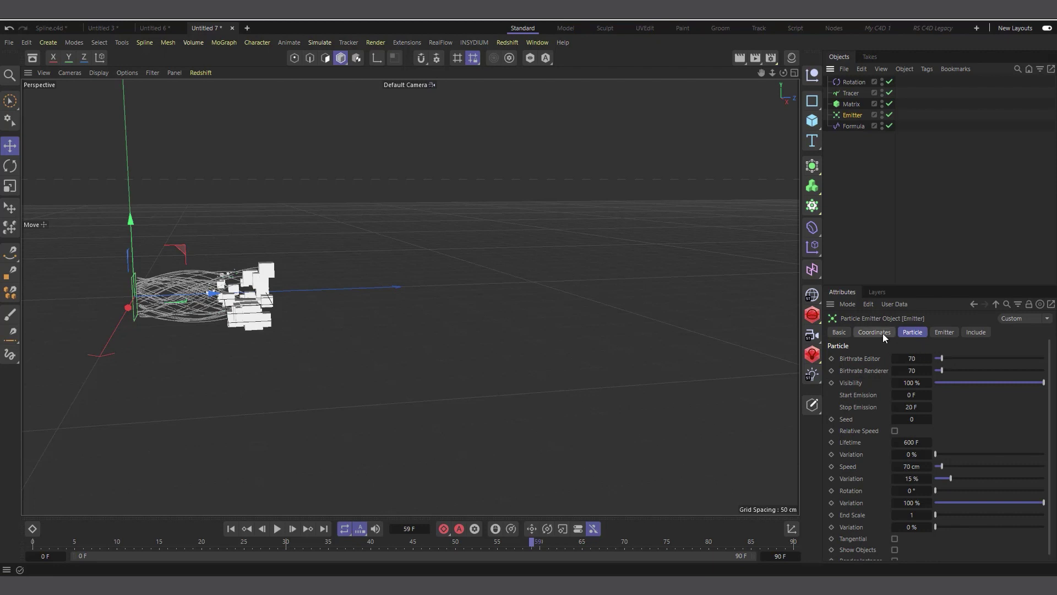
left_click(852, 126)
left_click(949, 332)
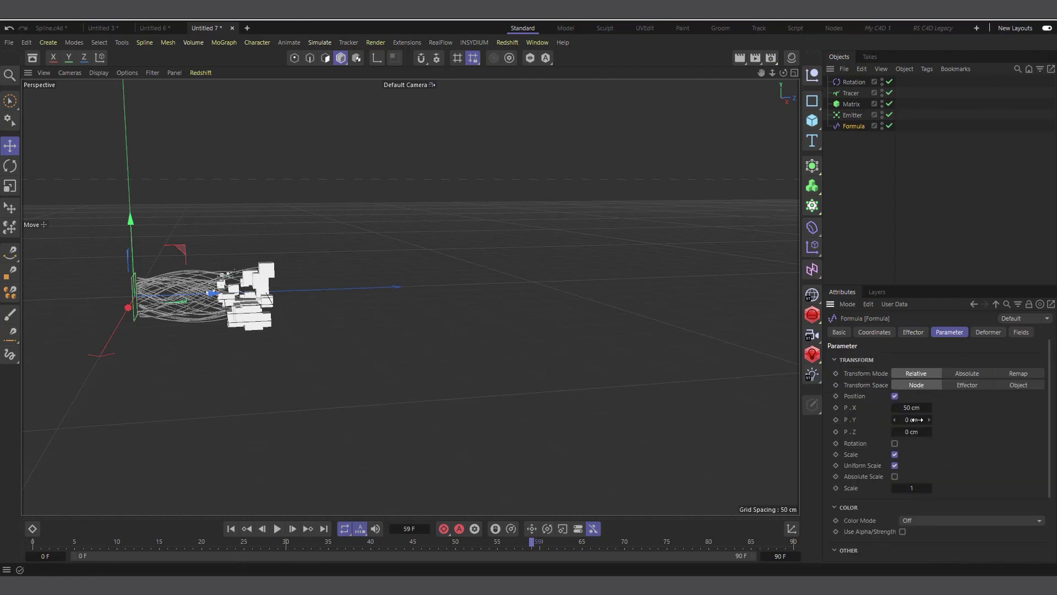
left_click(278, 528)
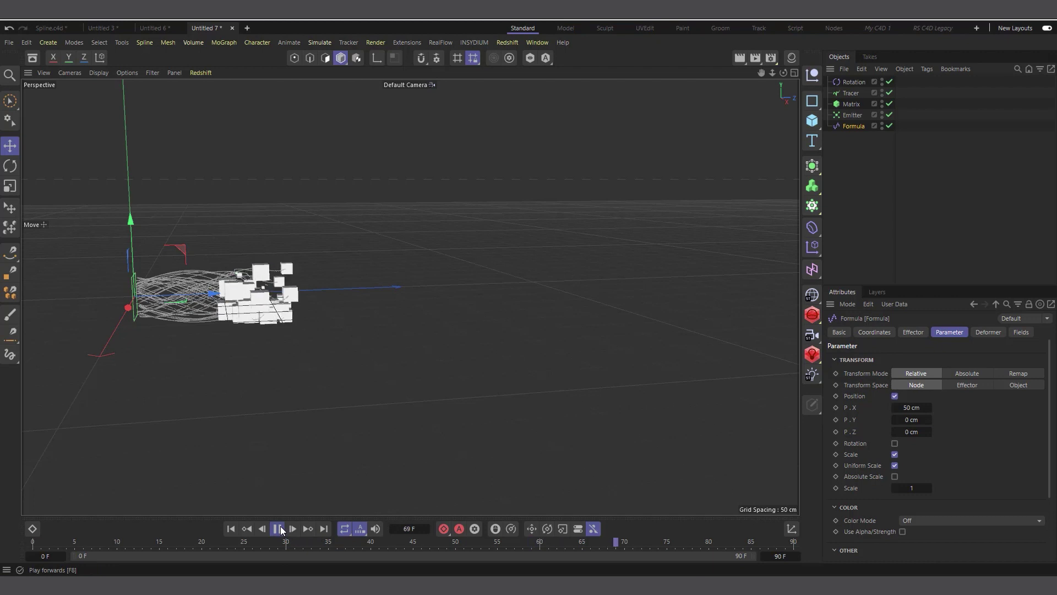
left_click(278, 529)
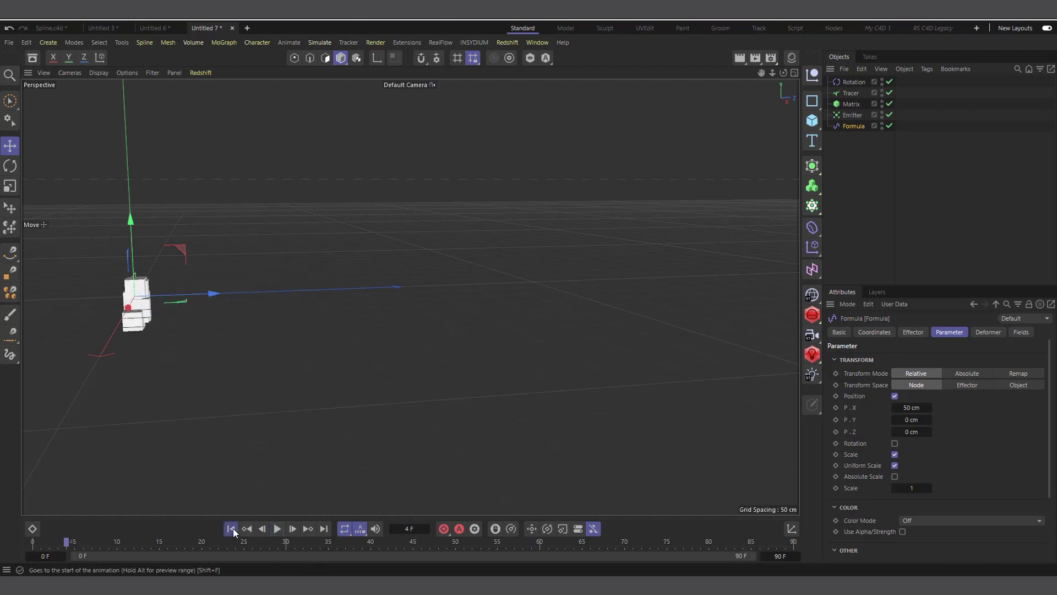
left_click(232, 529)
Preview the Formula-driven traces from a raised, angled view to frame 48, and rewind
left_click_drag(783, 72, 738, 77)
left_click(277, 529)
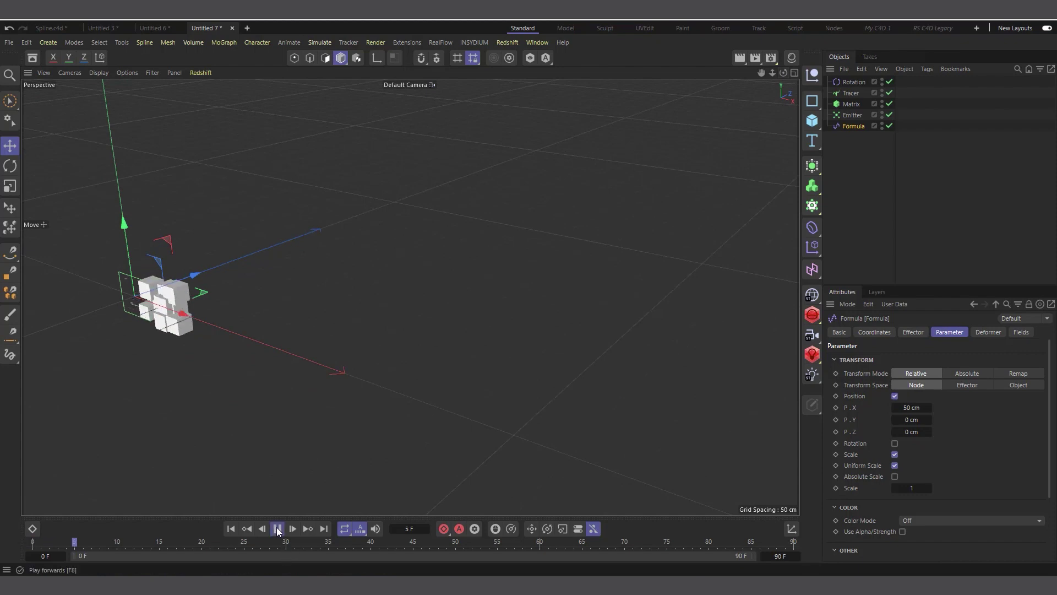
left_click(278, 529)
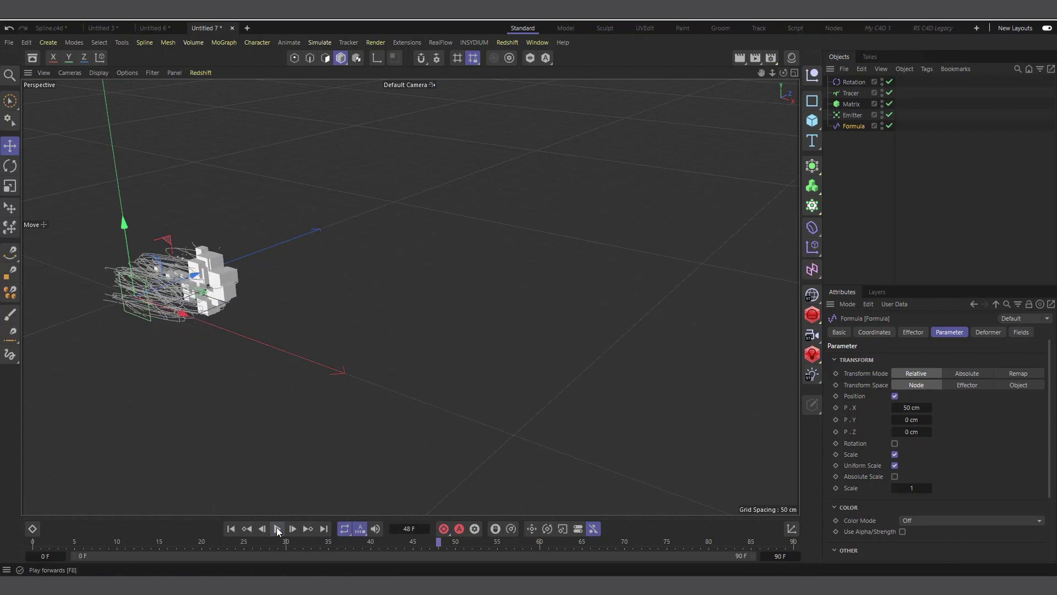
left_click(231, 529)
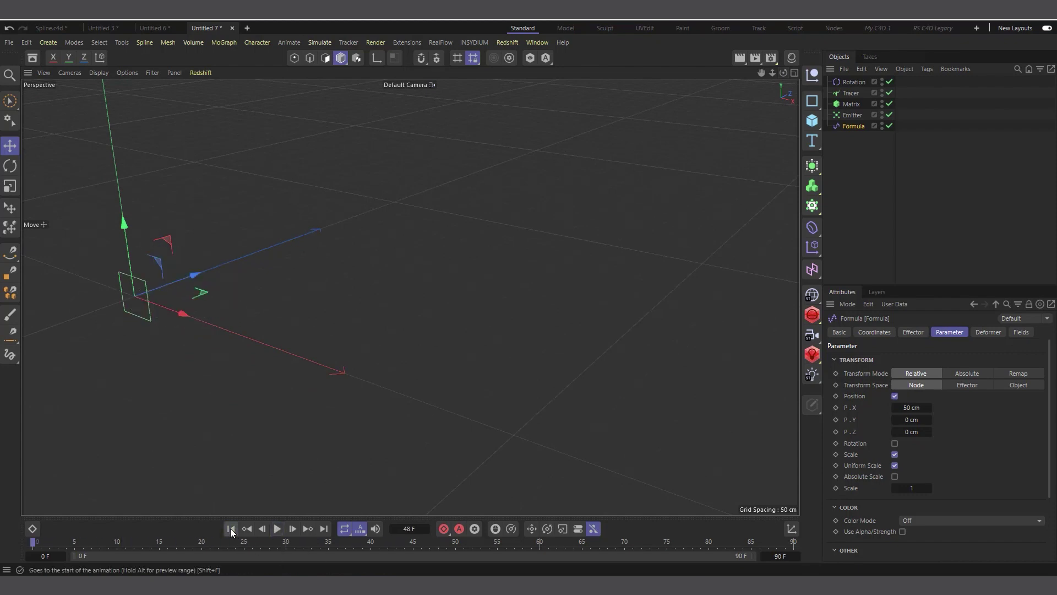
Set the Formula effector's position offset to 0 cm in X and 10 cm in Y, and play the animation
left_click(907, 407)
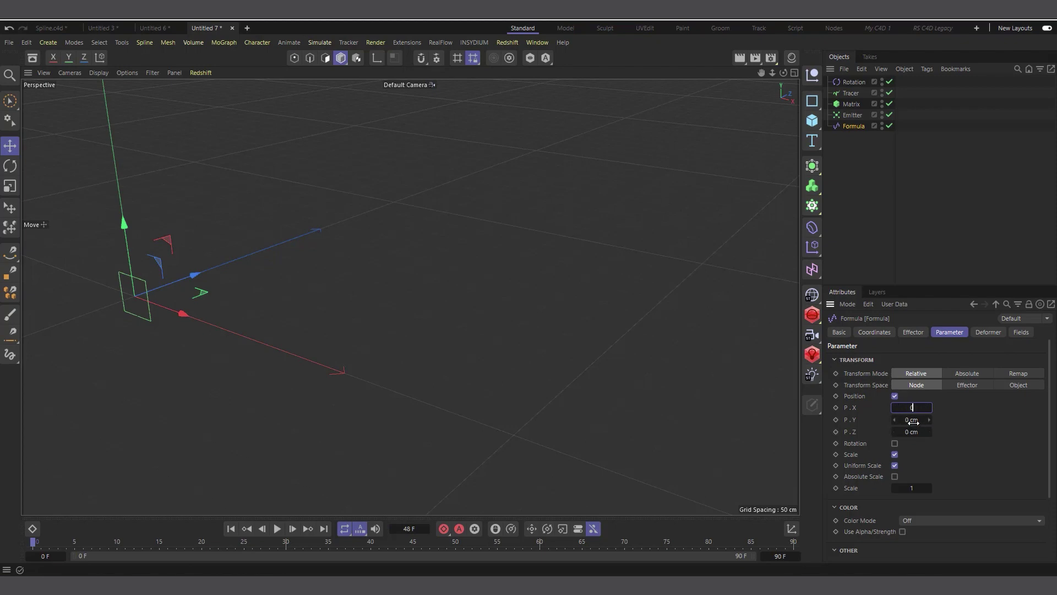
left_click(913, 420)
type("10")
key("Return")
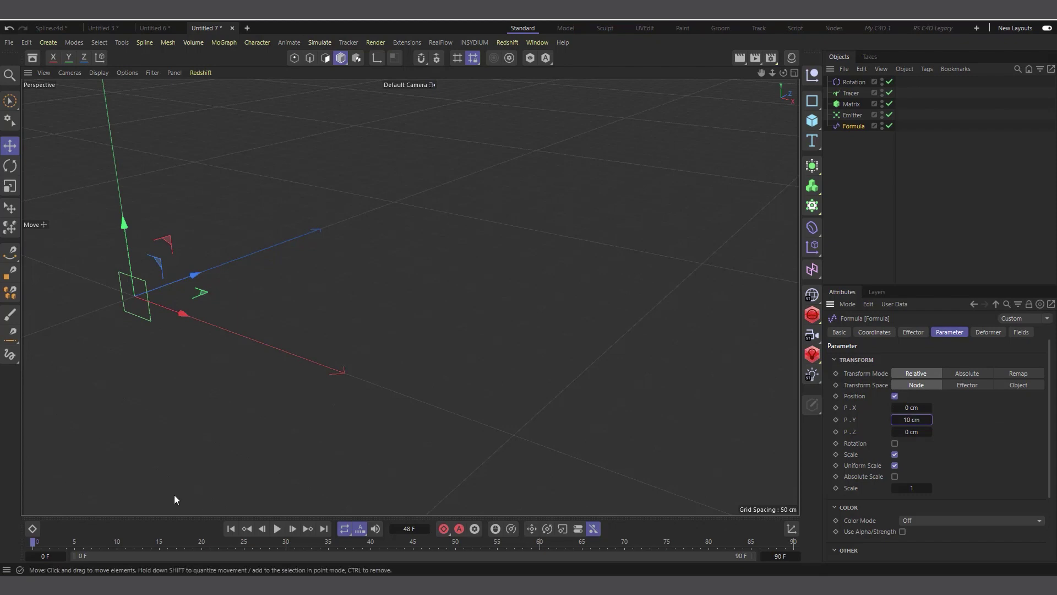
left_click(277, 529)
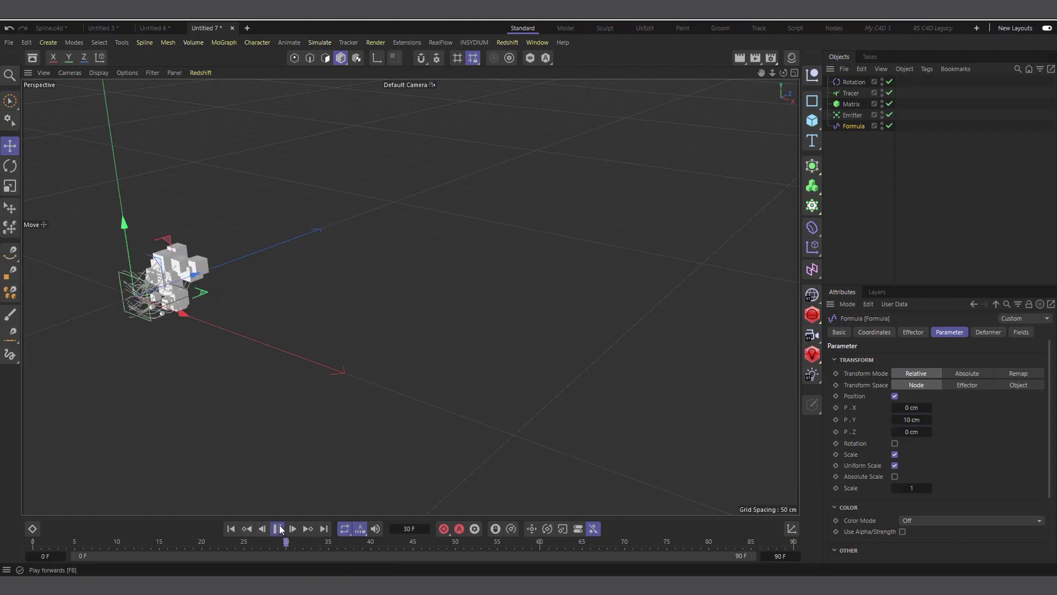
Stop the playback and turn off Uniform Scale in the Formula effector's transform parameters
left_click(277, 528)
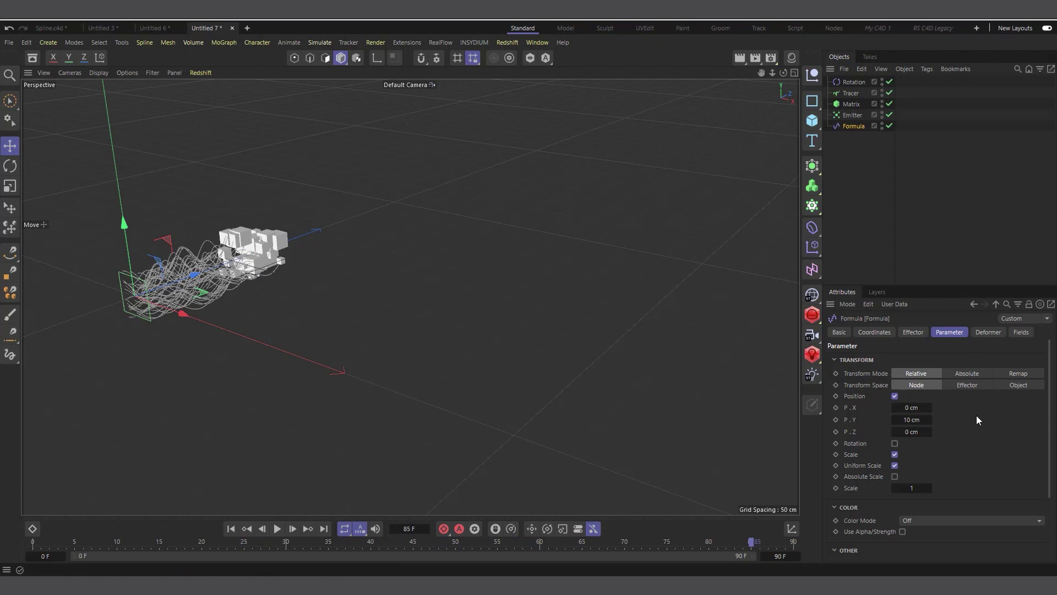
left_click(895, 466)
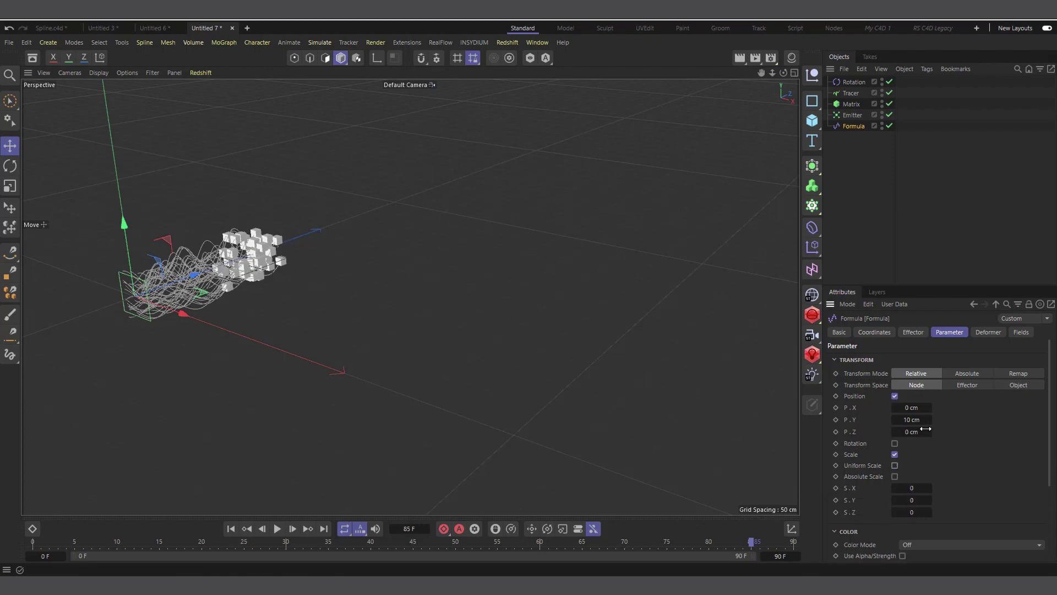
Change the multiplier in the Formula effector's formula to 120.0, giving sin(((id / count) + t) * f *120.0)
left_click(919, 332)
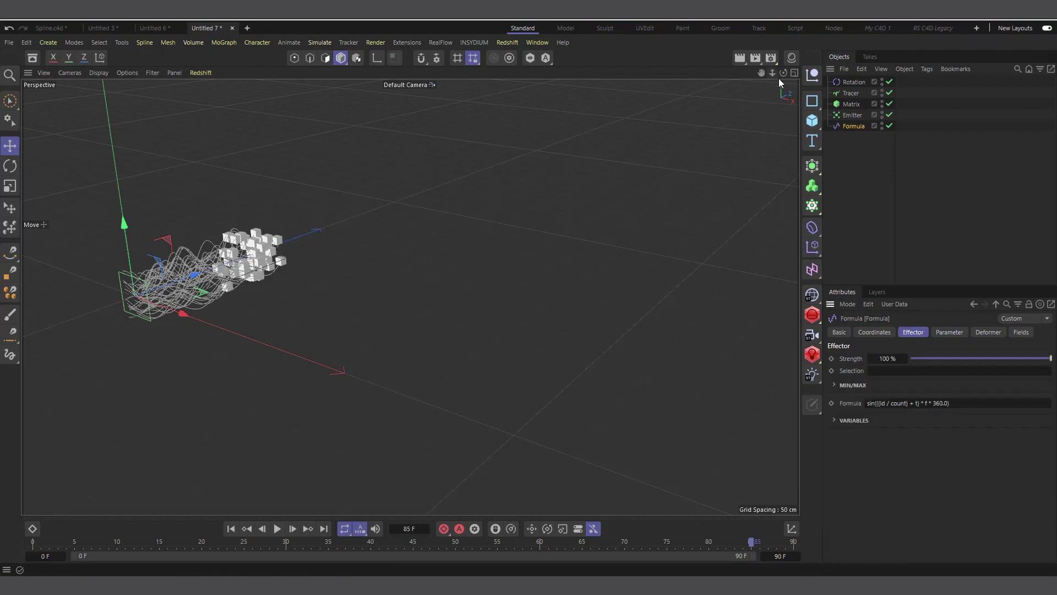
left_click_drag(783, 72, 275, 207)
scroll(174, 291, "up", 3)
scroll(174, 292, "up", 2)
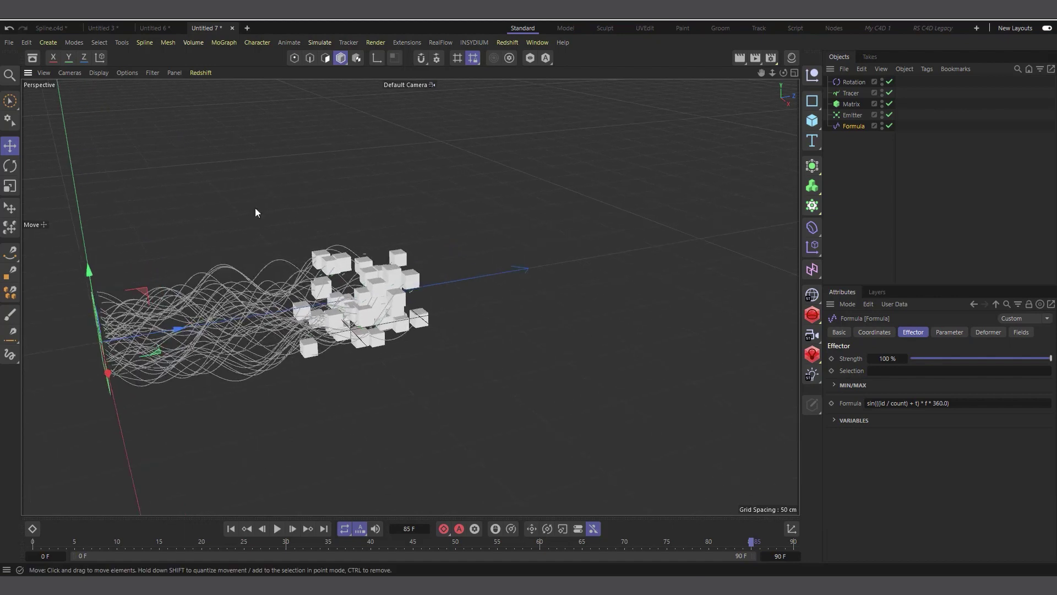
scroll(293, 349, "up", 2)
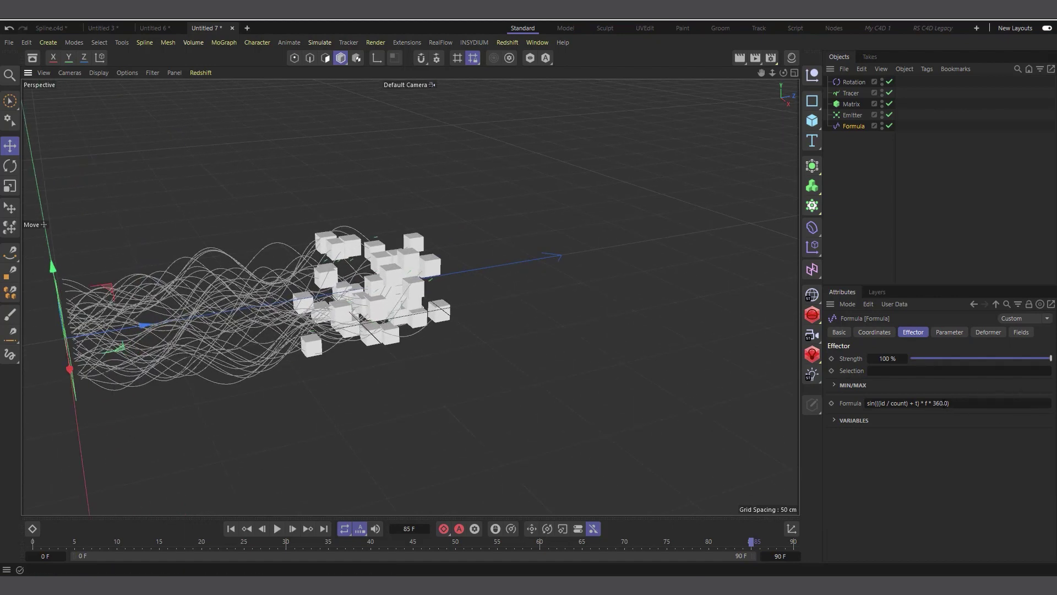
left_click(941, 403)
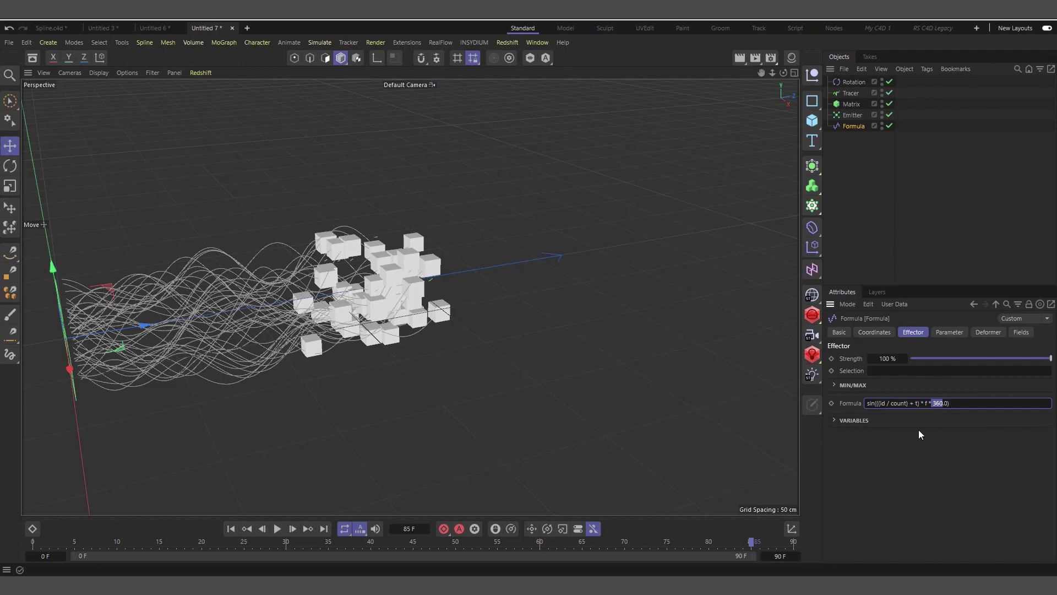
type("12")
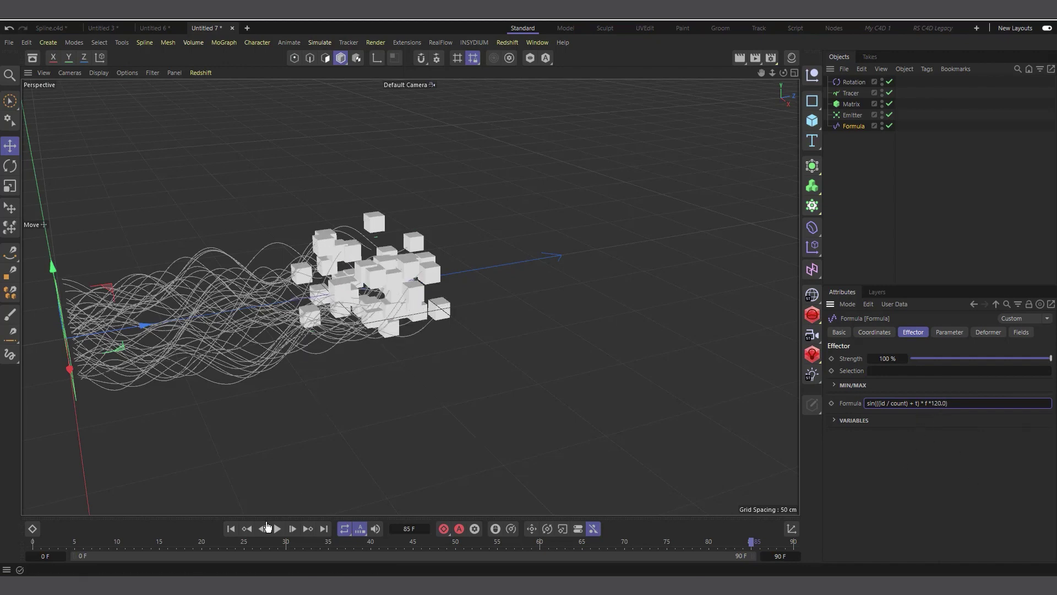
Play the animation from the first frame to check the traced paths with the new formula
left_click(231, 529)
left_click(276, 528)
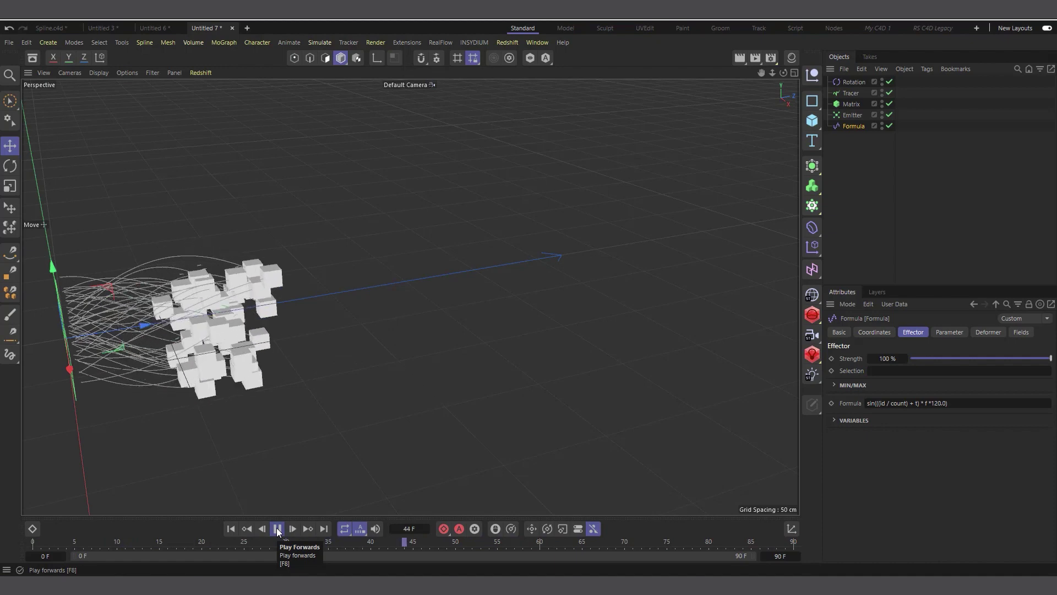
left_click(277, 529)
Extend the end of the timeline to 441 F and play the animation further into the longer range
left_click_drag(781, 557, 828, 558)
scroll(195, 208, "down", 3)
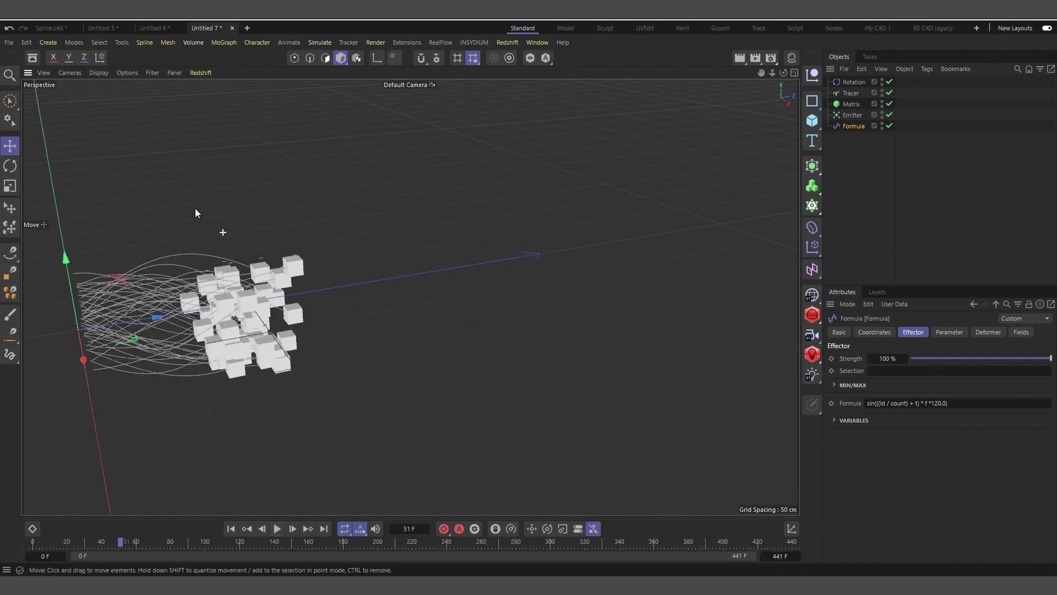
scroll(224, 240, "up", 1)
left_click(278, 529)
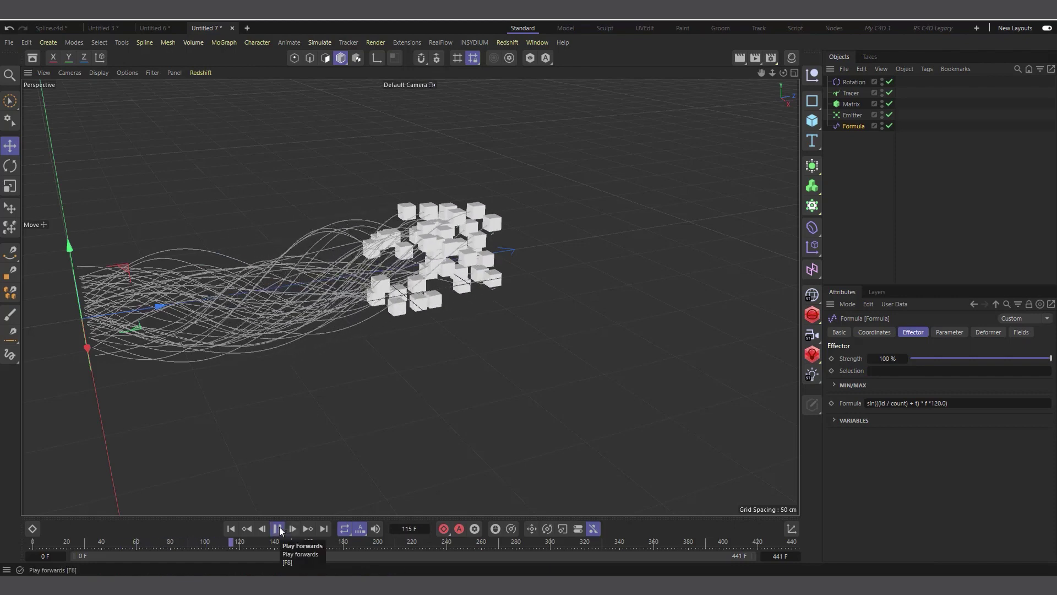
left_click(278, 529)
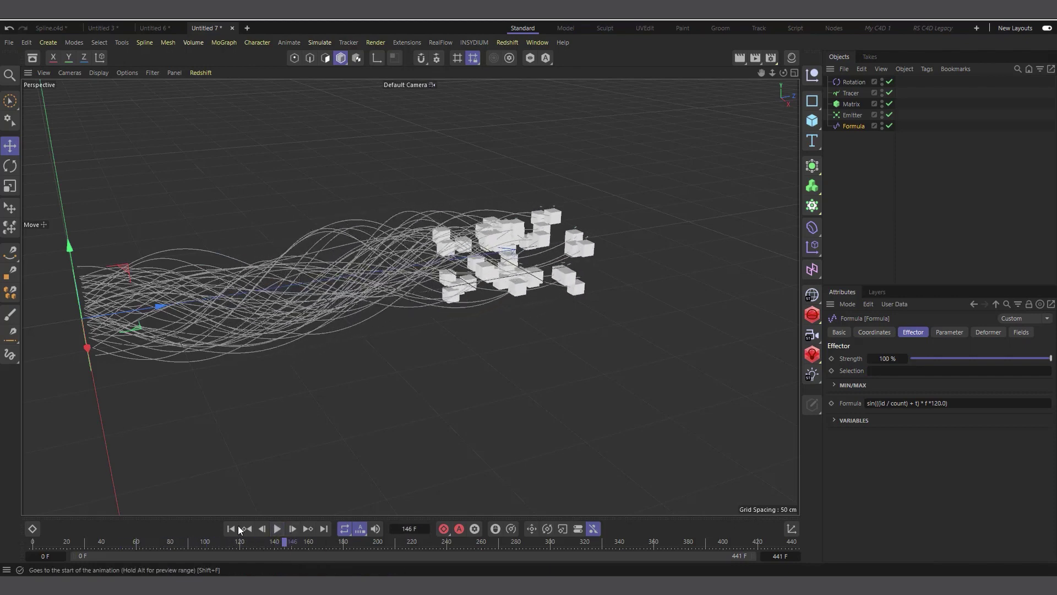
Add a Random effector and place it below the Formula effector in the object hierarchy
left_click(852, 115)
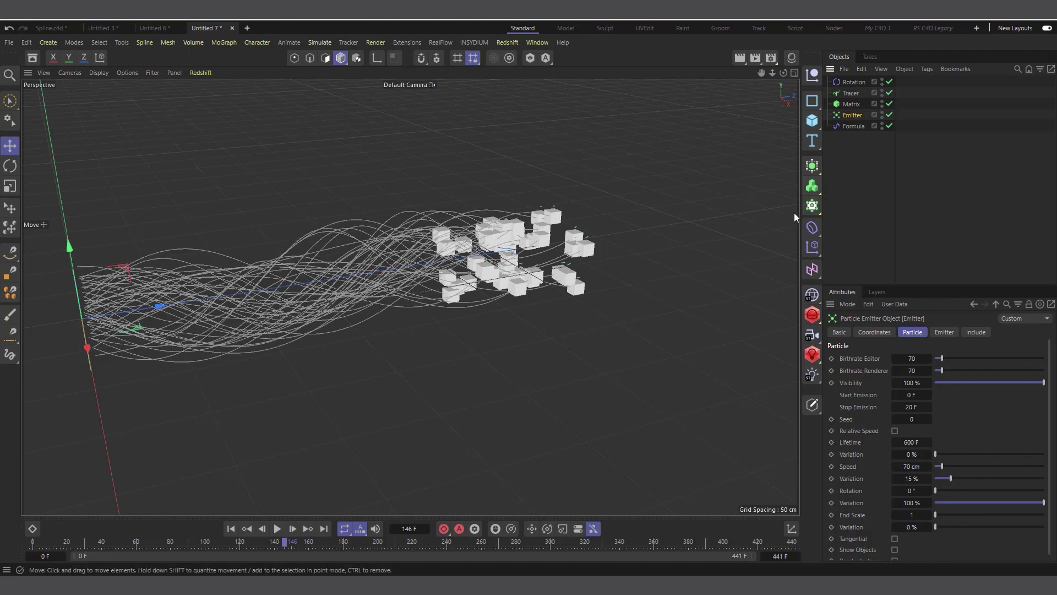
left_click(812, 247)
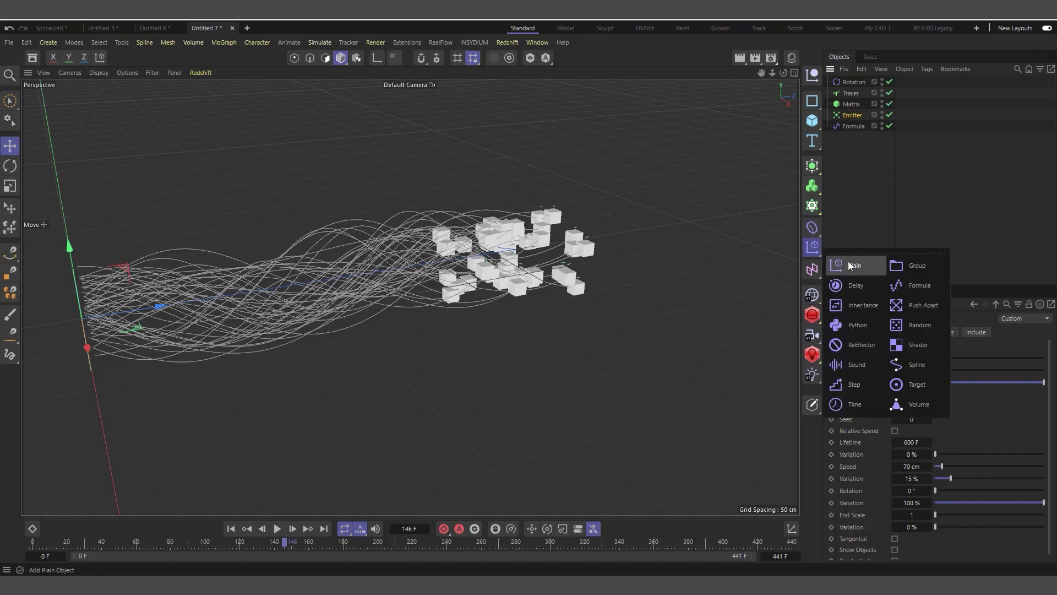
left_click(921, 326)
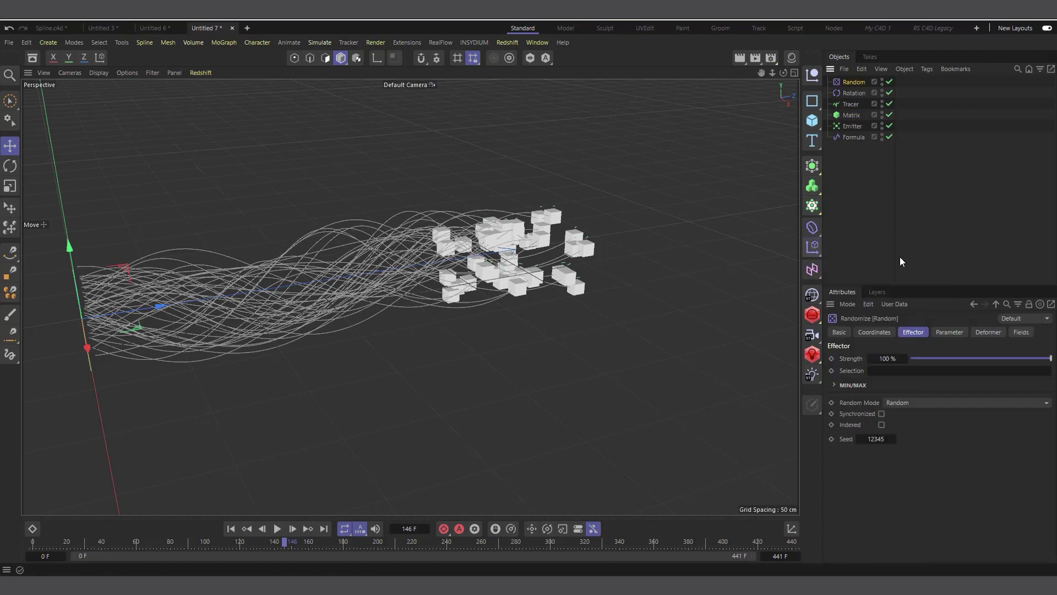
left_click_drag(856, 82, 853, 151)
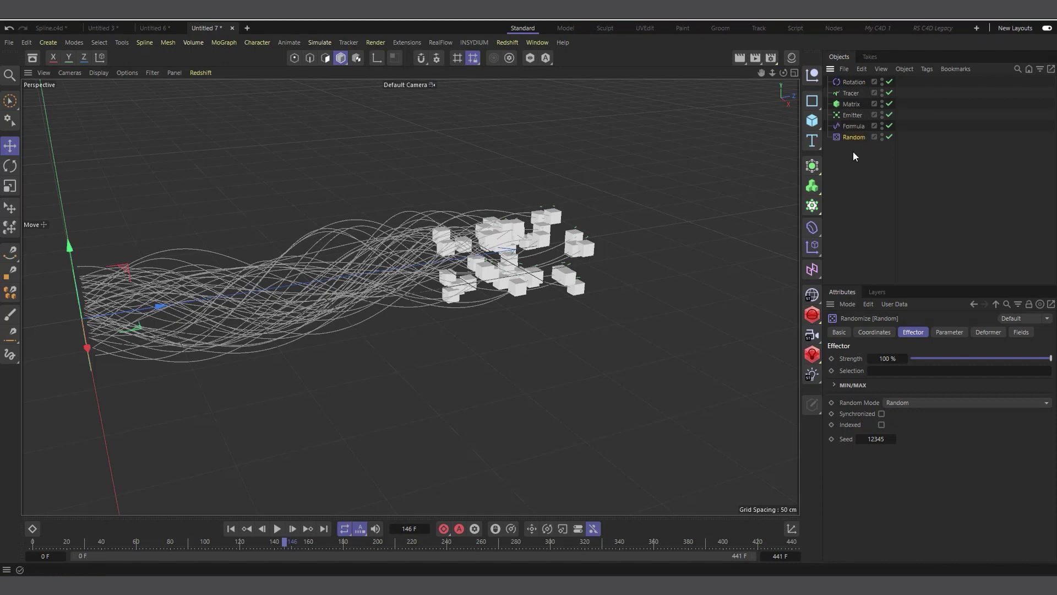
Add the Random effector to the Matrix object's effectors list, below the Formula effector
left_click(853, 104)
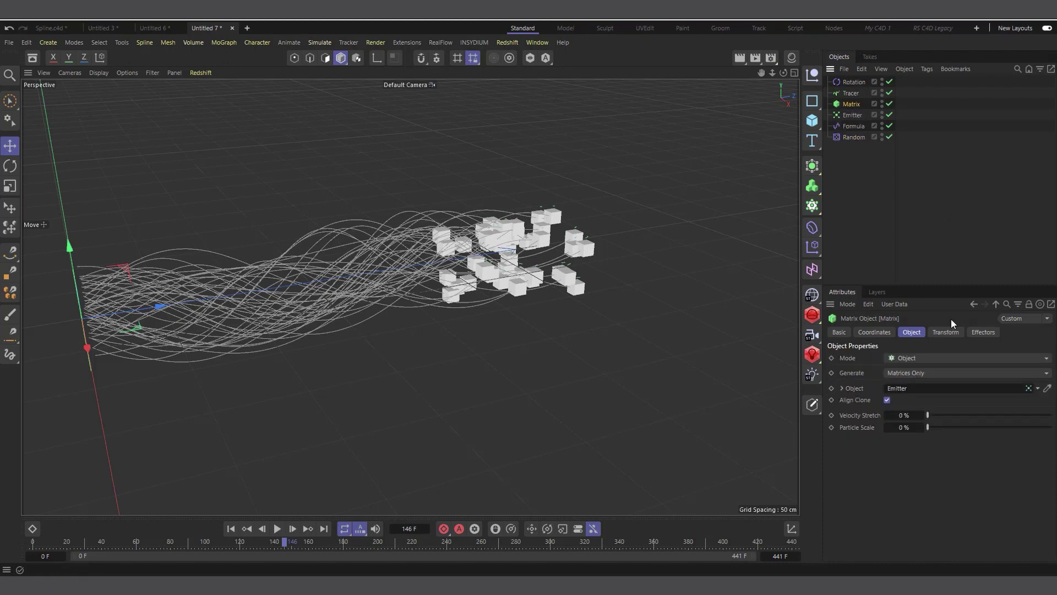
left_click(983, 332)
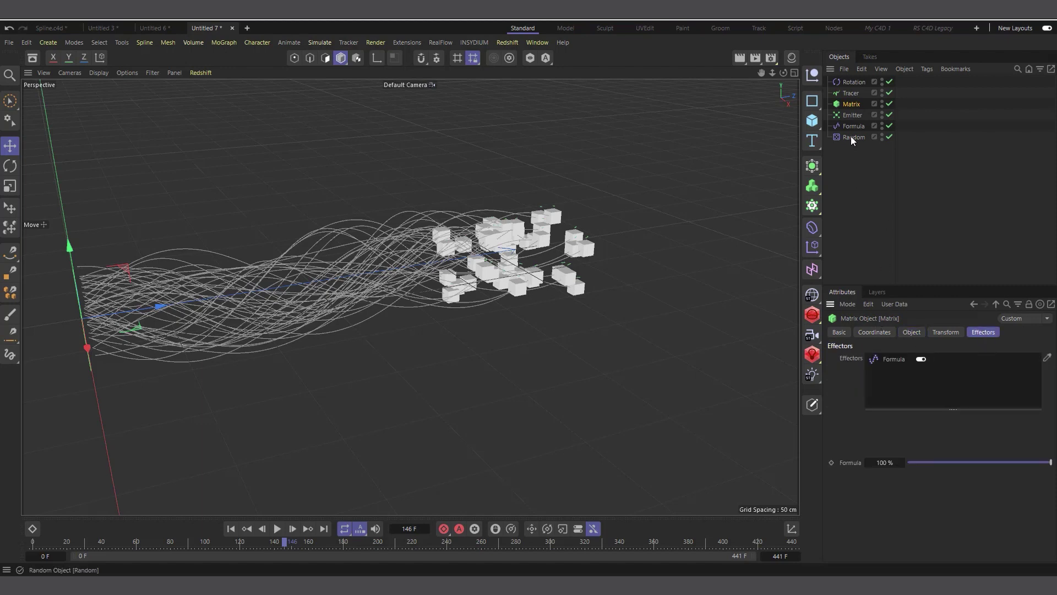
left_click_drag(850, 136, 903, 376)
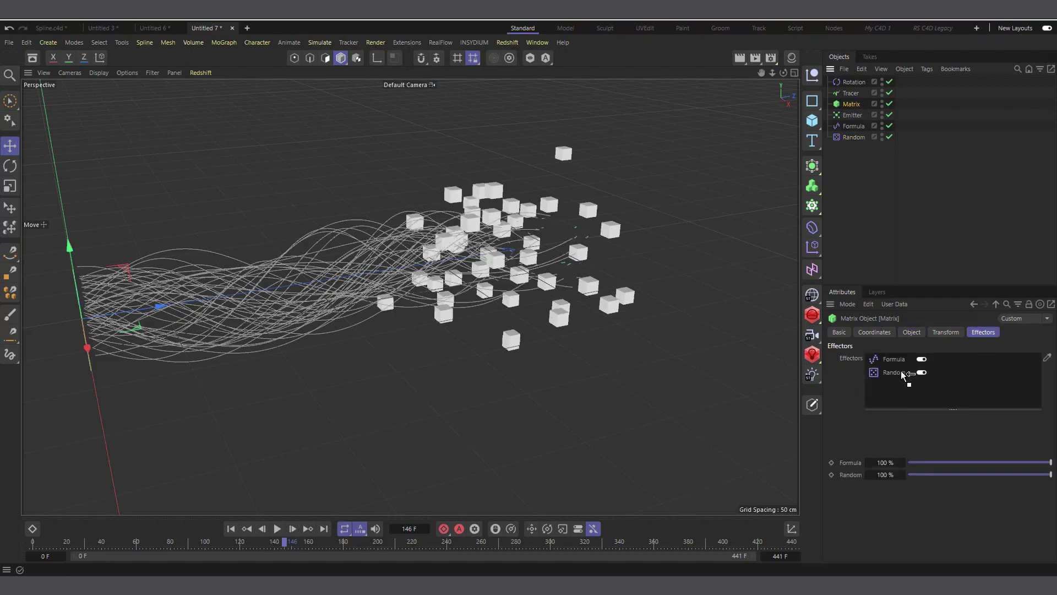
left_click(892, 375)
Set the Random effector's P.Z position offset to 0 cm
left_click(852, 137)
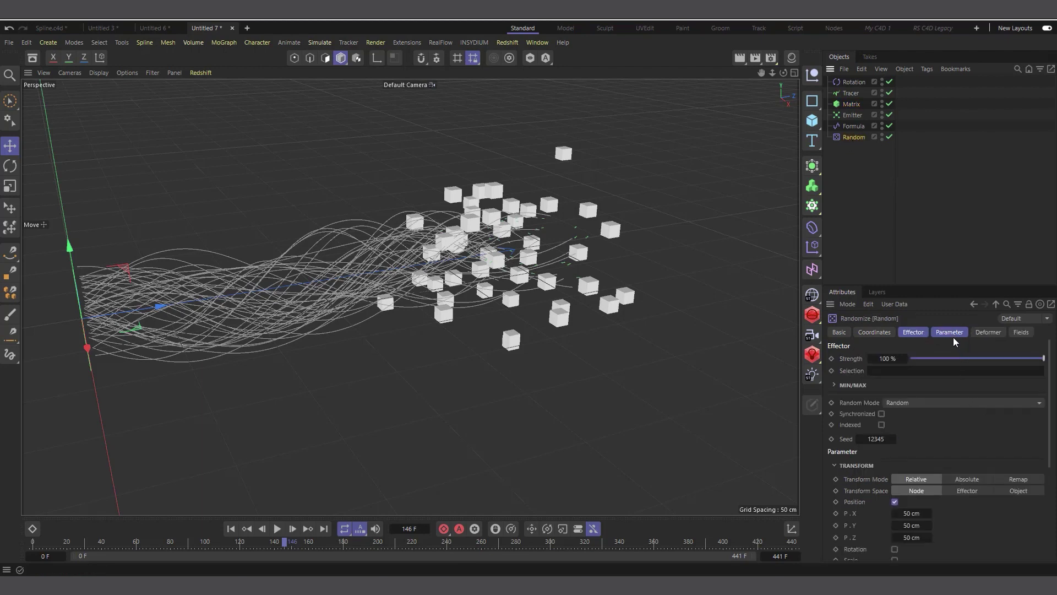
left_click(948, 332)
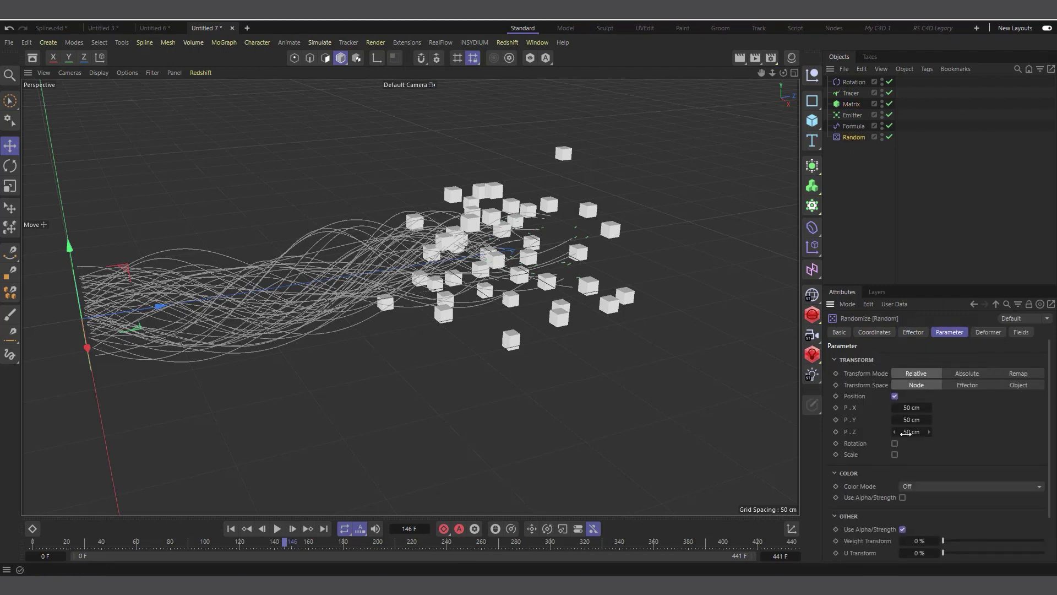
double_click(909, 433)
type("0")
key("Return")
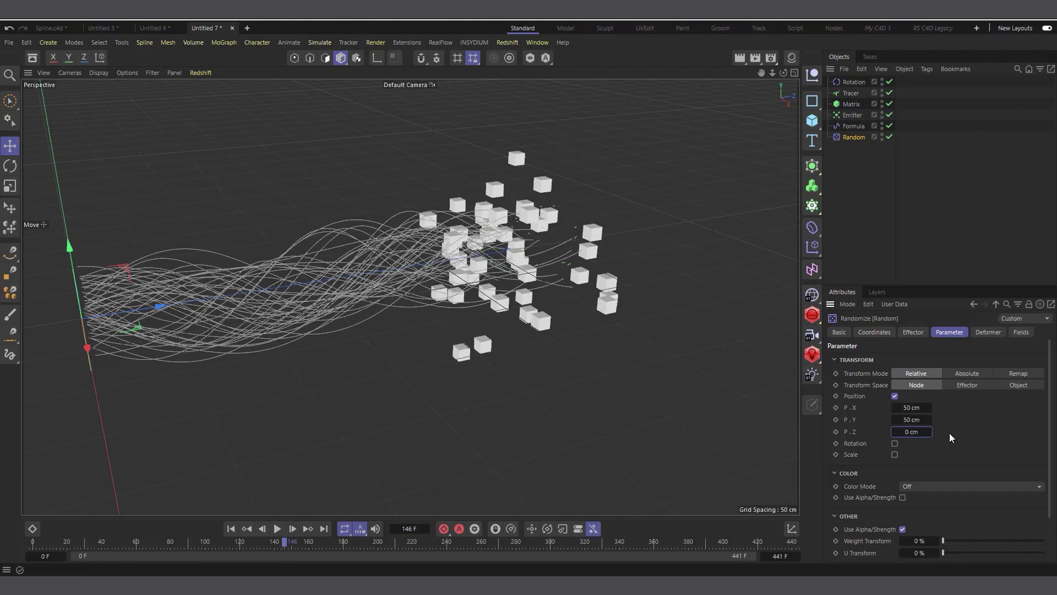
Set the Random effector's P.X and P.Y position offsets to 25 cm each
double_click(911, 420)
double_click(911, 407)
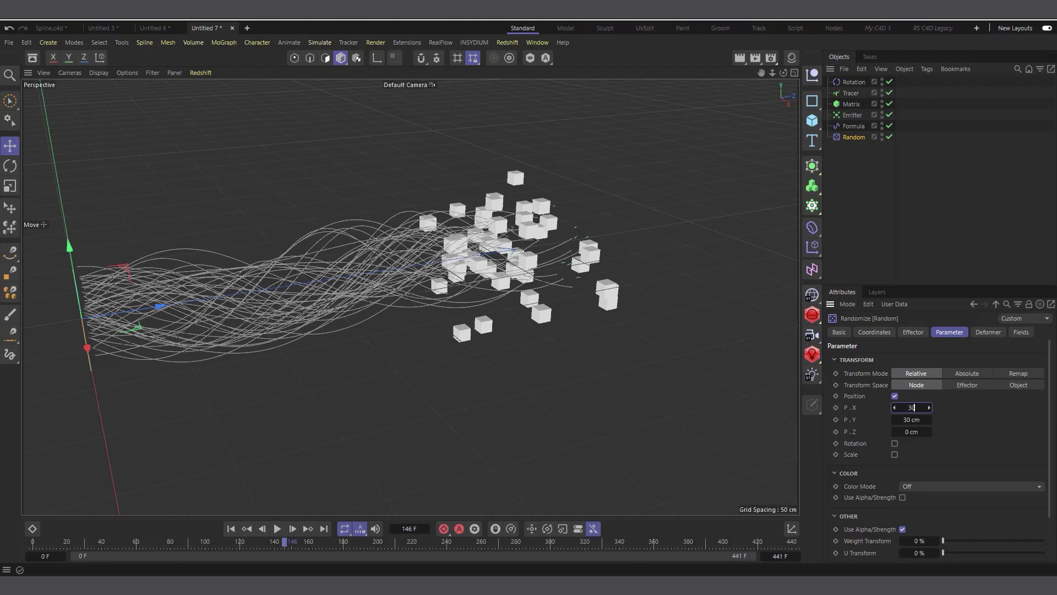
type("30")
key("Return")
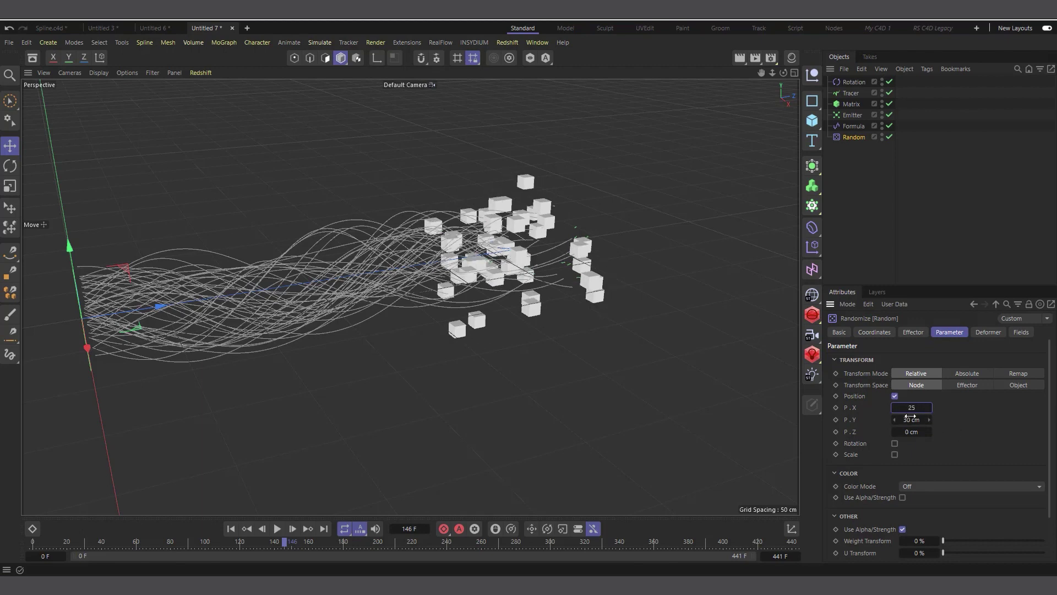
double_click(911, 419)
key("BackSpace")
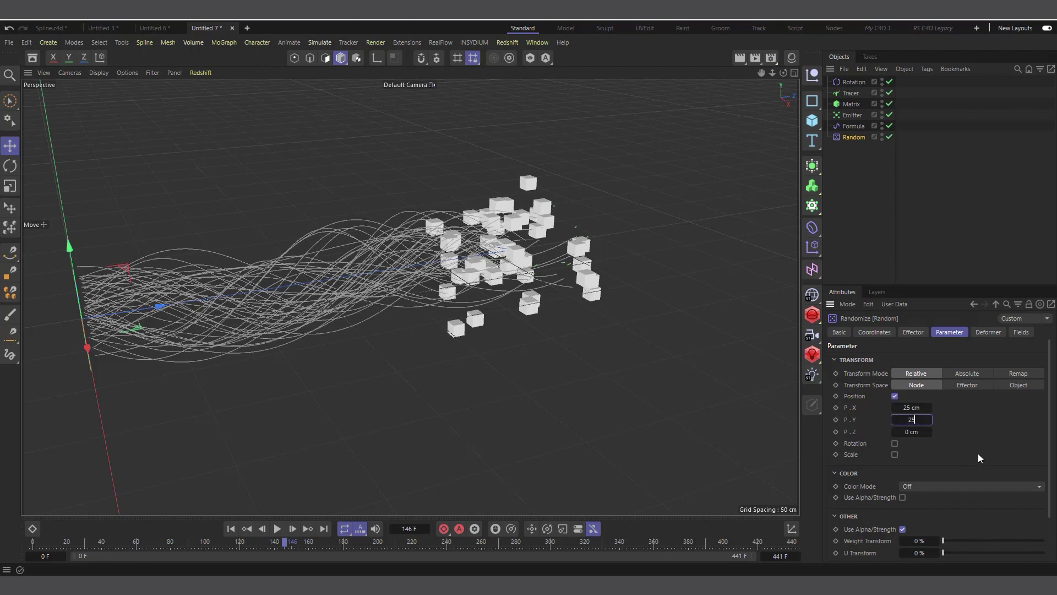
type("25")
key("Return")
Replay the animation from the first frame to check the randomized particle positions
left_click(278, 529)
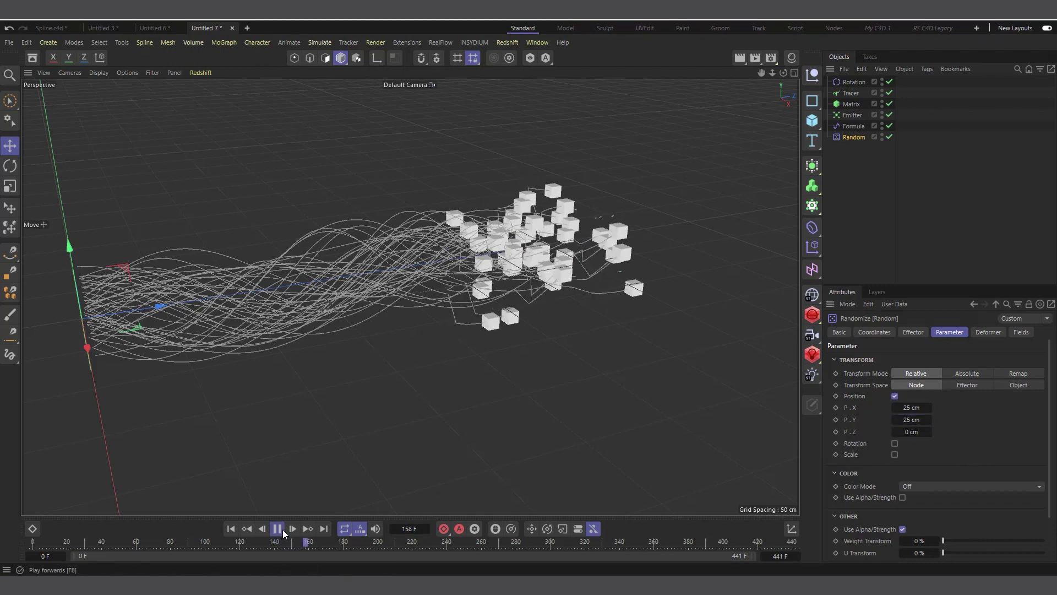
left_click(277, 529)
left_click(230, 528)
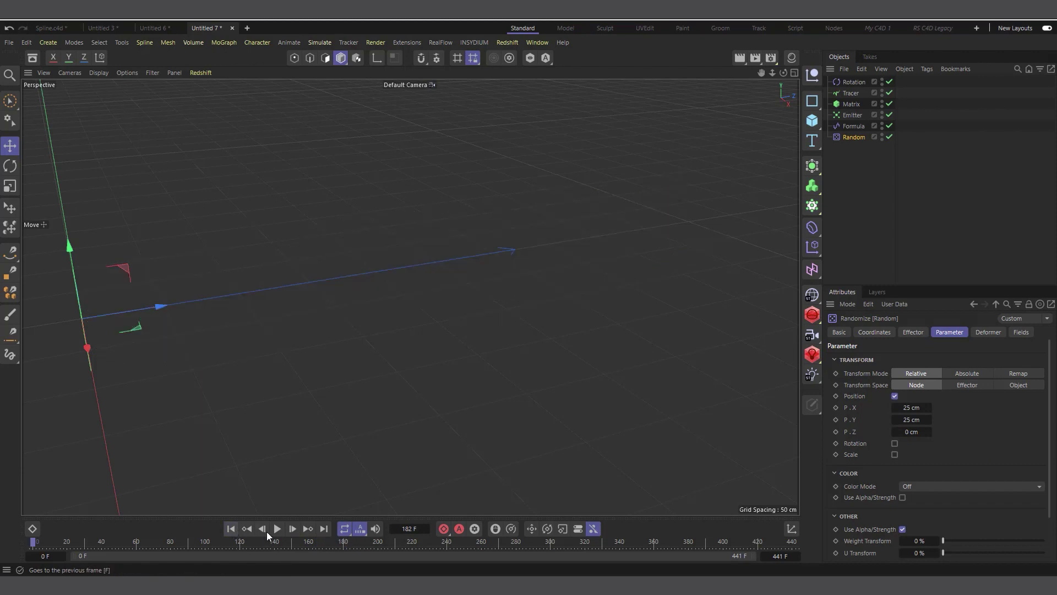
left_click(277, 529)
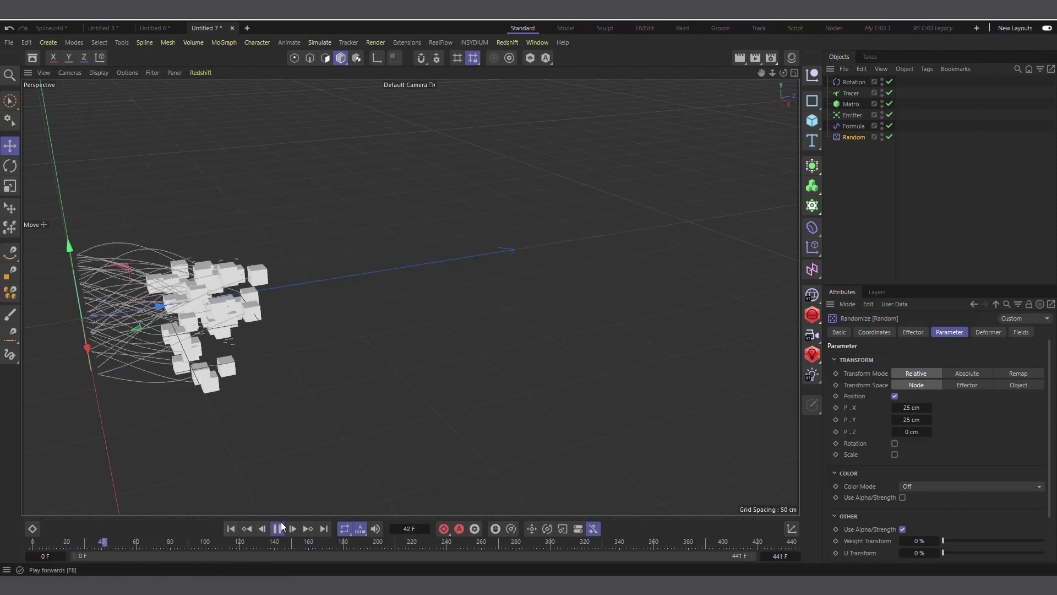
left_click(278, 528)
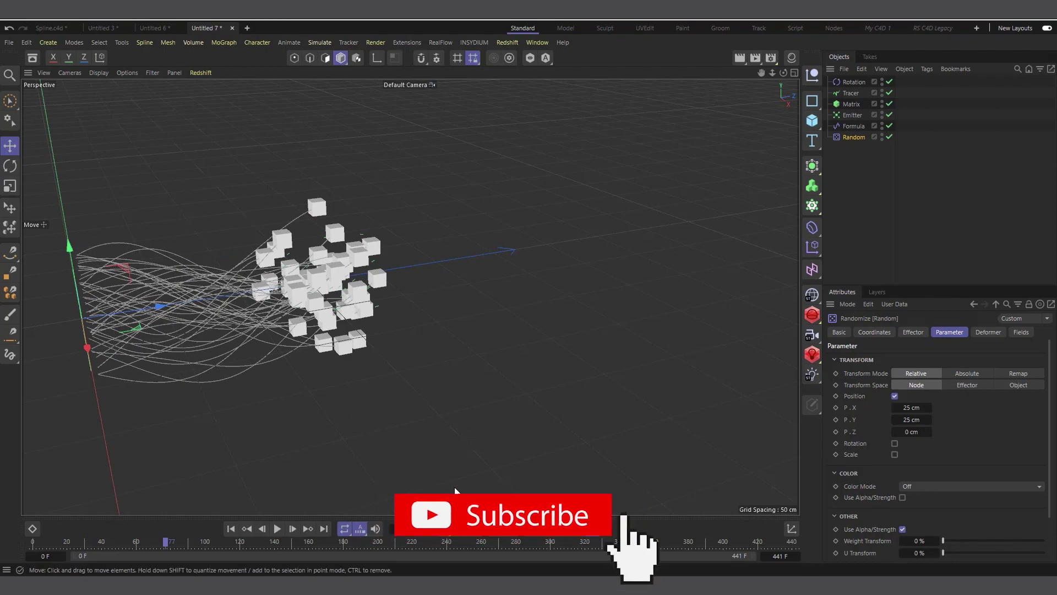
Examine the playing particle trails up close from a side view
left_click(278, 529)
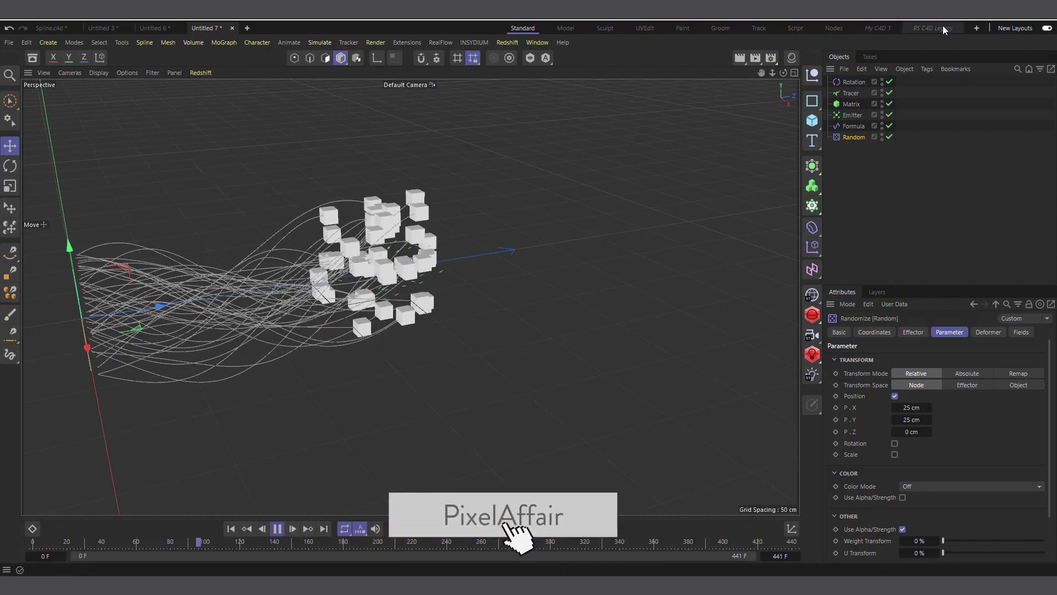
mouse_move(783, 72)
left_mouse_down()
mouse_move(768, 77)
mouse_move(775, 58)
left_mouse_up()
scroll(551, 357, "up", 5)
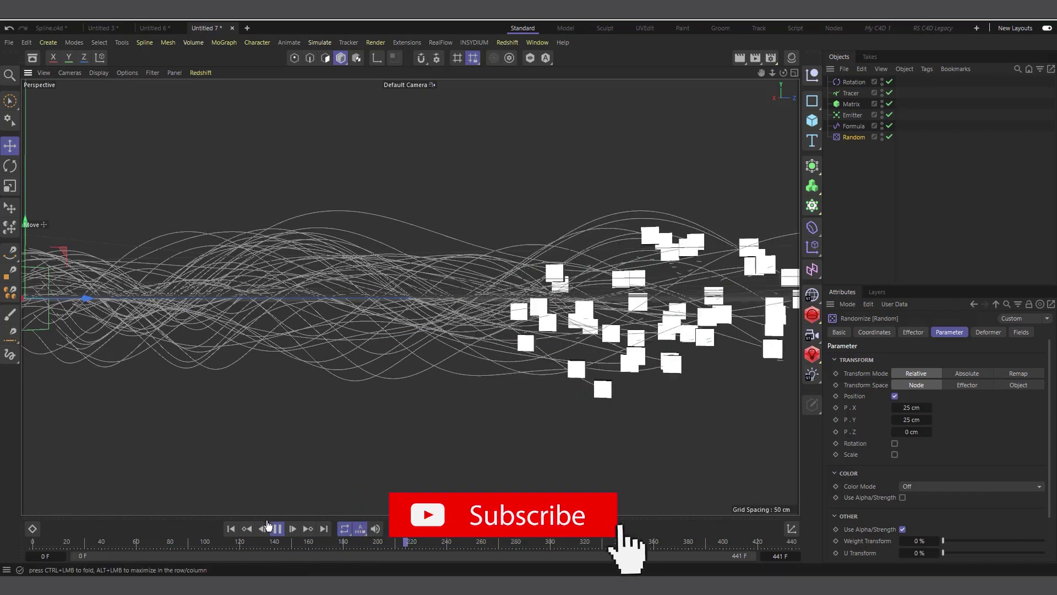
left_click(230, 528)
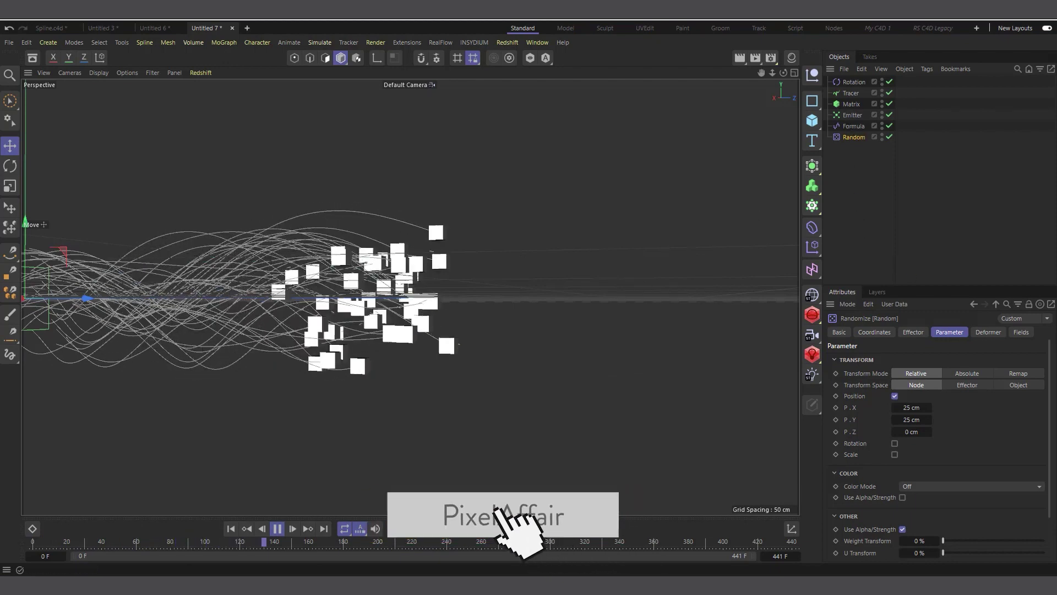
scroll(655, 234, "up", 3)
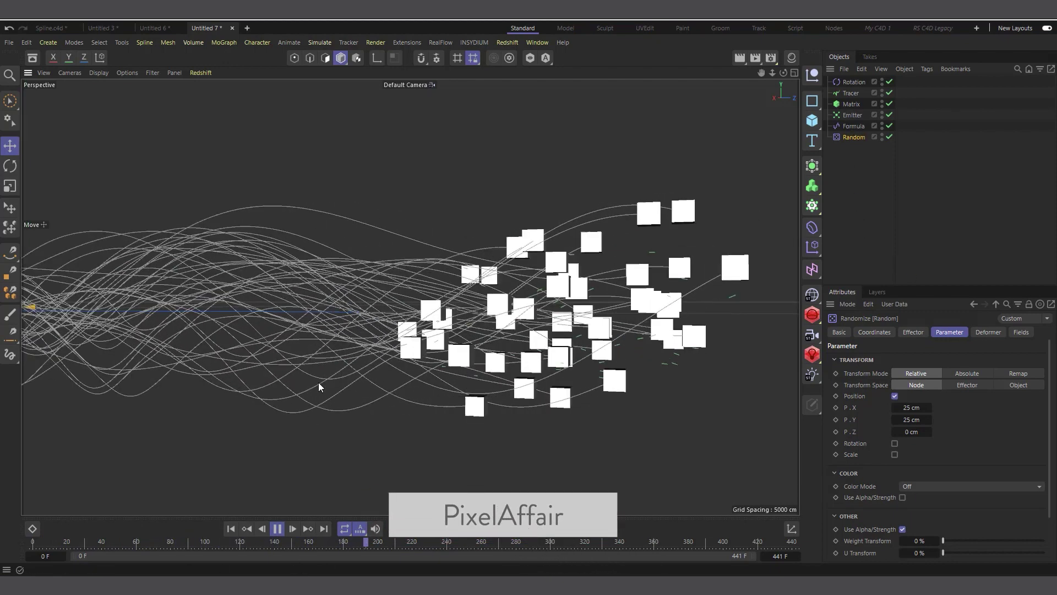
scroll(175, 361, "up", 3)
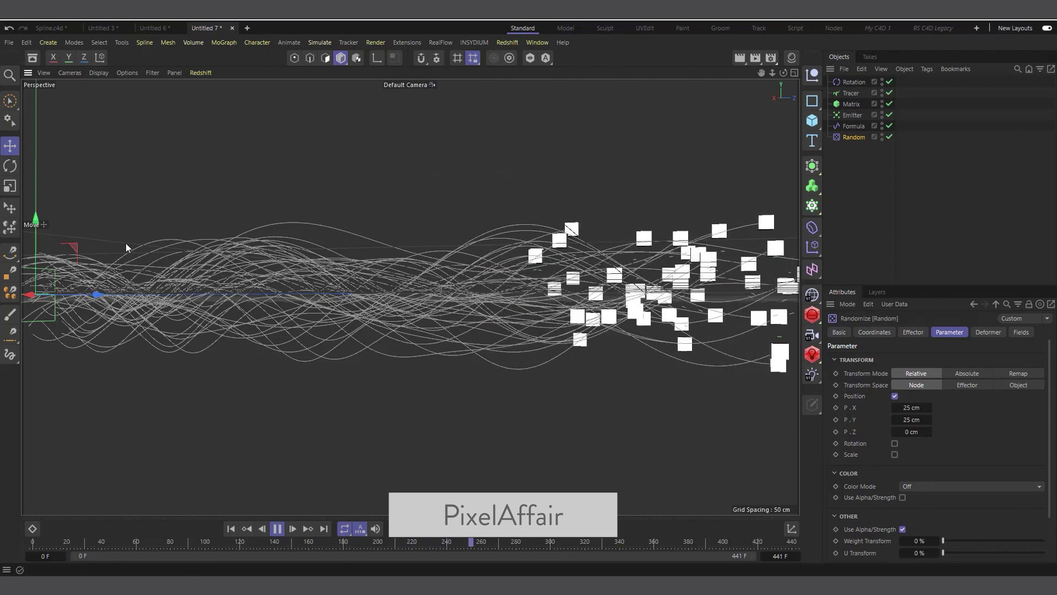
Limit the Tracer's trails from the end with an amount of 88 and replay the animation to check their length
left_click(850, 92)
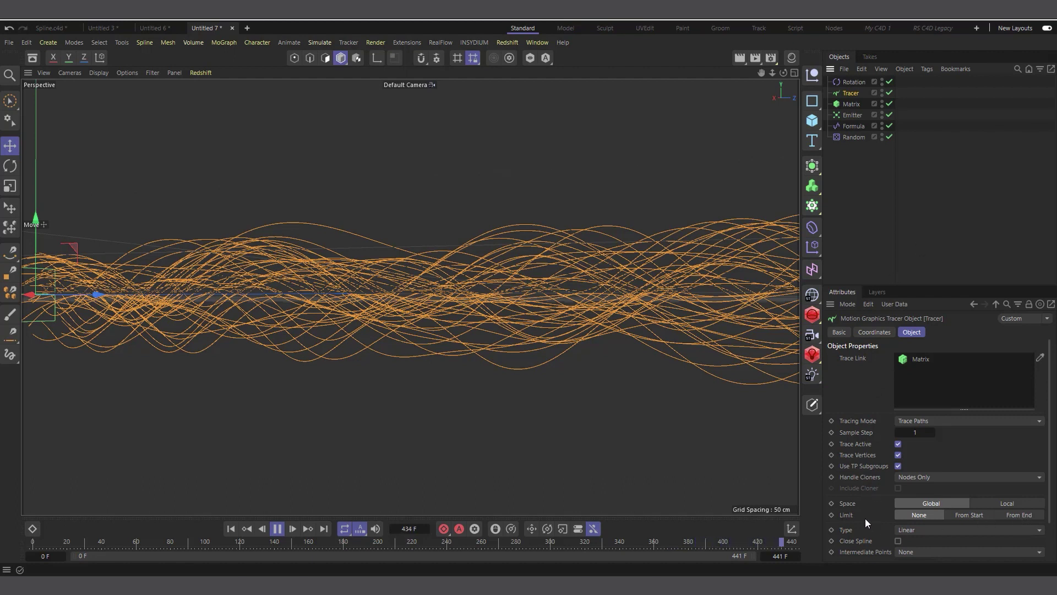
left_click(1015, 515)
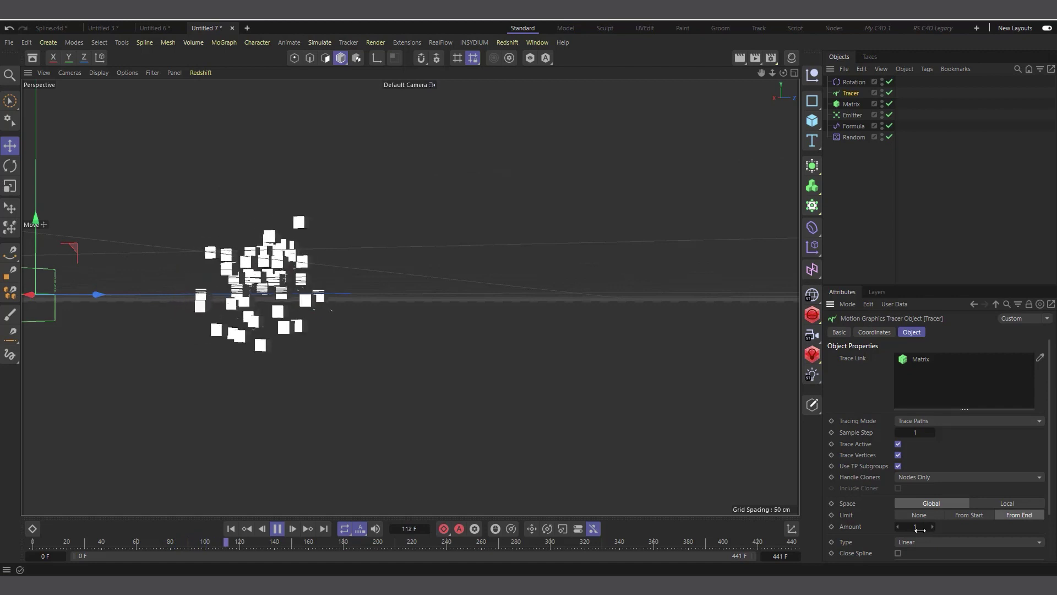
left_click_drag(919, 529, 930, 529)
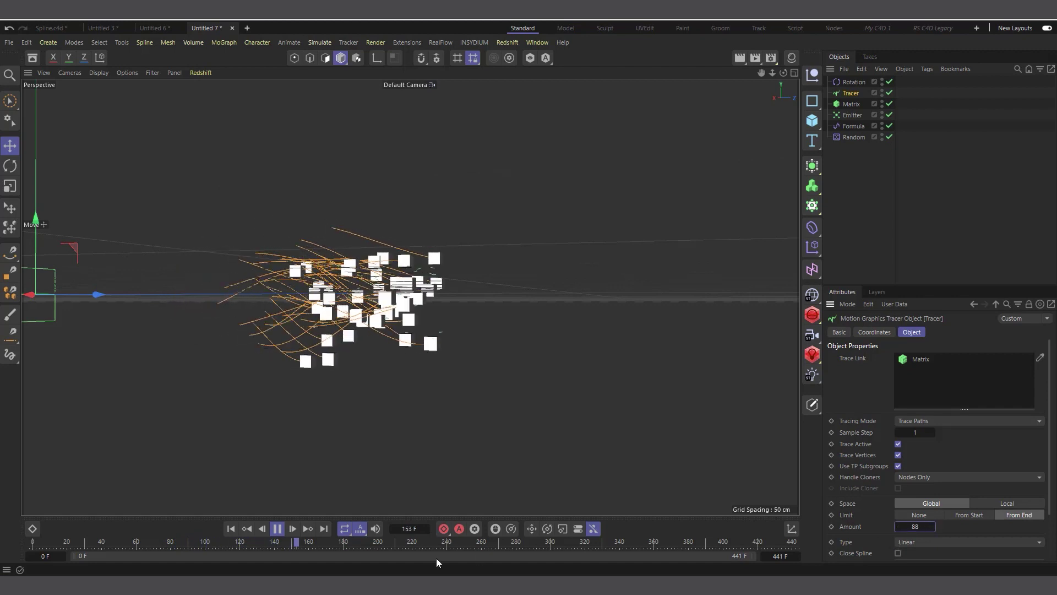
left_click(231, 530)
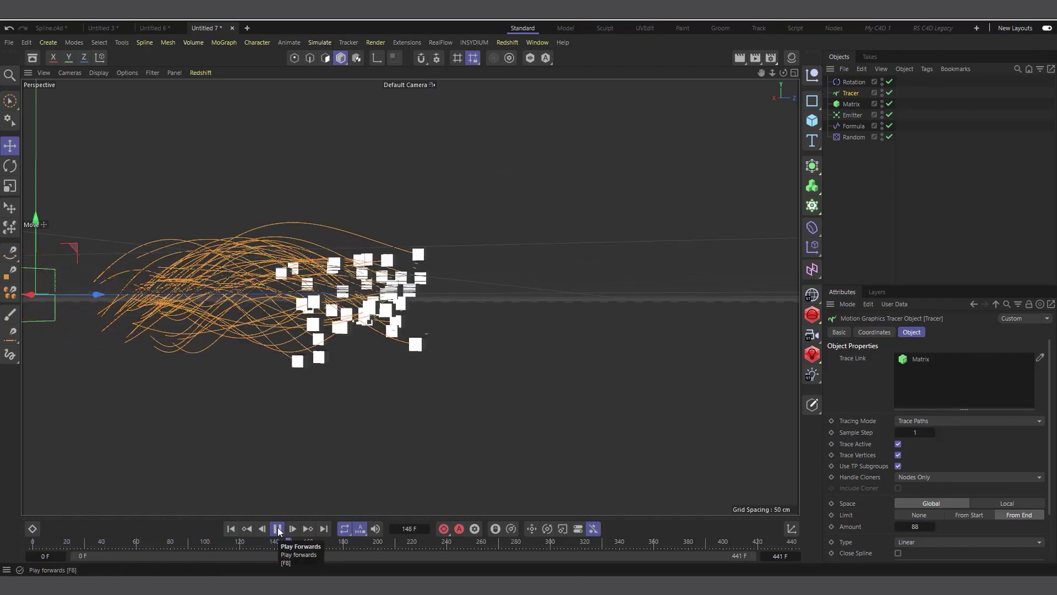
left_click(277, 529)
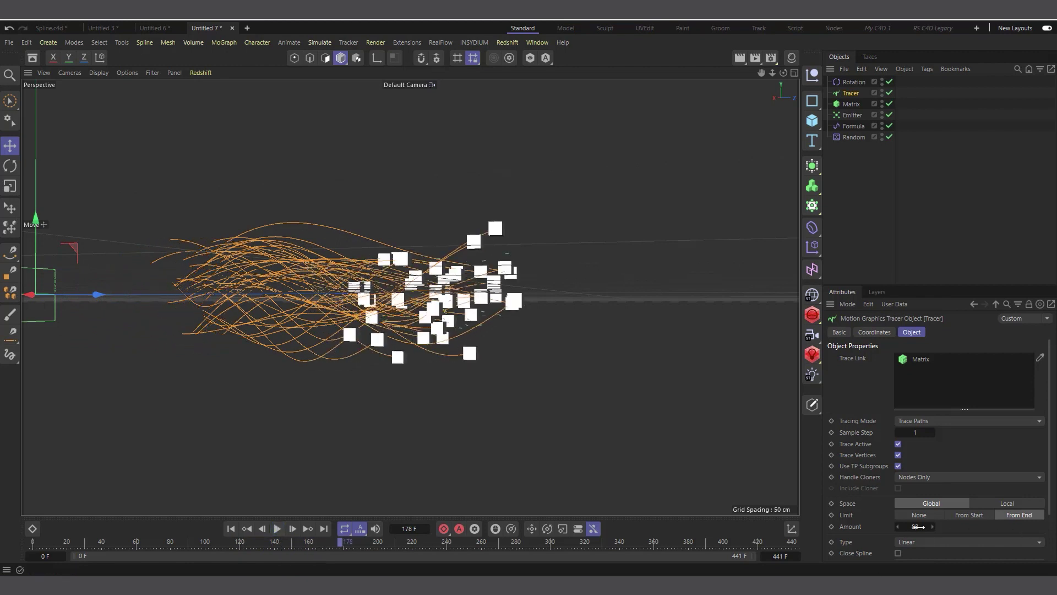
Set the Tracer's limit amount to 120, check it in playback, and raise it to 150
left_click(918, 526)
left_click(231, 528)
left_click(277, 528)
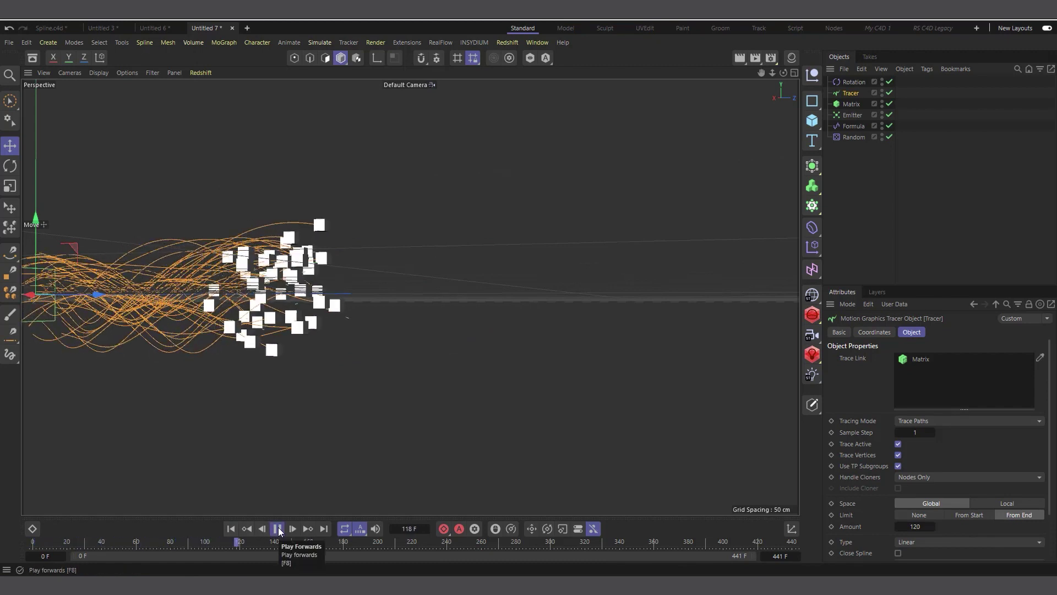
left_click(277, 528)
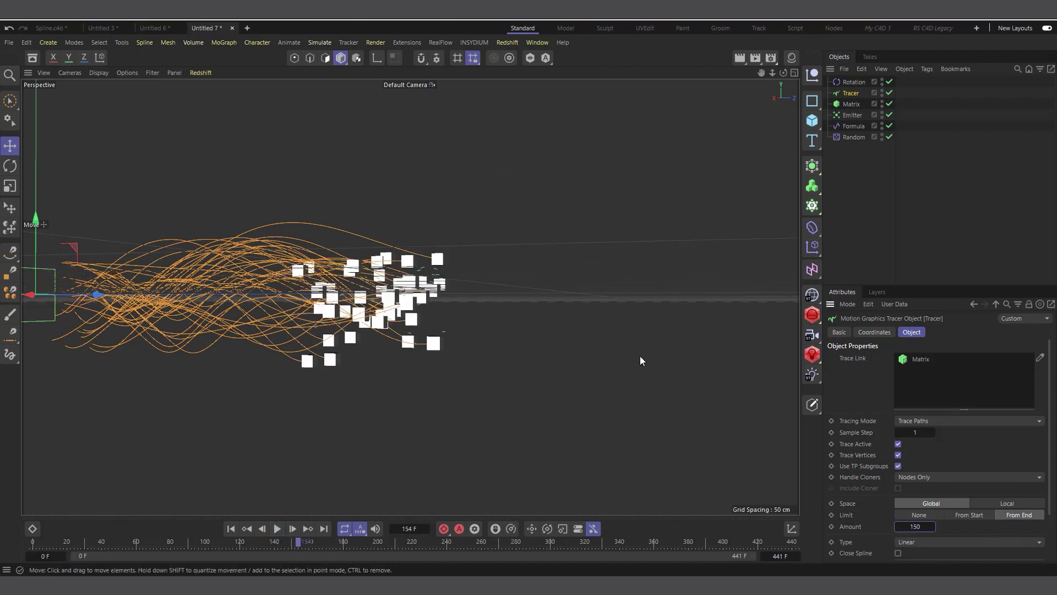
Replay the animation from the first frame to examine the lengthened trails up close
scroll(611, 251, "up", 3)
scroll(605, 279, "down", 1)
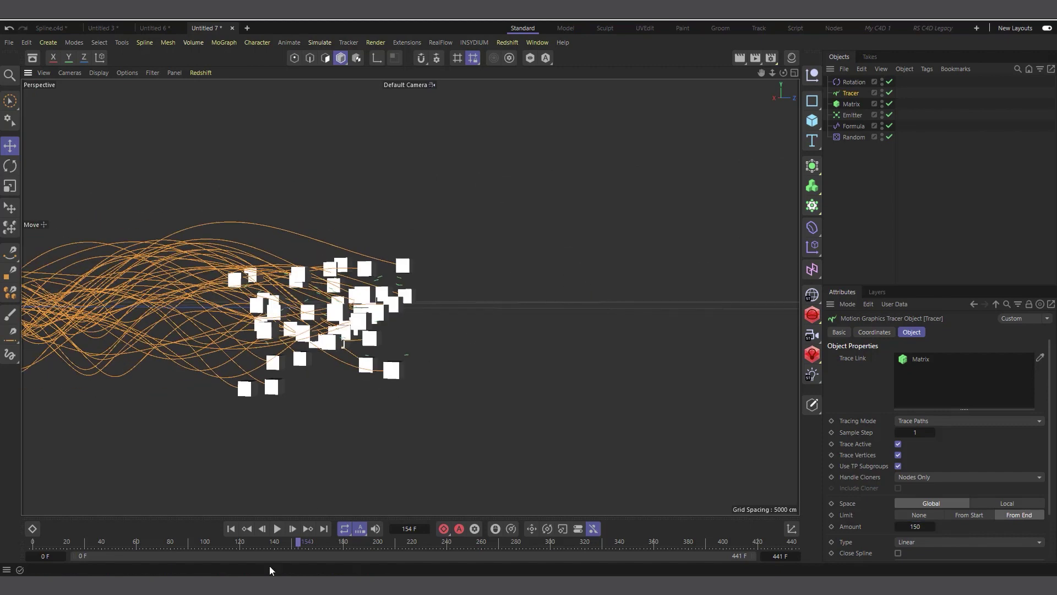
left_click(277, 529)
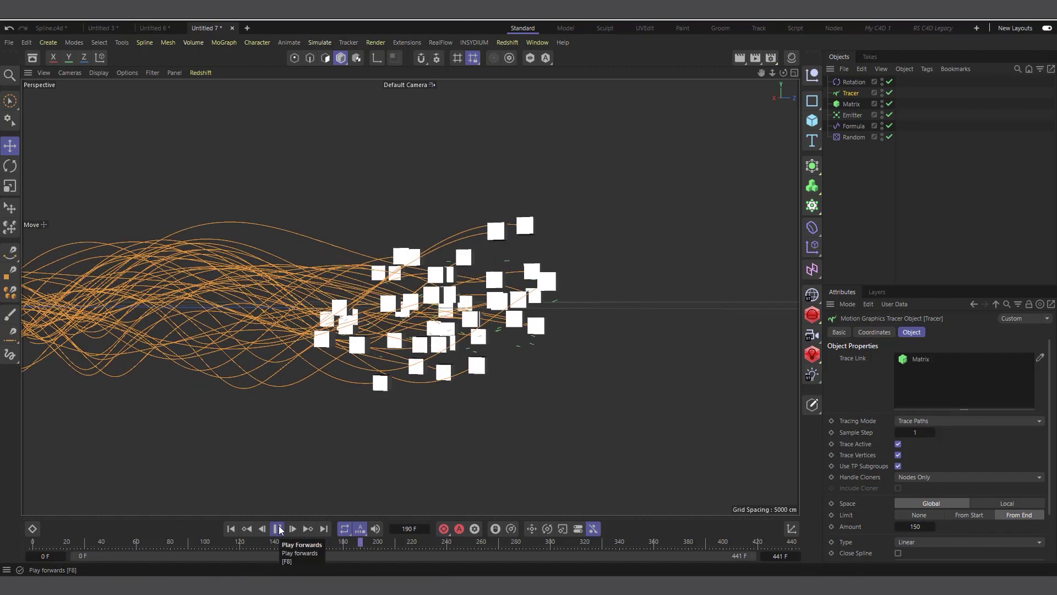
left_click(278, 528)
left_click(230, 528)
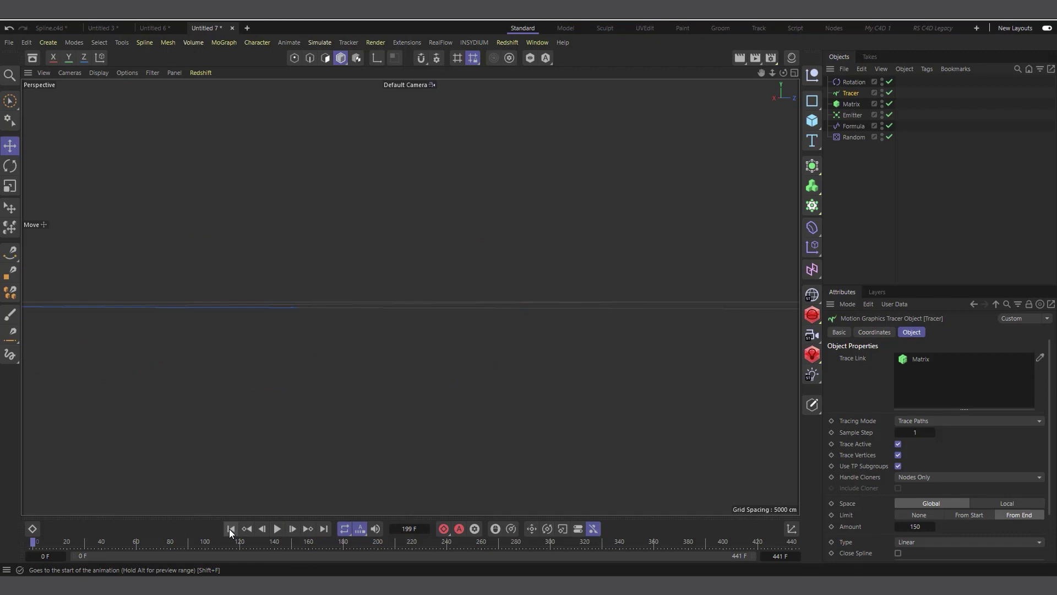
left_click(276, 528)
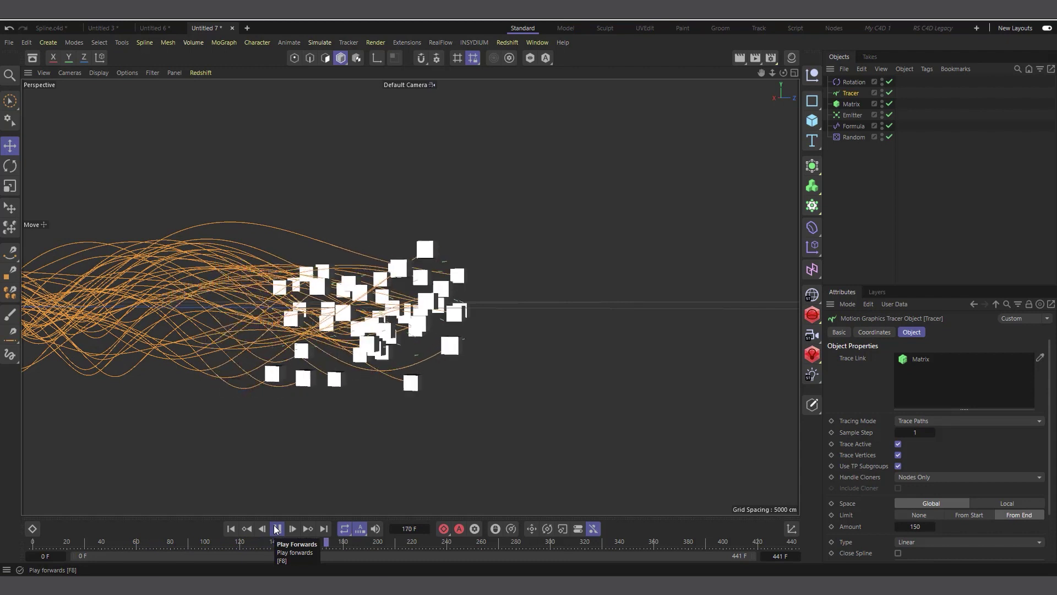
left_click(276, 529)
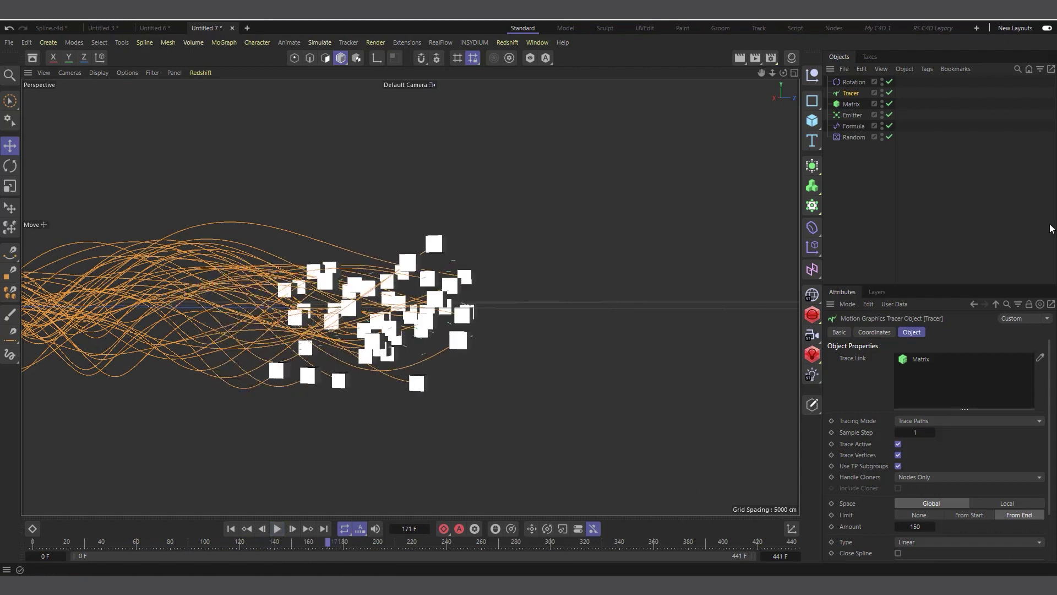
Copy the Jack Input object from the Untitled 6 document and paste it into Untitled 7
left_click(156, 28)
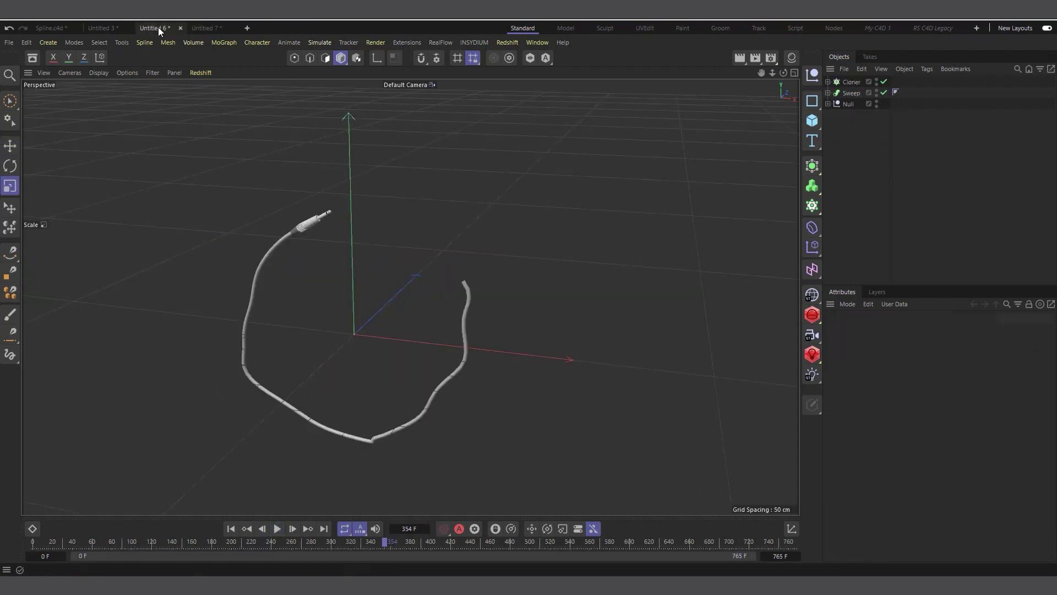
left_click(828, 81)
left_click(856, 94)
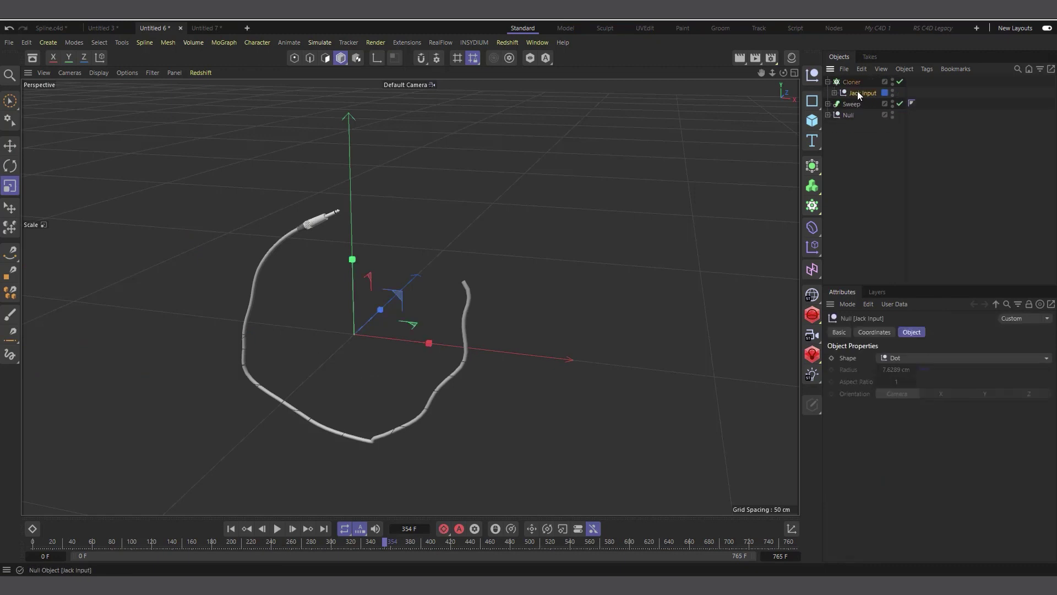
right_click(857, 92)
key("Escape")
left_click(207, 29)
left_click(850, 163)
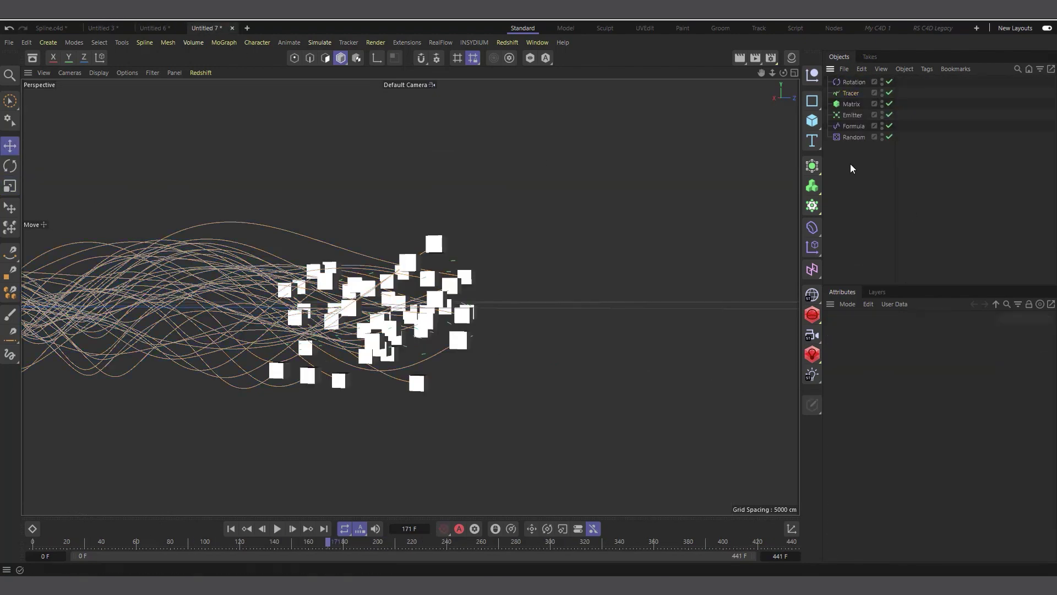
left_click(861, 69)
left_click(890, 125)
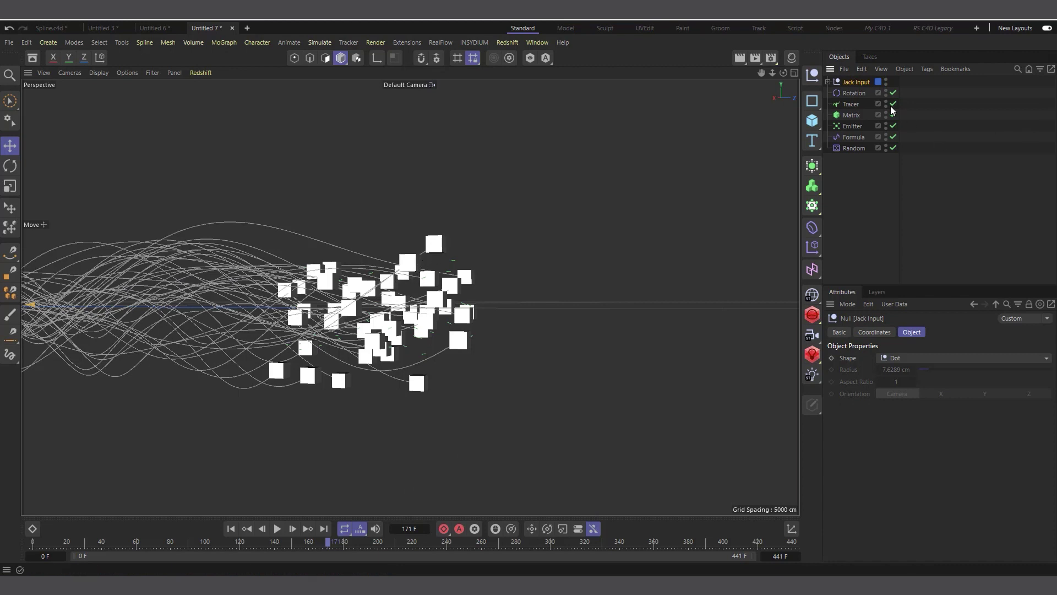
Add a Cloner and make the Jack Input object its child
left_click(812, 206)
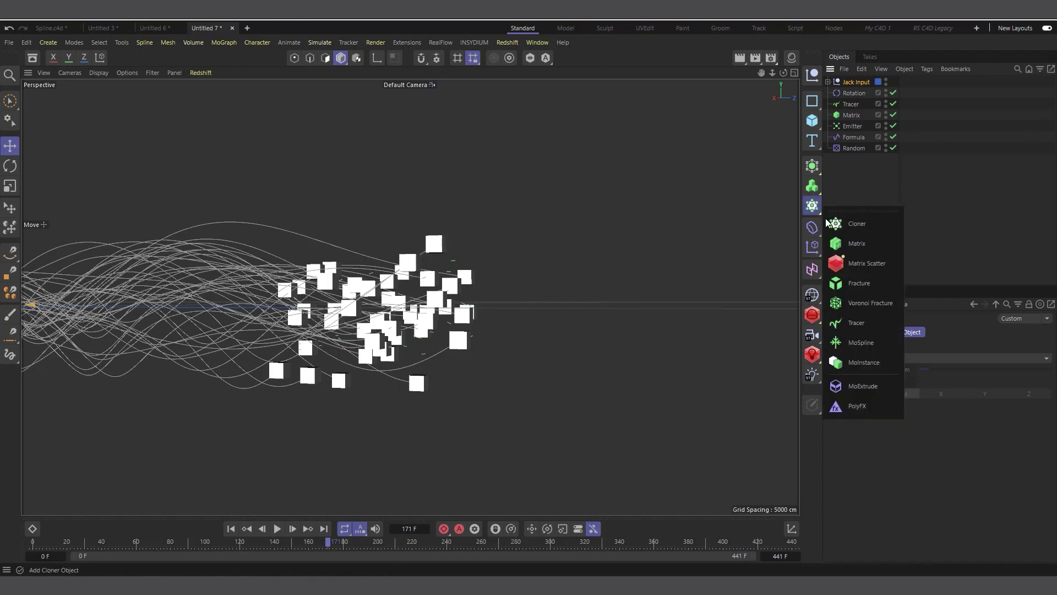
left_click(866, 224)
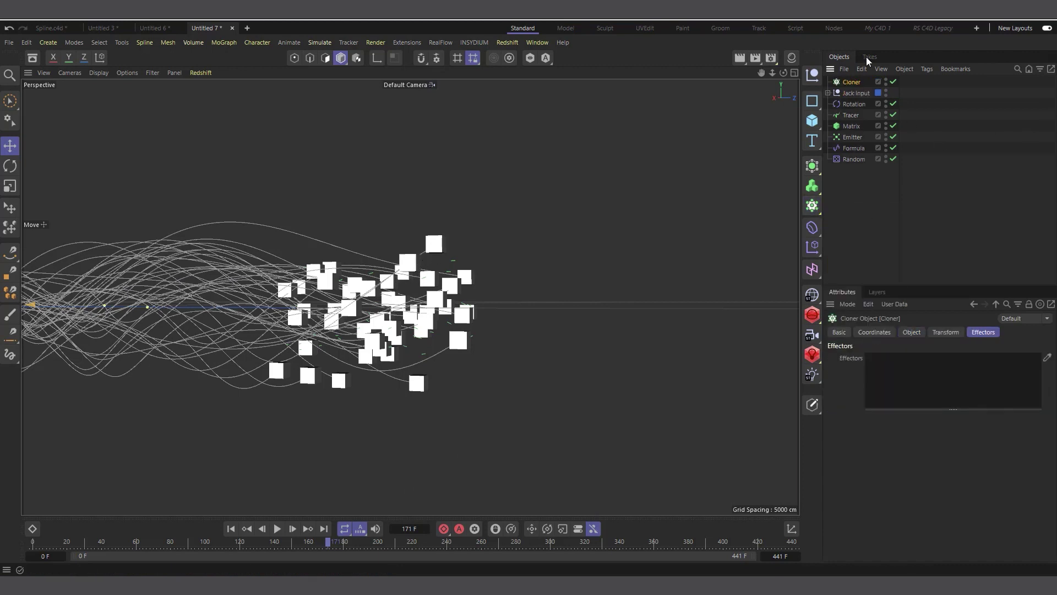
left_click_drag(856, 87, 857, 87)
left_click(850, 82)
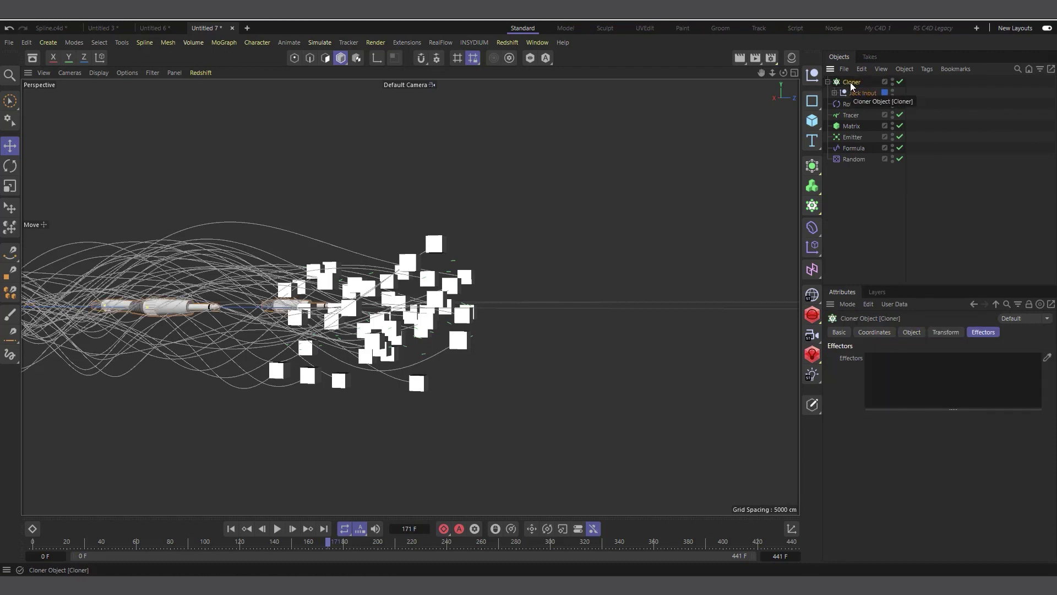
Set the Cloner's mode to Object and use the Tracer as its distribution object
left_click(907, 332)
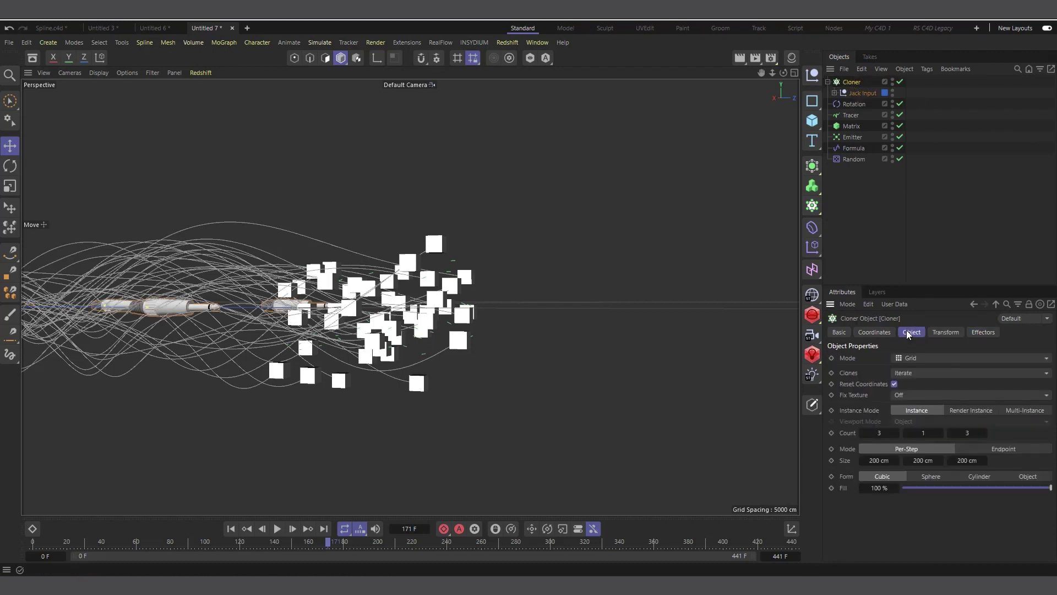
left_click(909, 359)
left_click(916, 372)
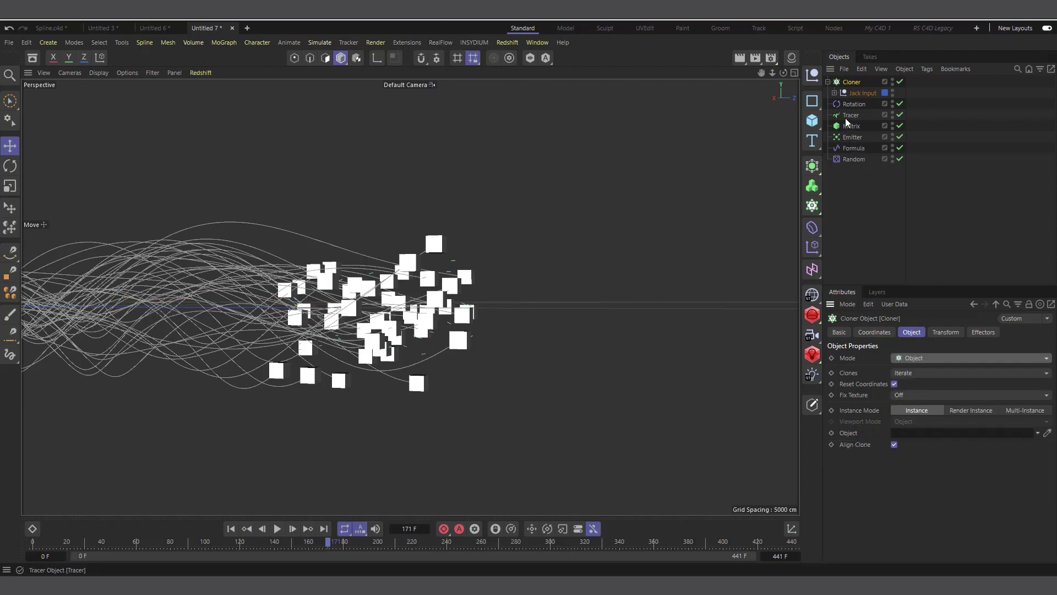
left_click_drag(847, 114, 919, 438)
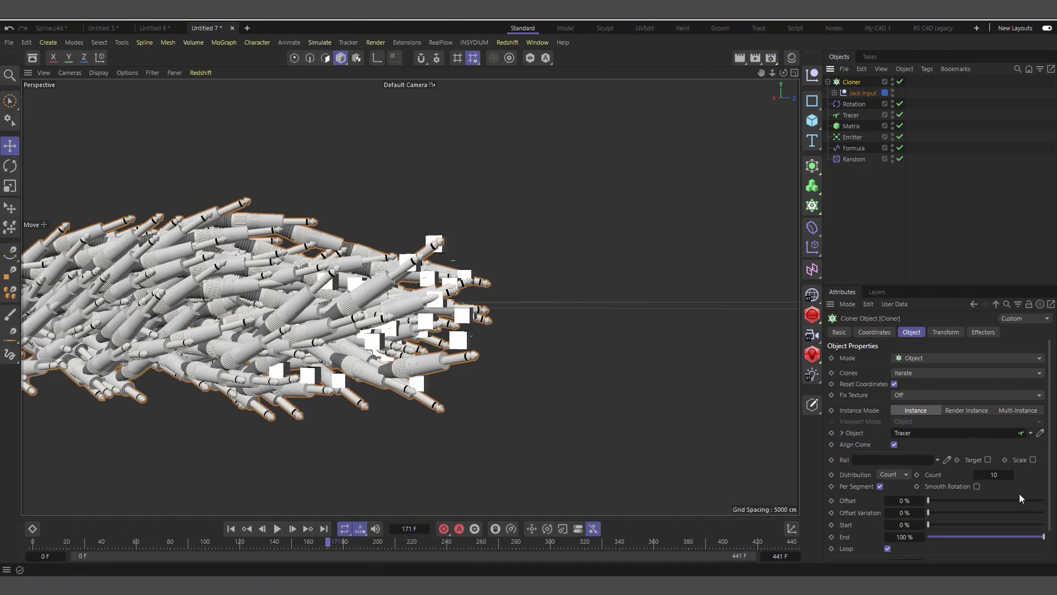
Place one clone at each trail's tip by setting Count to 1 and Offset to 100 %, with Loop disabled
left_click(997, 475)
key("Return")
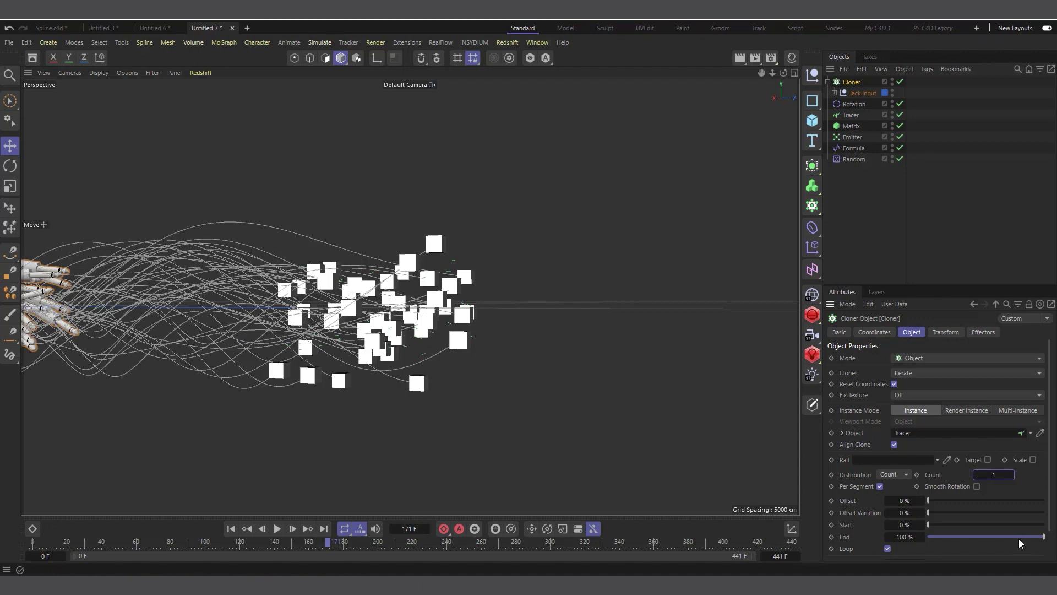
left_click_drag(931, 501, 1045, 499)
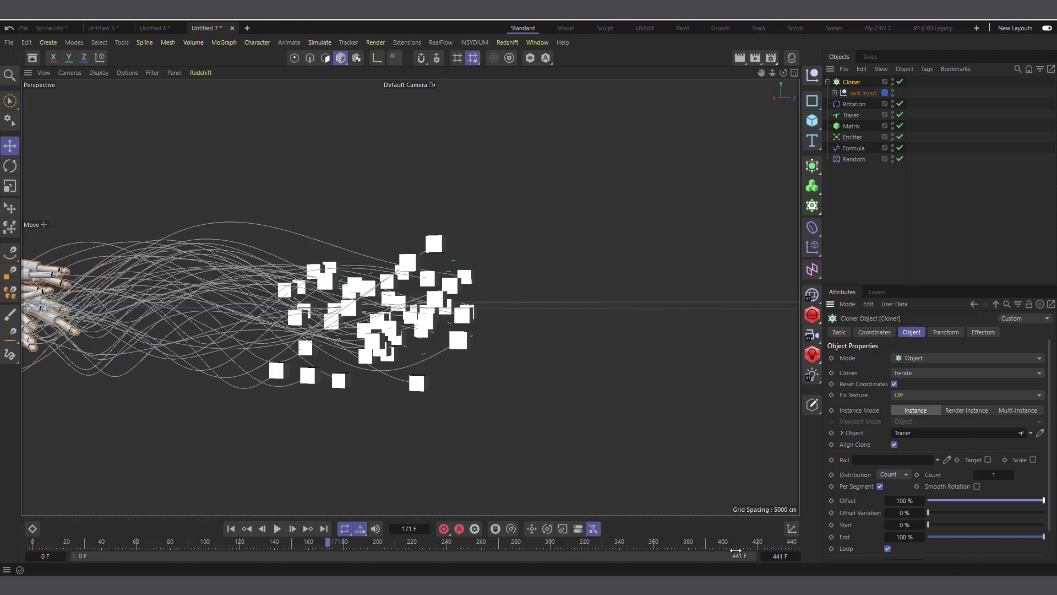
left_click(887, 549)
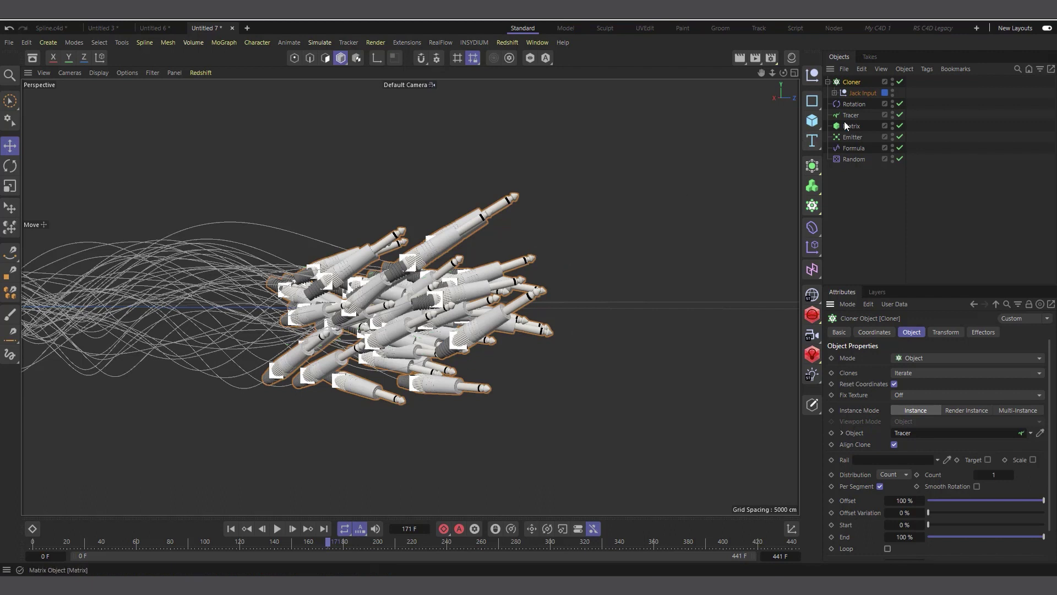
Scale the Jack Input object down to about 65 %
left_click(861, 94)
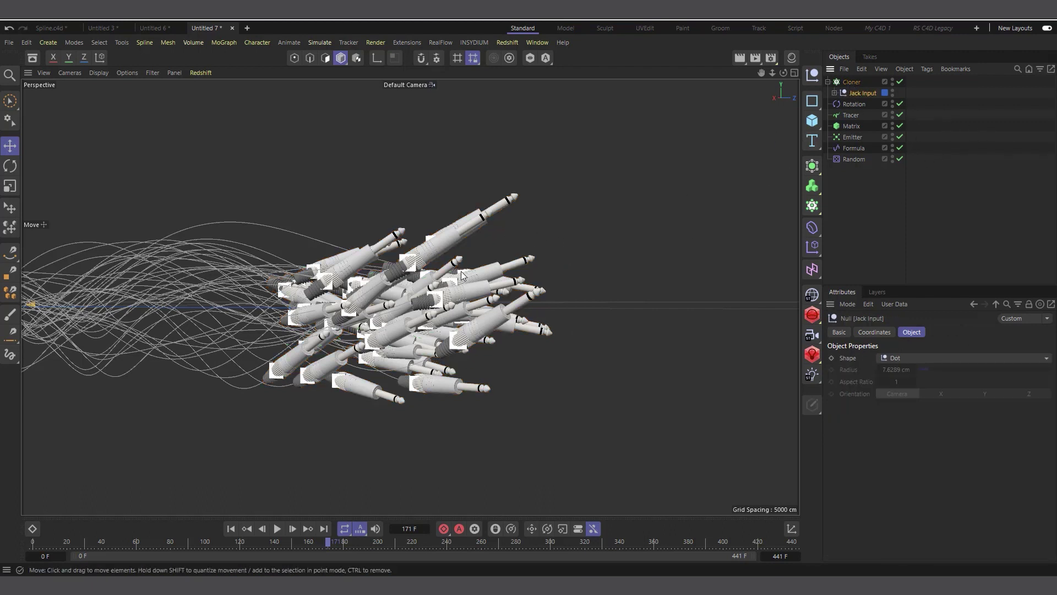
mouse_move(626, 234)
left_mouse_down()
mouse_move(547, 268)
mouse_move(526, 264)
left_mouse_up()
key("ctrl+z")
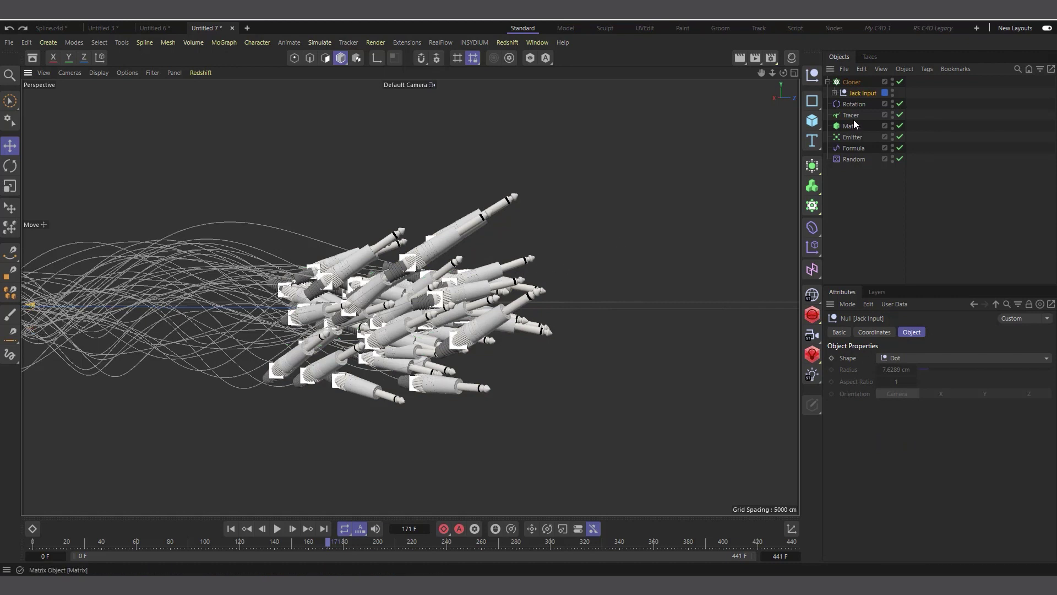
left_click(10, 186)
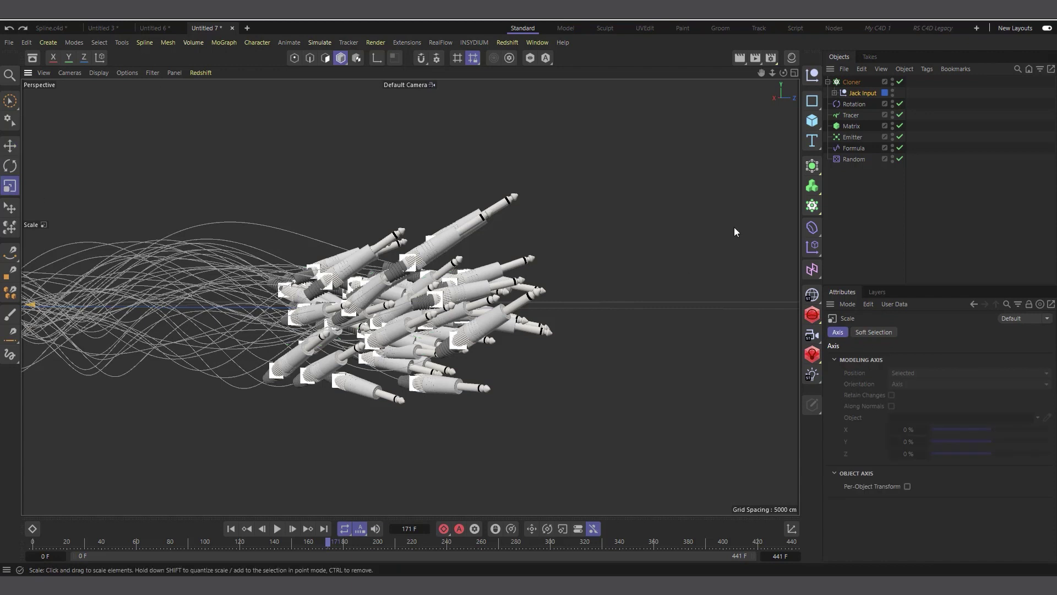
left_click_drag(734, 227, 574, 246)
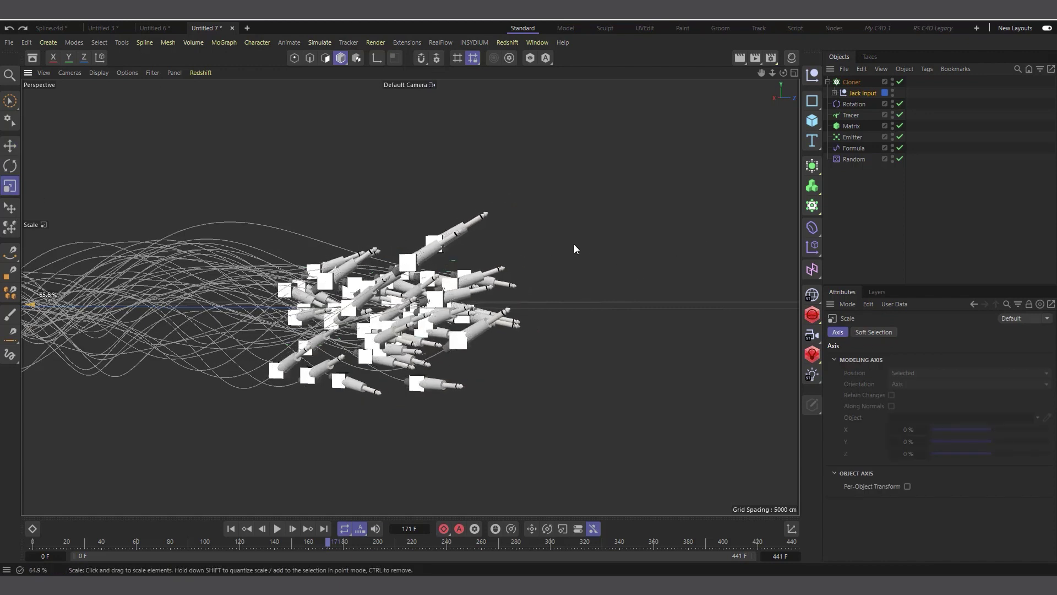
Hide the Matrix object in the viewport and in renders, and play the animation to check the cloned jacks
left_click(864, 126)
double_click(893, 126)
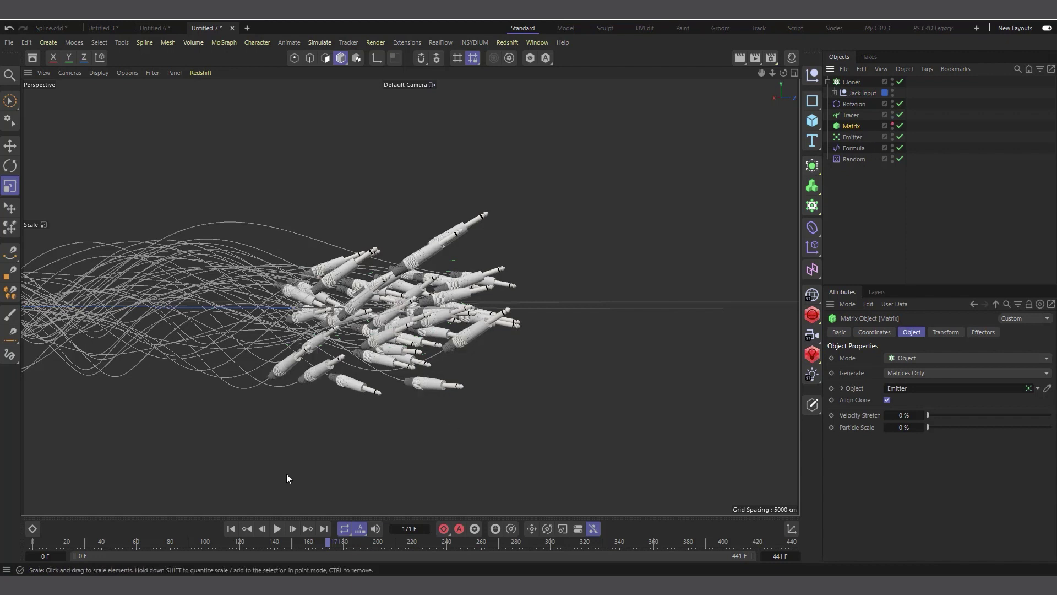
left_click(276, 528)
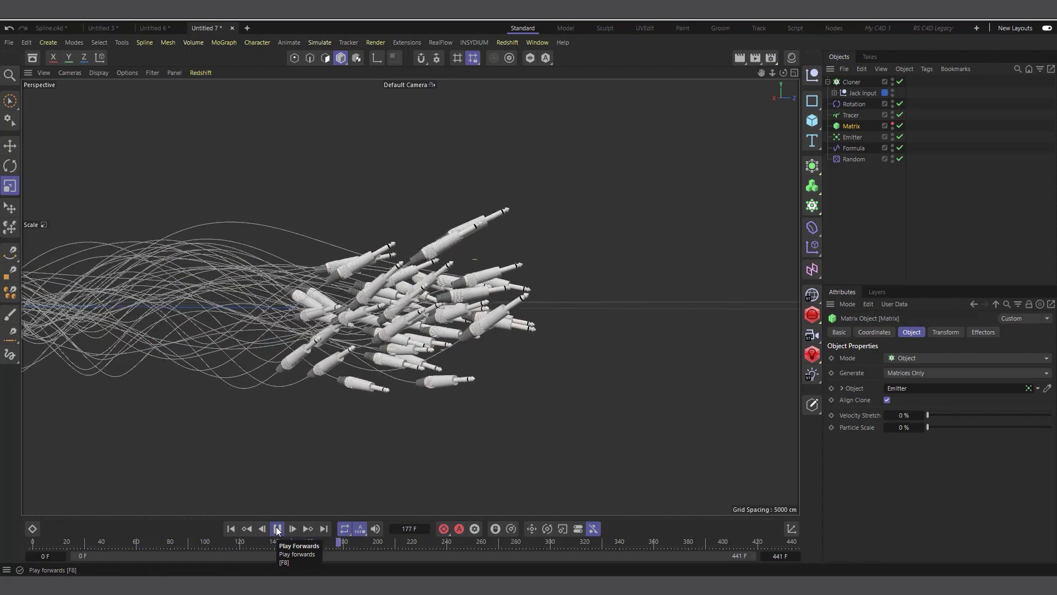
left_click(277, 529)
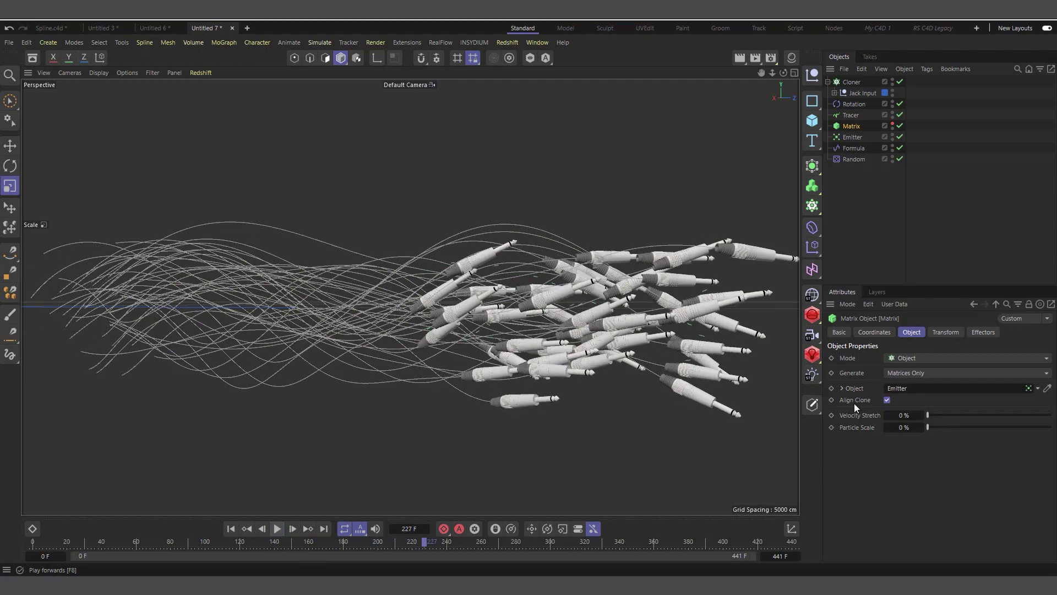
left_click(850, 116)
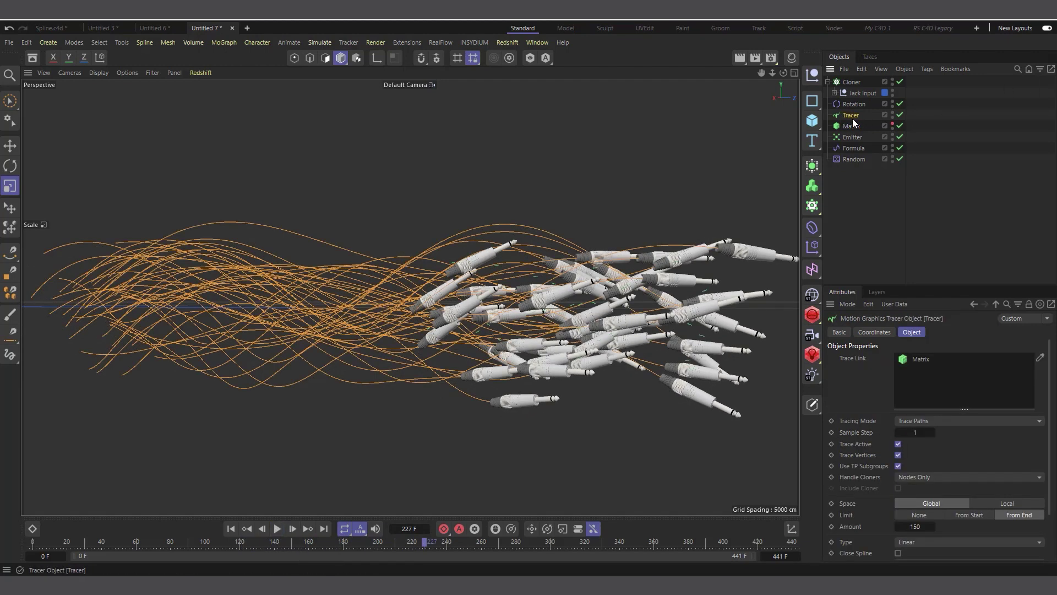
left_click(811, 167)
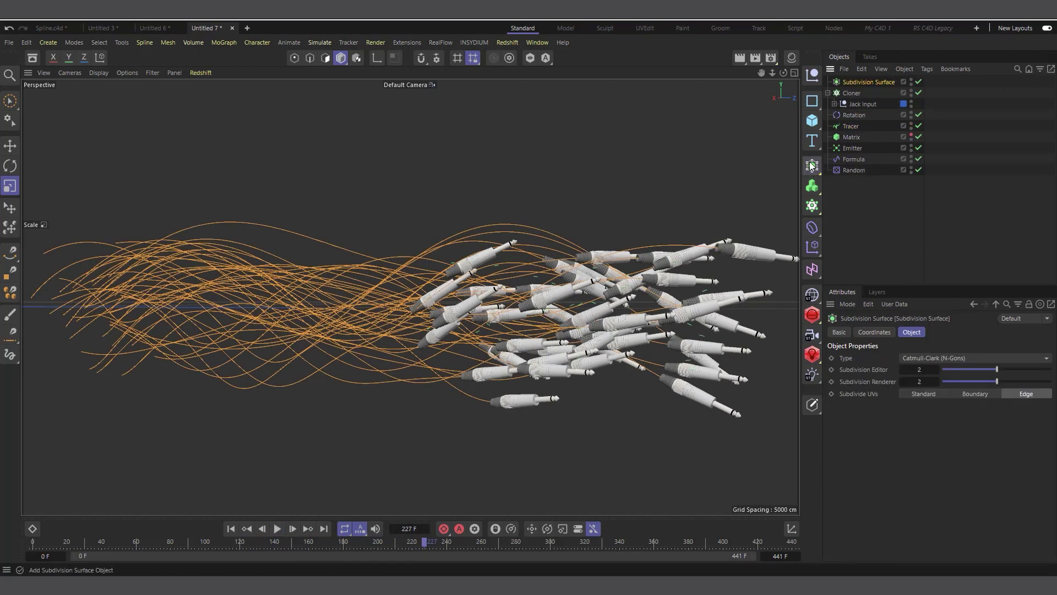
key("ctrl+z")
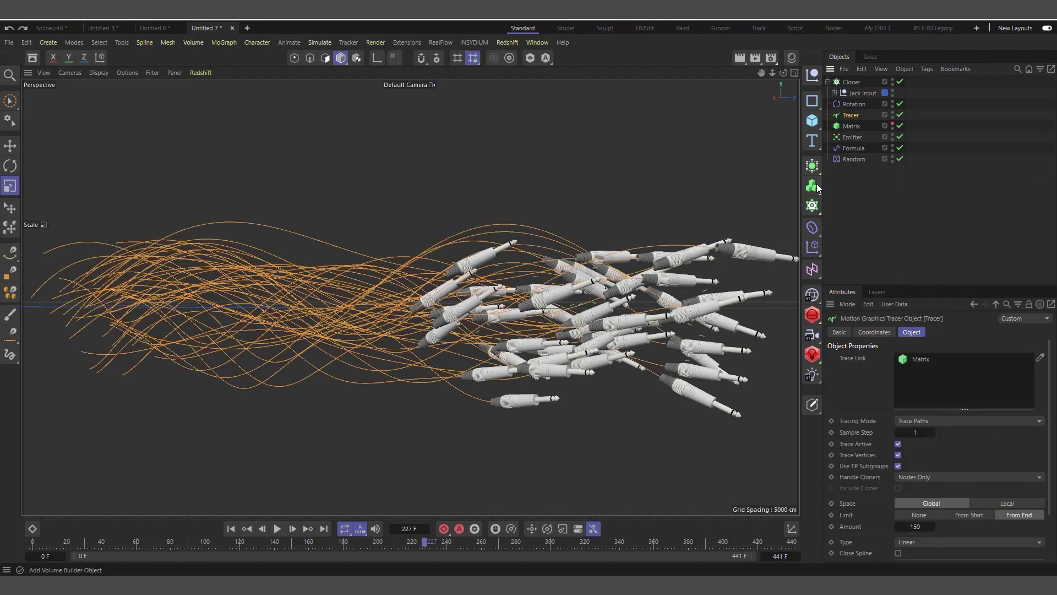
Add a Sweep object containing the Tracer as its path and a new Circle spline as its profile
left_click(814, 177)
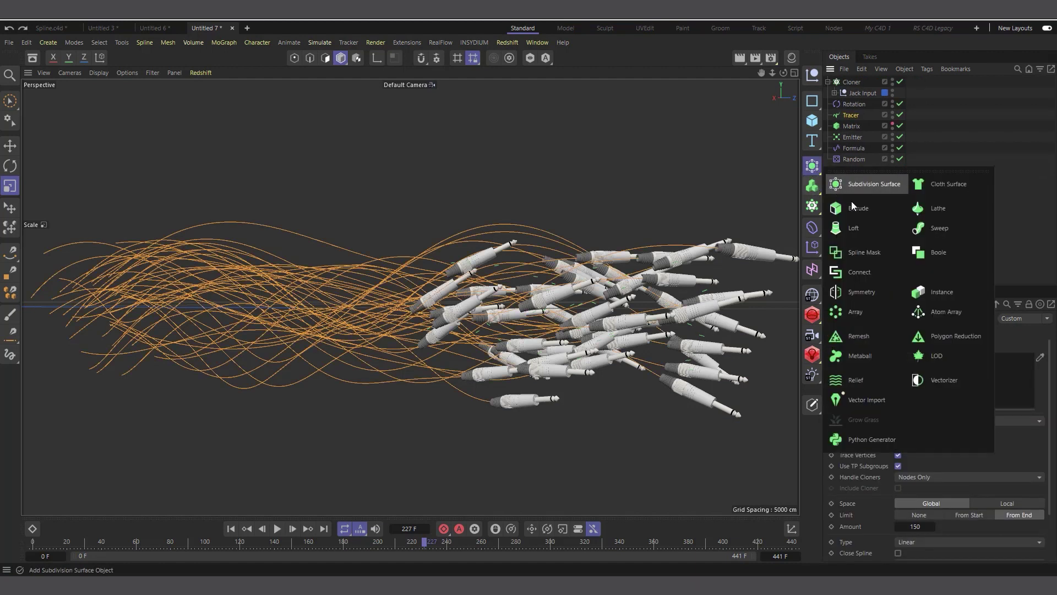
left_click(930, 226)
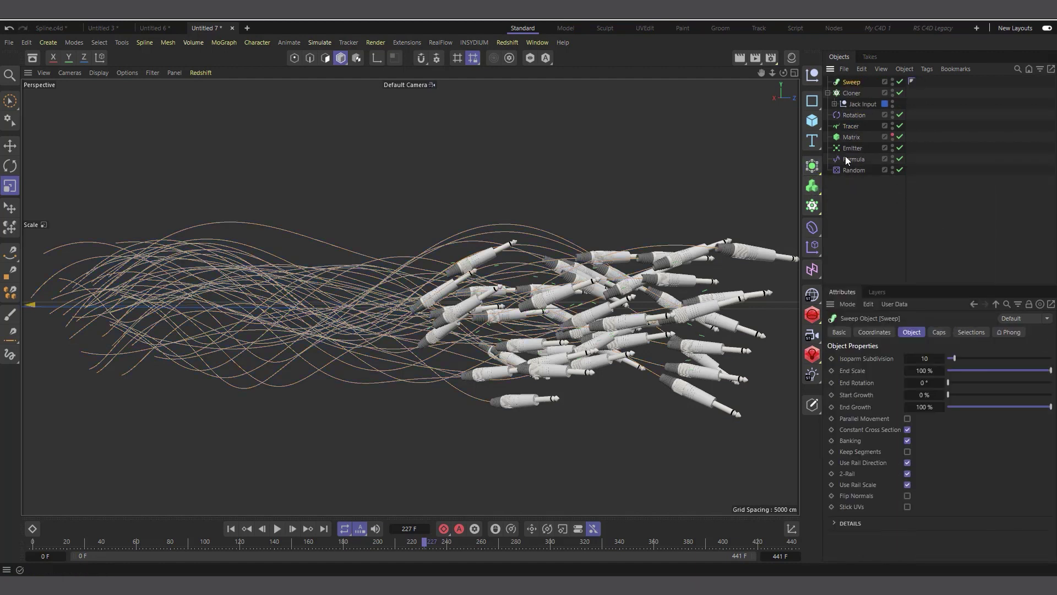
left_click_drag(850, 126, 853, 82)
left_click(852, 83)
left_click(812, 100)
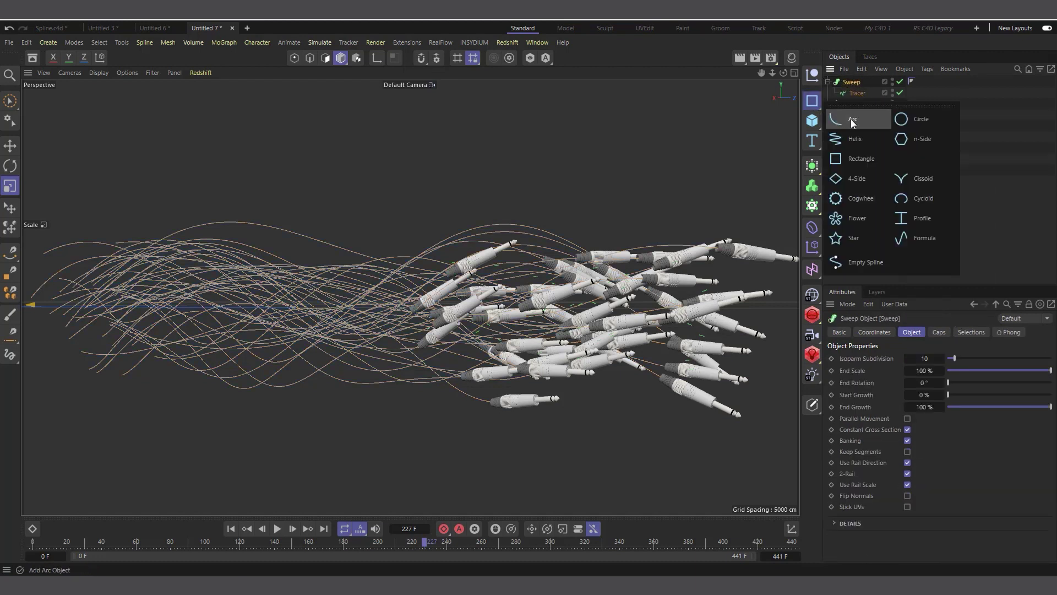
left_click(910, 120)
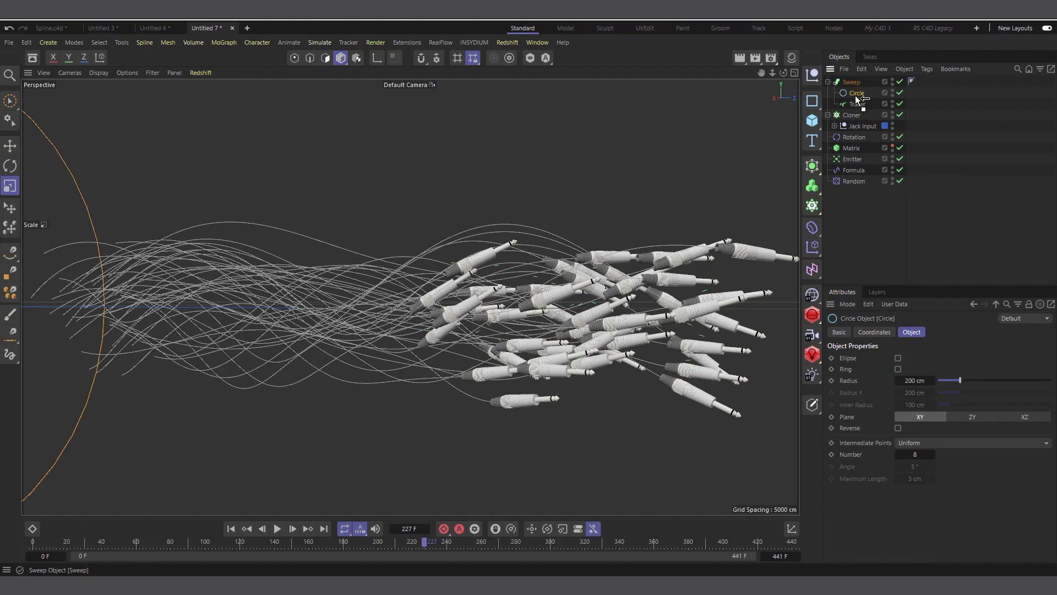
left_click_drag(854, 95, 855, 94)
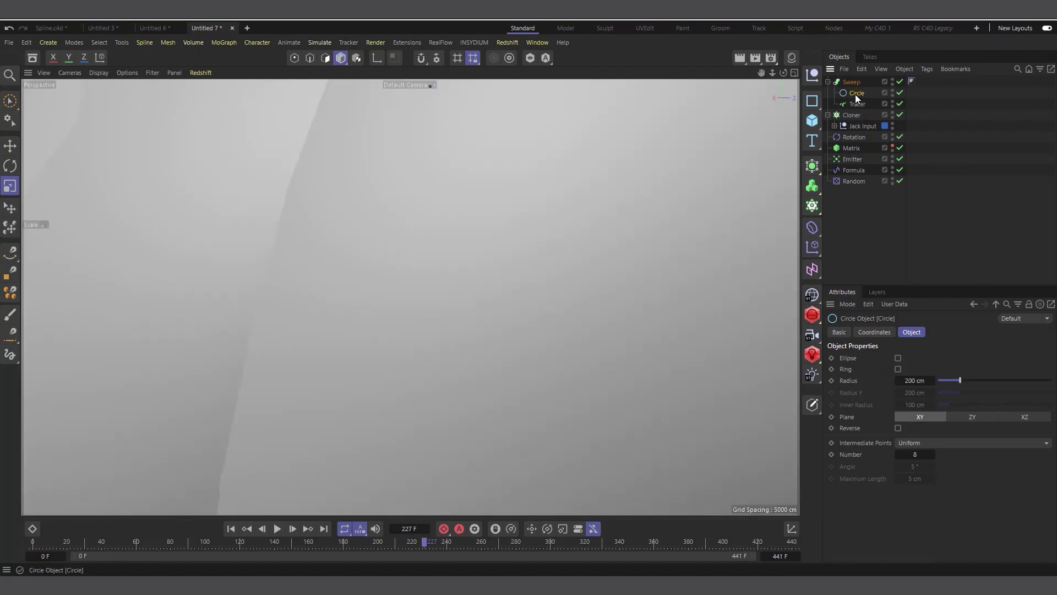
Set the radius of the Sweep's Circle profile to 1.5 cm to thin the cables
double_click(914, 380)
type("5")
key("Return")
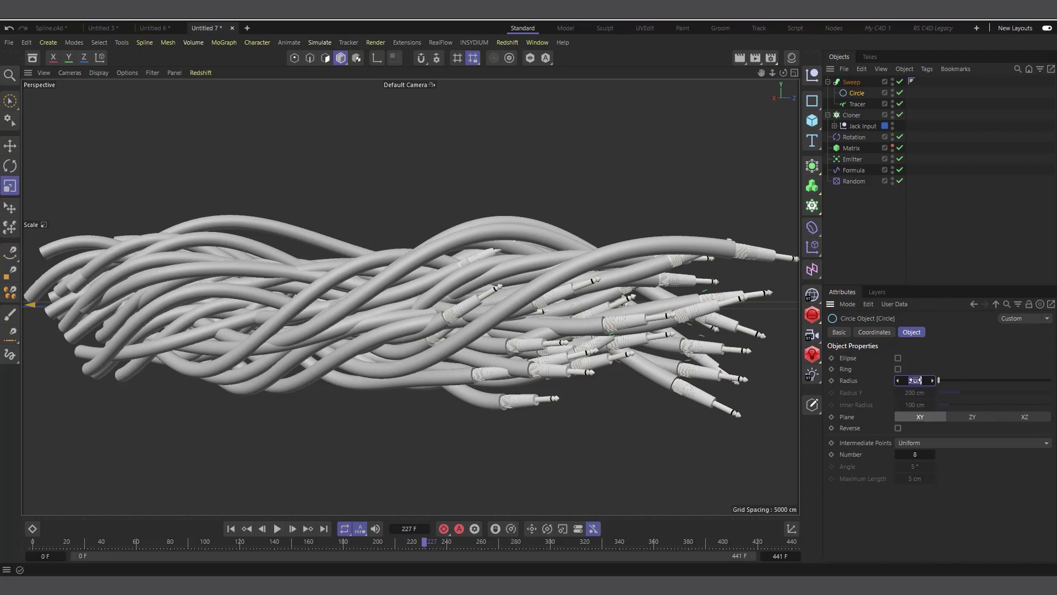
type("3")
key("Return")
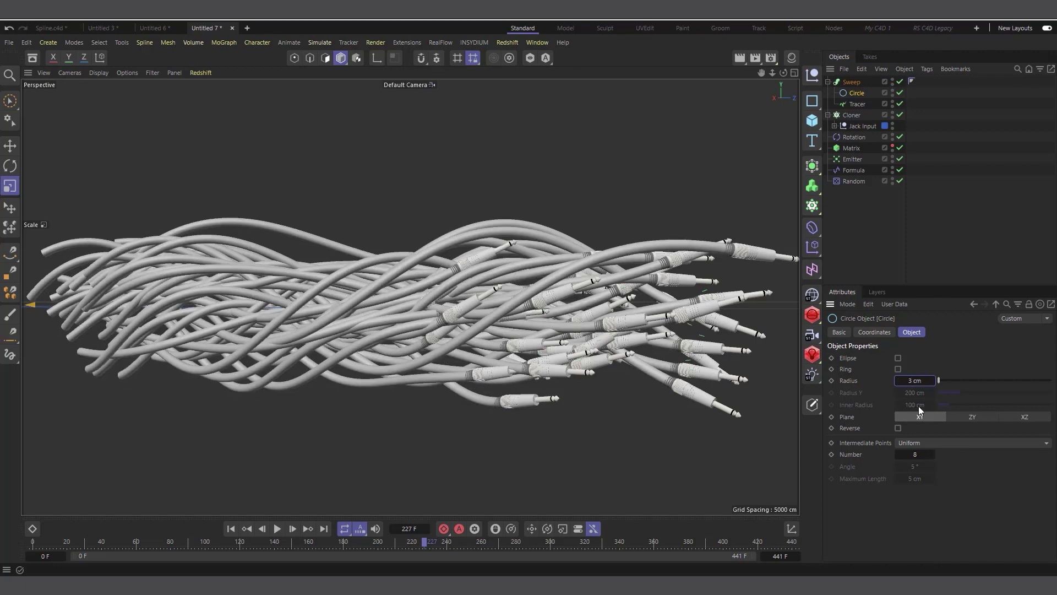
type("2")
key("Return")
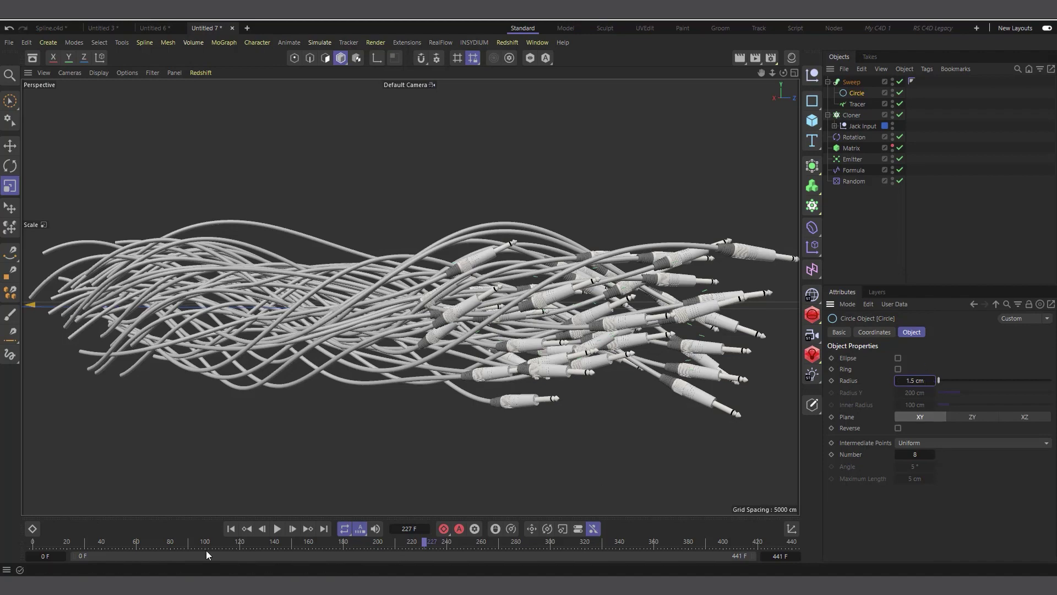
Play the animation from the first frame and pause around frame 57 to examine the swept cables near the emitter
left_click_drag(783, 72, 796, 82)
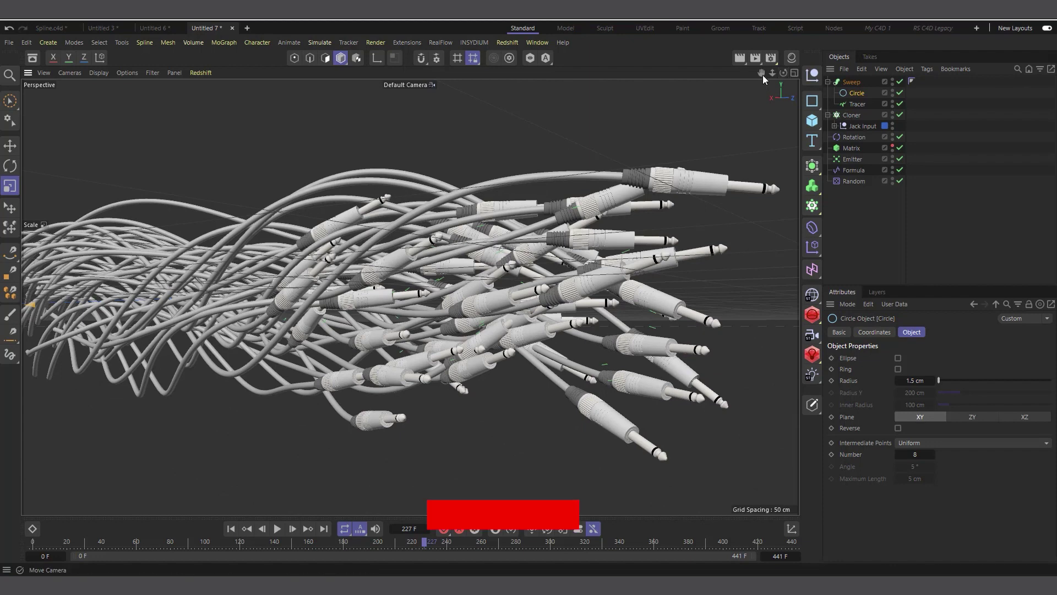
left_click(231, 529)
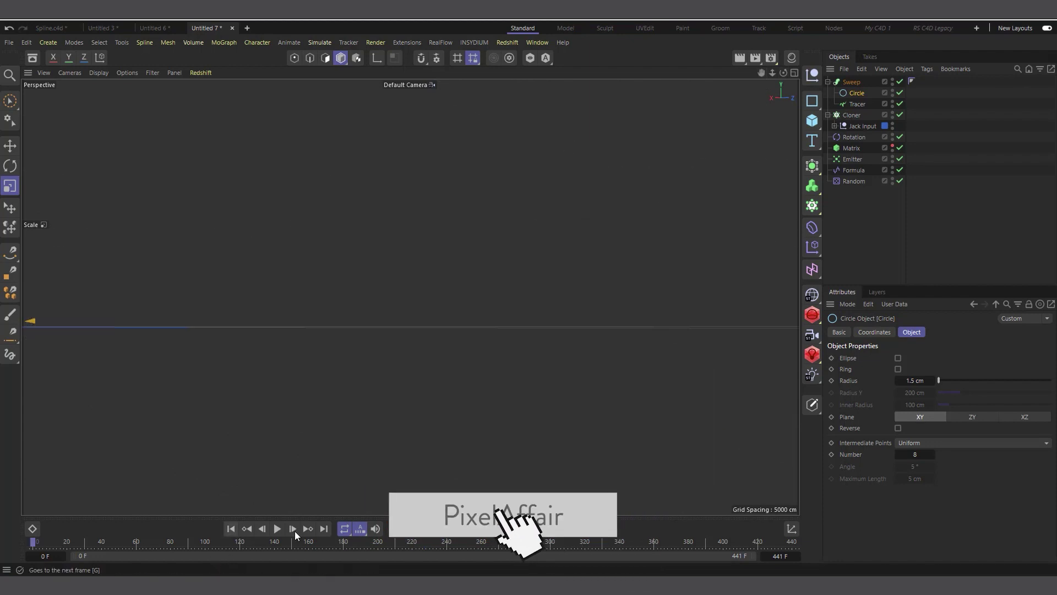
left_click(277, 528)
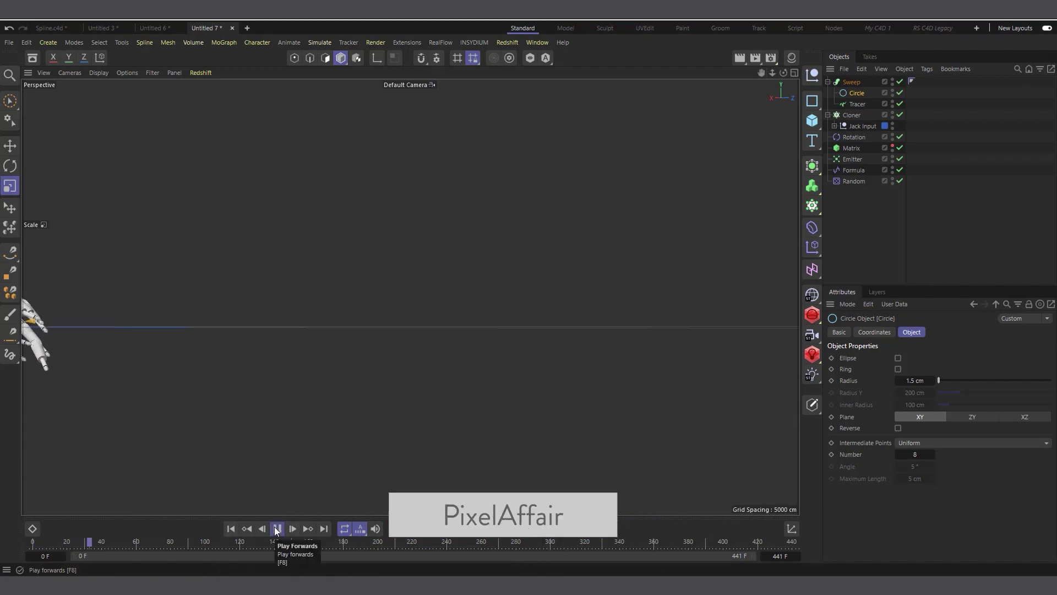
left_click(277, 528)
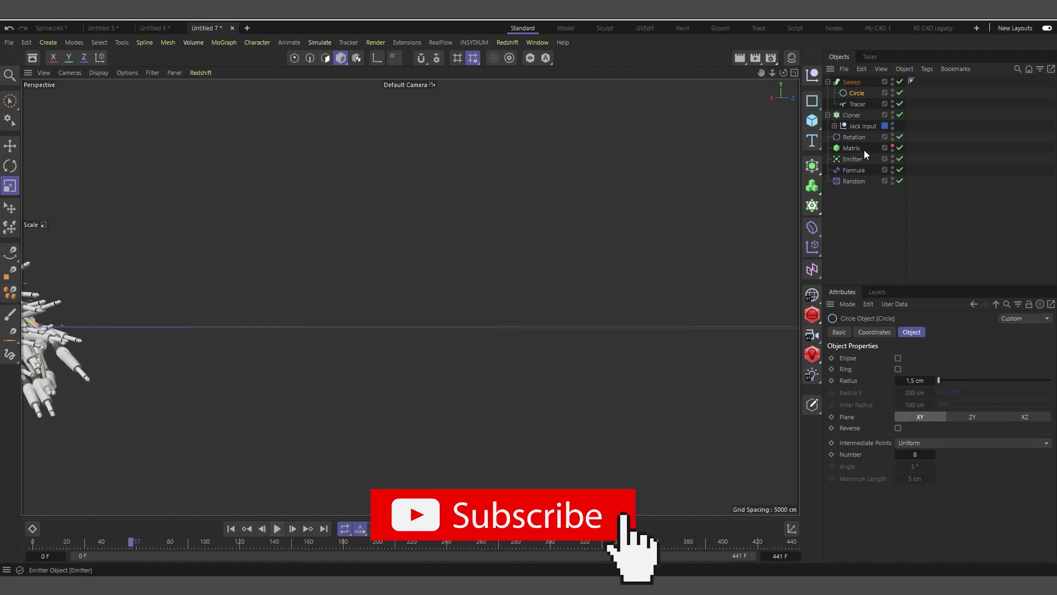
left_click_drag(783, 73, 655, 189)
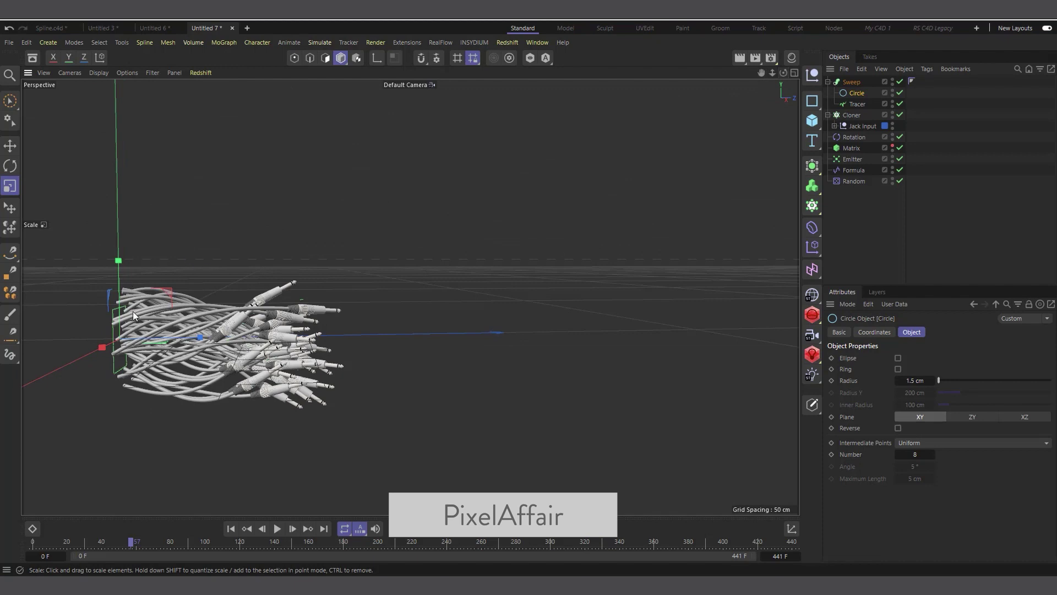
scroll(133, 312, "up", 5)
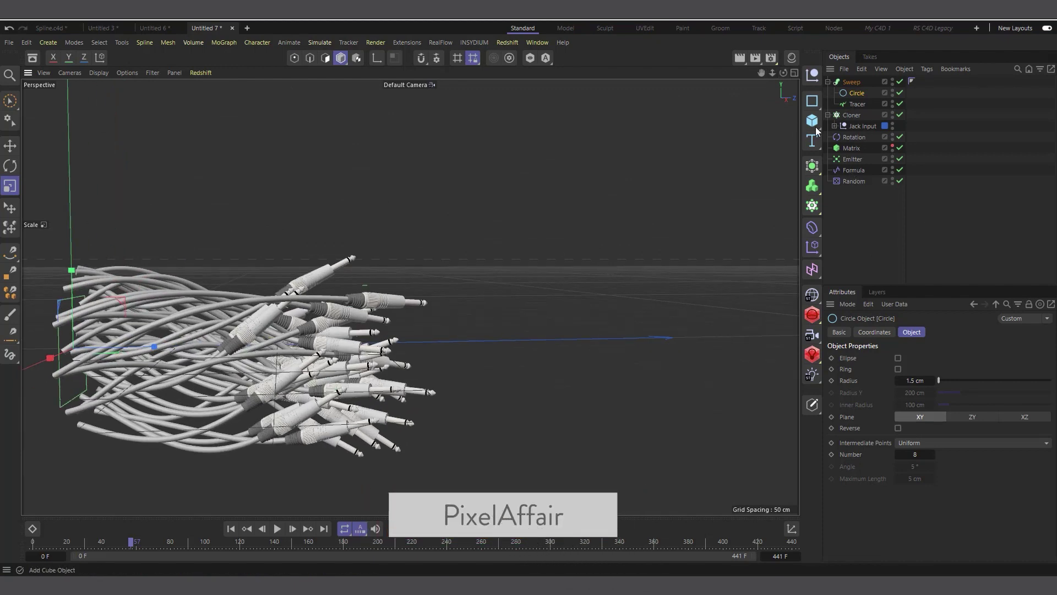
Add a Displacer deformer as a child of the Tracer
left_click(818, 228)
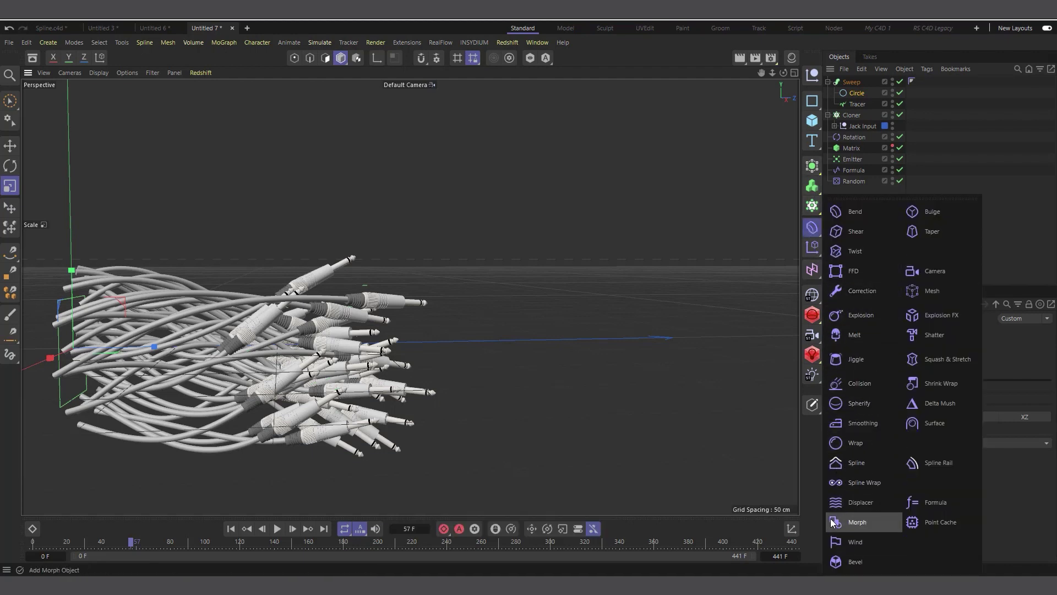
left_click(860, 502)
left_click_drag(860, 84, 861, 114)
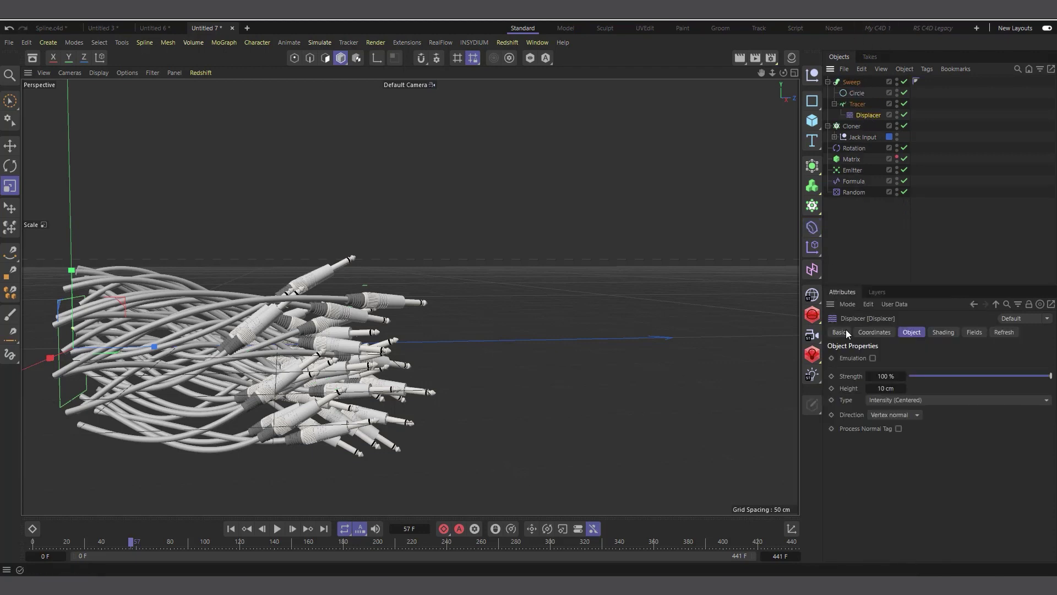
Assign a Noise shader to the Displacer and increase the noise scale for a broader pattern
left_click(945, 332)
left_click(869, 370)
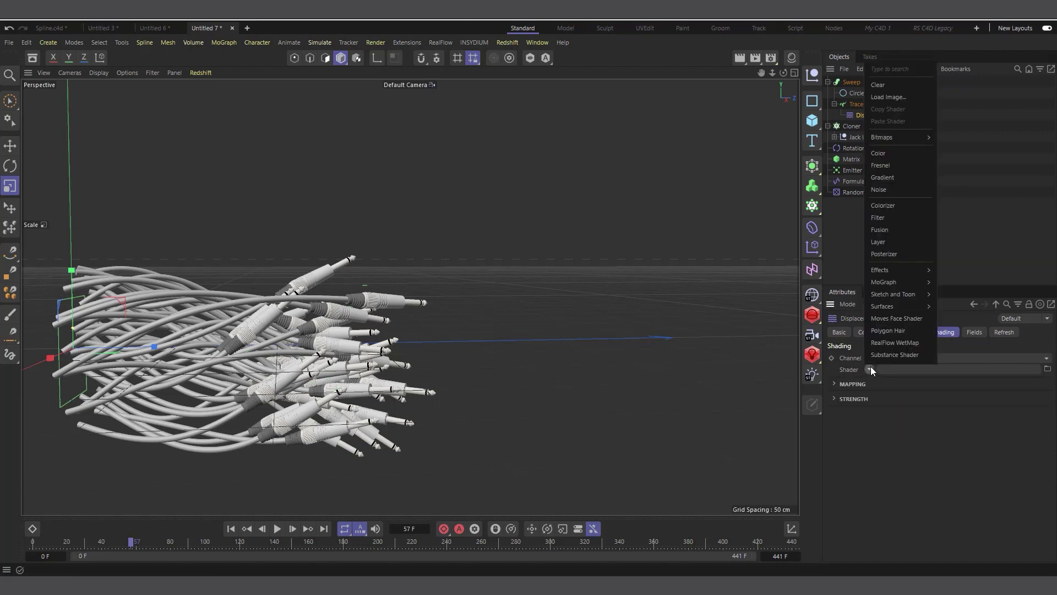
left_click(900, 188)
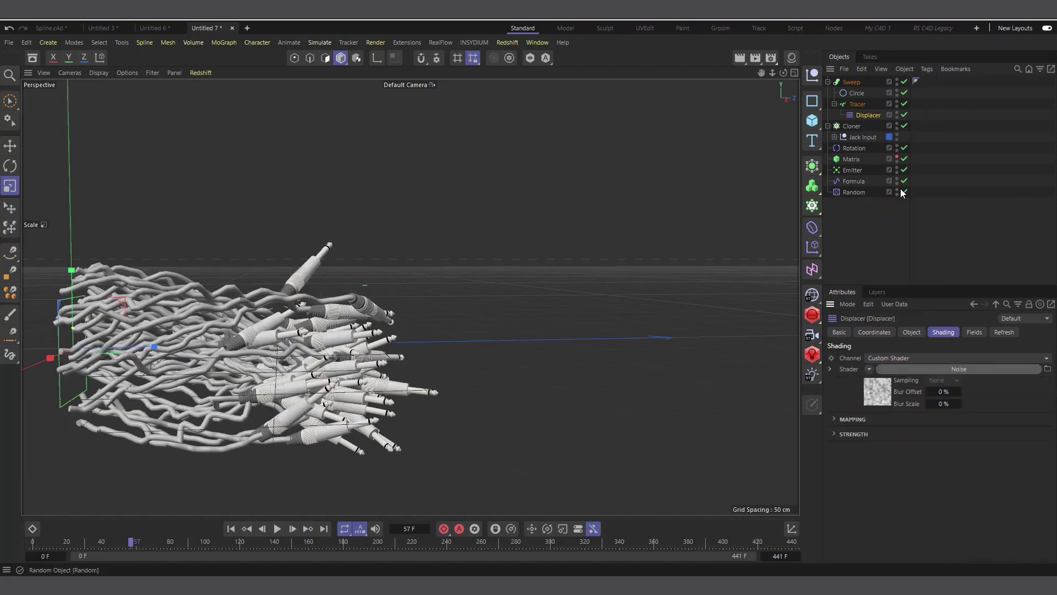
left_click(881, 404)
left_click_drag(917, 497, 1056, 497)
left_click(865, 114)
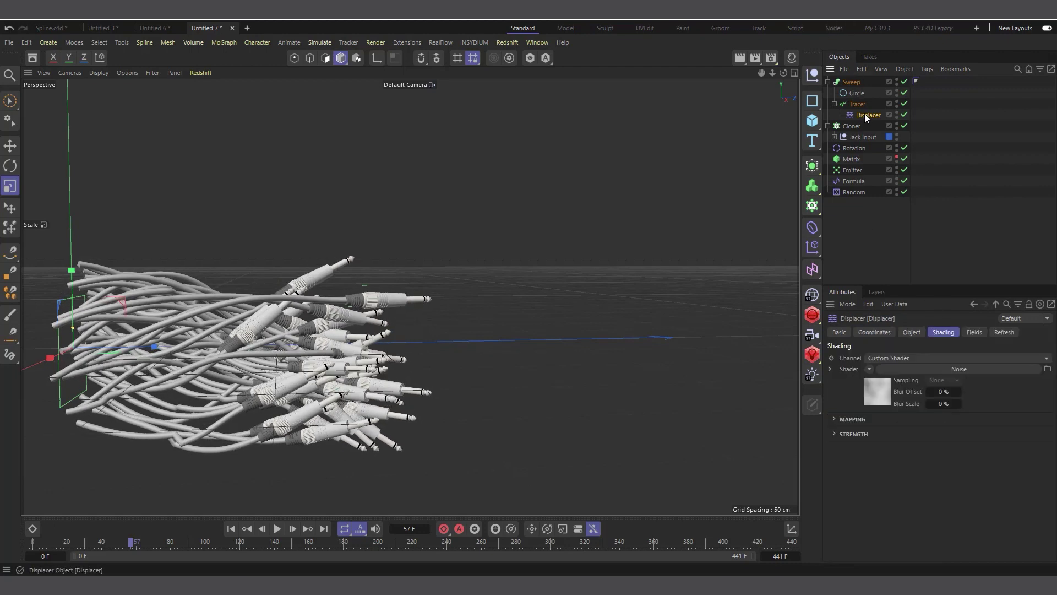
Set the Displacer's direction to Planar and its height to 40 cm
left_click(911, 332)
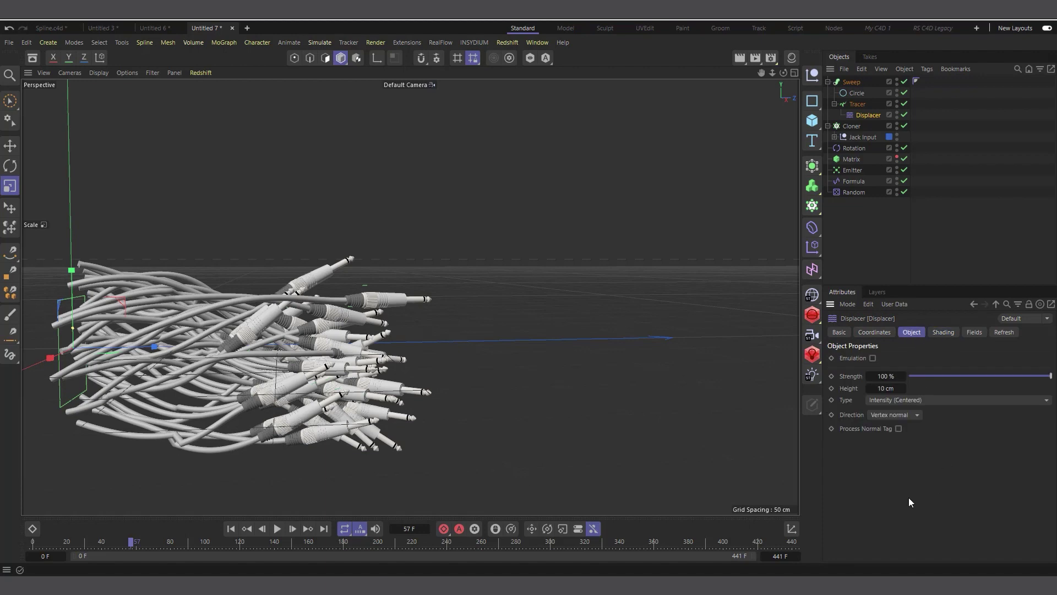
left_click(897, 416)
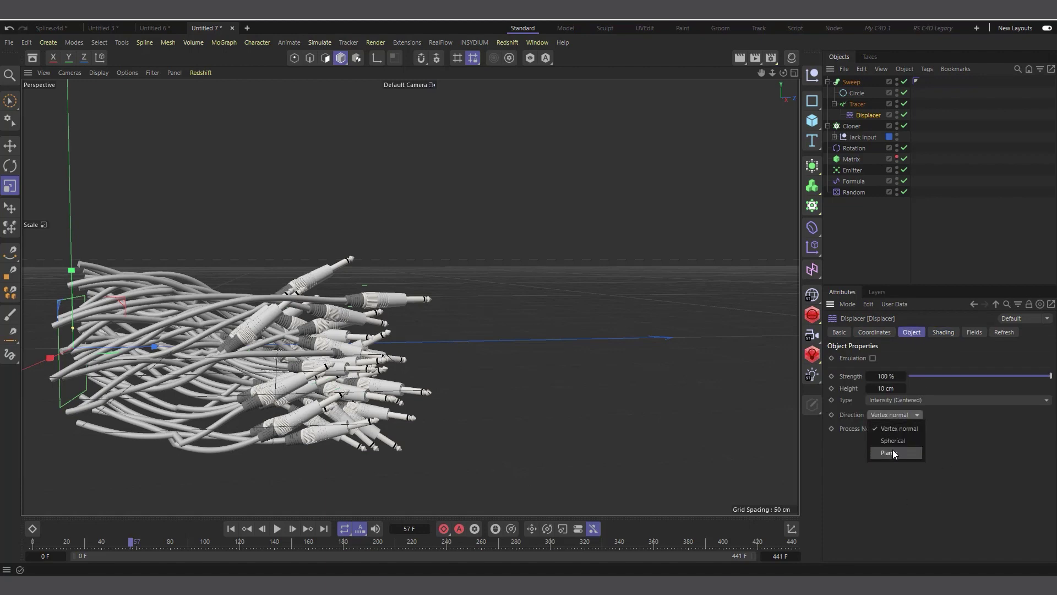
left_click(893, 452)
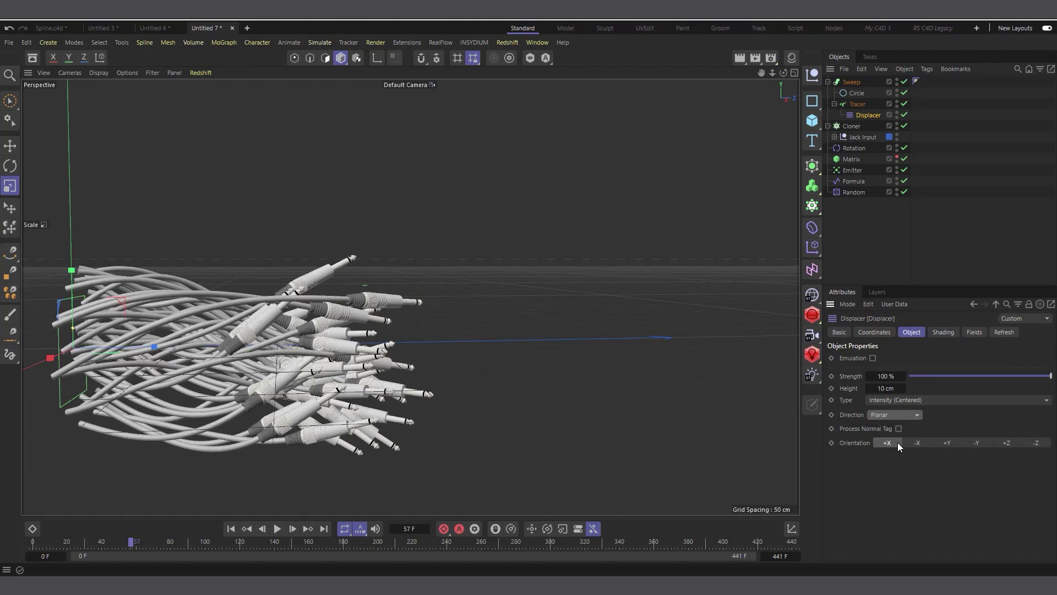
mouse_move(886, 389)
left_mouse_down()
mouse_move(902, 389)
mouse_move(879, 389)
left_mouse_up()
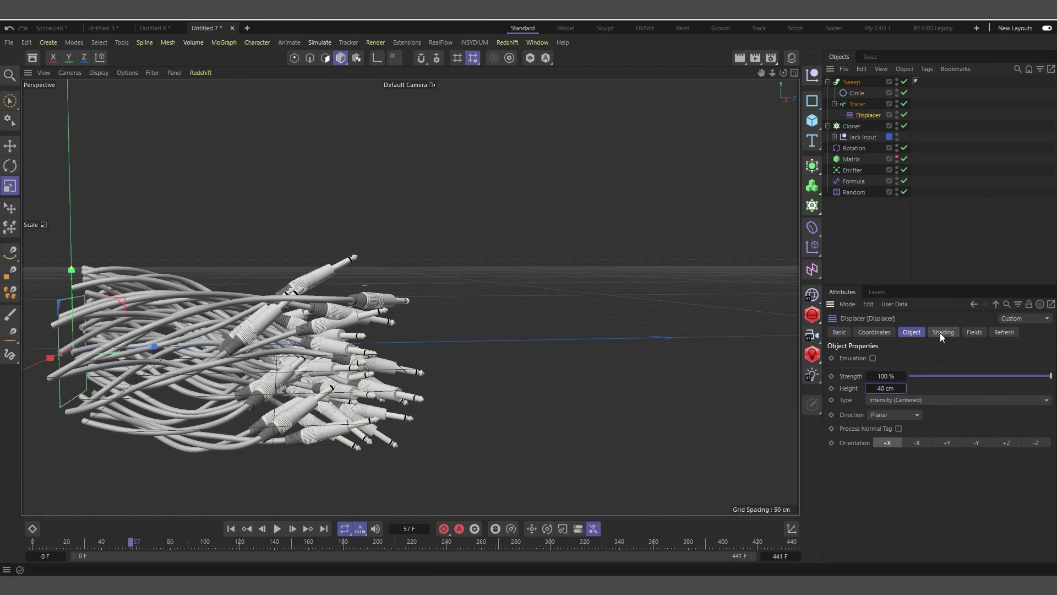
Add the Emitter to the Displacer's fields as a Point Object and increase the field layer's radius
left_click(973, 332)
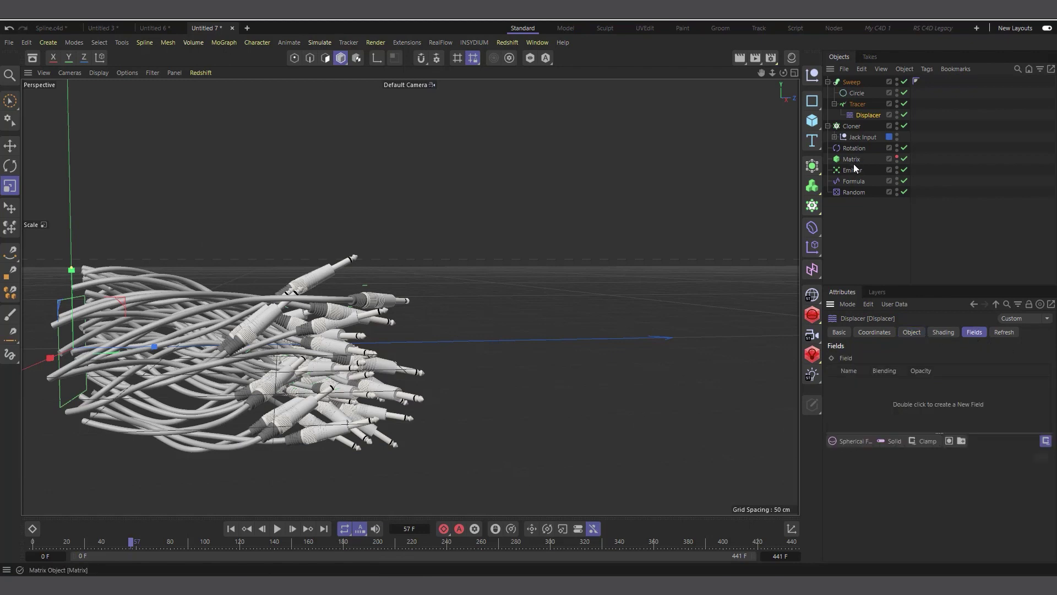
left_click_drag(852, 170, 860, 393)
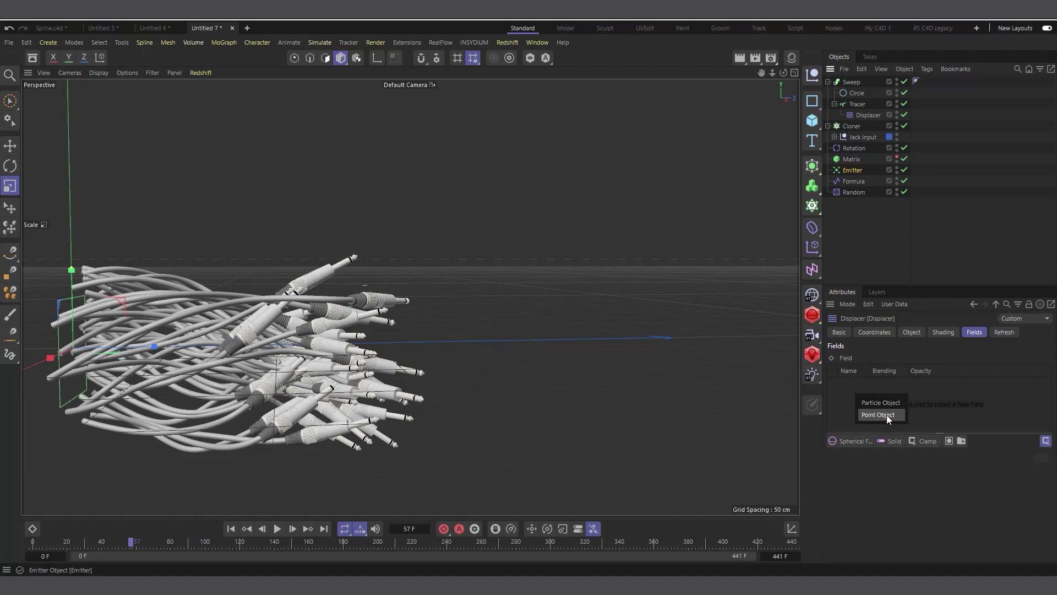
left_click(887, 414)
left_click(869, 386)
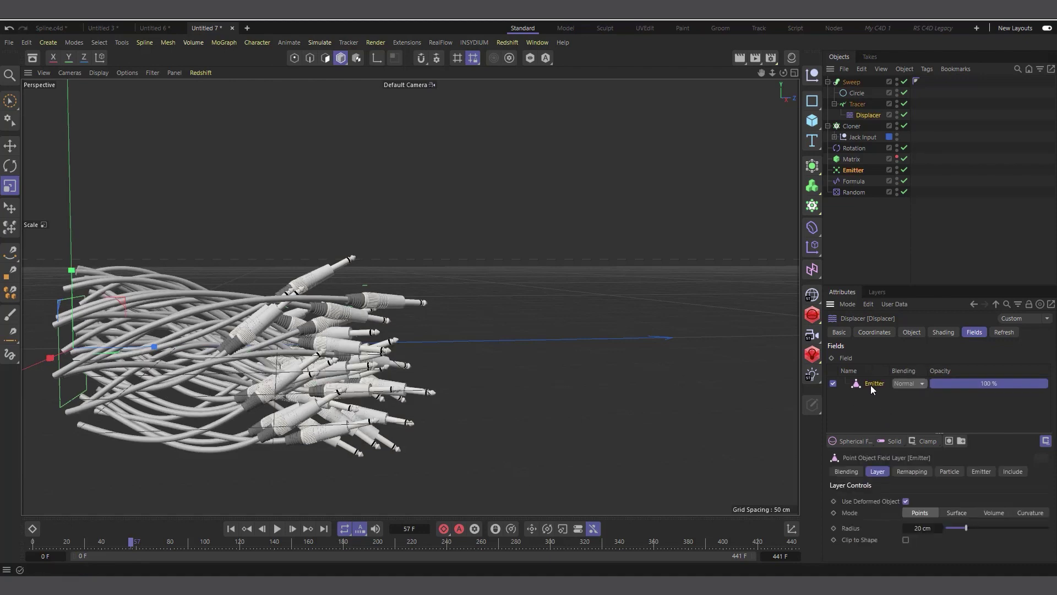
left_click_drag(973, 528, 1010, 529)
Invert the Emitter field layer's remapping and set its Inner Offset to 62 %
left_click(920, 472)
scroll(1051, 482, "down", 2)
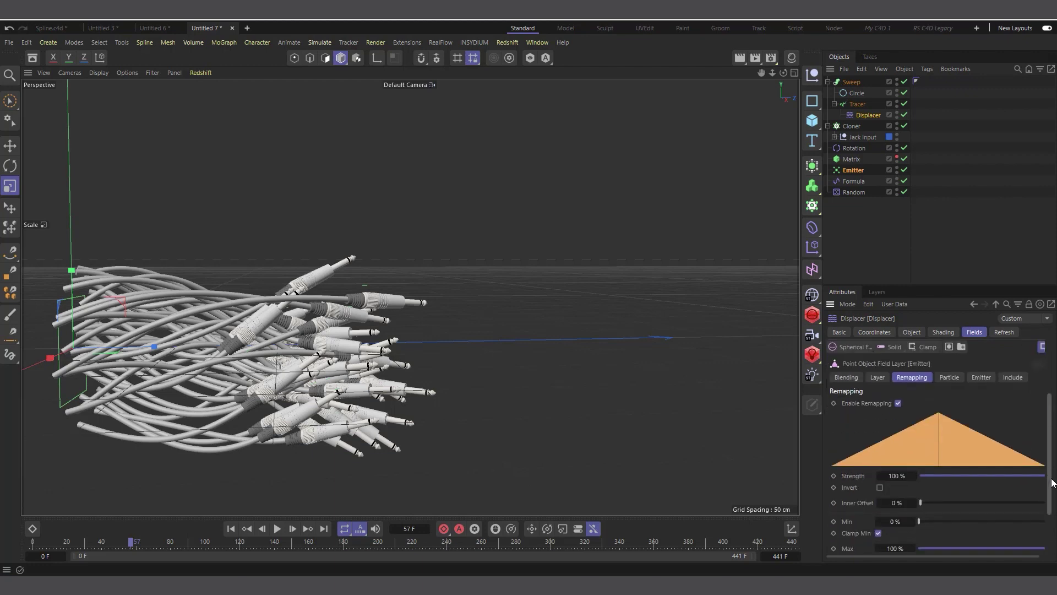
scroll(1052, 482, "down", 1)
left_click(879, 447)
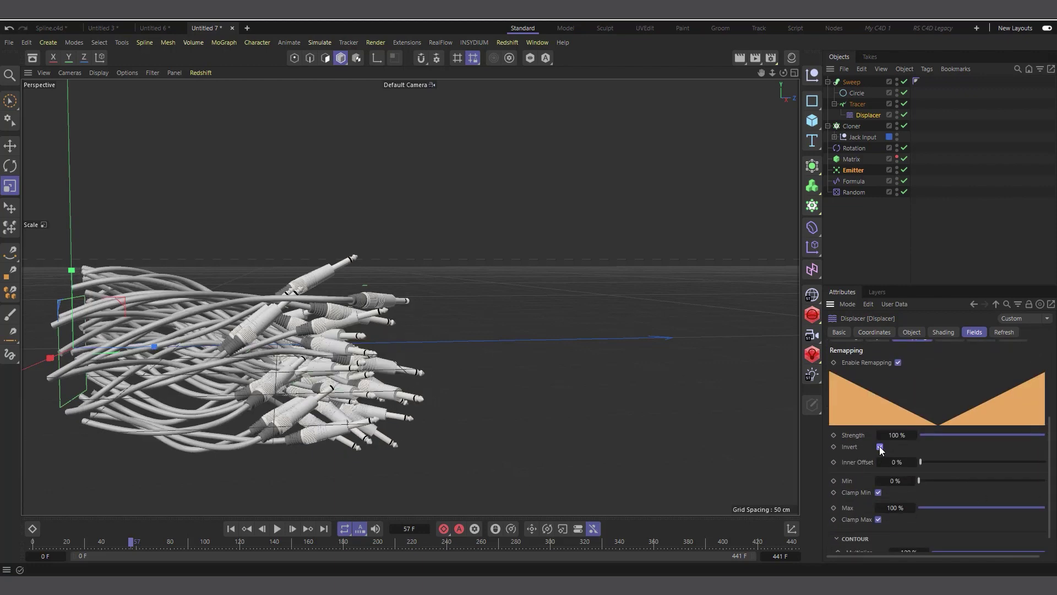
left_click_drag(927, 461, 998, 462)
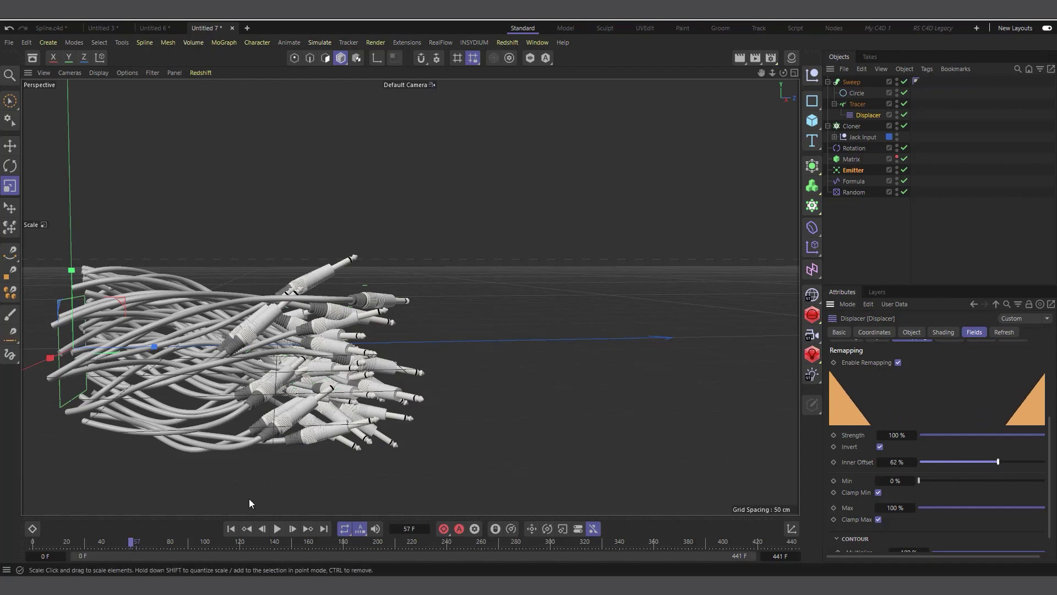
Play the animation from the first frame to about frame 82 to check the displacement along the cables
left_click(231, 529)
left_click(276, 528)
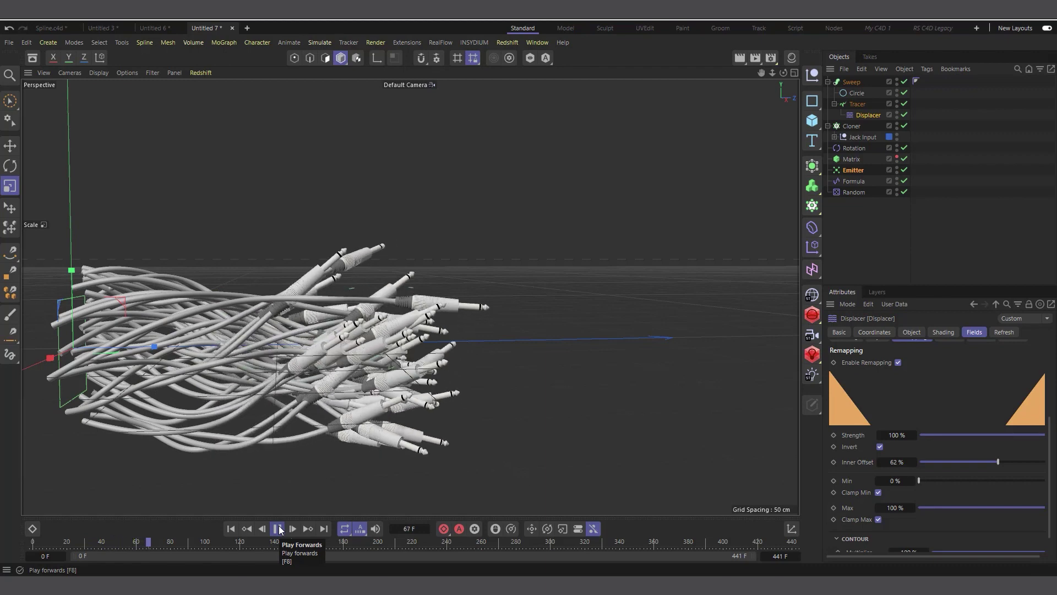
left_click(278, 529)
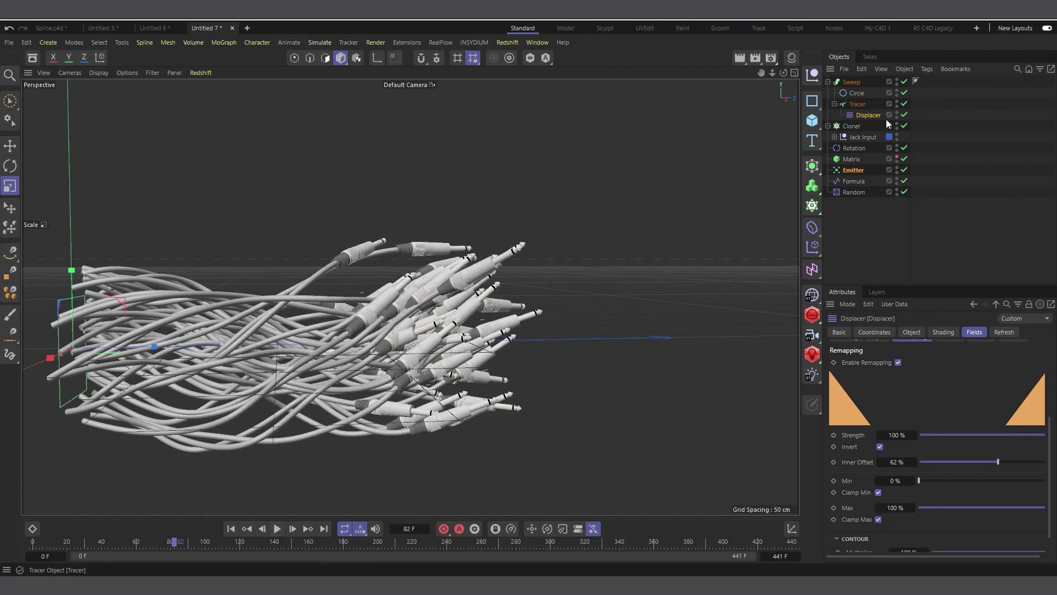
Disable the Sweep to inspect the bare trails around the jacks, and display the Cloner's object properties
left_click(903, 81)
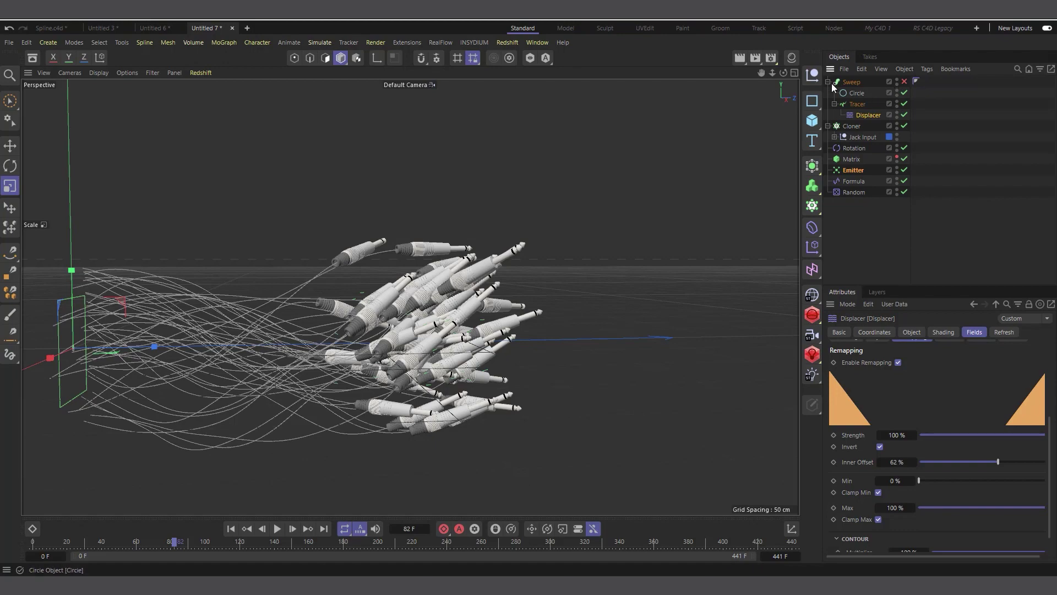
left_click_drag(783, 72, 760, 77)
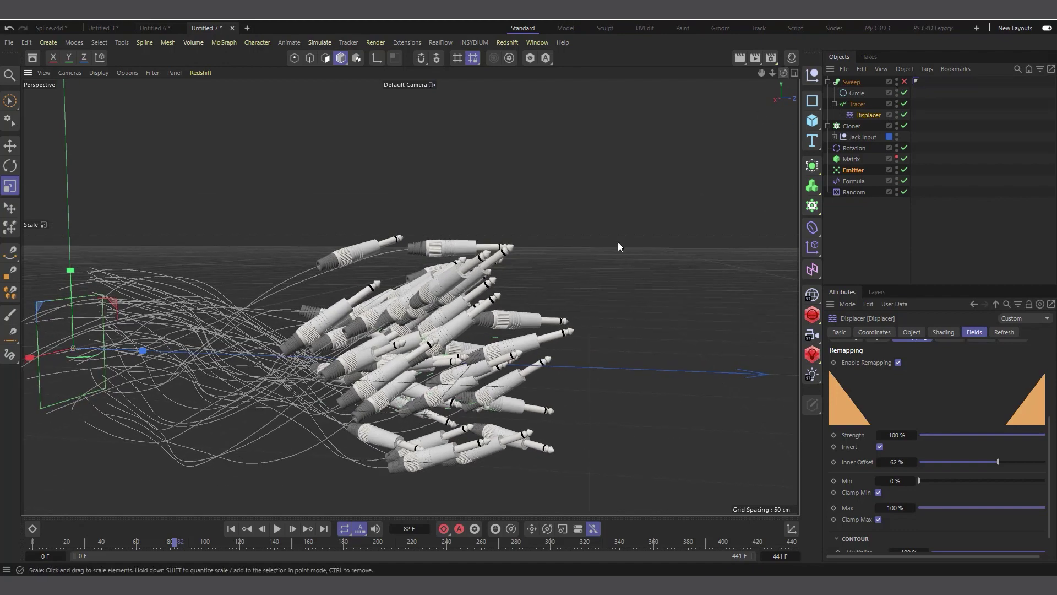
left_click_drag(618, 245, 197, 323, "alt")
scroll(411, 358, "up", 1)
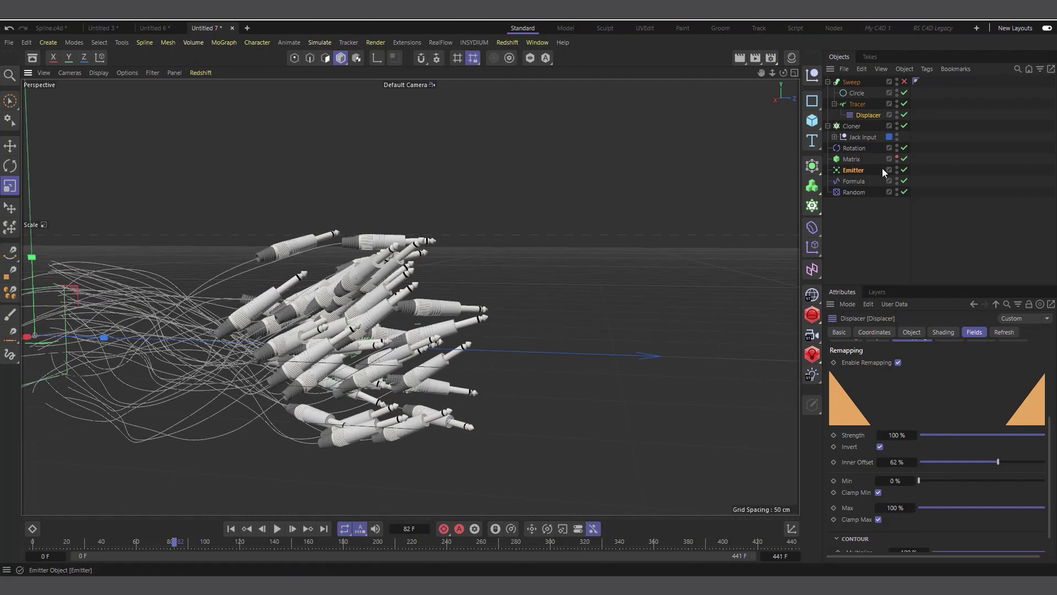
left_click(851, 126)
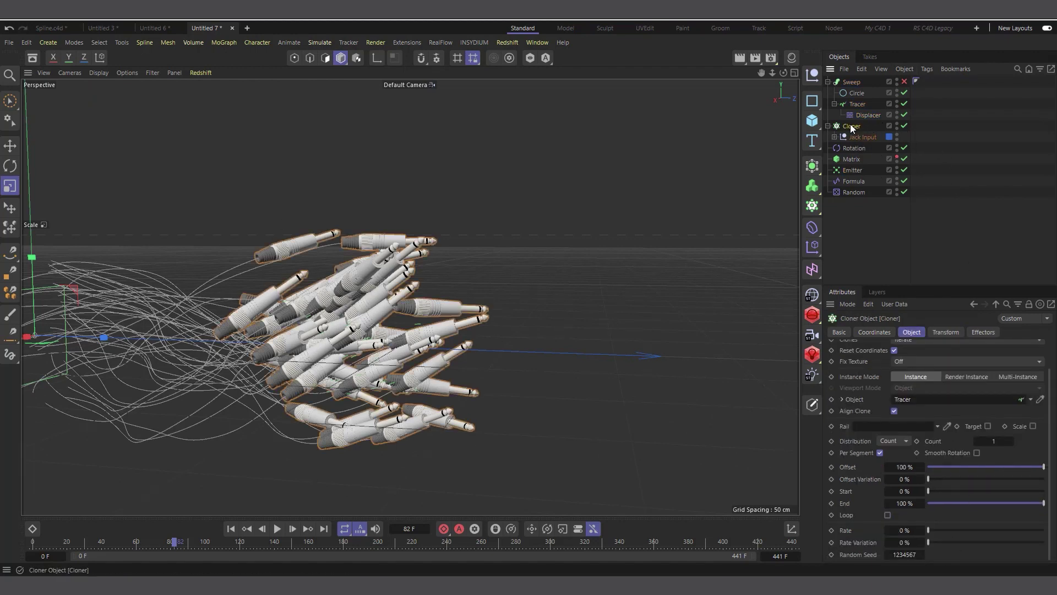
Set the Cloner's Instance Mode to Render Instance and play the animation on to about frame 122
left_click(963, 375)
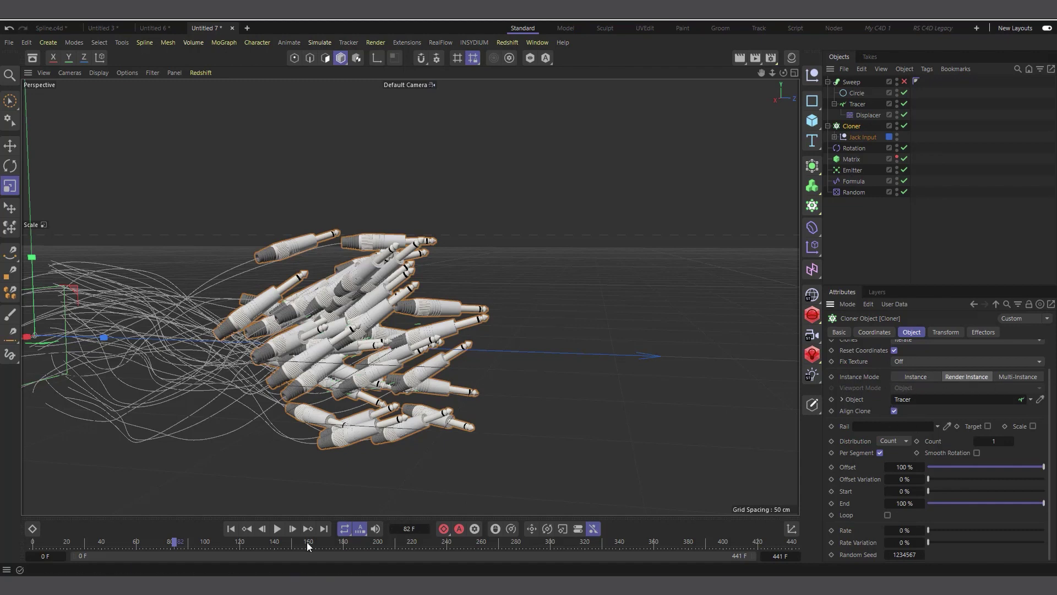
left_click(277, 529)
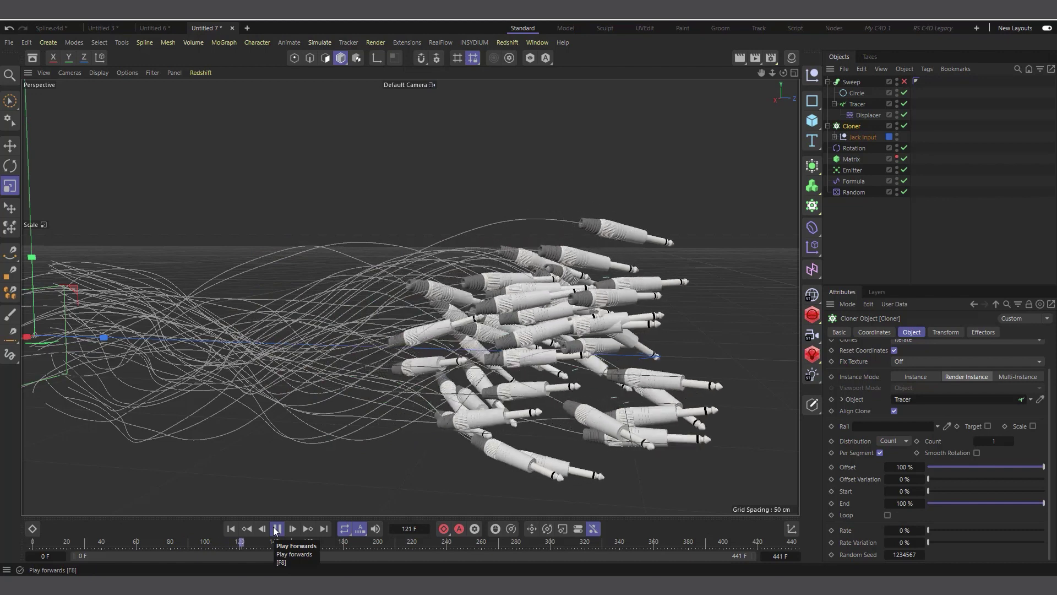
left_click(277, 529)
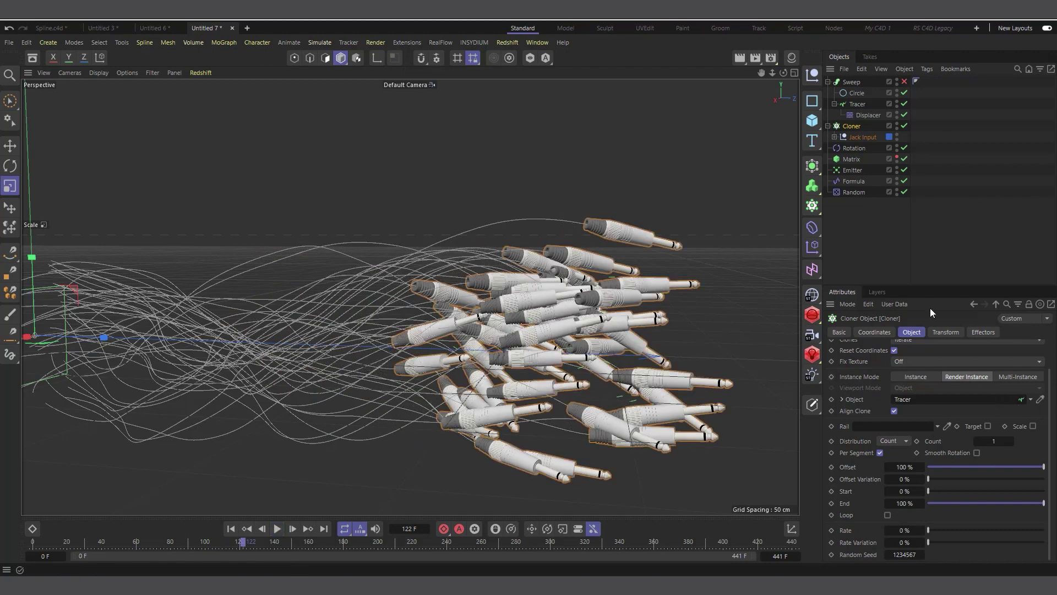
Hide the Cloner in the viewport and play on to about frame 212 to examine the bare trails' movement
left_click(897, 125)
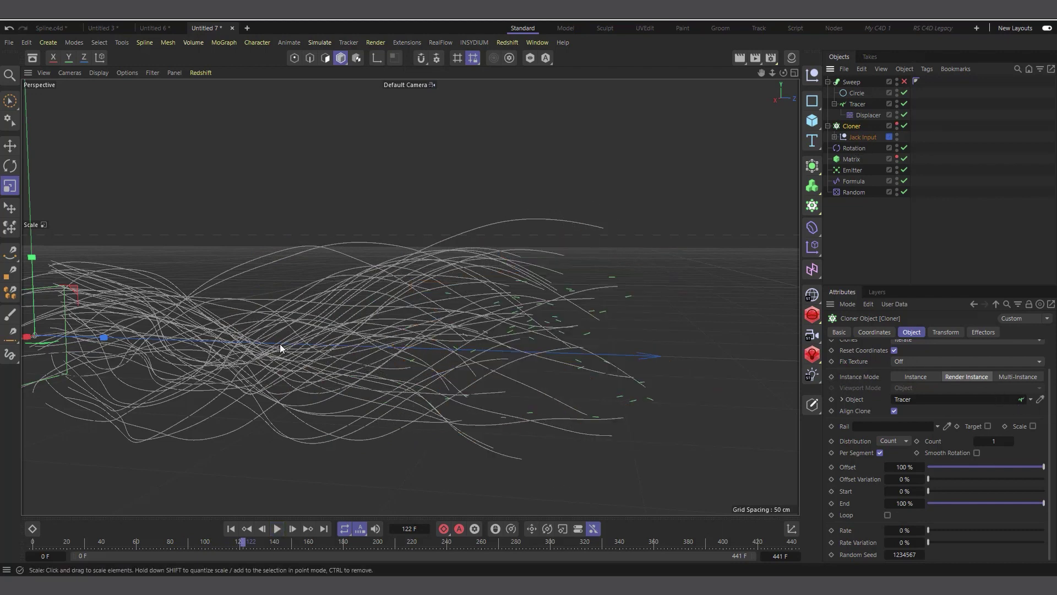
scroll(275, 341, "down", 5)
left_click(277, 528)
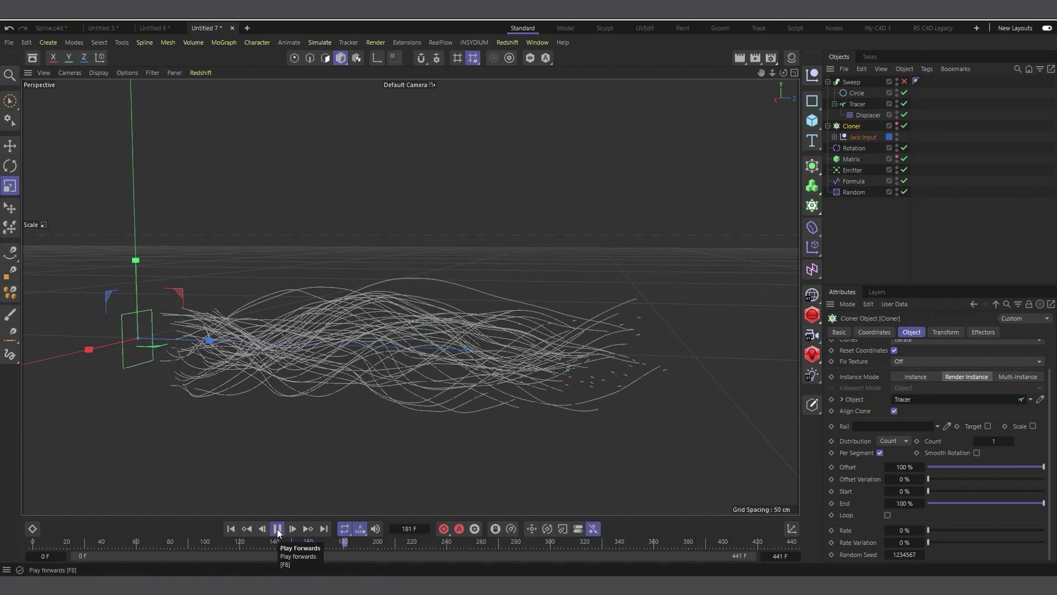
left_click(277, 528)
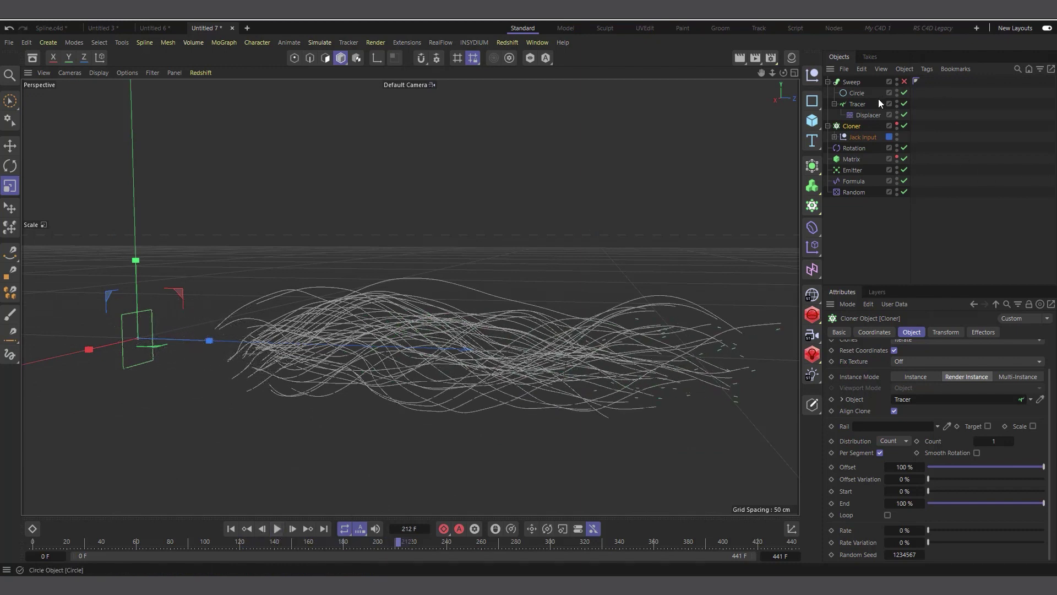
Set the Animation Speed of the Displacer's Noise shader to 1
left_click(864, 114)
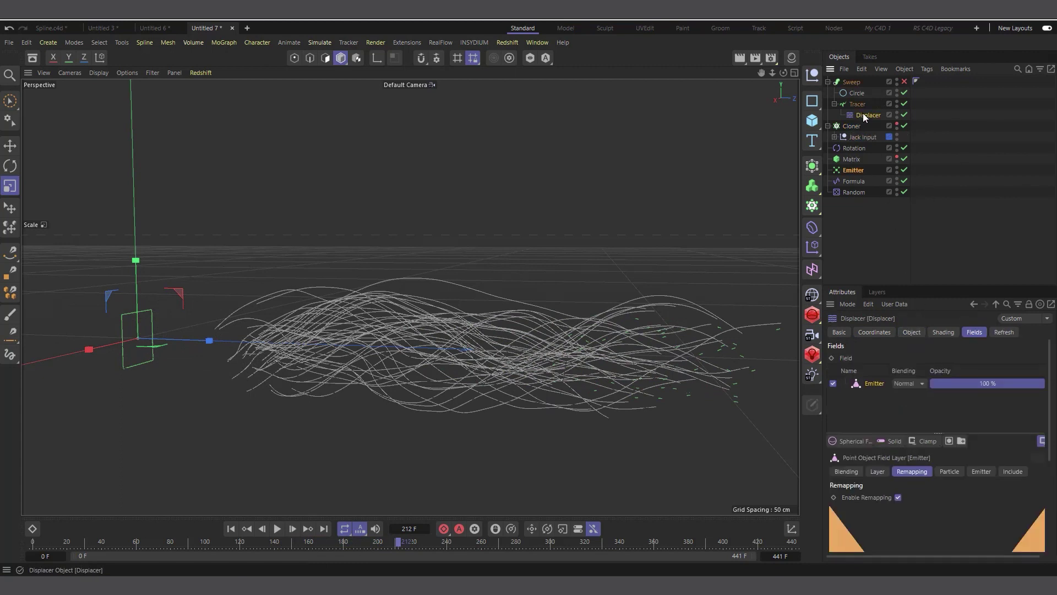
left_click(941, 332)
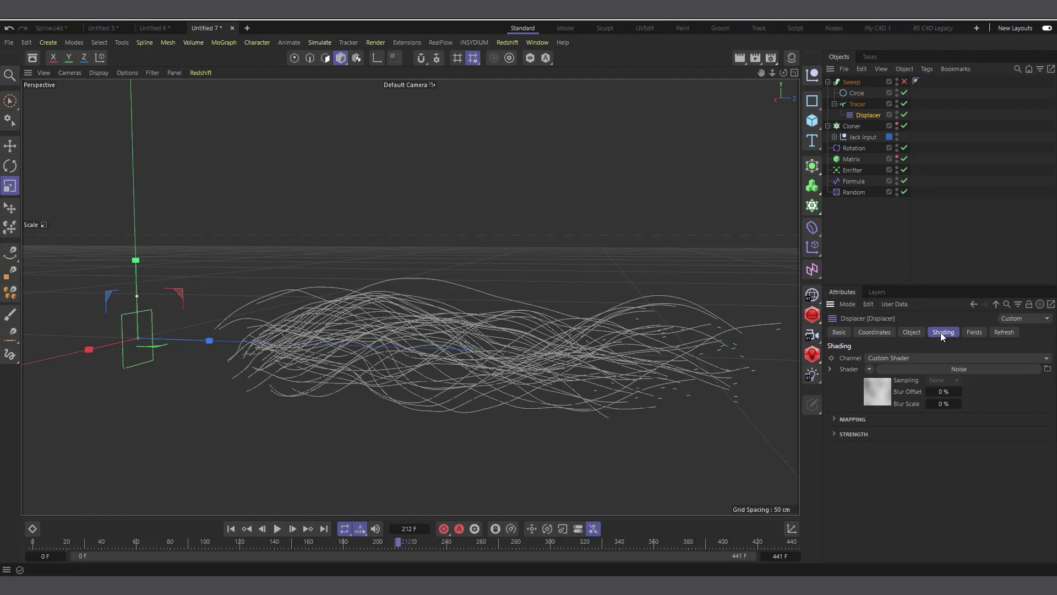
left_click(875, 395)
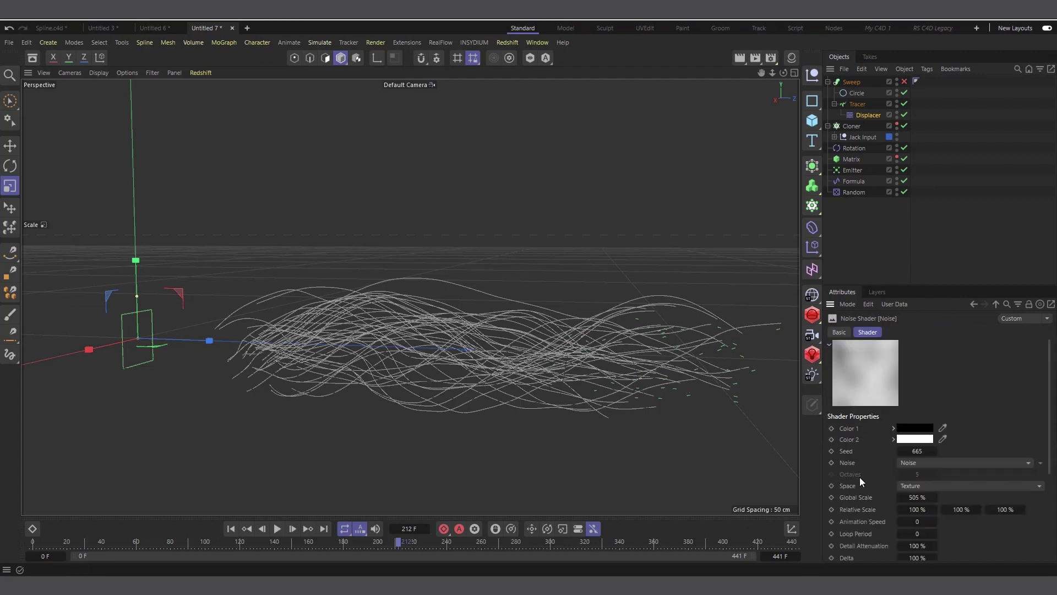
left_click(923, 520)
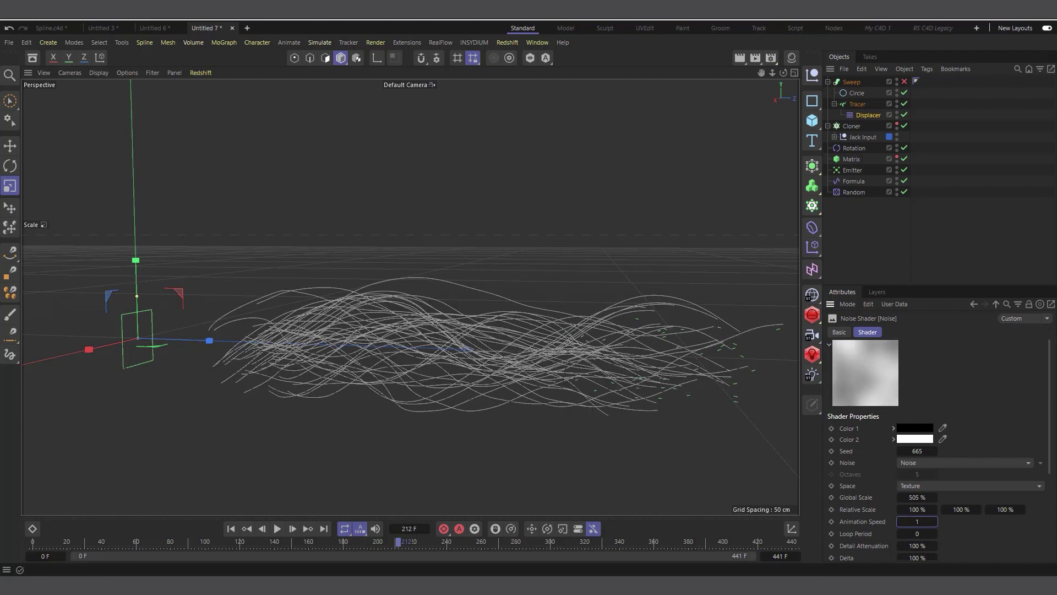
Play the animation from the first frame to about frame 215 to check the animated noise on the trails
left_click(231, 528)
left_click(277, 529)
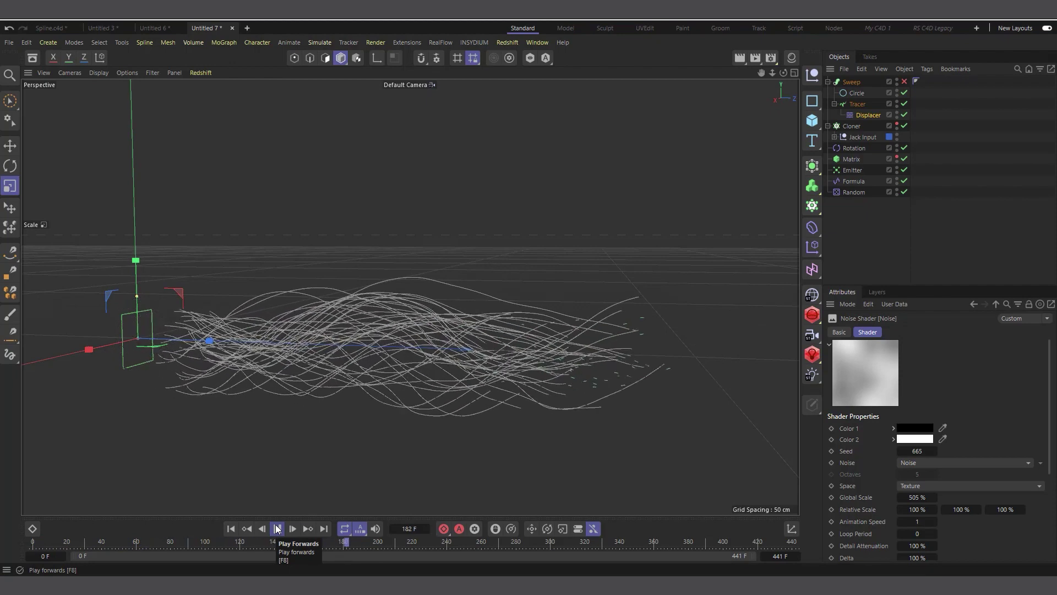
left_click(277, 529)
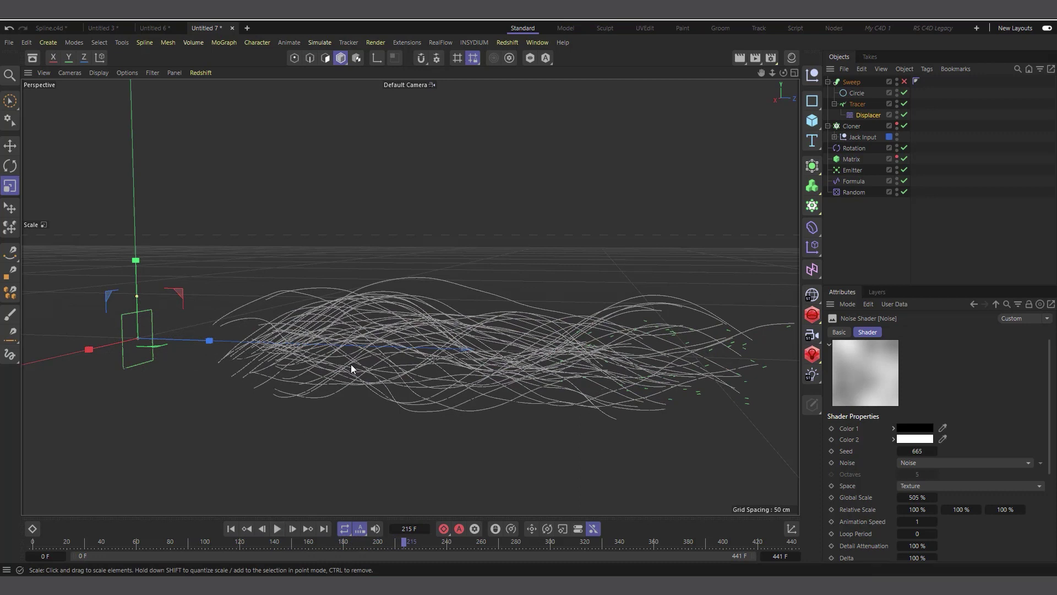
Re-enable the Sweep and play from the first frame to about frame 87 to check the moving cables up close
left_click(904, 82)
left_click(230, 528)
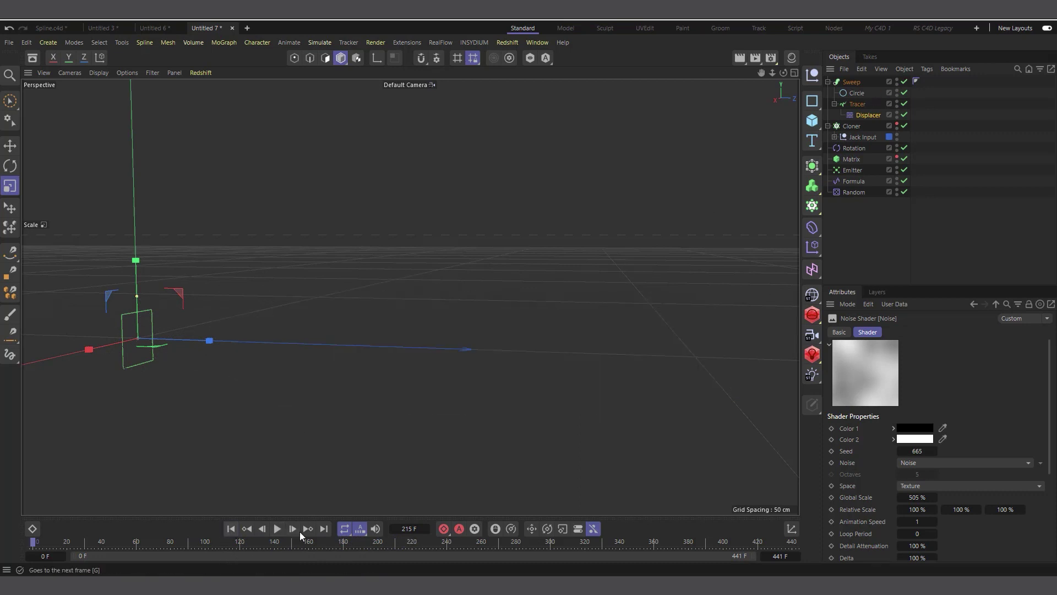
left_click(277, 528)
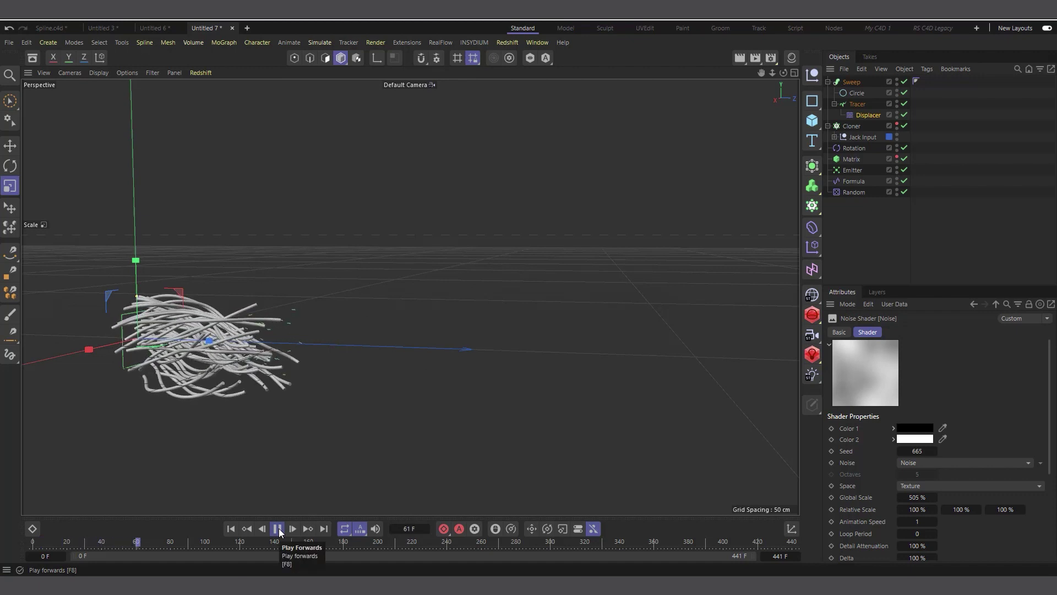
left_click(277, 528)
scroll(260, 348, "up", 4)
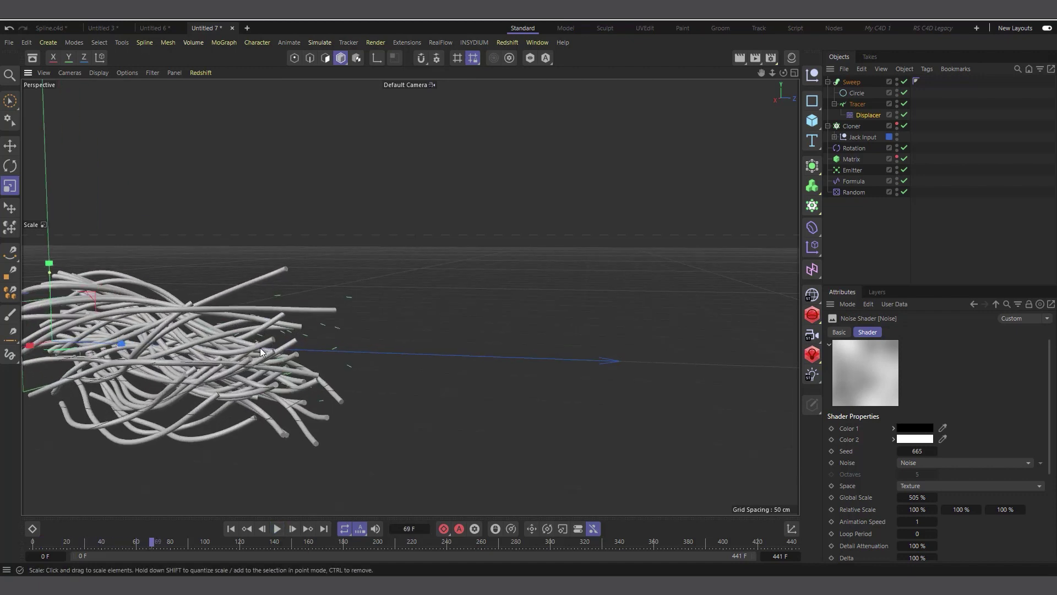
scroll(261, 350, "up", 2)
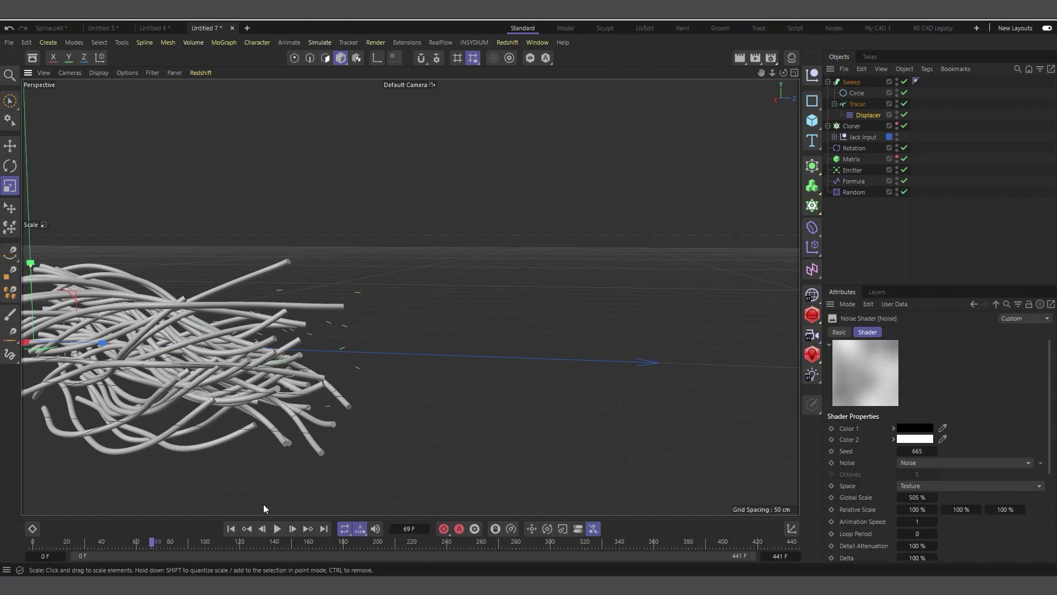
left_click(277, 528)
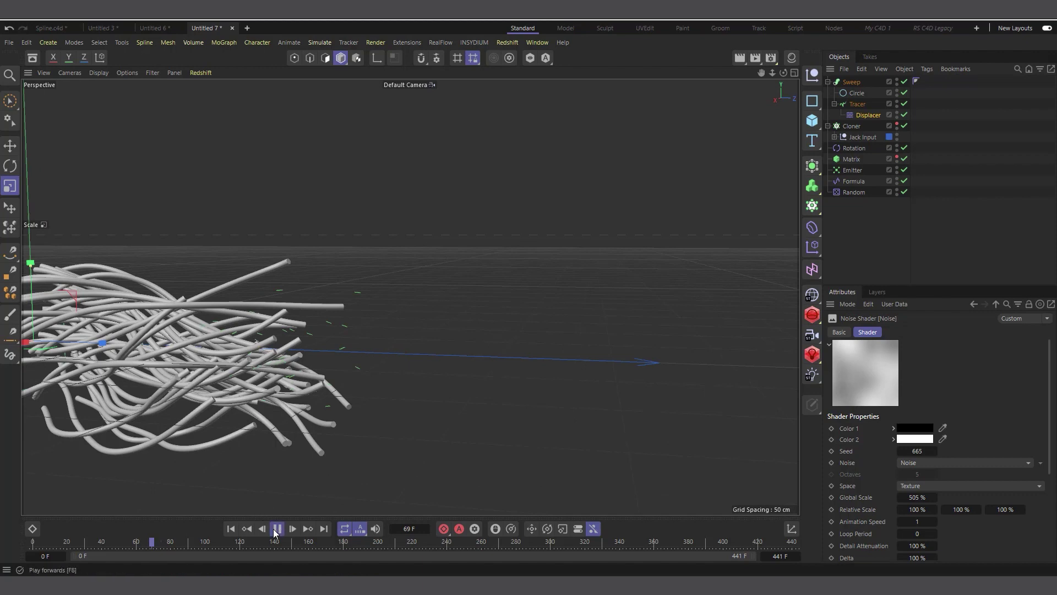
left_click(277, 528)
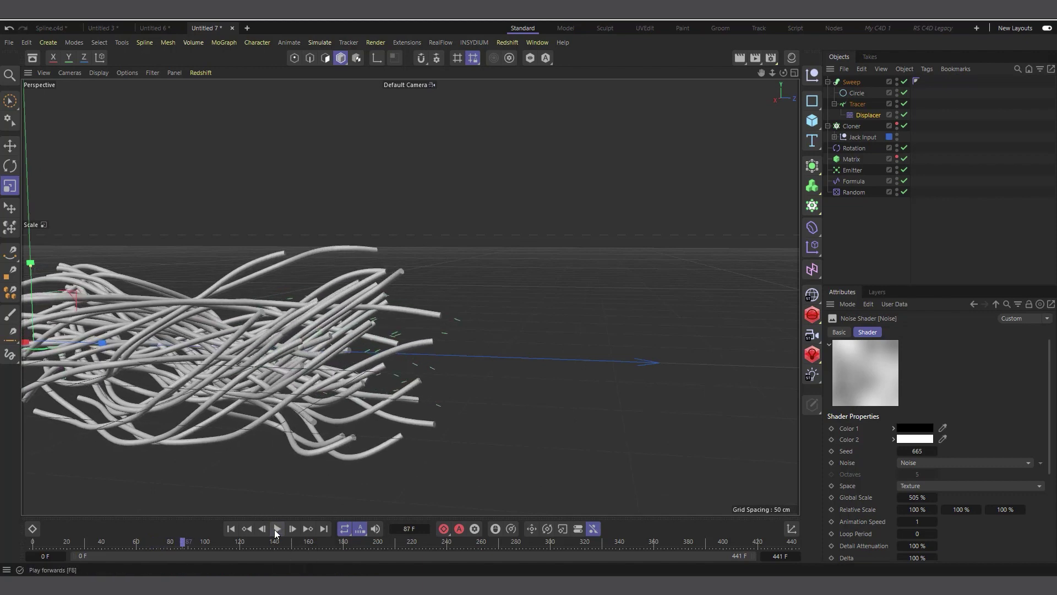
Make the Cloner visible in the viewport again and inspect how the jack plugs meet the swept cables
left_click(847, 83)
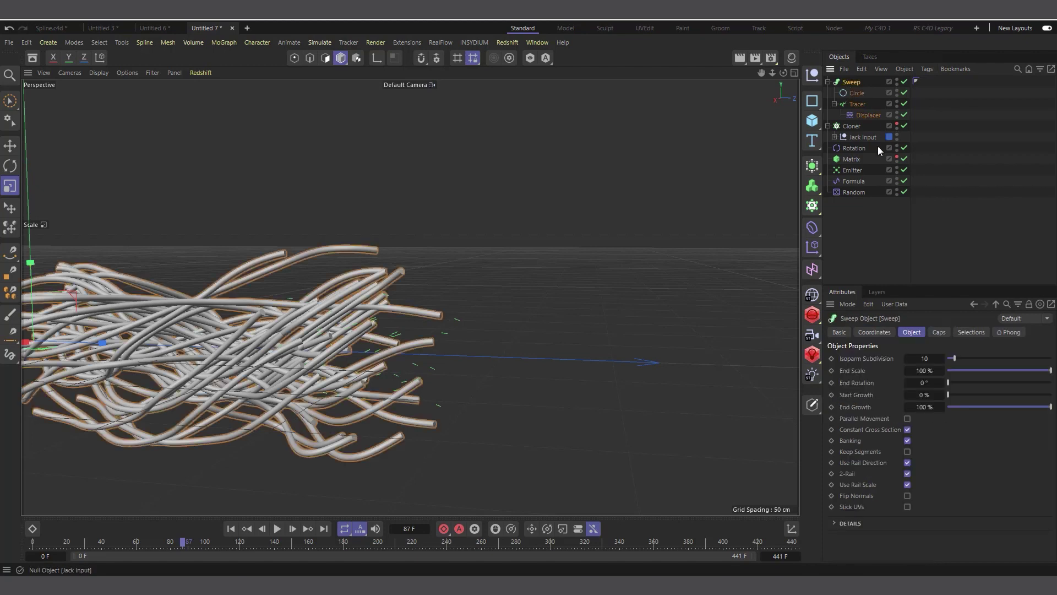
left_click(897, 123)
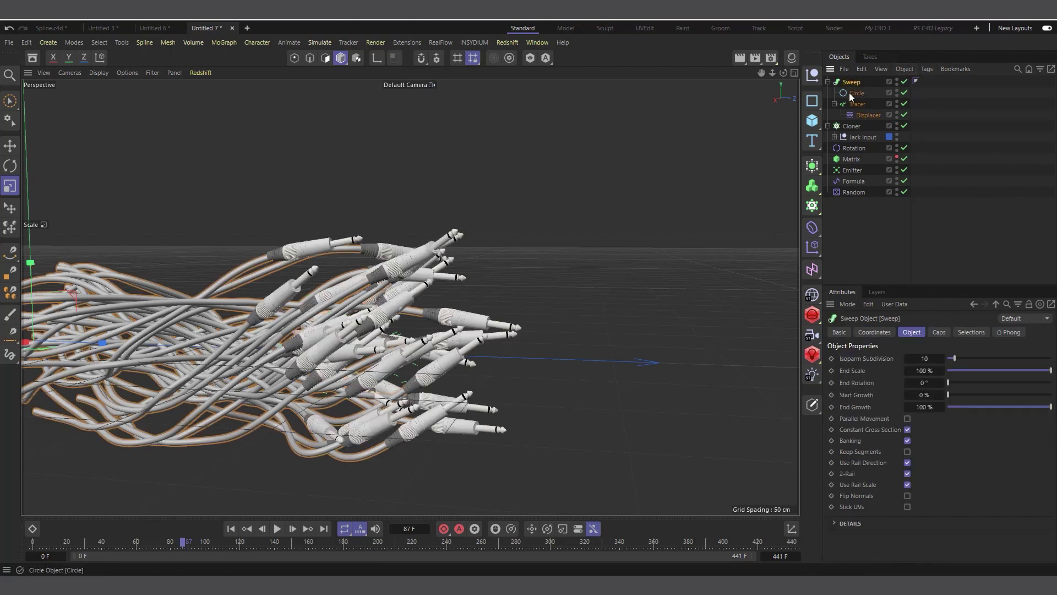
scroll(178, 411, "up", 5)
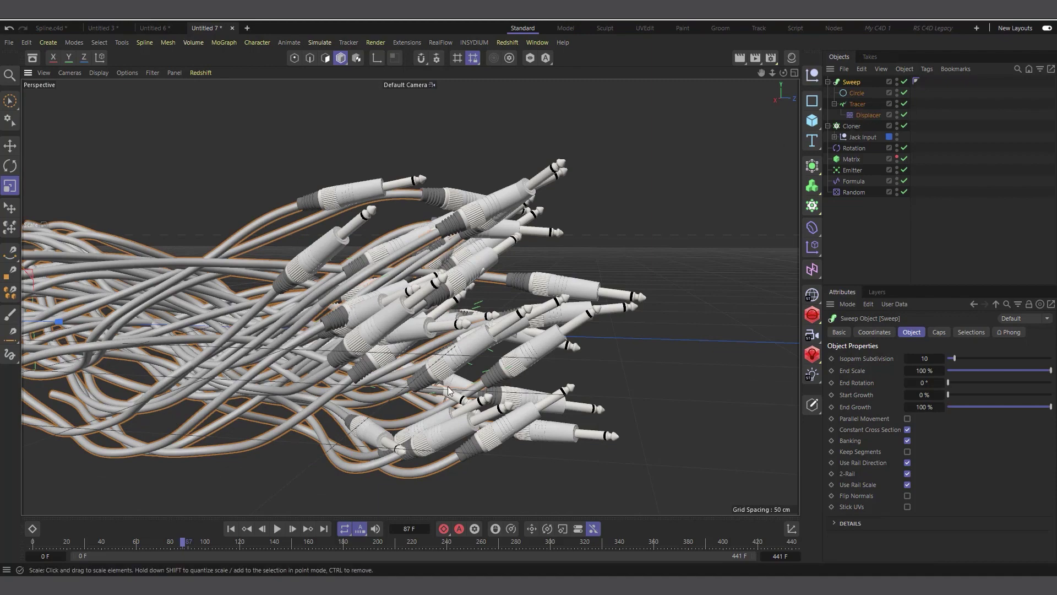
scroll(449, 390, "up", 5)
scroll(392, 322, "down", 4)
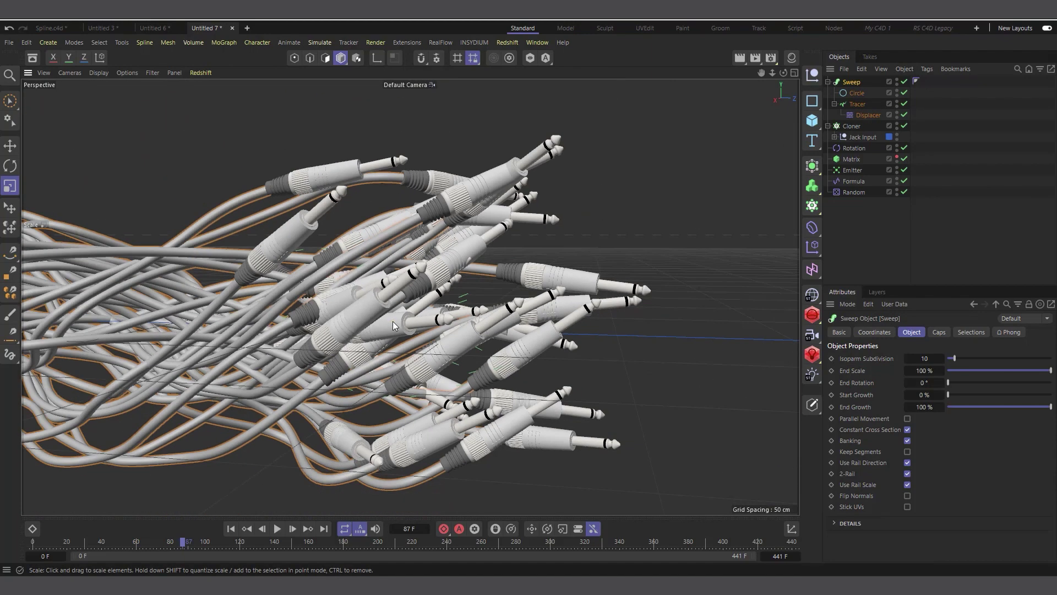
scroll(391, 321, "down", 3)
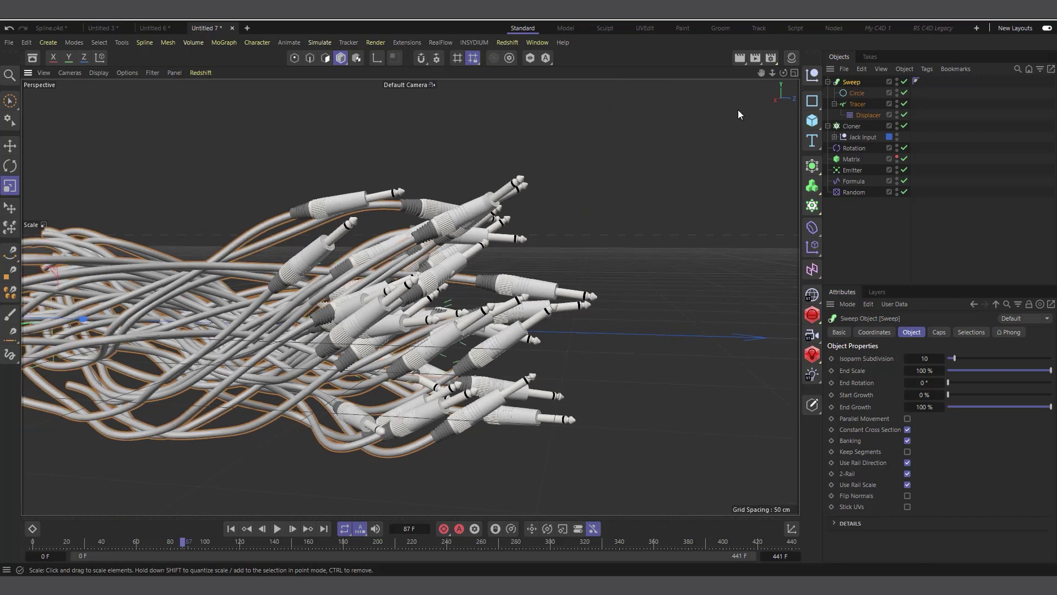
left_click_drag(781, 70, 721, 141)
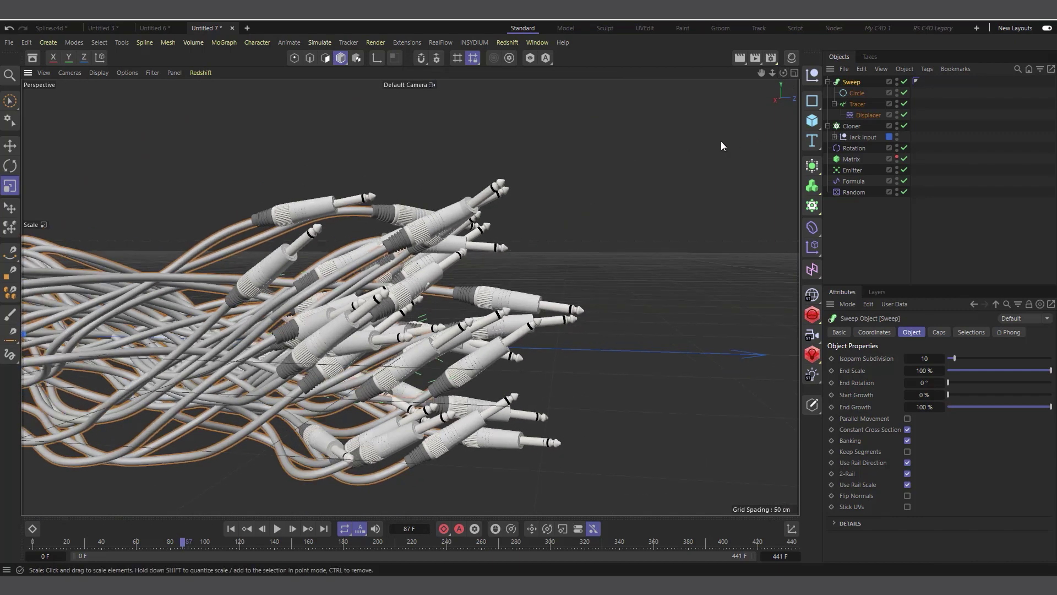
Add a Push Apart effector to the Matrix and move it to the end of the object hierarchy, below Random
left_click(852, 159)
scroll(493, 385, "up", 1)
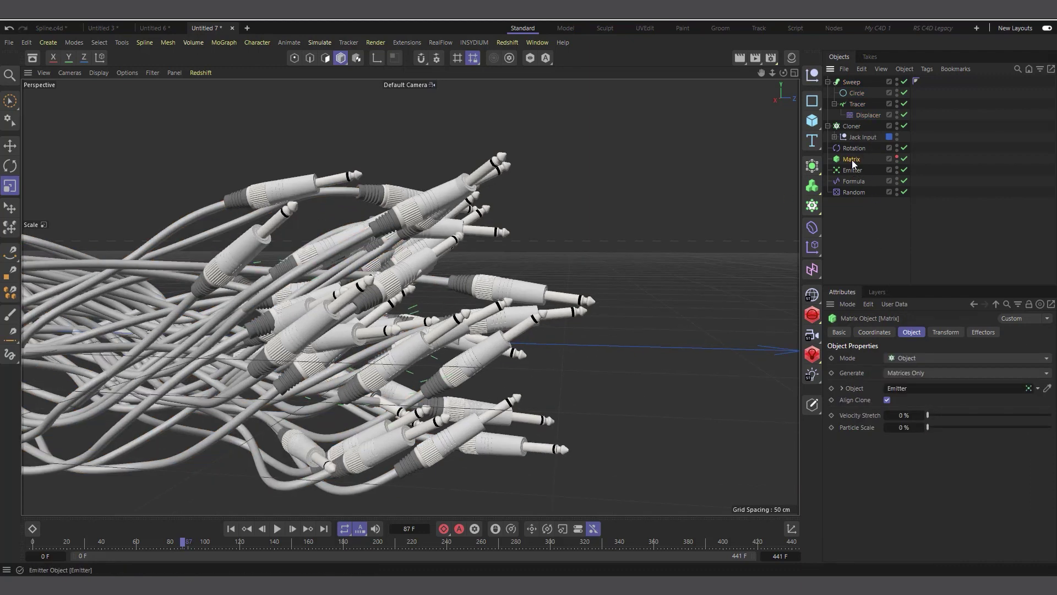
left_click(811, 249)
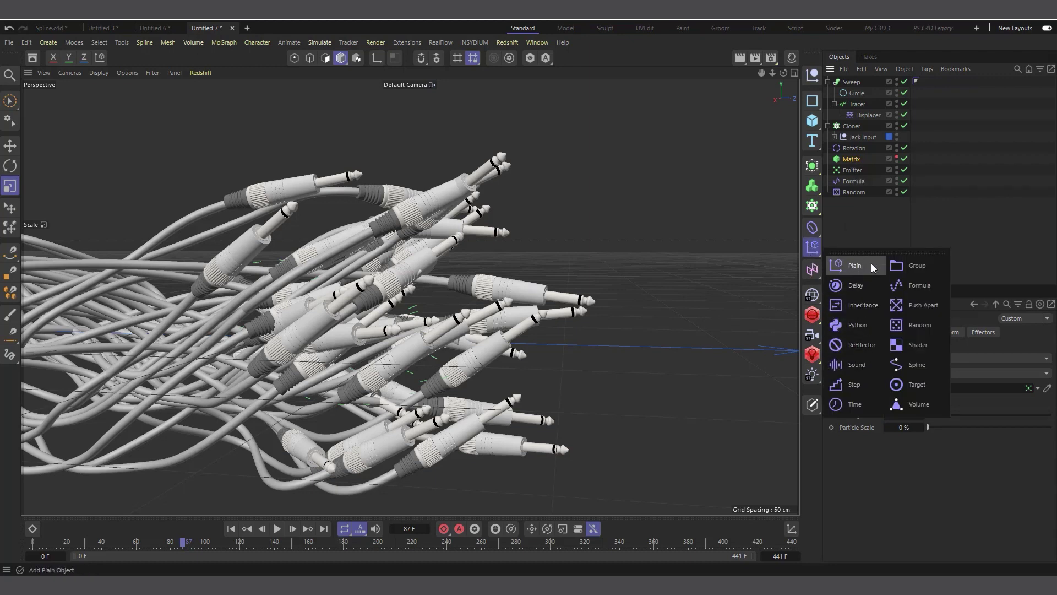
left_click(922, 302)
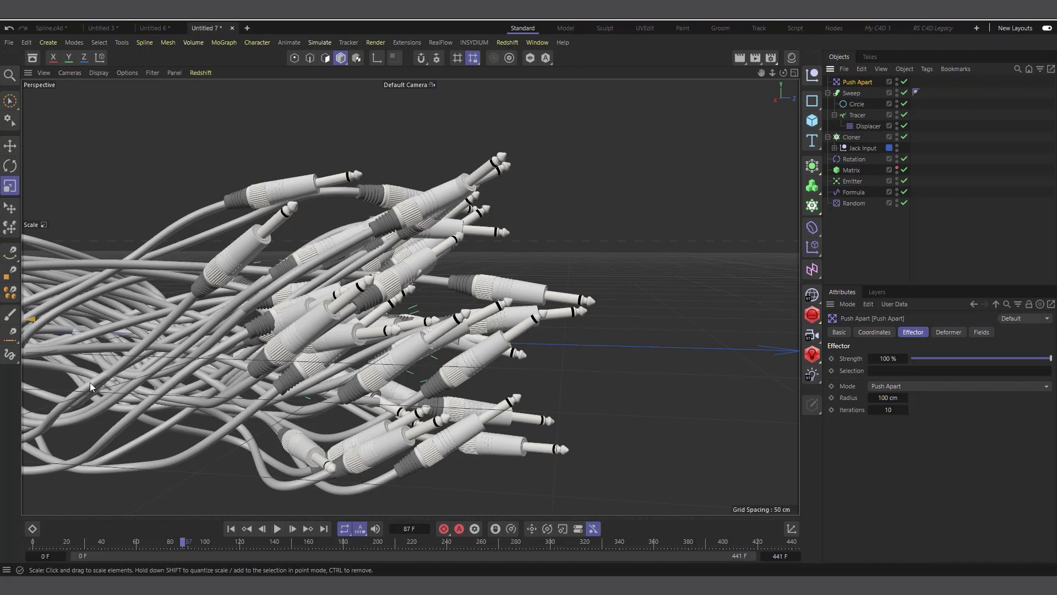
left_click(853, 92)
left_click_drag(856, 215, 857, 216)
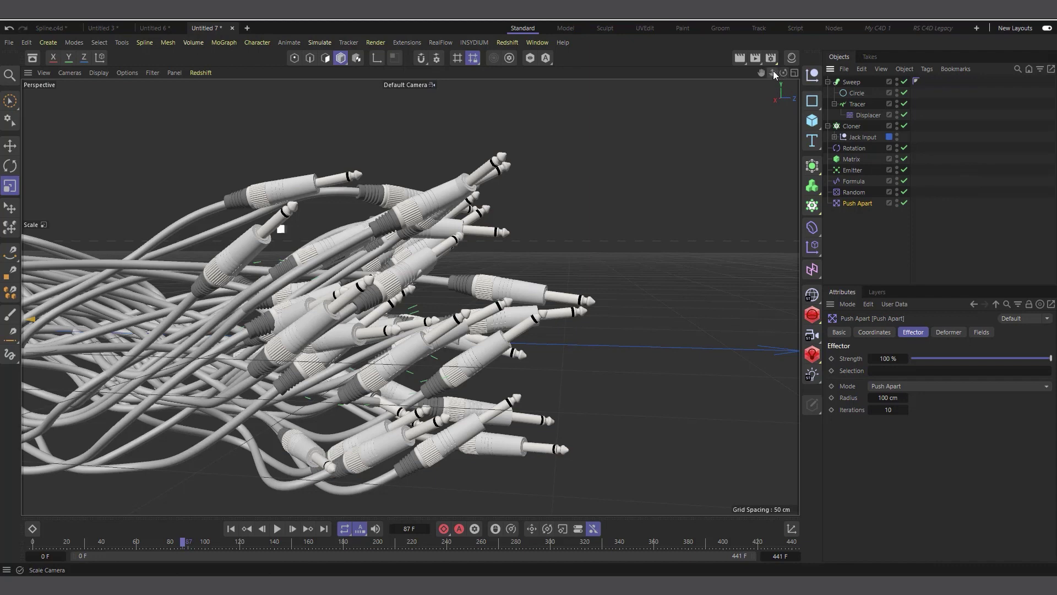
Set the Push Apart effector's Radius to 5 cm and check the spacing of the Matrix cubes around the jacks
left_click_drag(773, 71, 693, 72)
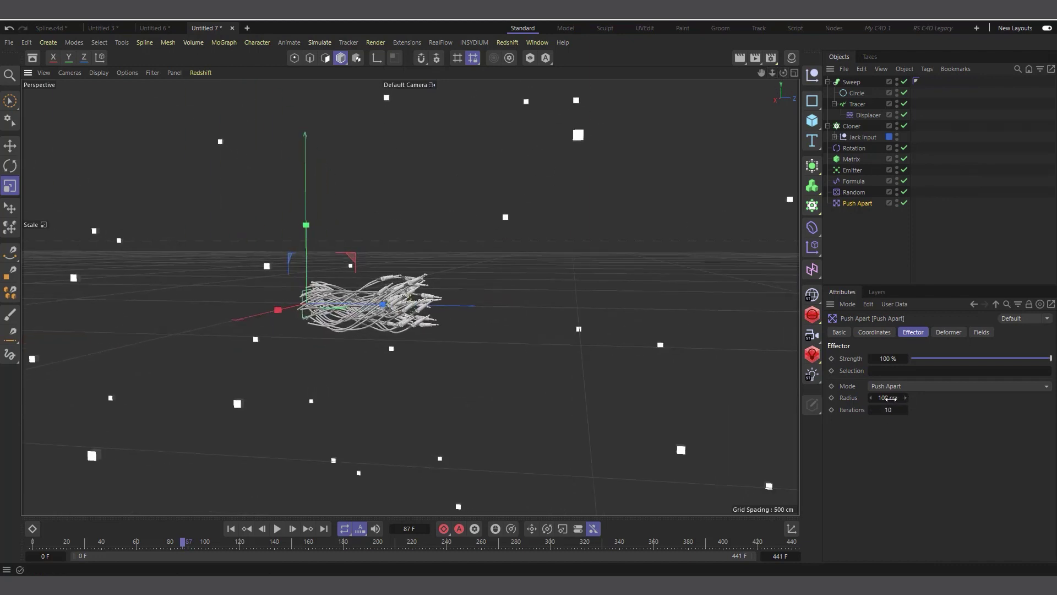
left_click_drag(887, 398, 869, 397)
scroll(484, 307, "up", 5)
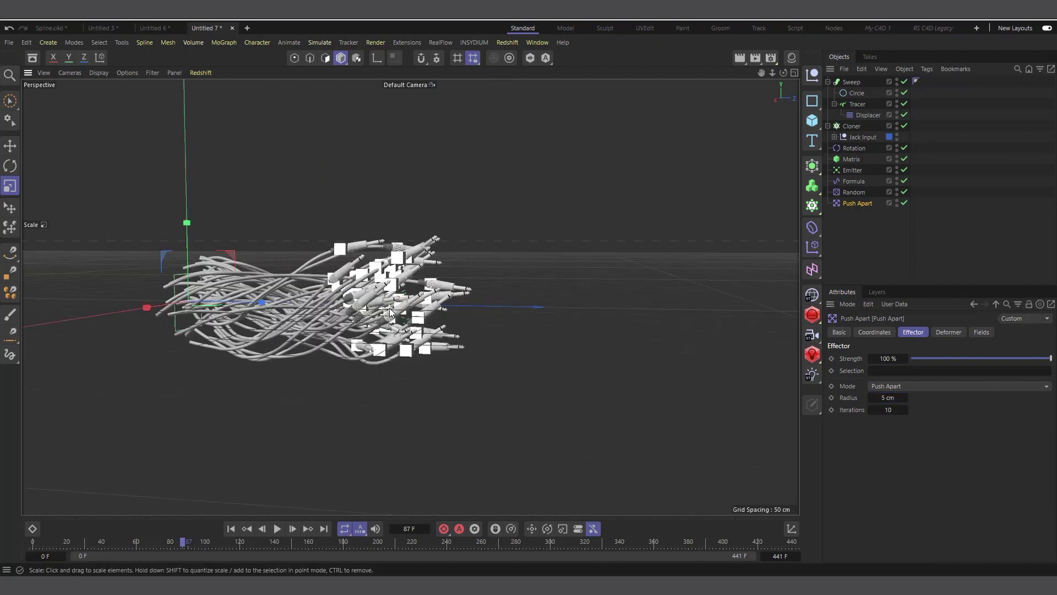
scroll(390, 311, "up", 6)
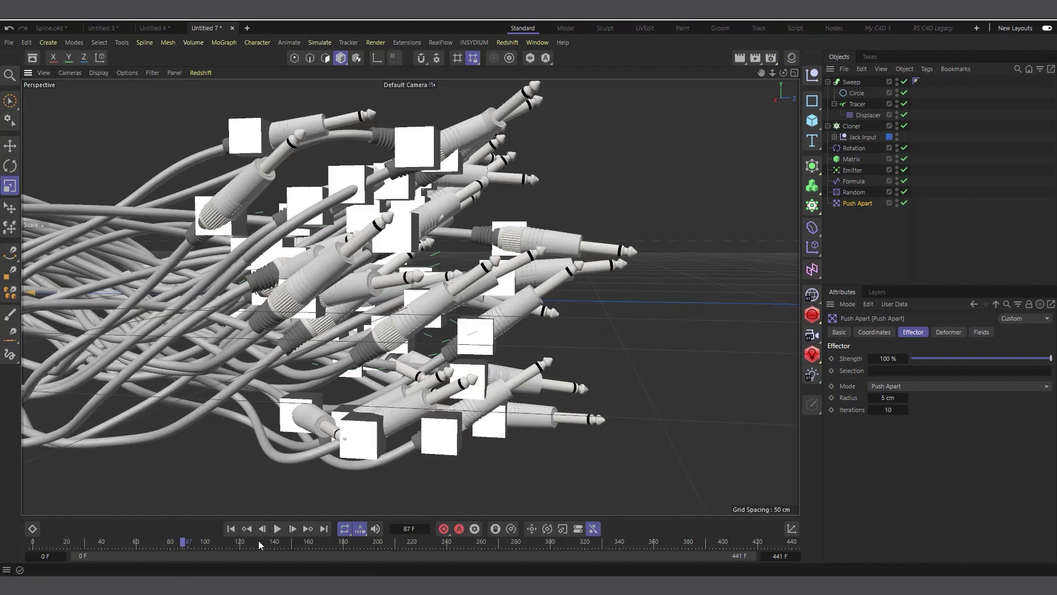
Set the Emitter's editor and renderer birthrates to 50 and play from the first frame to about frame 115
left_click(230, 527)
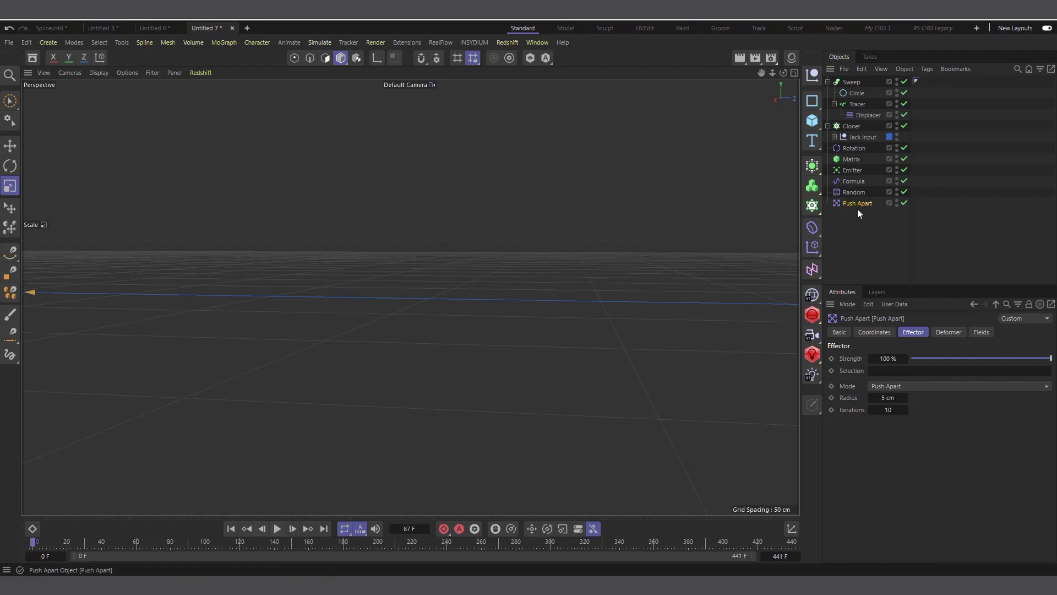
left_click(853, 172)
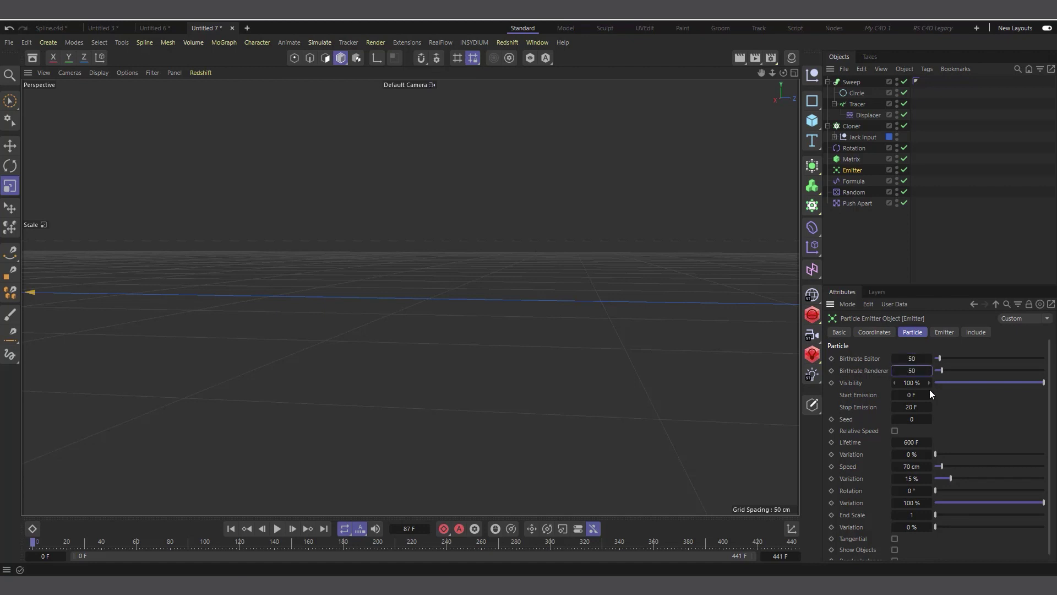
left_click(276, 528)
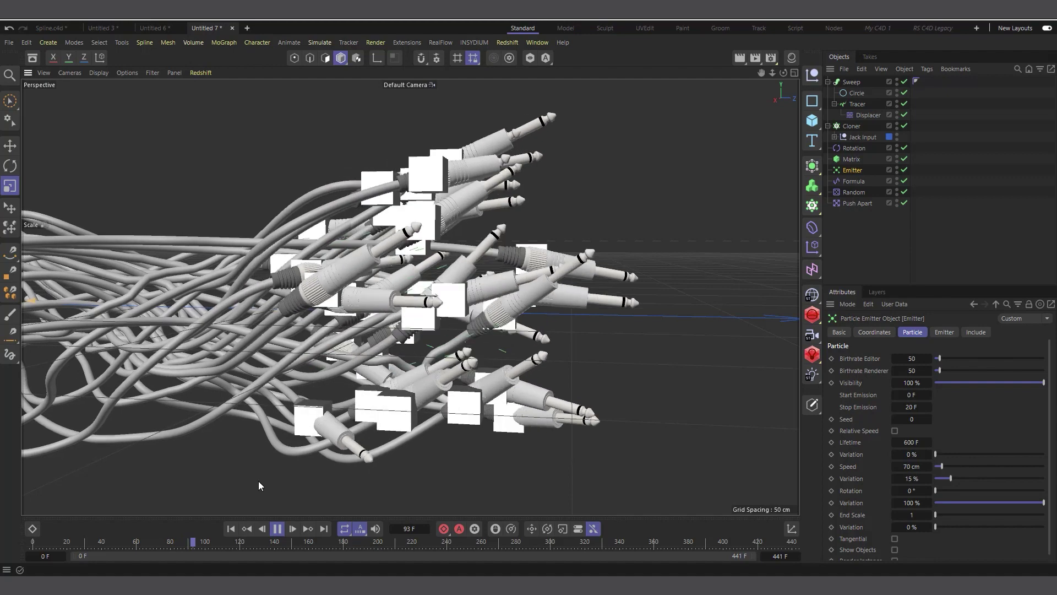
left_click(277, 528)
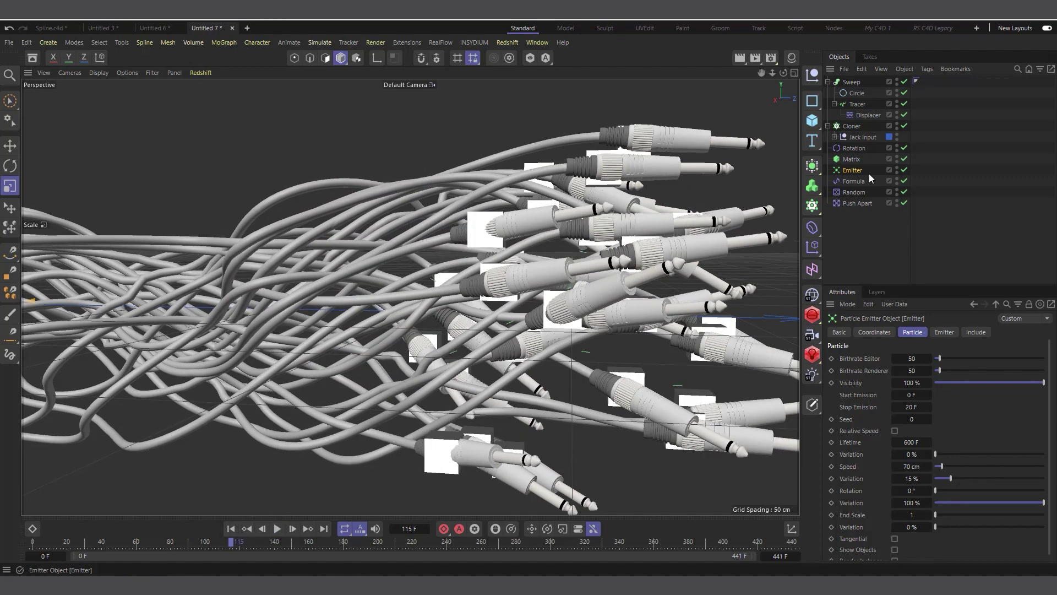
Set the Push Apart effector's Radius to 3 cm and replay the animation from the first frame
left_click(852, 202)
left_click(892, 398)
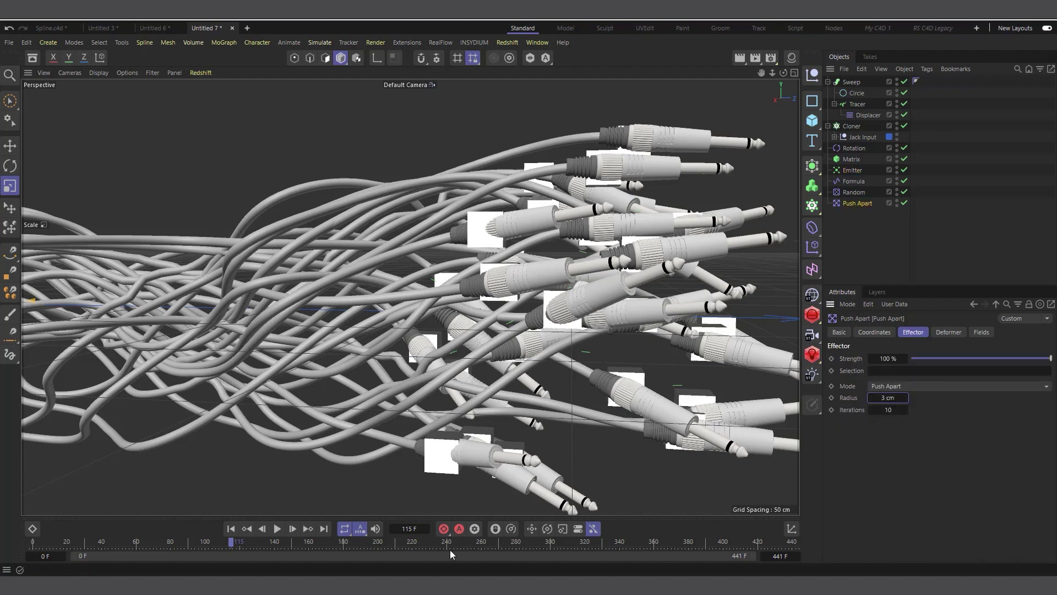
left_click(278, 528)
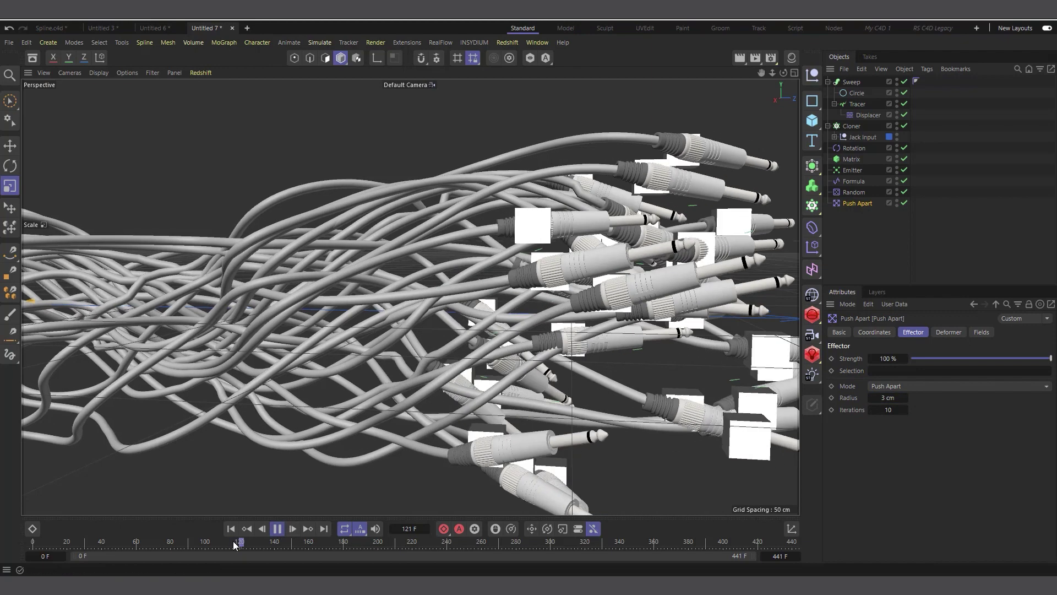
left_click(231, 529)
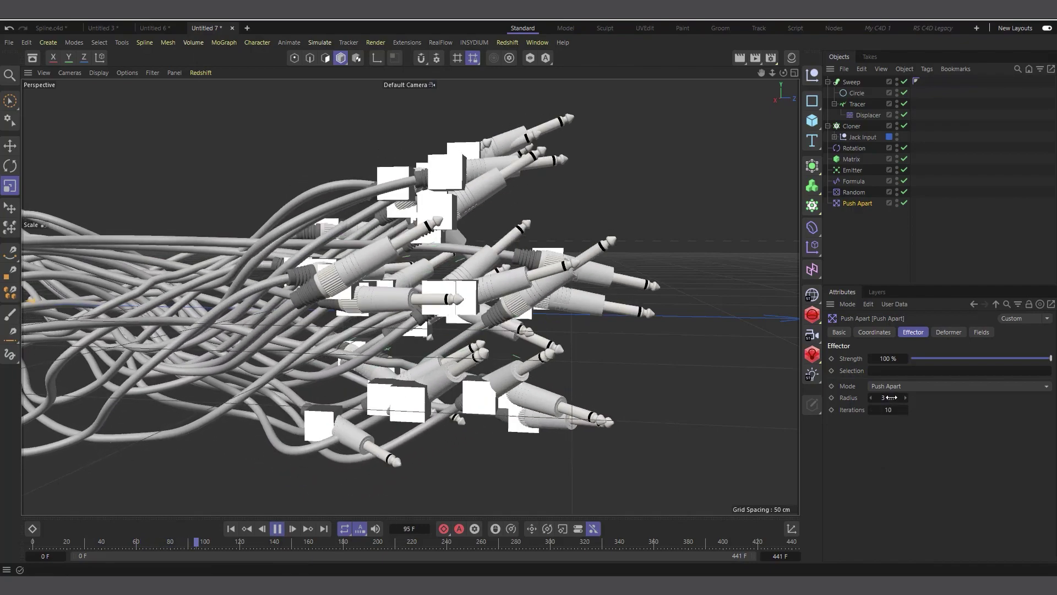
Set the Push Apart effector's Radius to 2 cm, then play from the first frame to about frame 101
left_click_drag(890, 398, 884, 398)
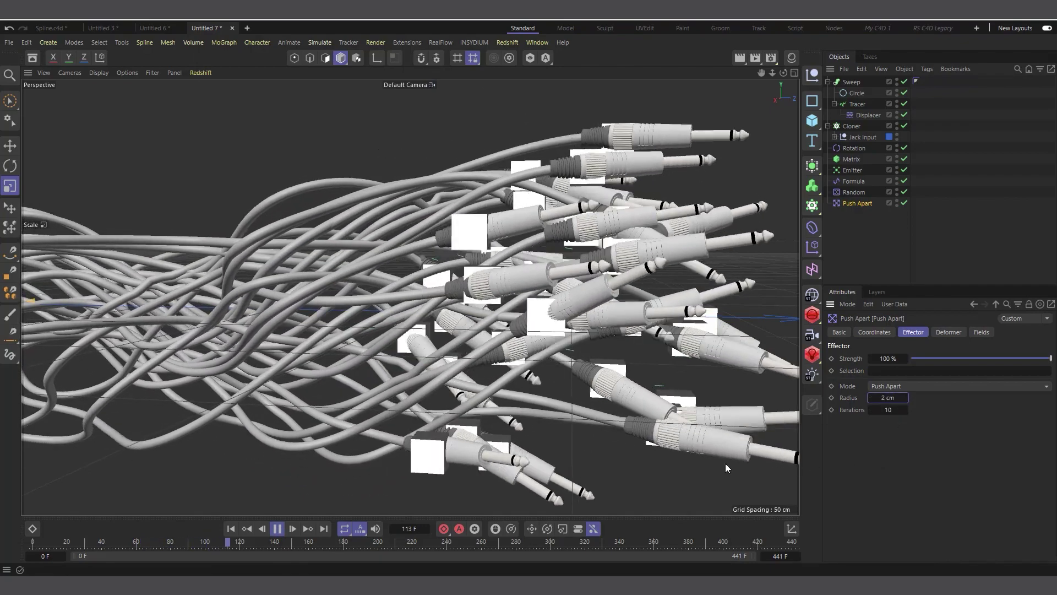
left_click(232, 528)
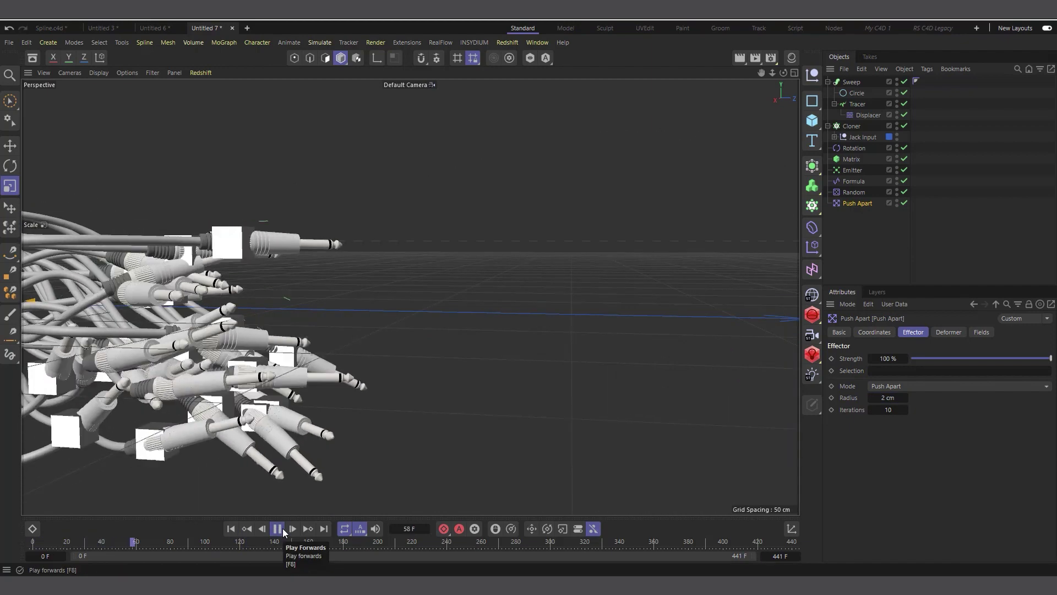
left_click(277, 528)
left_click(231, 528)
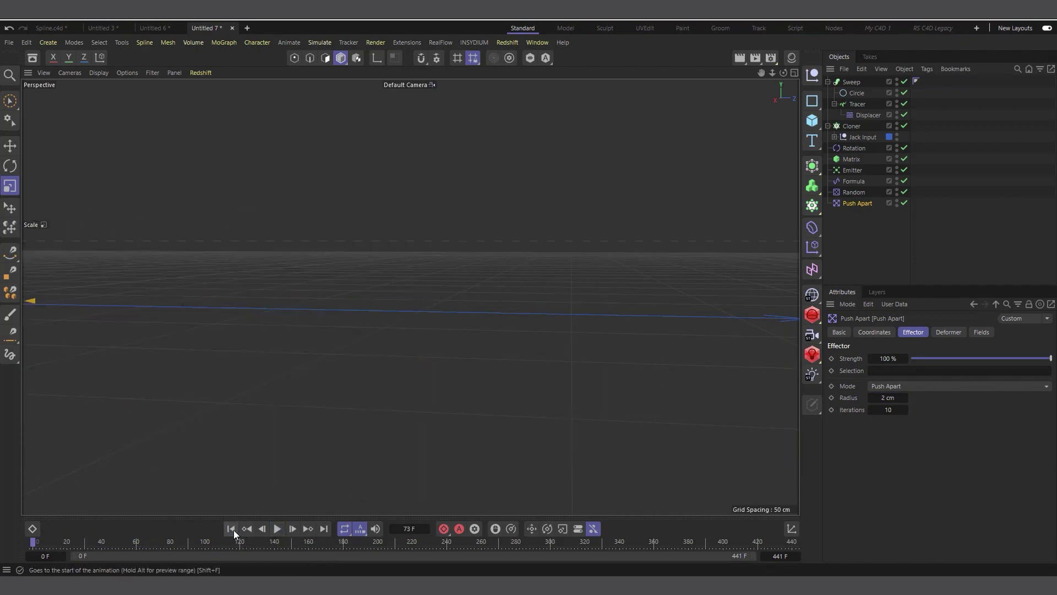
left_click(278, 528)
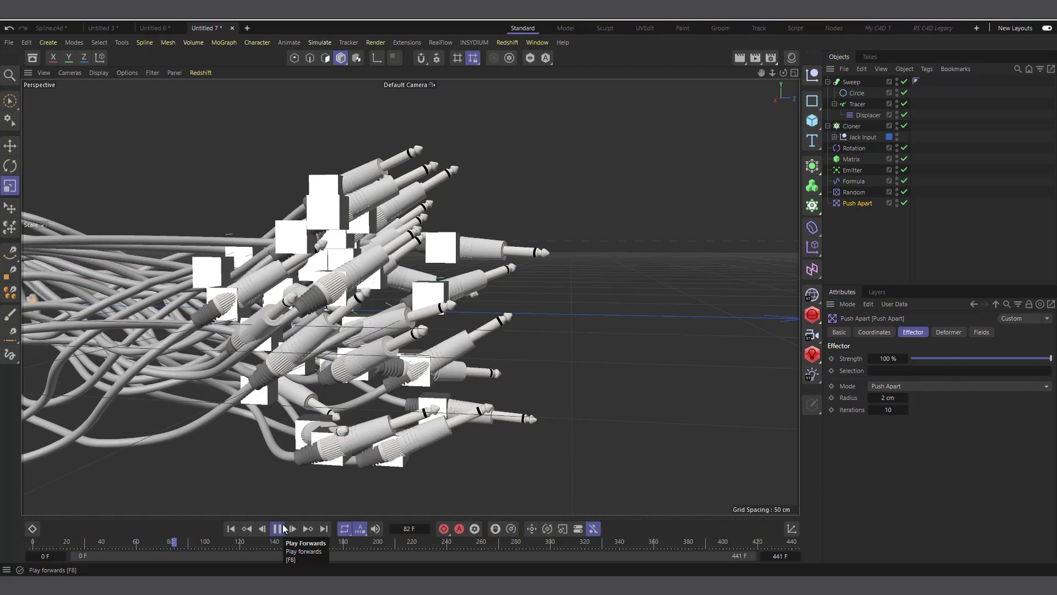
left_click(282, 528)
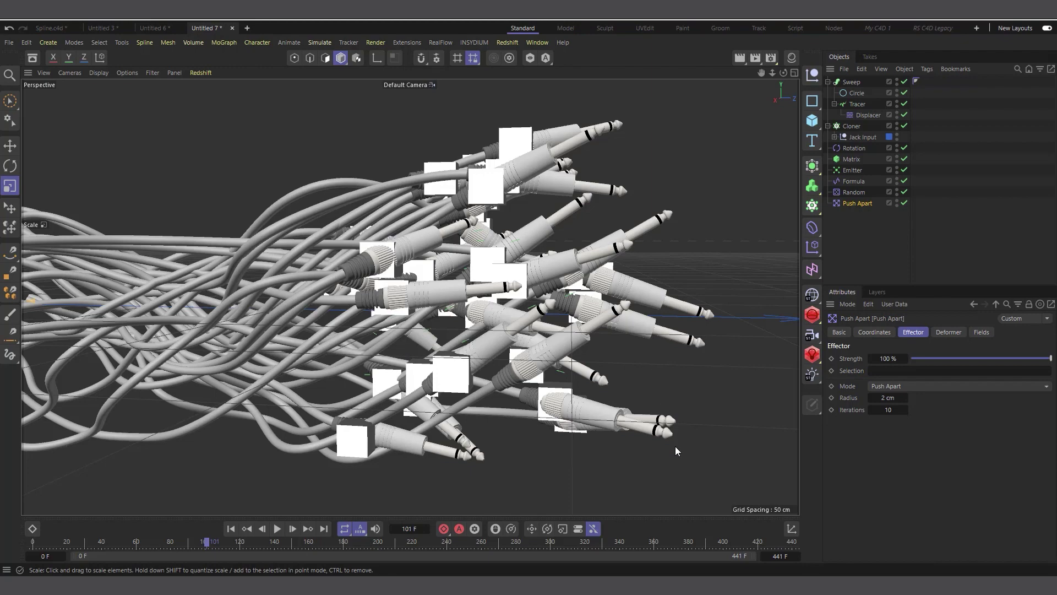
Examine the jack plugs and Matrix cubes from several angles for overlaps between neighbouring plugs
scroll(311, 458, "up", 6)
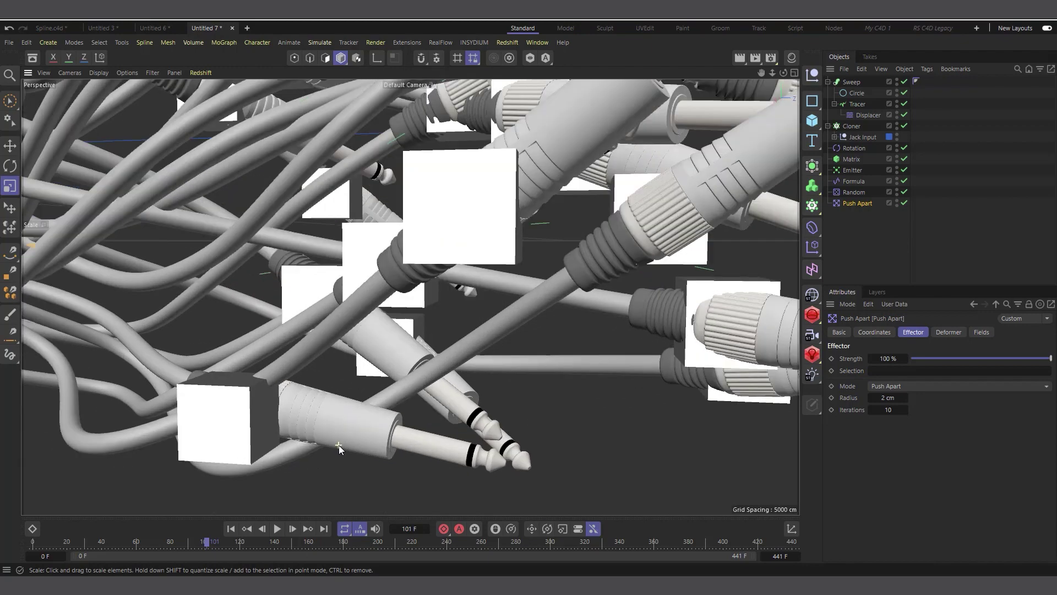
scroll(289, 256, "down", 5)
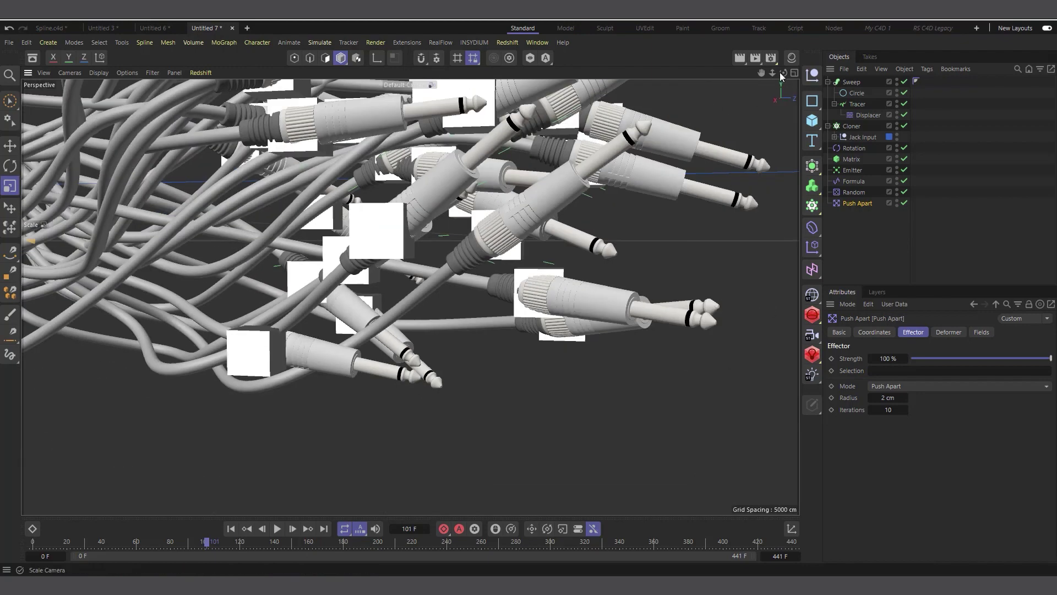
left_click_drag(782, 72, 413, 334)
scroll(414, 407, "up", 1)
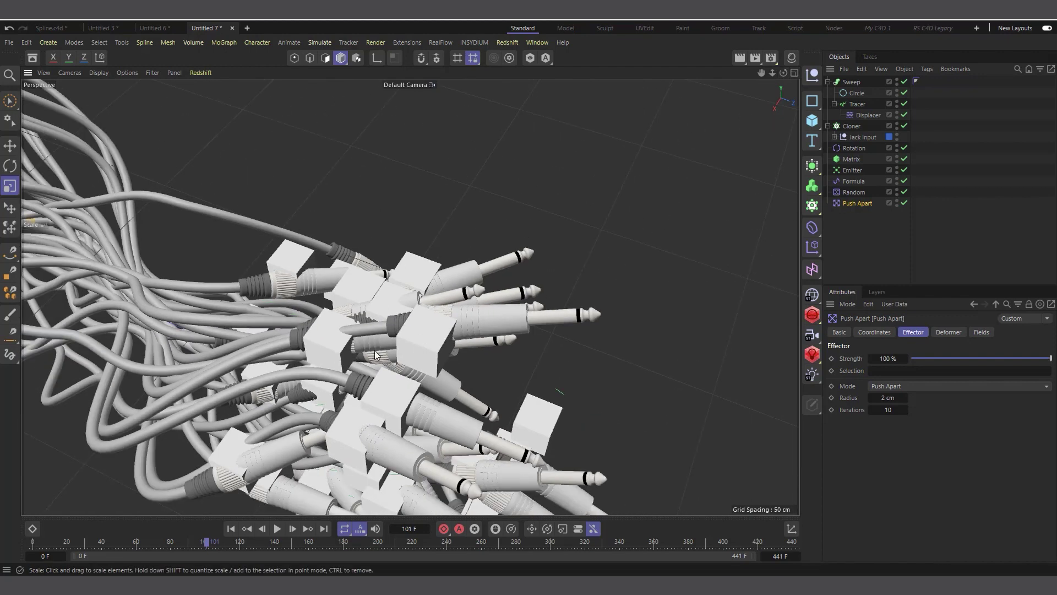
scroll(377, 354, "up", 4)
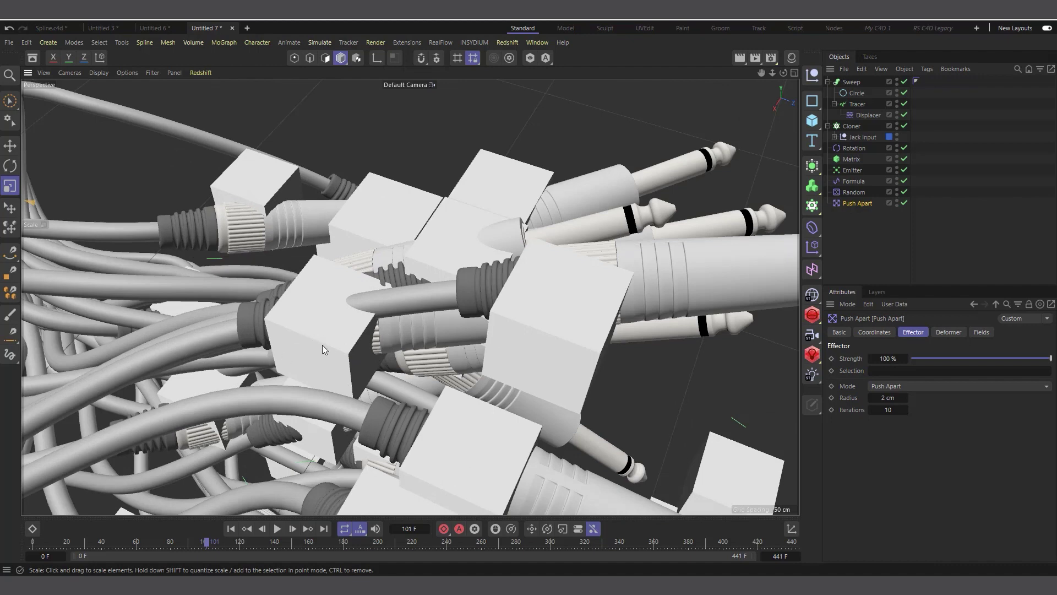
scroll(384, 300, "down", 4)
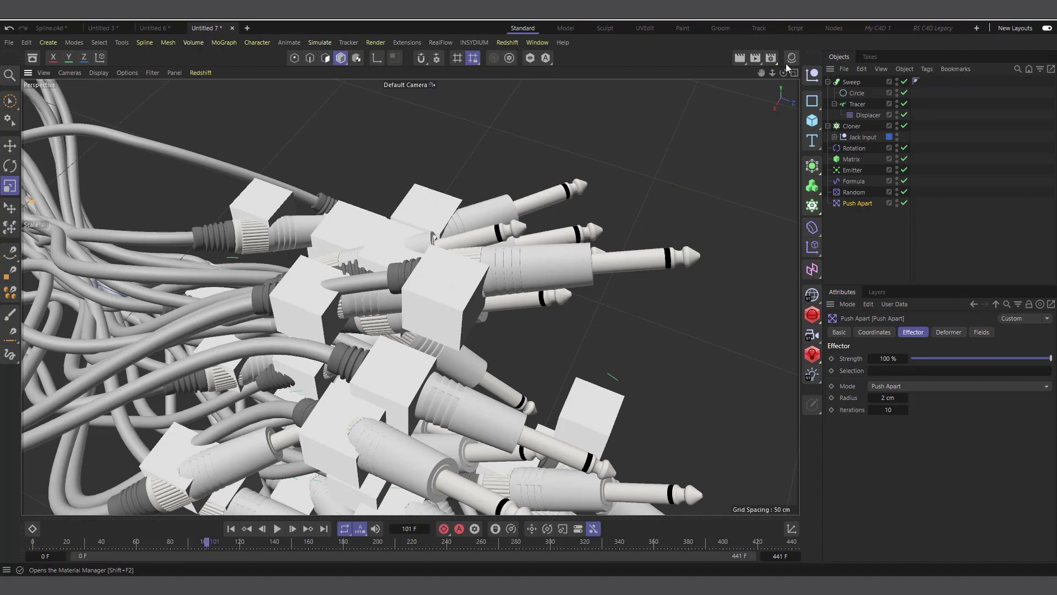
left_click_drag(783, 72, 554, 295)
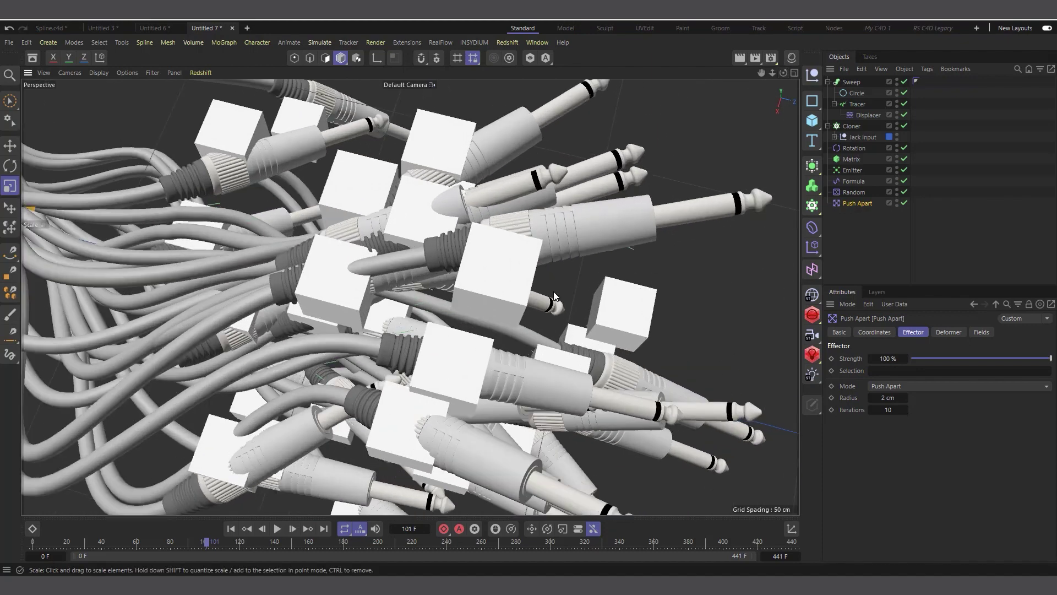
scroll(392, 253, "up", 2)
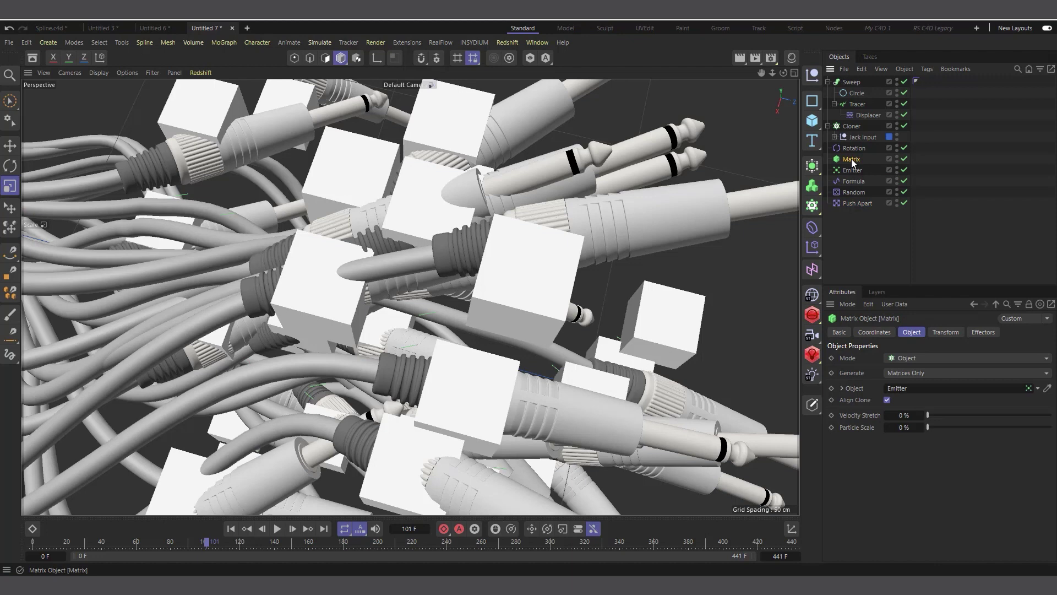
Create a MoGraph Selection on the Matrix by brushing over the points of the overlapping clones
left_click(228, 44)
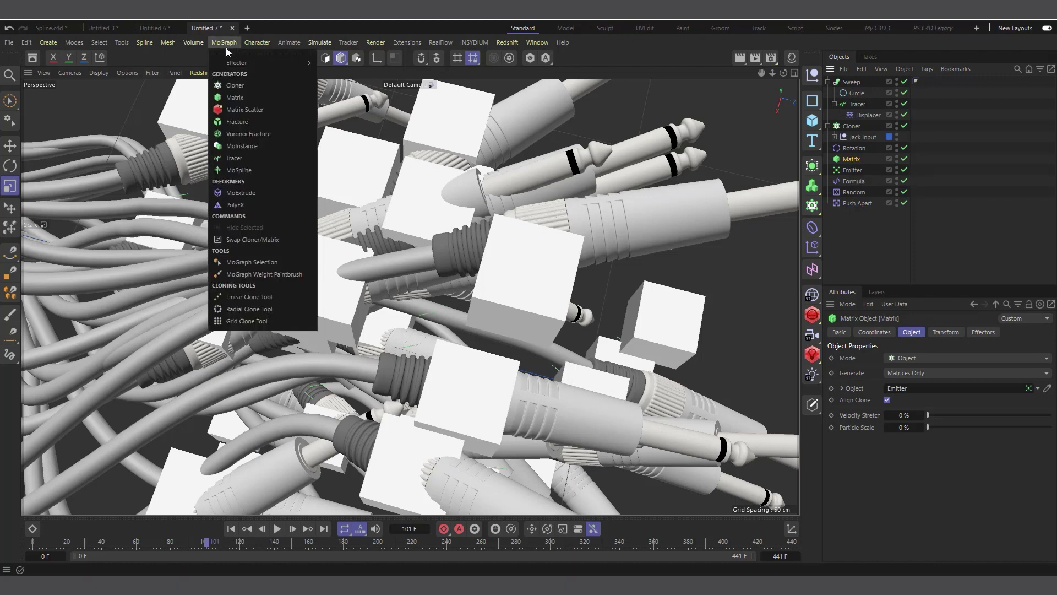
left_click(247, 266)
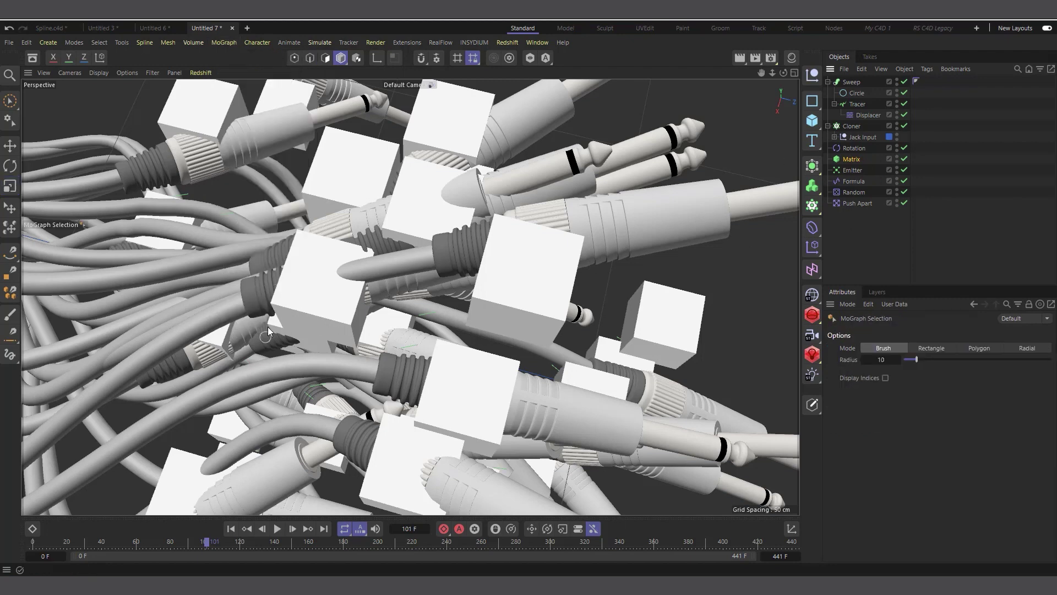
left_click(323, 284)
left_click(432, 222)
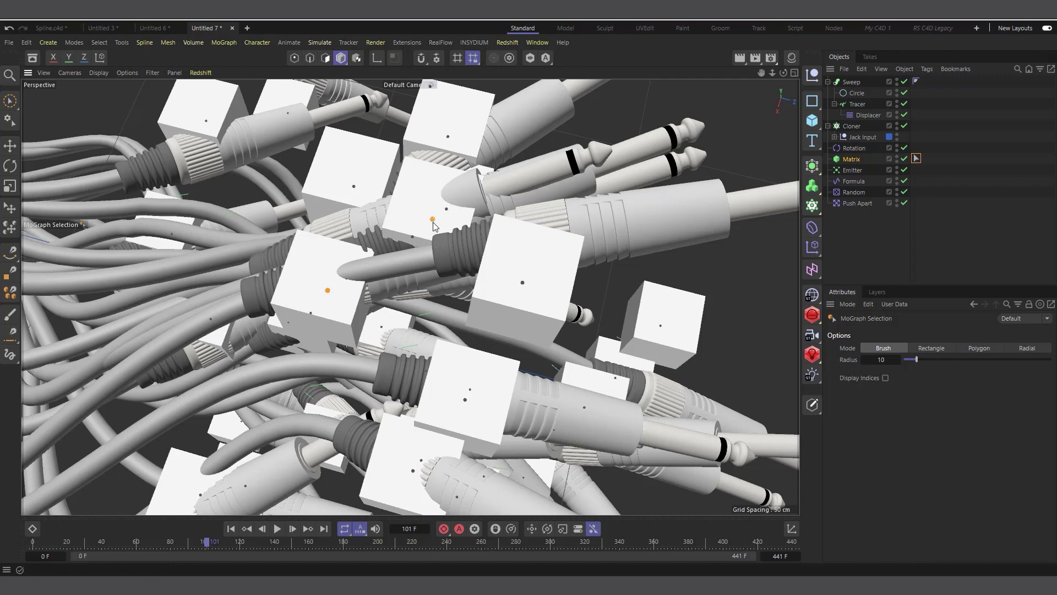
left_click(409, 238)
left_click_drag(783, 73, 743, 83)
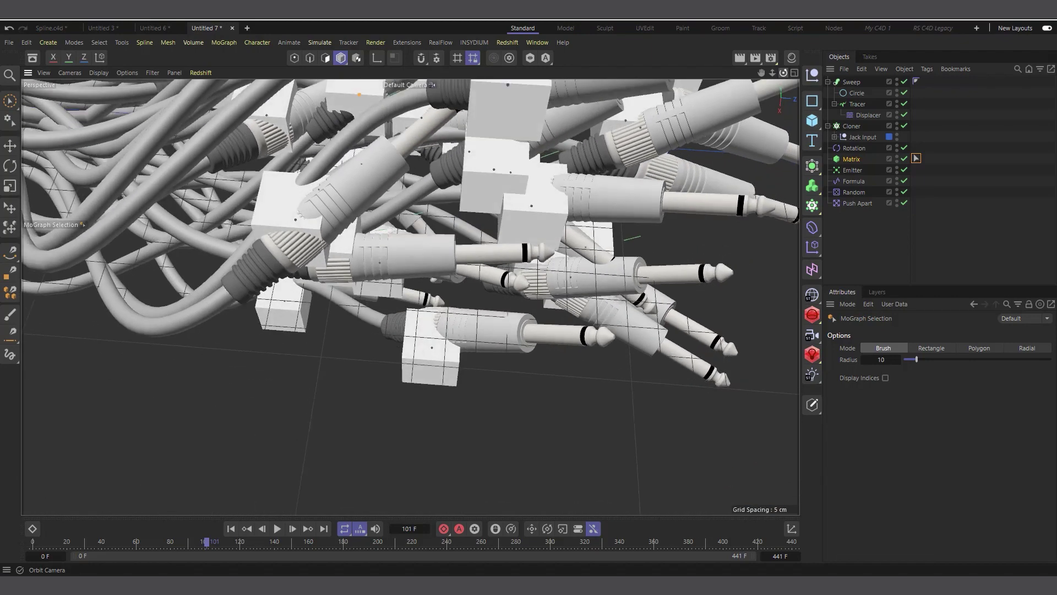
scroll(302, 241, "up", 5)
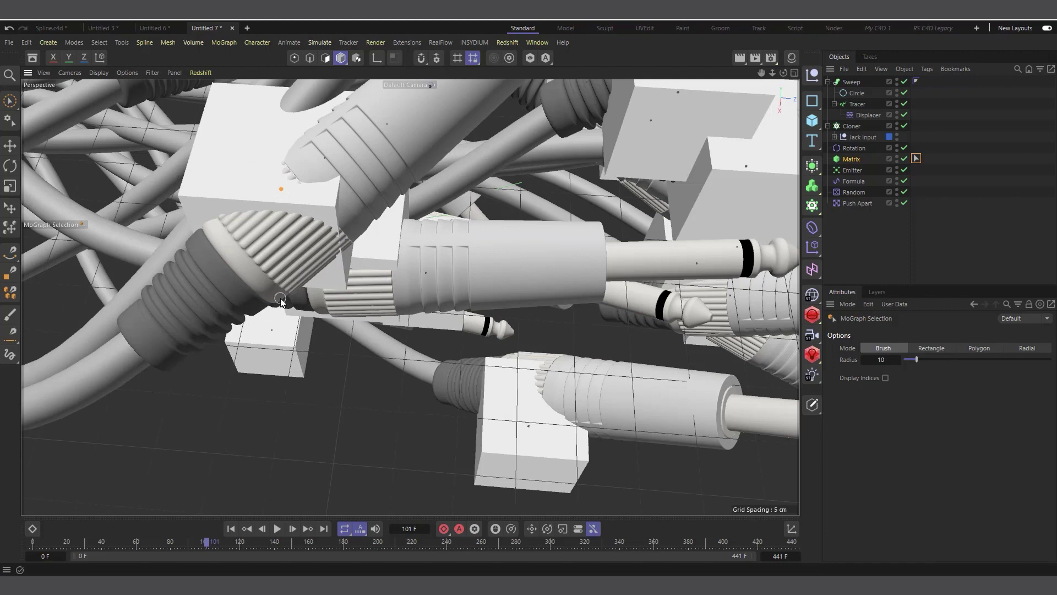
scroll(277, 292, "down", 10)
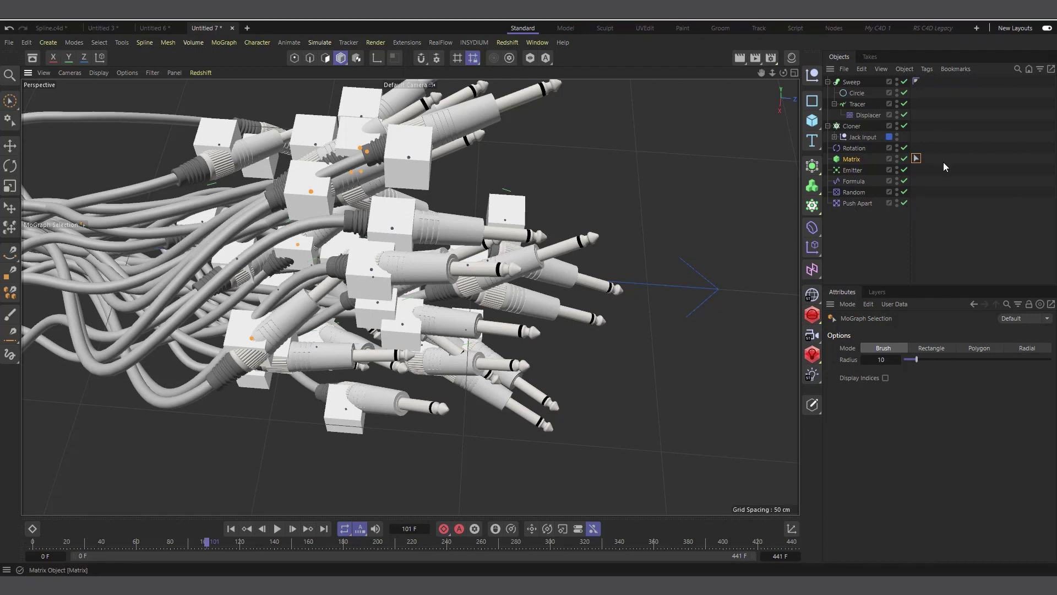
Add a Plain effector that is restricted to the Matrix's MoGraph Selection
left_click(916, 158)
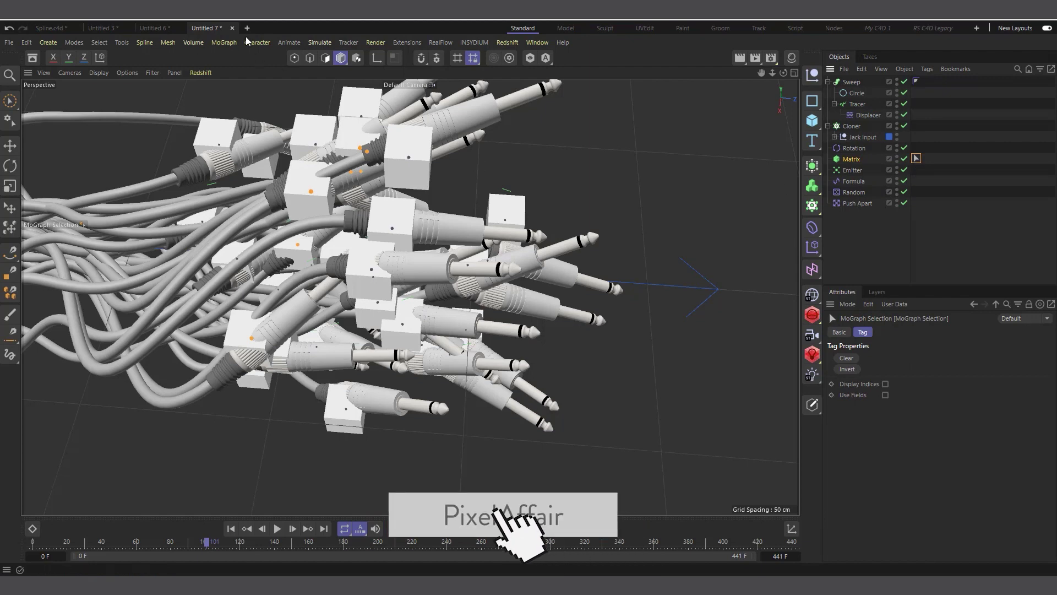
left_click(222, 38)
mouse_move(234, 63)
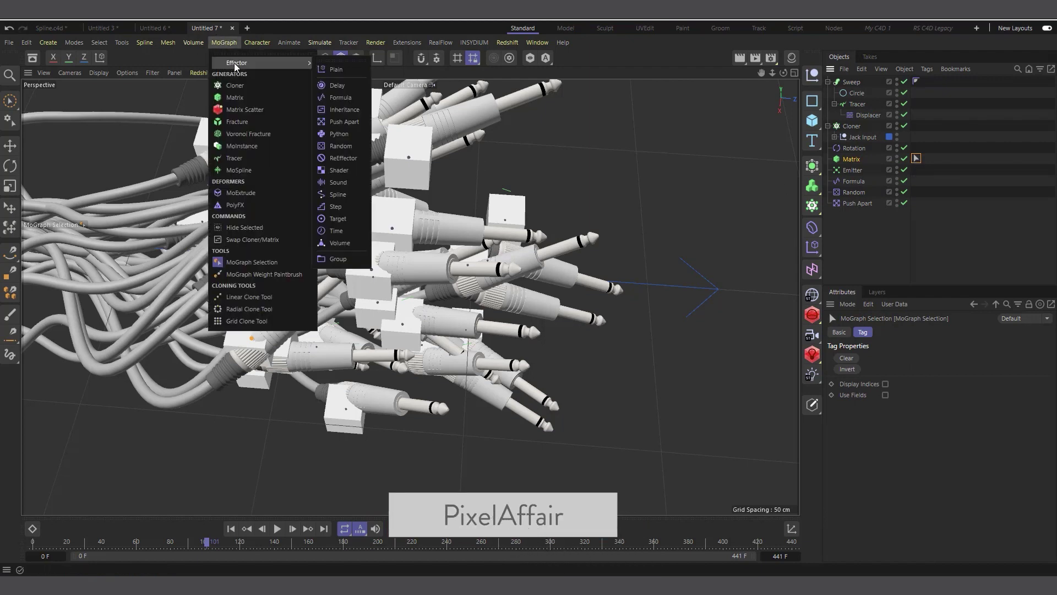
left_click(334, 71)
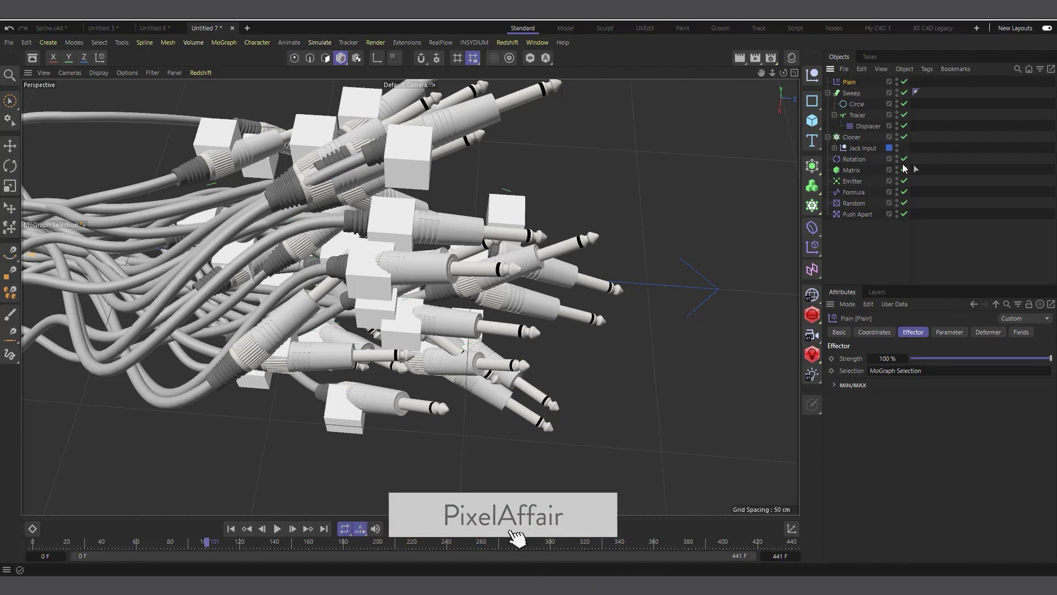
Turn off Position and enable Visibility in the Plain effector's parameters to hide the selected clones
left_click(949, 332)
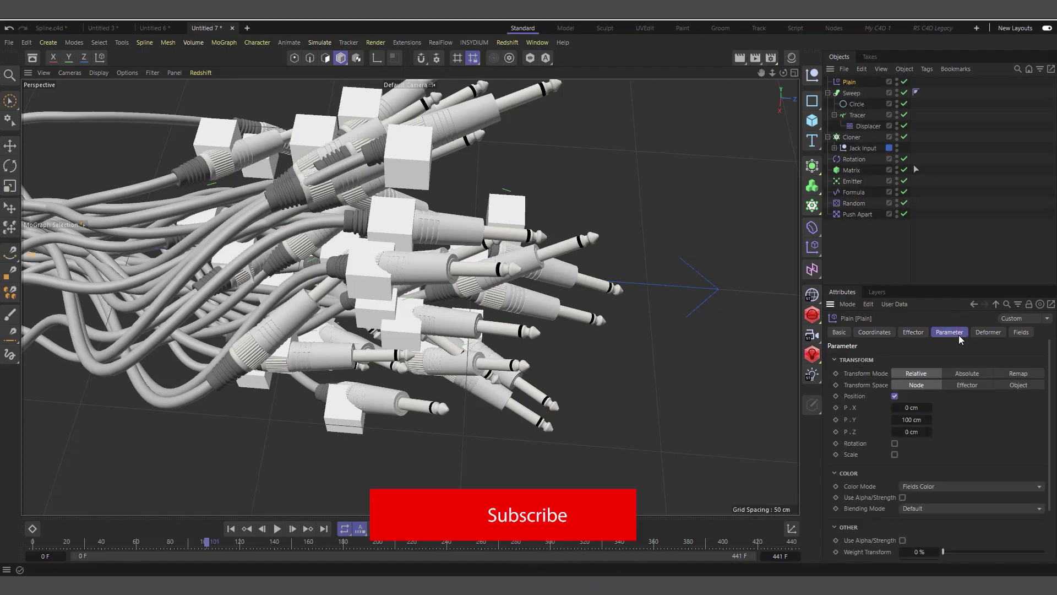
left_click(894, 396)
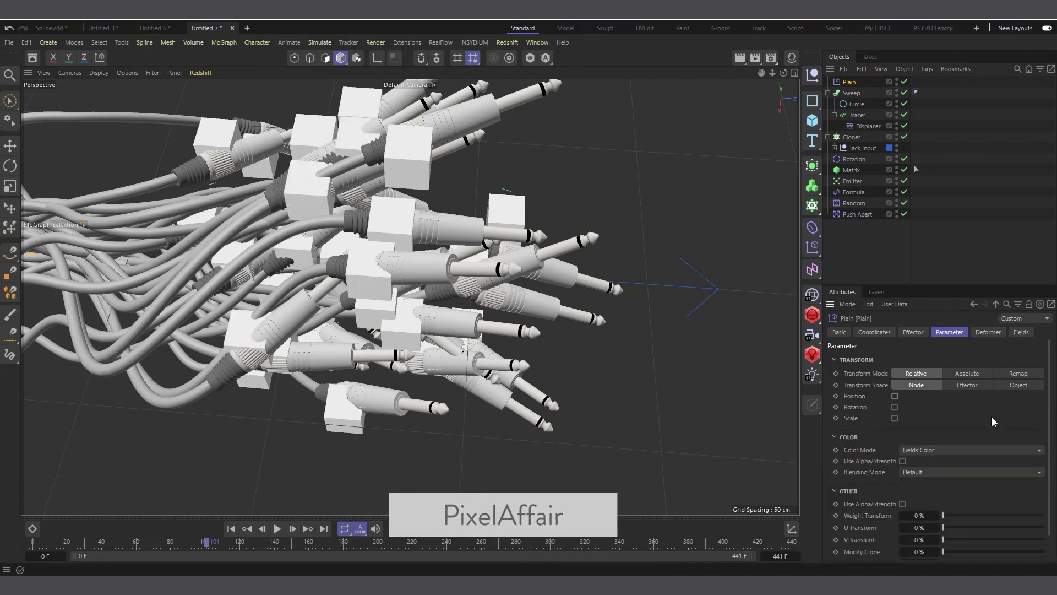
scroll(992, 419, "down", 2)
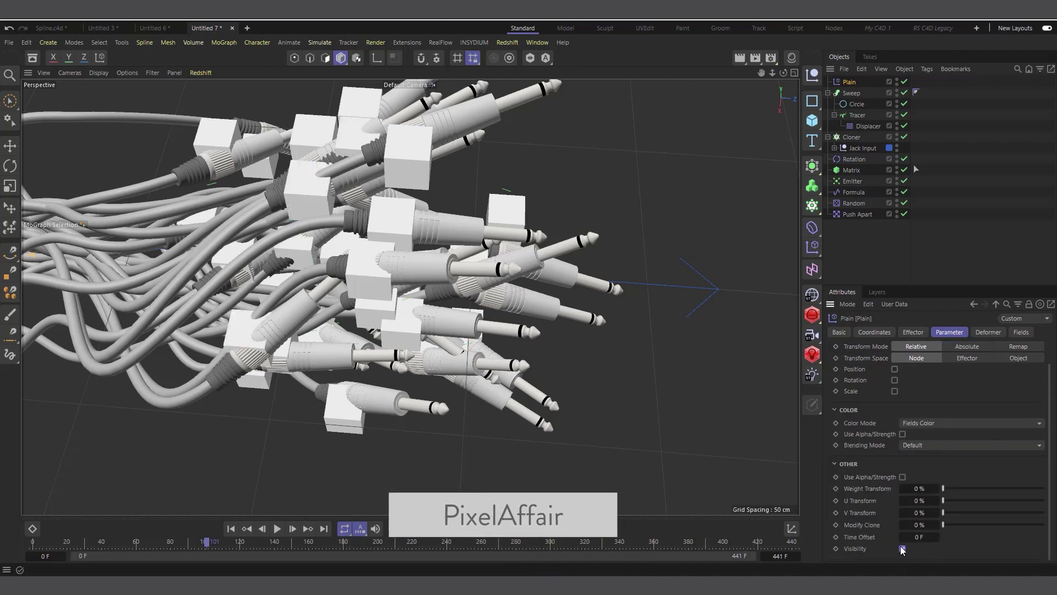
Add a Spherical Field to the Plain effector and toggle the effector off and on to compare the clones
left_click(1021, 333)
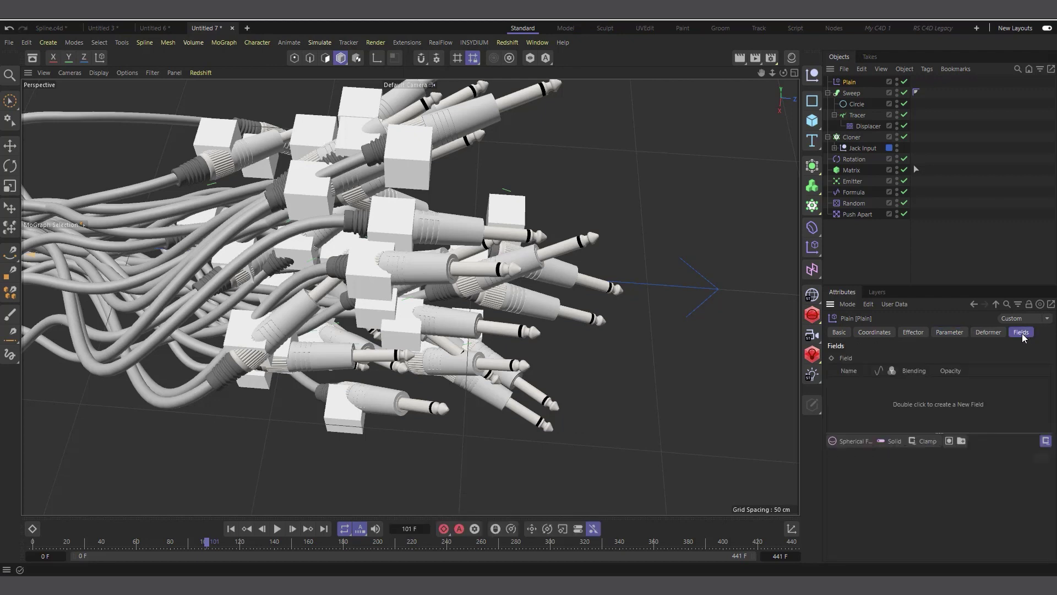
left_click(854, 440)
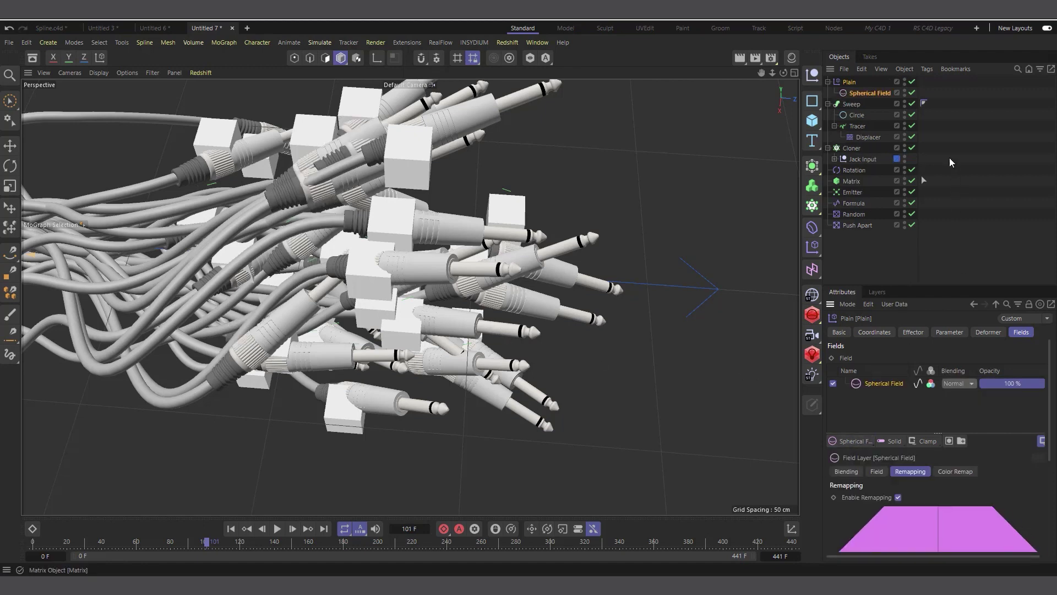
left_click(912, 83)
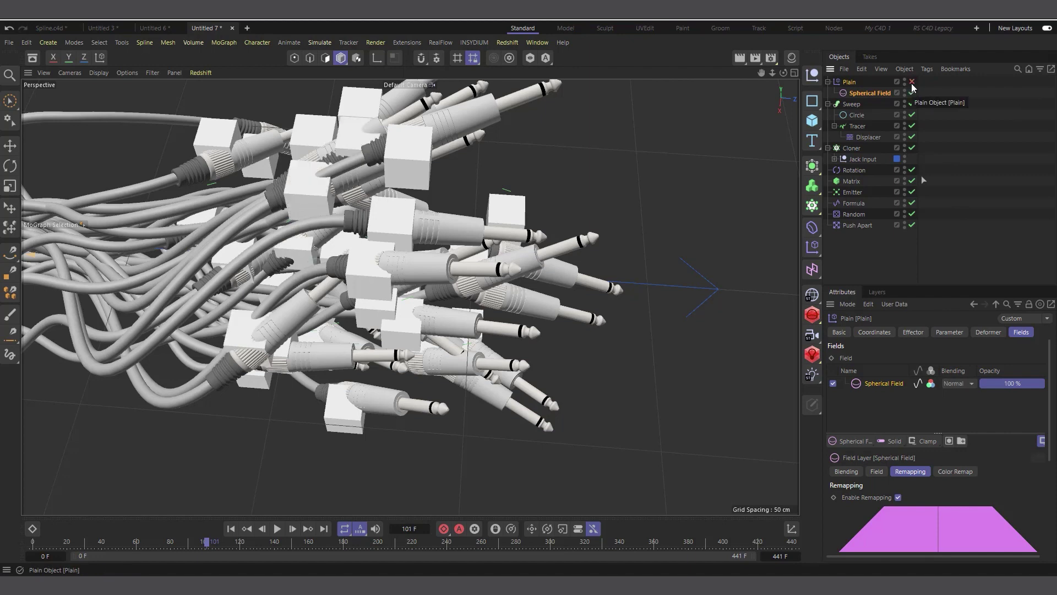
left_click(911, 82)
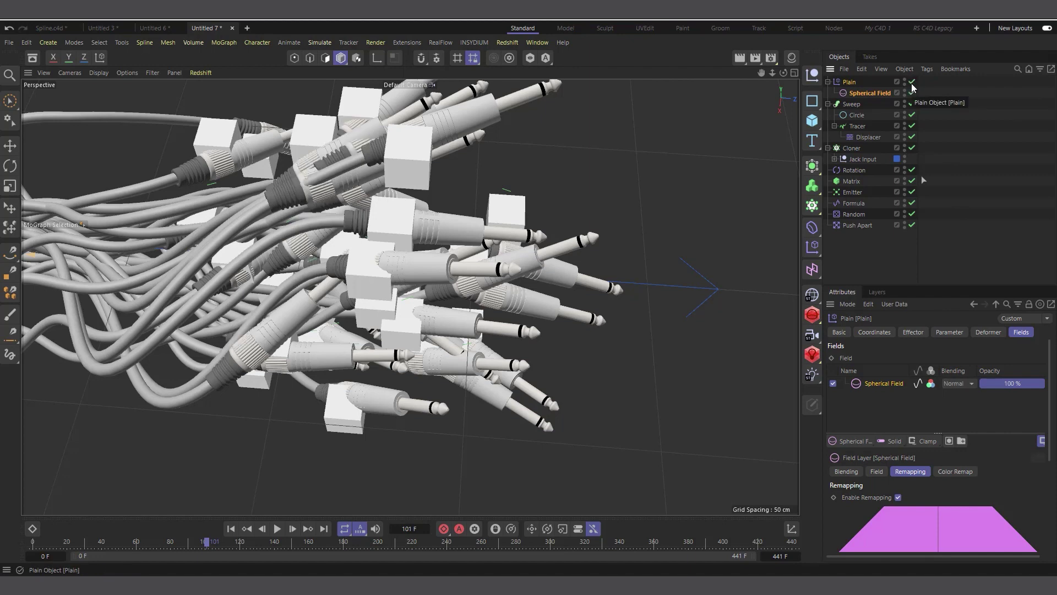
Set the Spherical Field's Size to 0.1 cm and play from the first frame to about frame 92
left_click(878, 92)
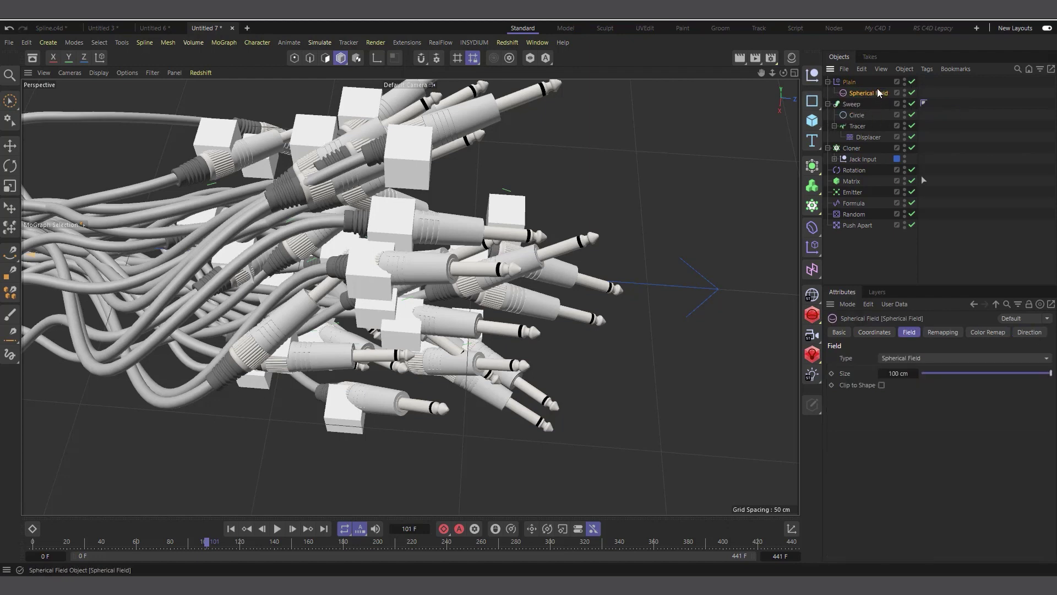
left_click(926, 374)
left_click_drag(925, 376, 909, 374)
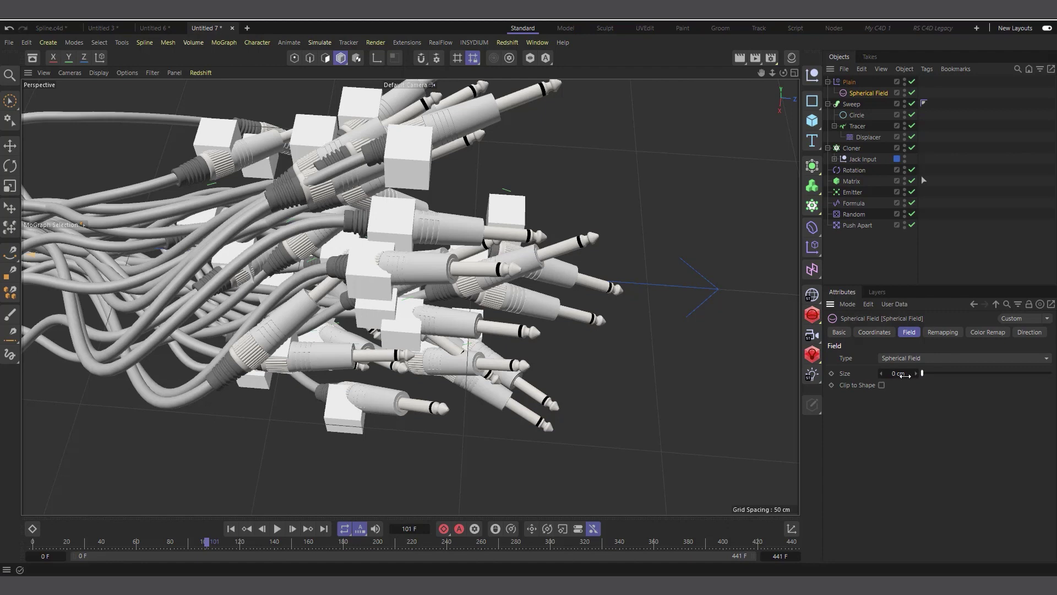
left_click(917, 375)
left_click(230, 529)
left_click(277, 529)
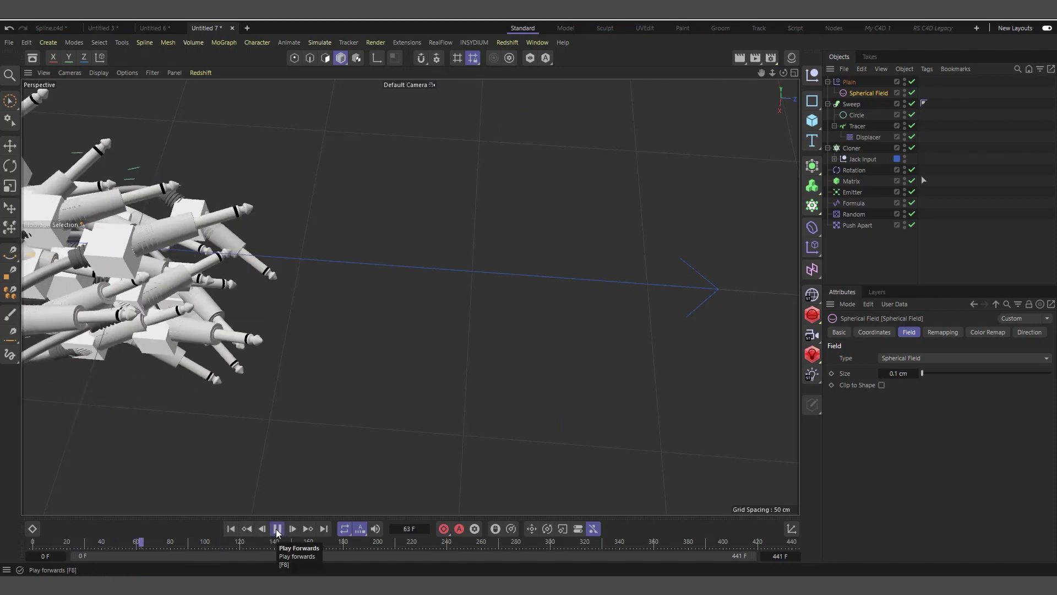
left_click(276, 528)
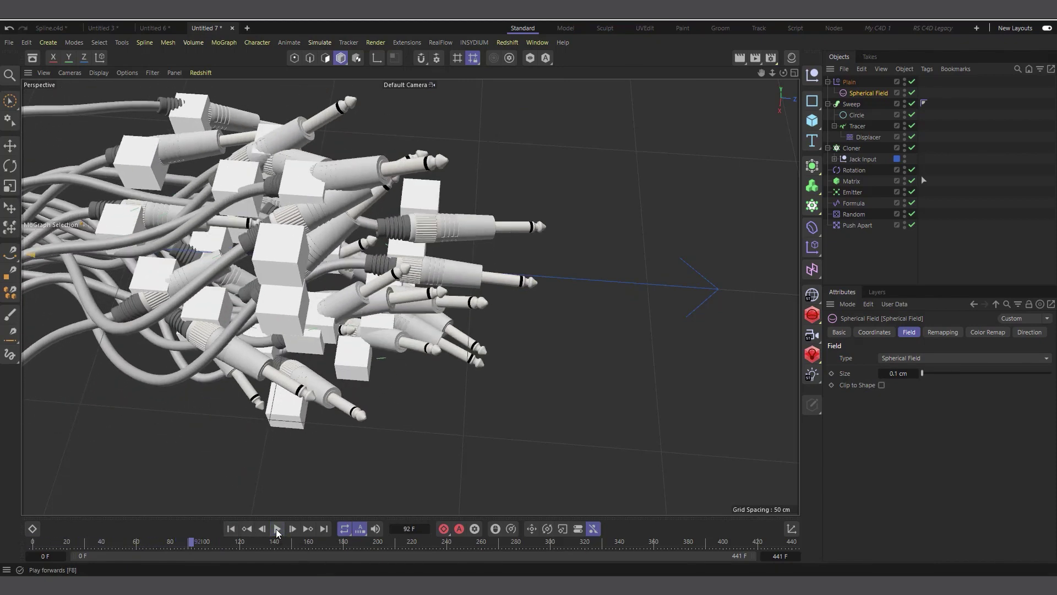
Add one more clone to the Matrix's MoGraph Selection and replay the animation from the first frame to about frame 97
left_click(277, 529)
left_click(277, 529)
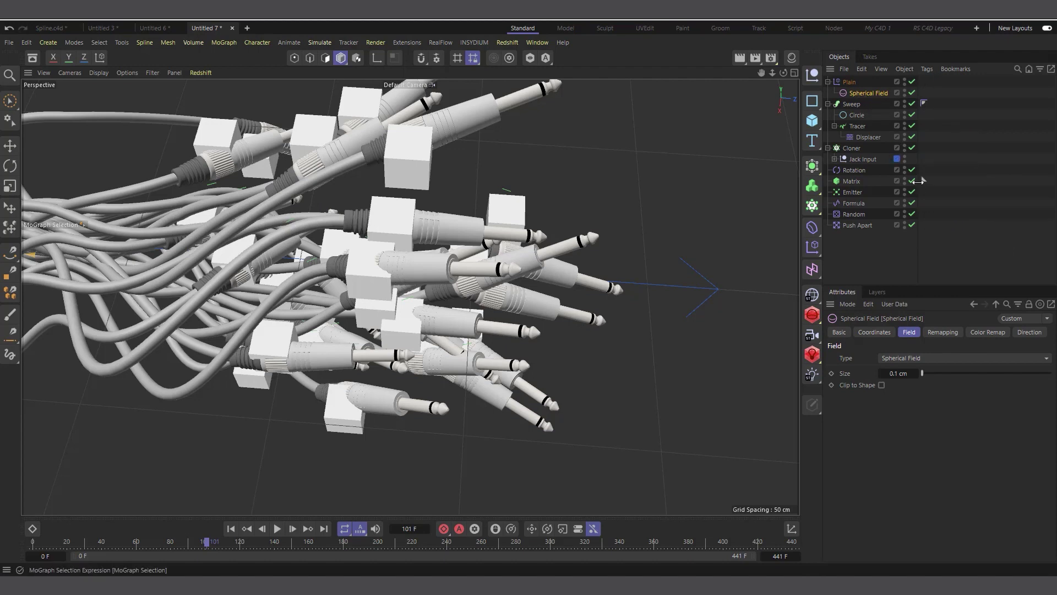
left_click(924, 180)
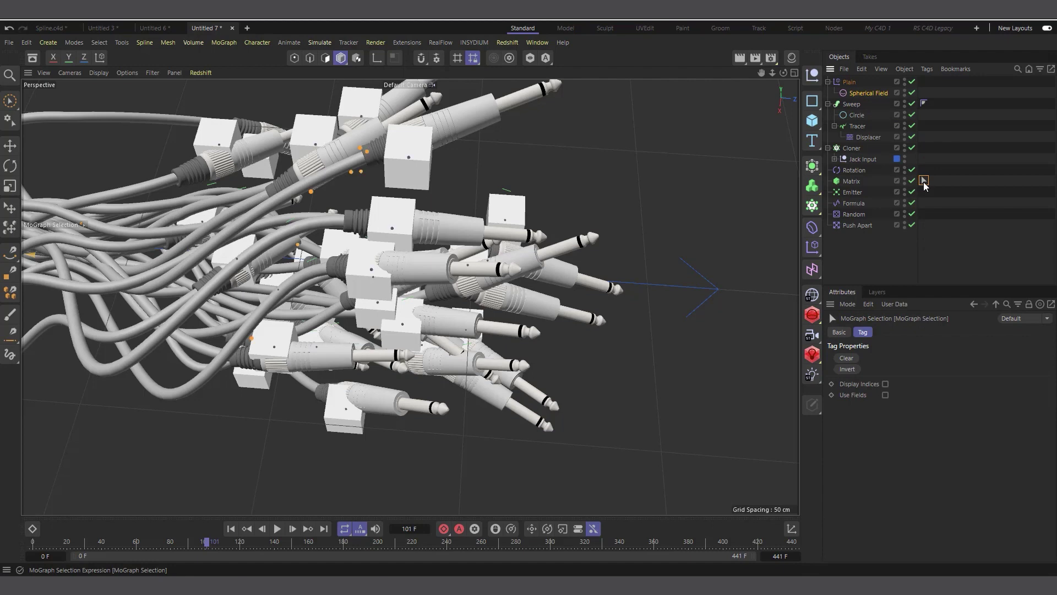
left_click(853, 180)
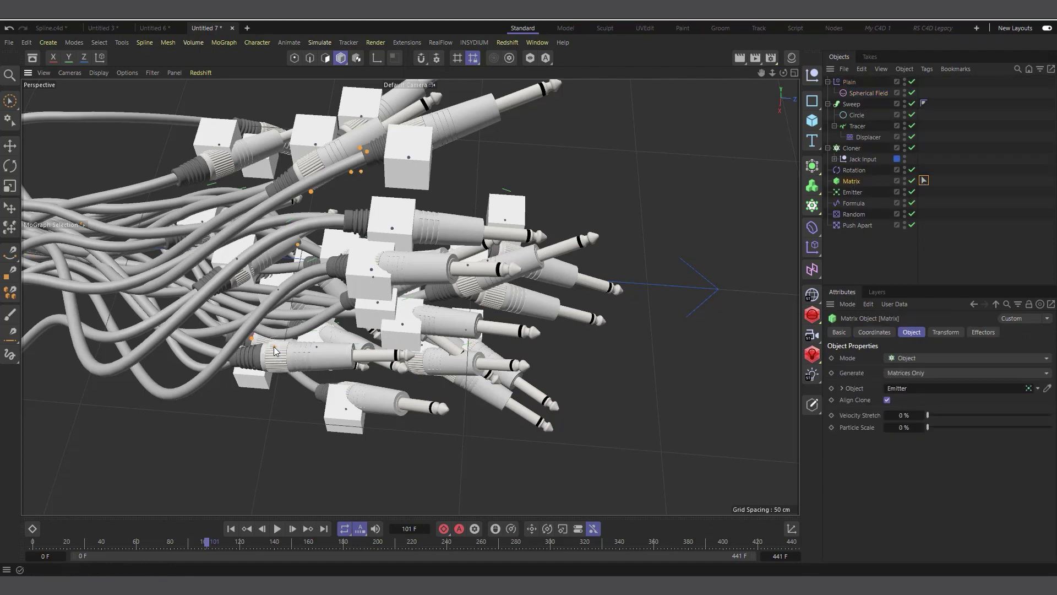
left_click(276, 348)
left_click(231, 529)
left_click(278, 529)
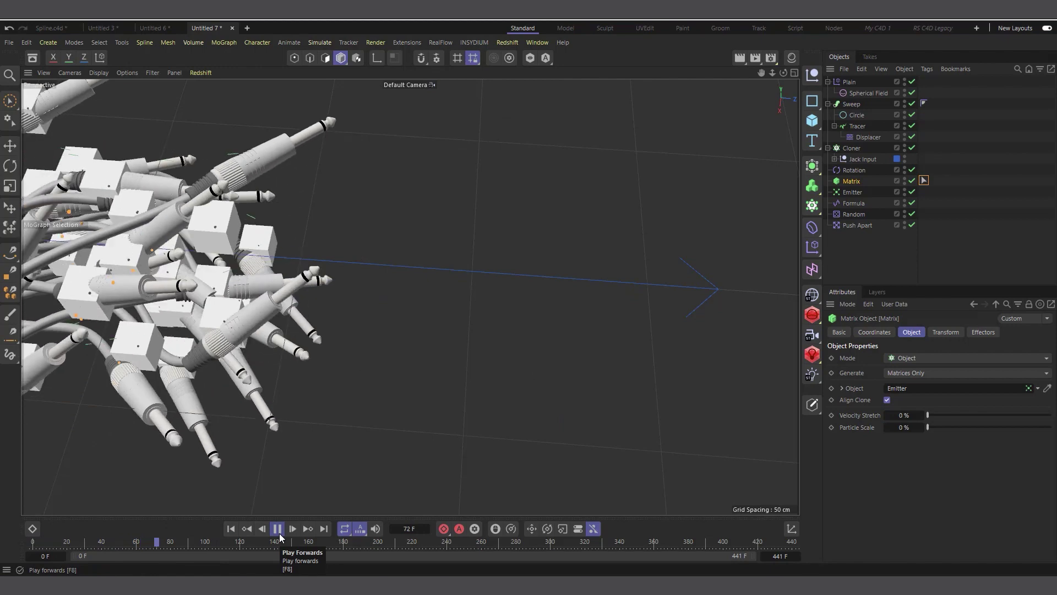
left_click(279, 532)
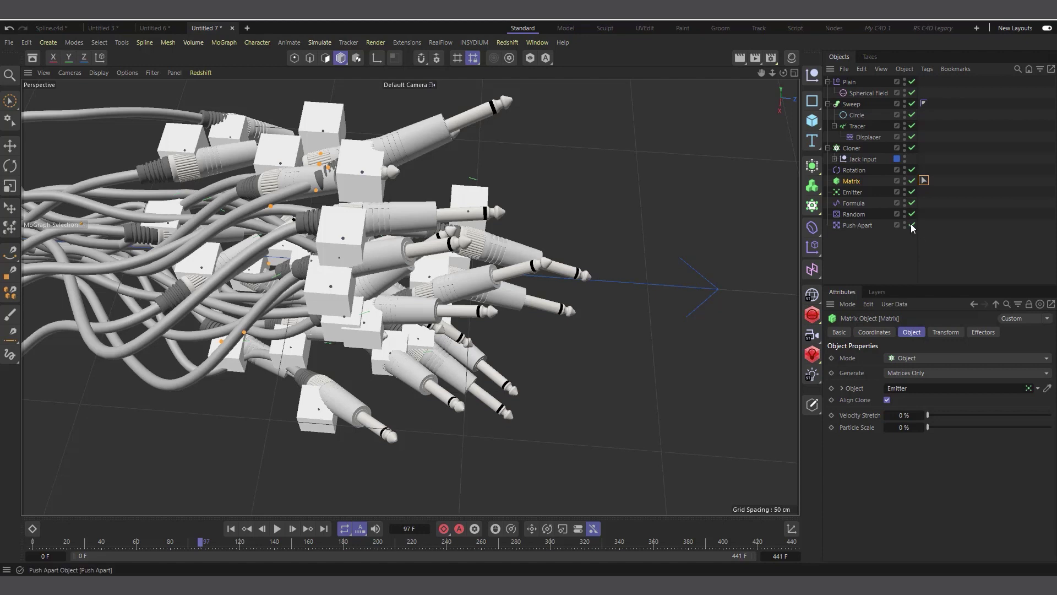
Turn off the Push Apart effector and play from the first frame to about frame 93
left_click(231, 528)
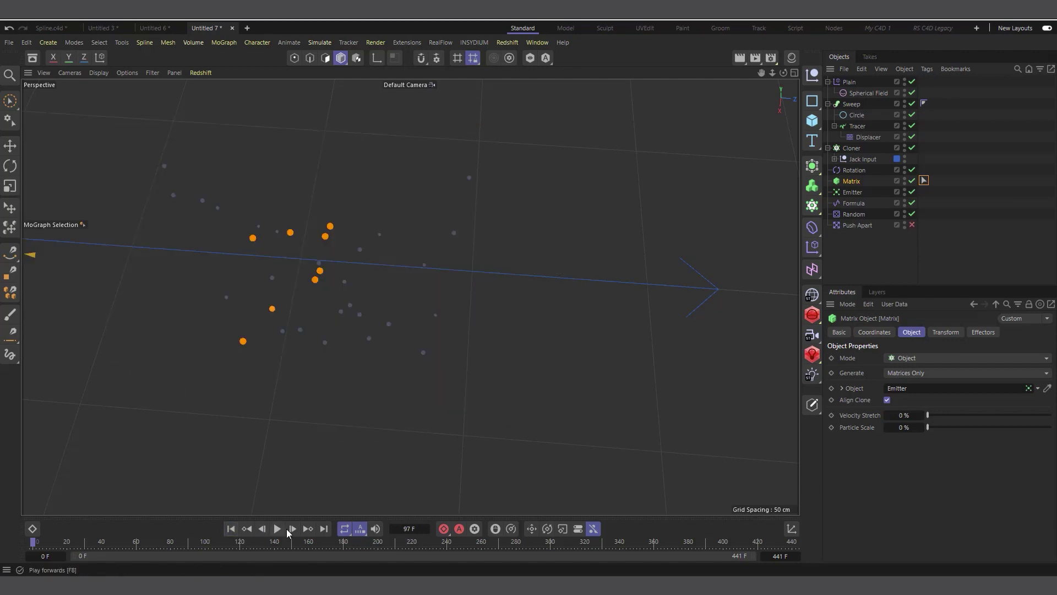
left_click(277, 530)
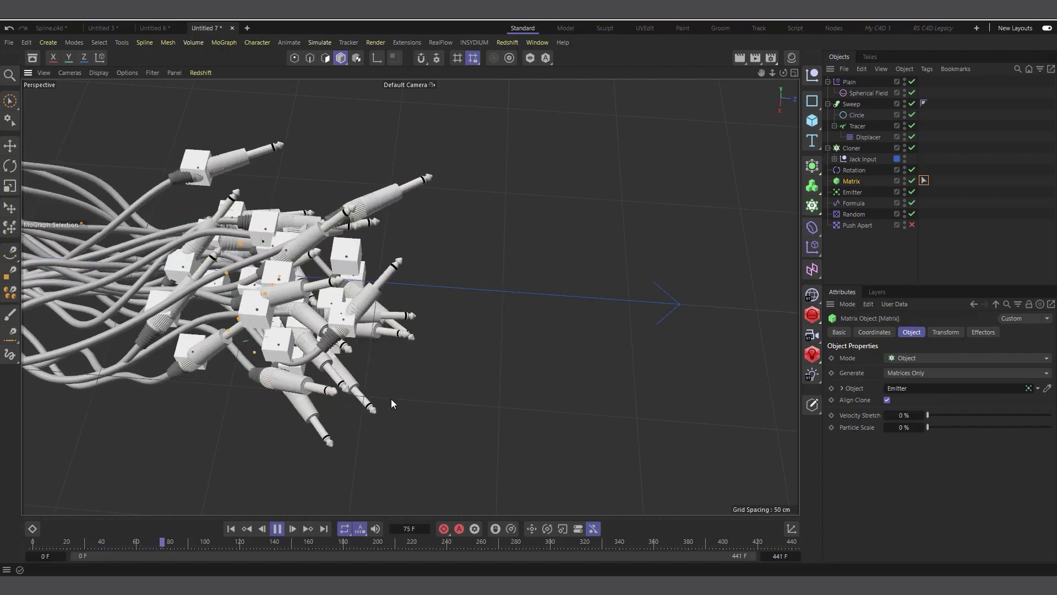
left_click(276, 525)
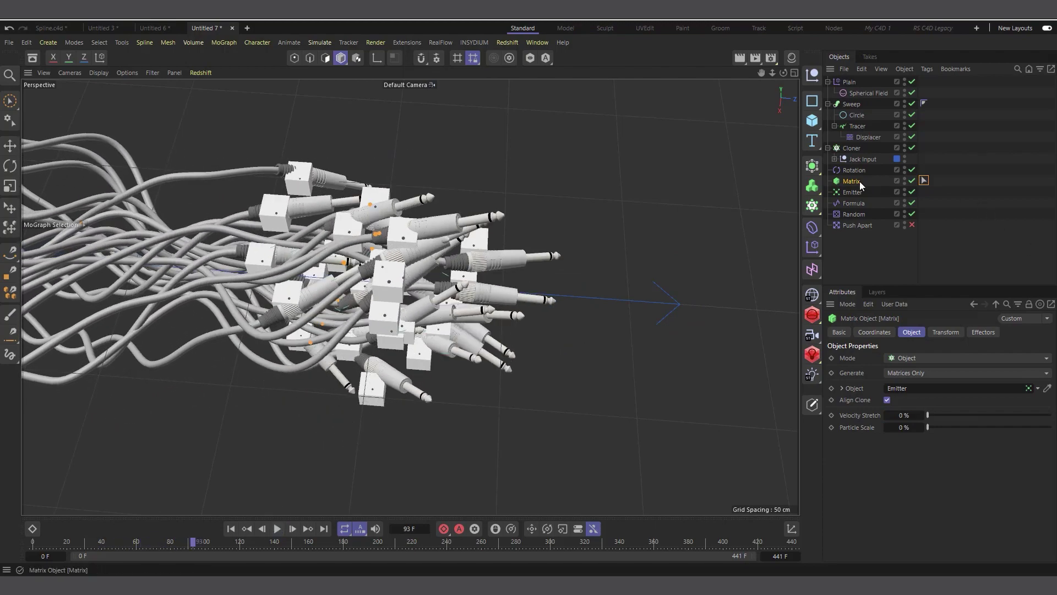
Set the Random effector's position strength to 20 cm in both P.X and P.Y
left_click(860, 216)
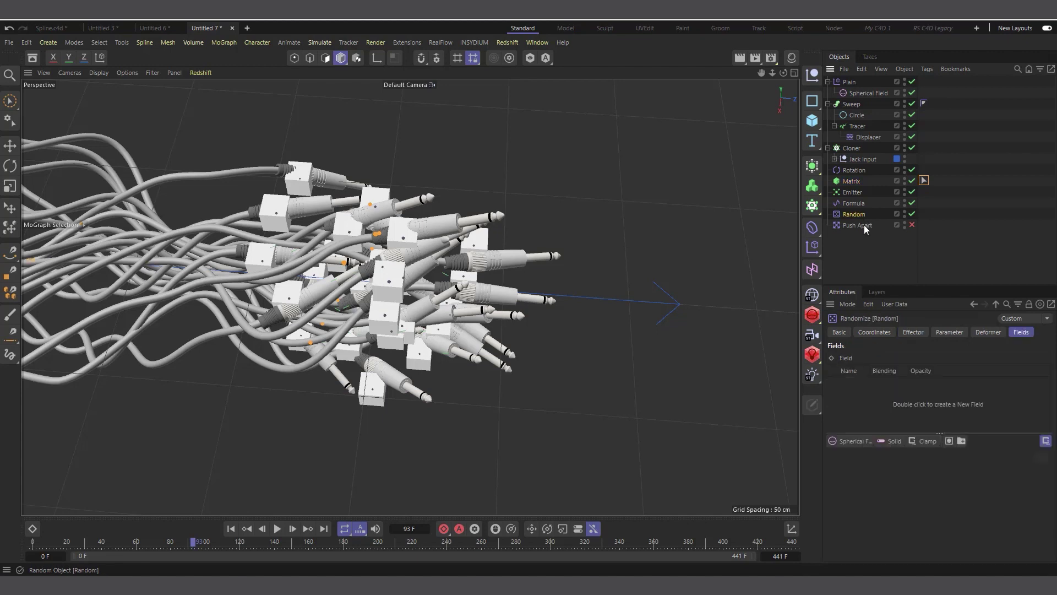
left_click(914, 333)
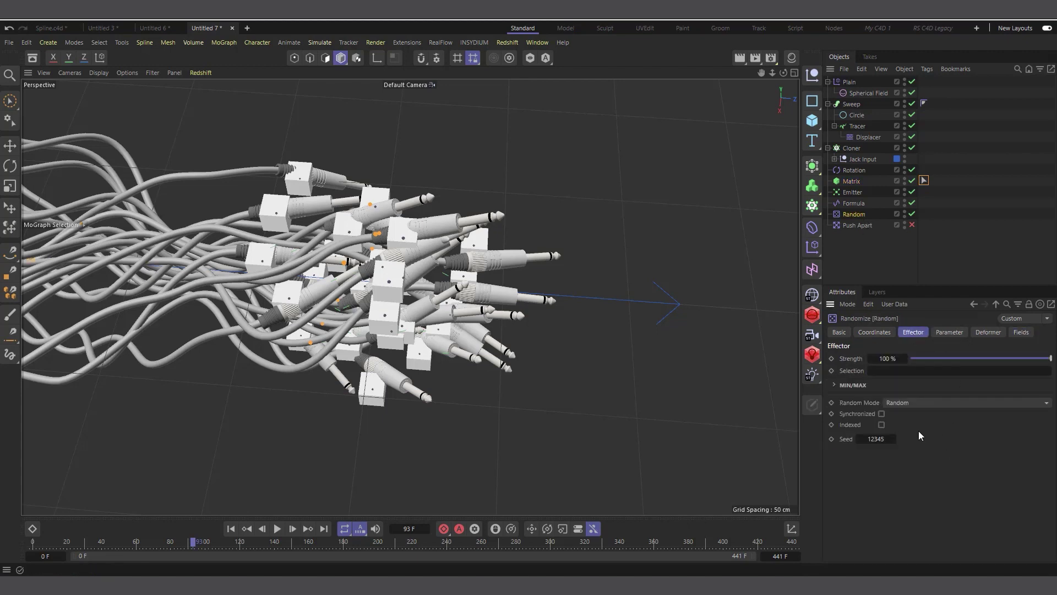
left_click(949, 333)
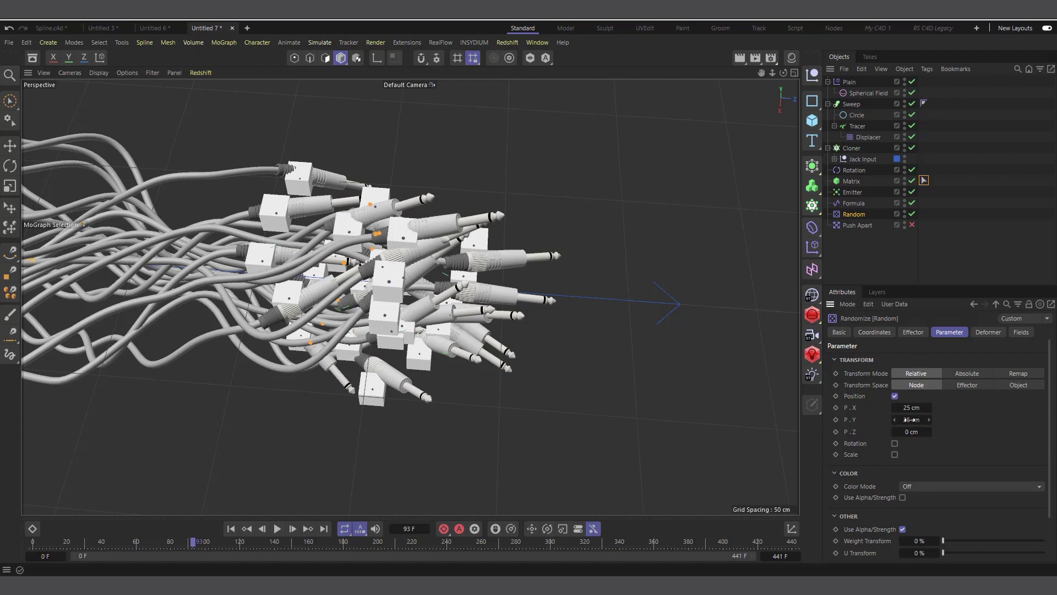
double_click(911, 419)
key("BackSpace")
type("20")
double_click(916, 406)
key("BackSpace")
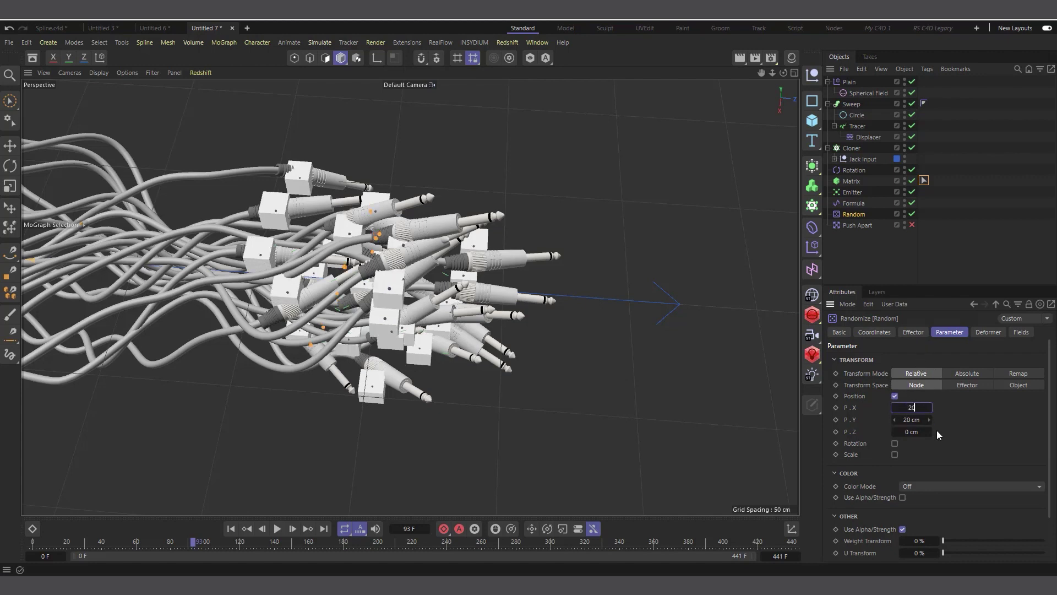
type("20")
key("Return")
Set the Random effector's mode to Noise with Scale 107 % and Animation Speed 10 %, and replay to about frame 96
left_click(913, 332)
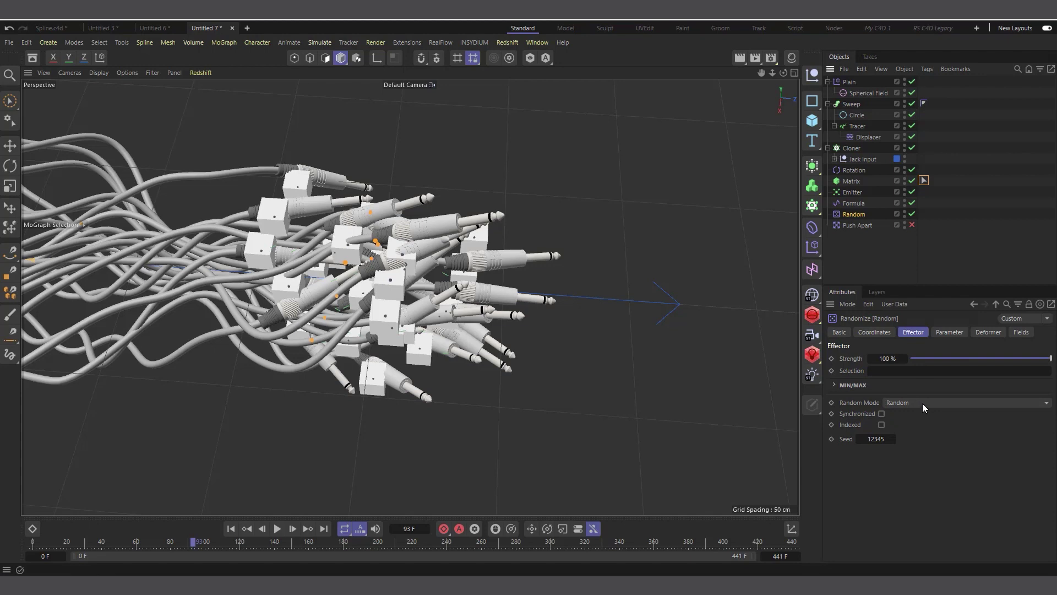
left_click(935, 332)
left_click(910, 330)
left_click(911, 402)
left_click(910, 441)
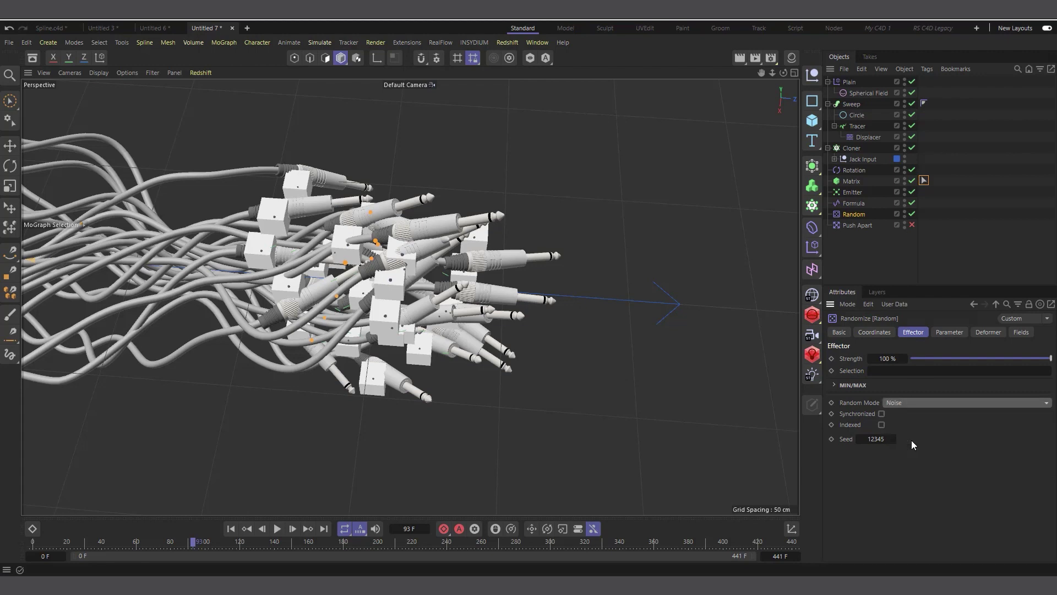
mouse_move(906, 467)
left_mouse_down()
mouse_move(865, 466)
mouse_move(909, 466)
left_mouse_up()
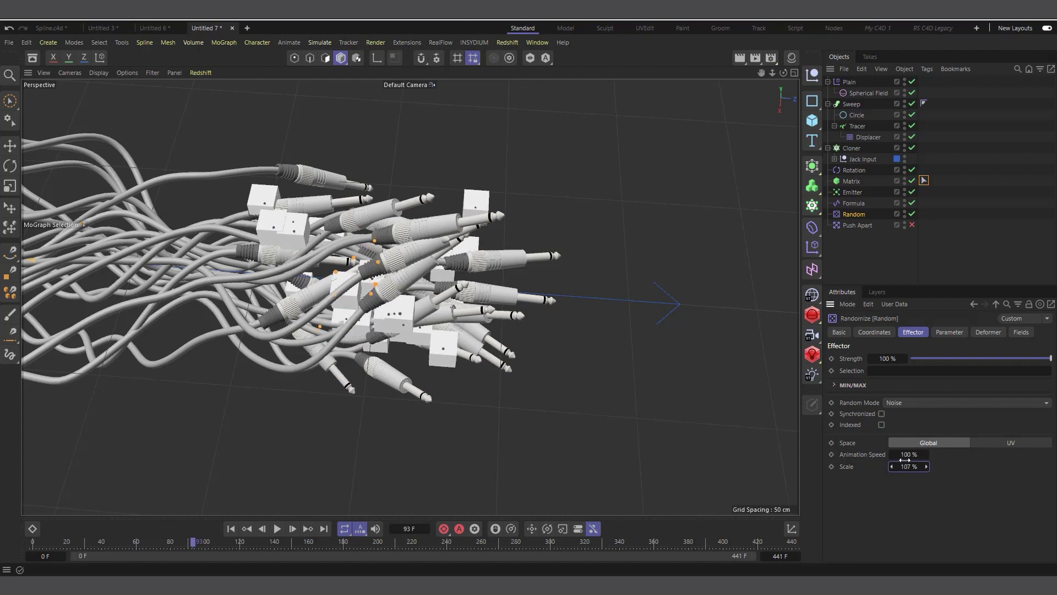
left_click(907, 455)
type("10")
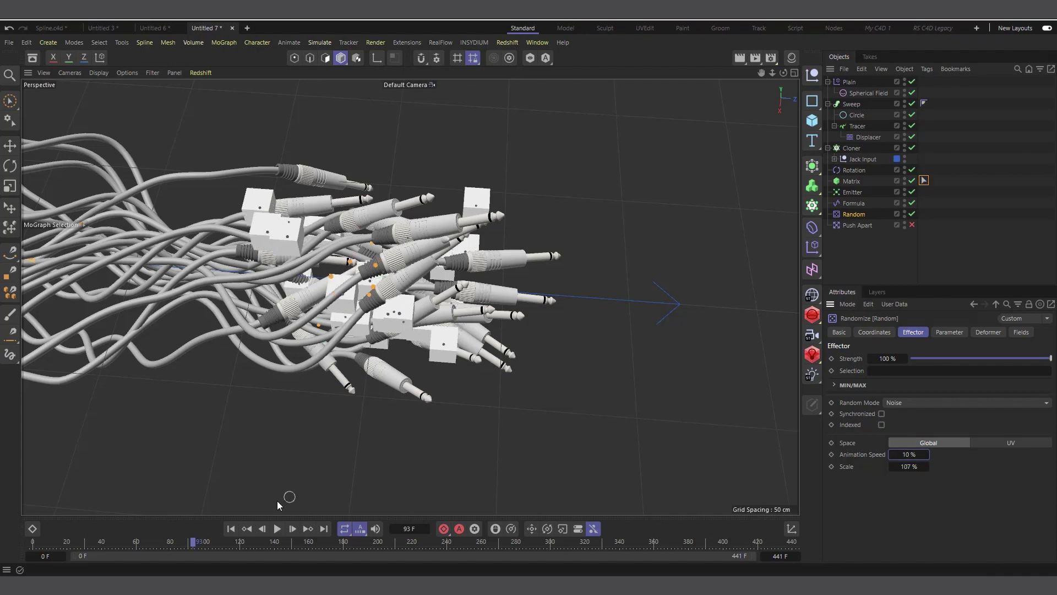
left_click(231, 528)
left_click(277, 529)
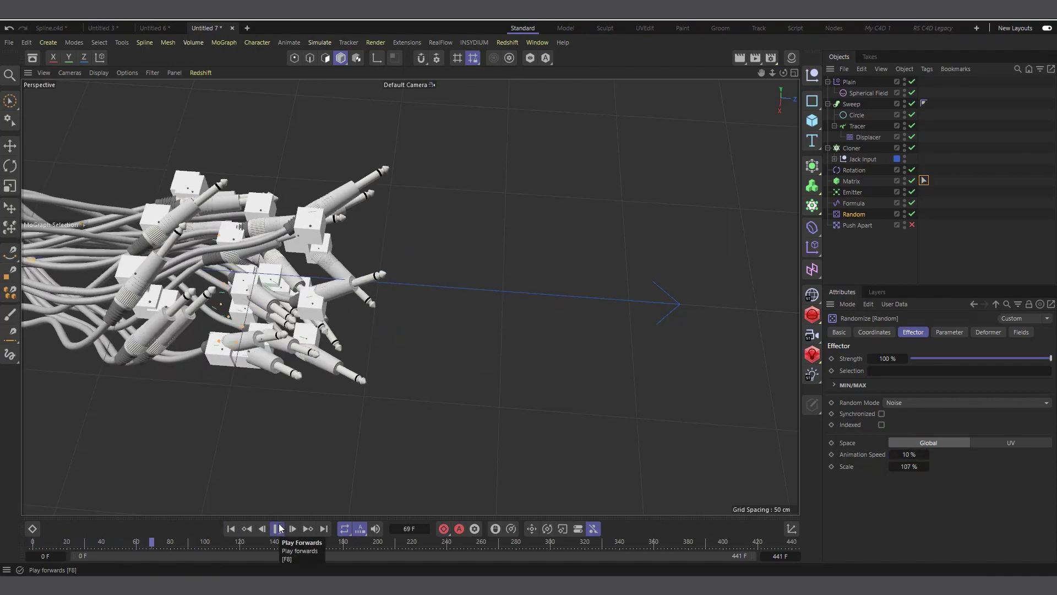
left_click(278, 529)
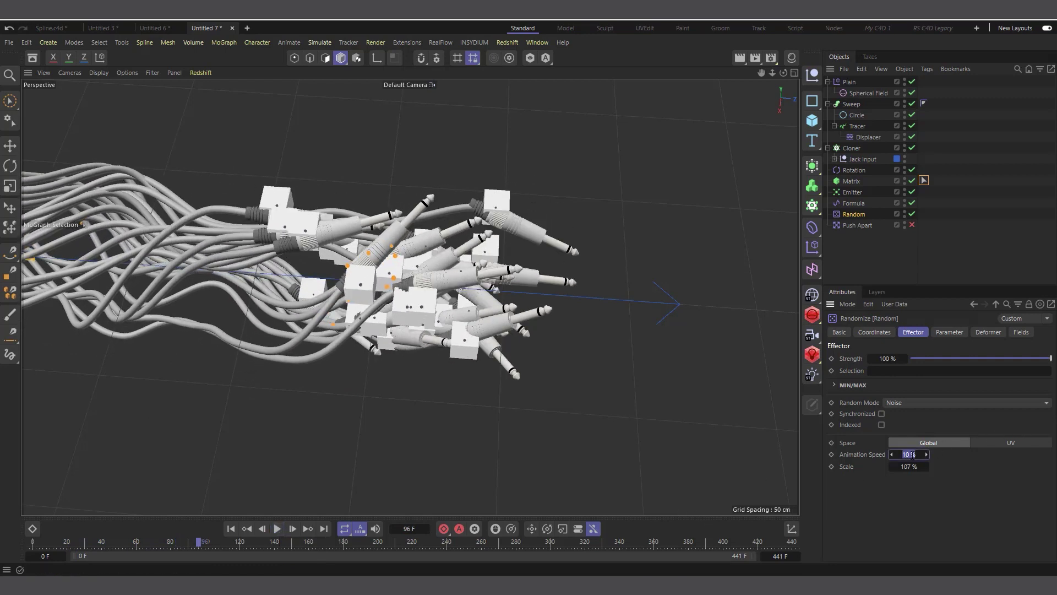
Try the Random effector's noise with Animation Speed 5 % and UV space, playing from the first frame to about frame 77
key("Return")
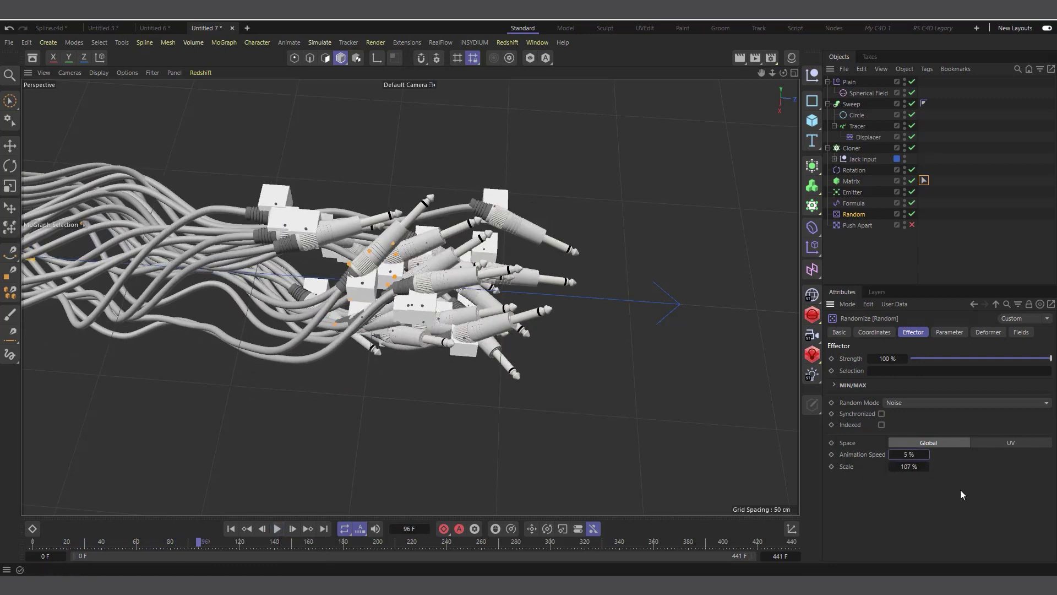
left_click(1028, 441)
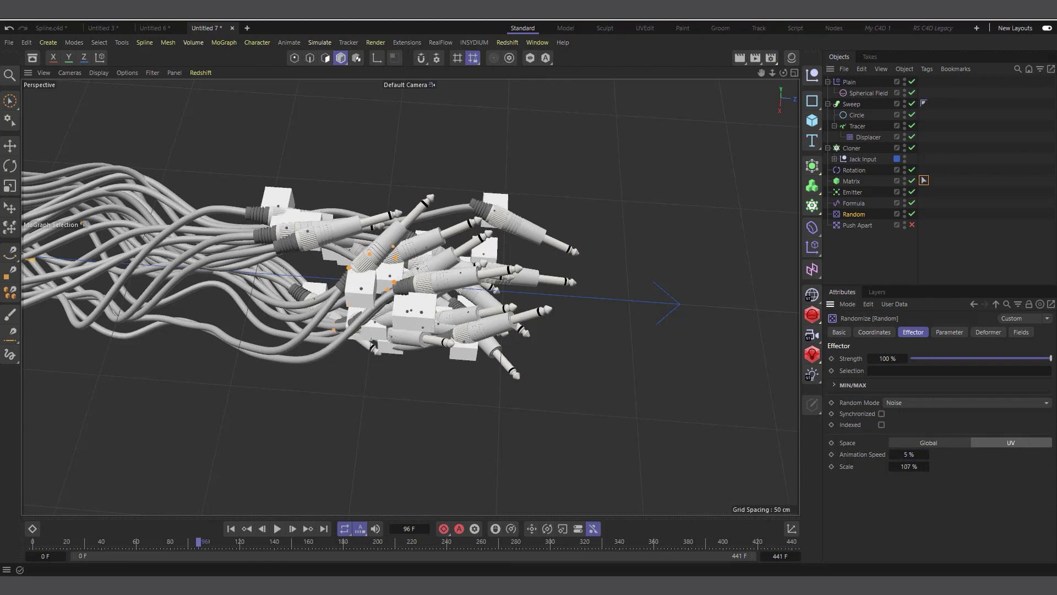
left_click(232, 529)
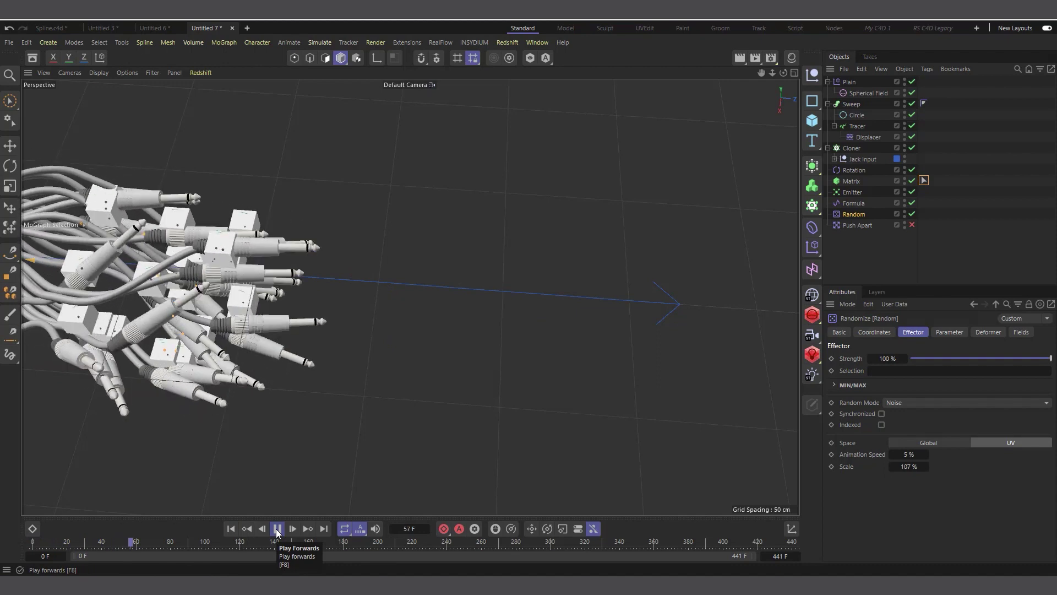
key("F8")
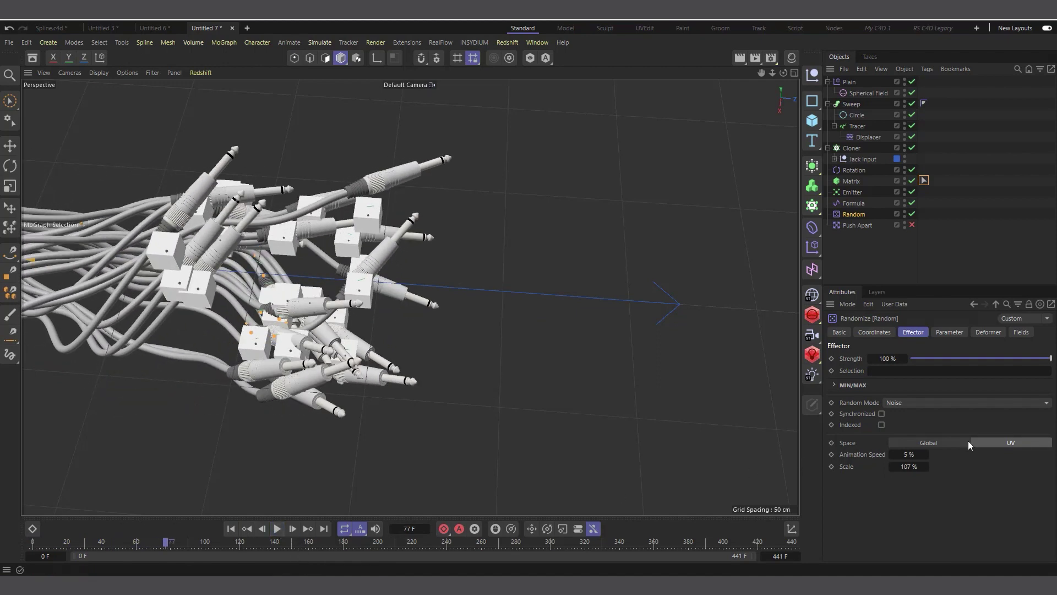
Turn on Indexed for the Random effector and raise its noise Scale to 409 % while replaying the animation
left_click(882, 425)
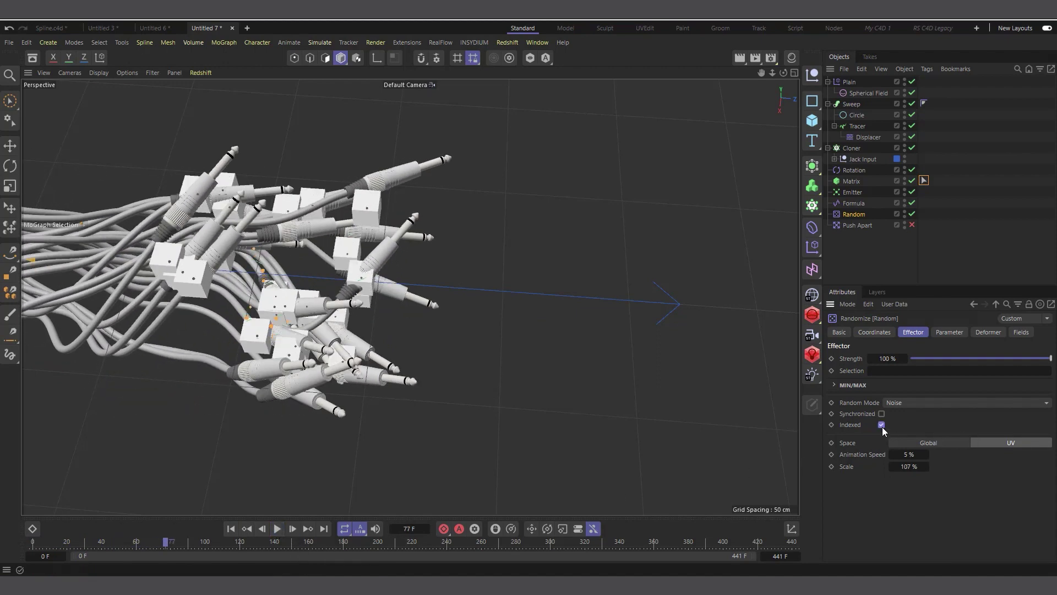
left_click(237, 528)
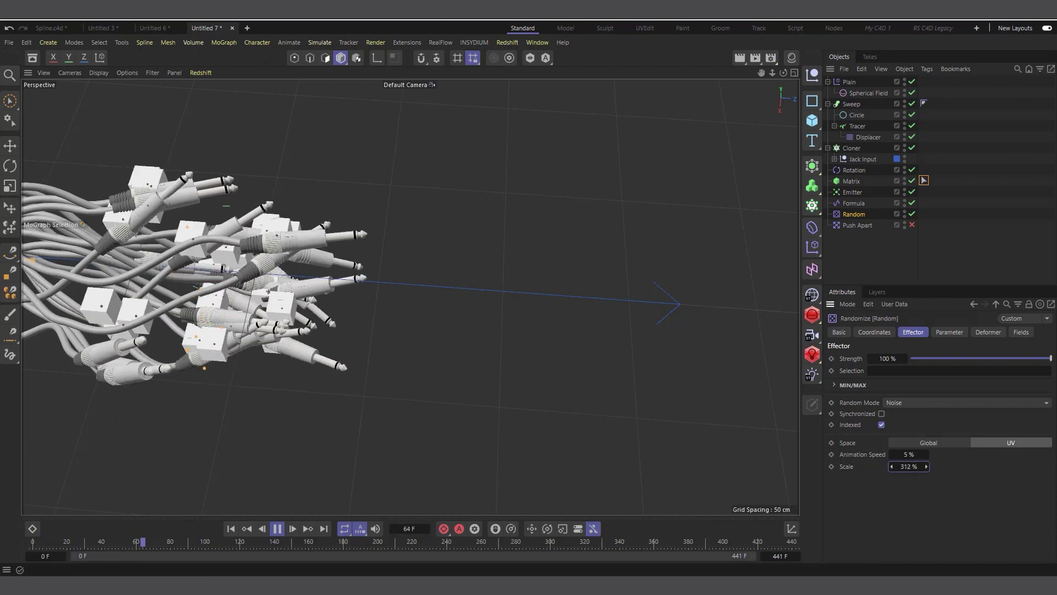
left_click_drag(926, 467, 936, 466)
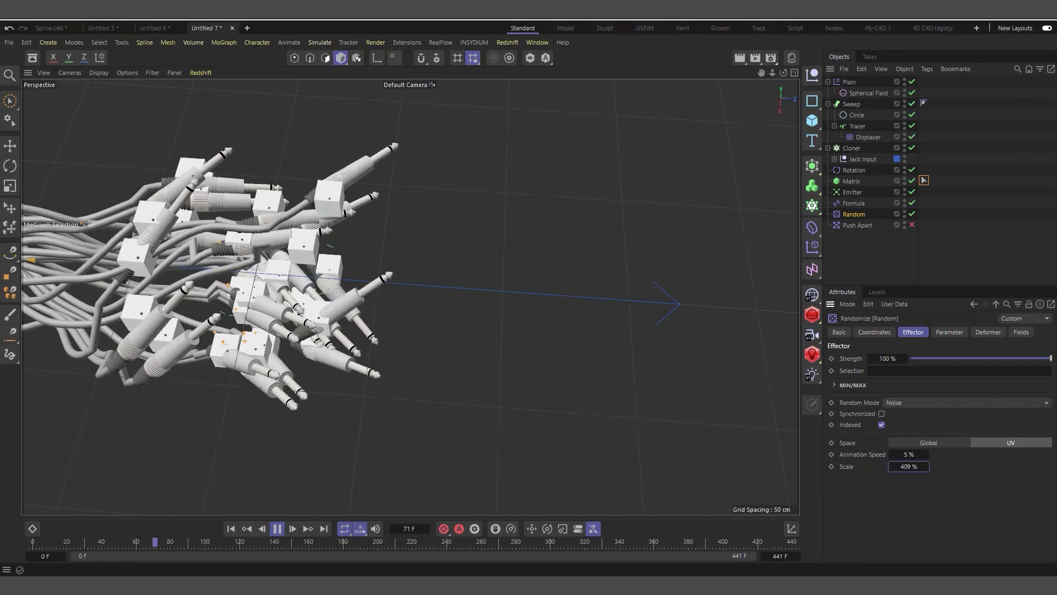
left_click(232, 531)
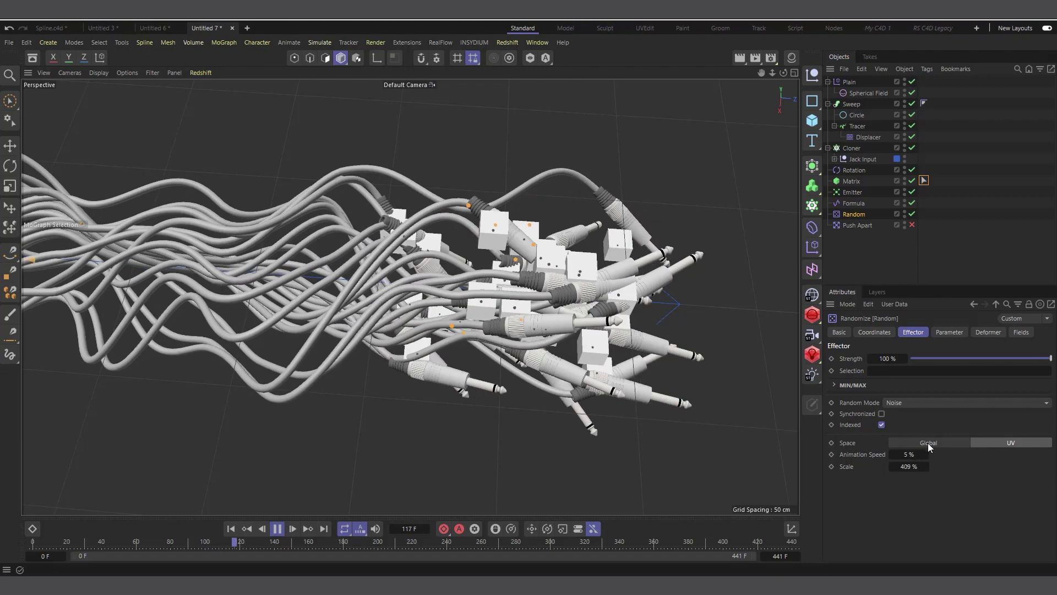
Switch the Random effector's noise space to Global and replay from the first frame to about frame 109
left_click(928, 442)
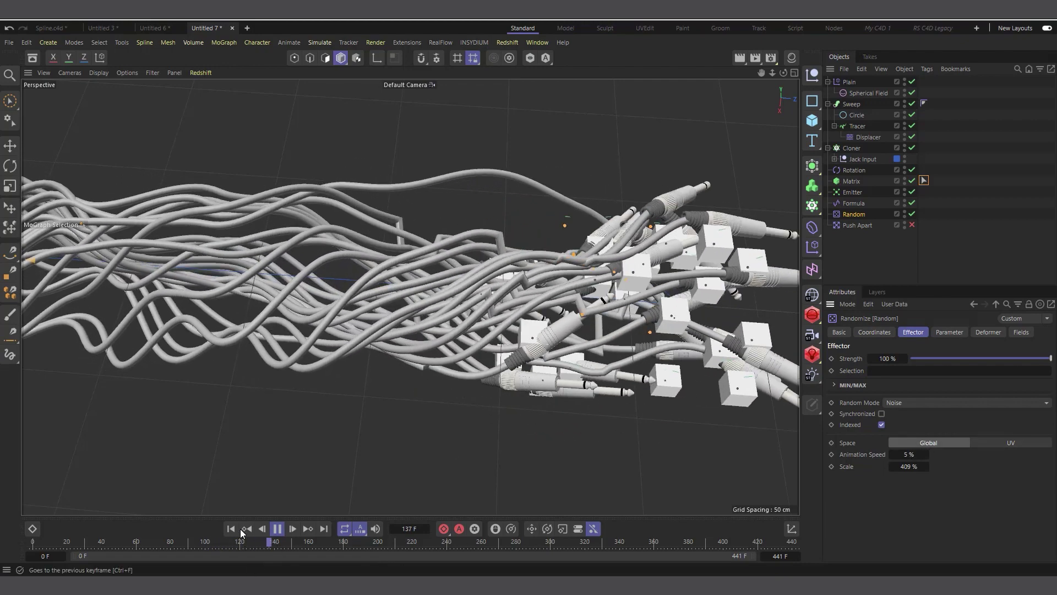
left_click(232, 528)
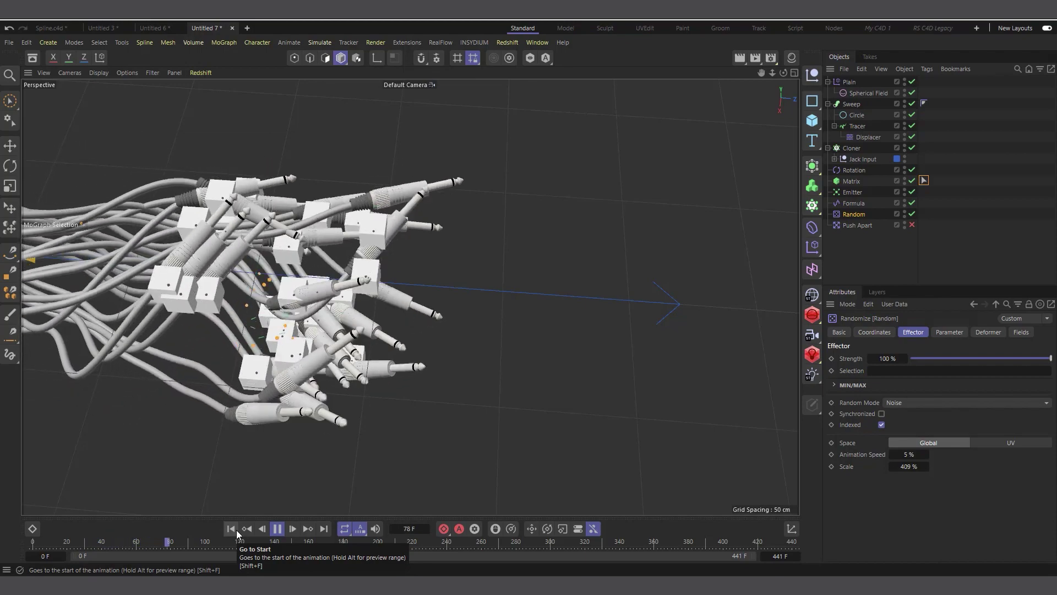
left_click(277, 529)
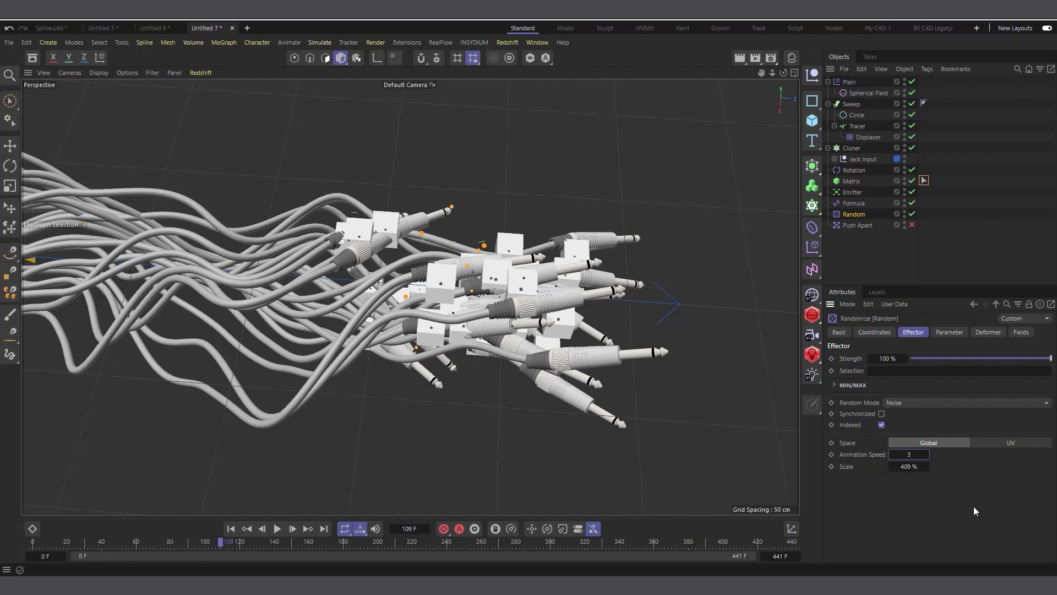
Set the Random effector's Animation Speed to 3 % and noise Scale to 1000 %, and replay the animation from the first frame
key("Return")
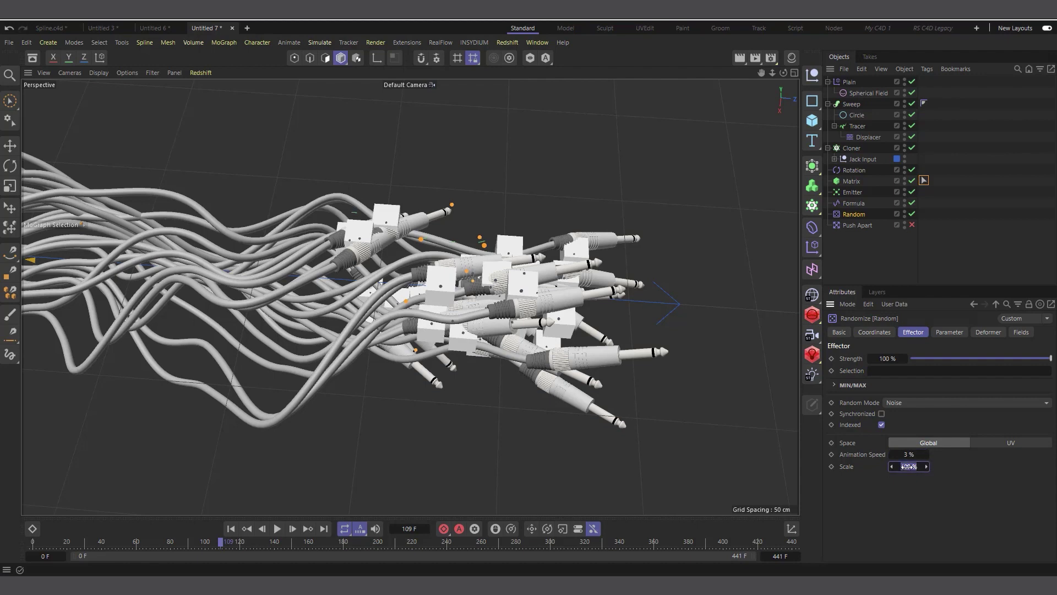
key("Return")
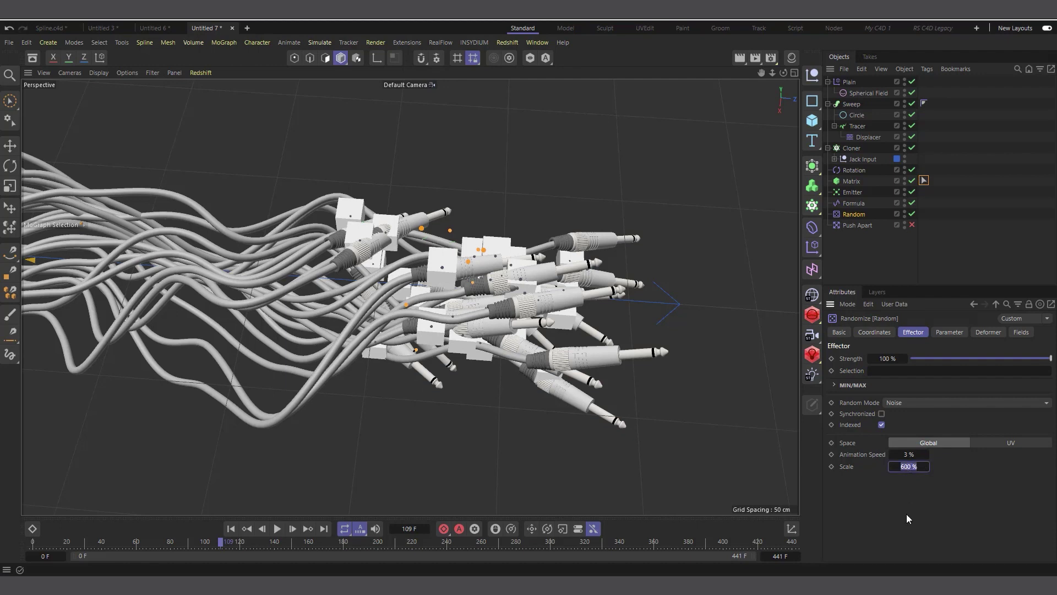
type("1000")
key("Return")
left_click(276, 528)
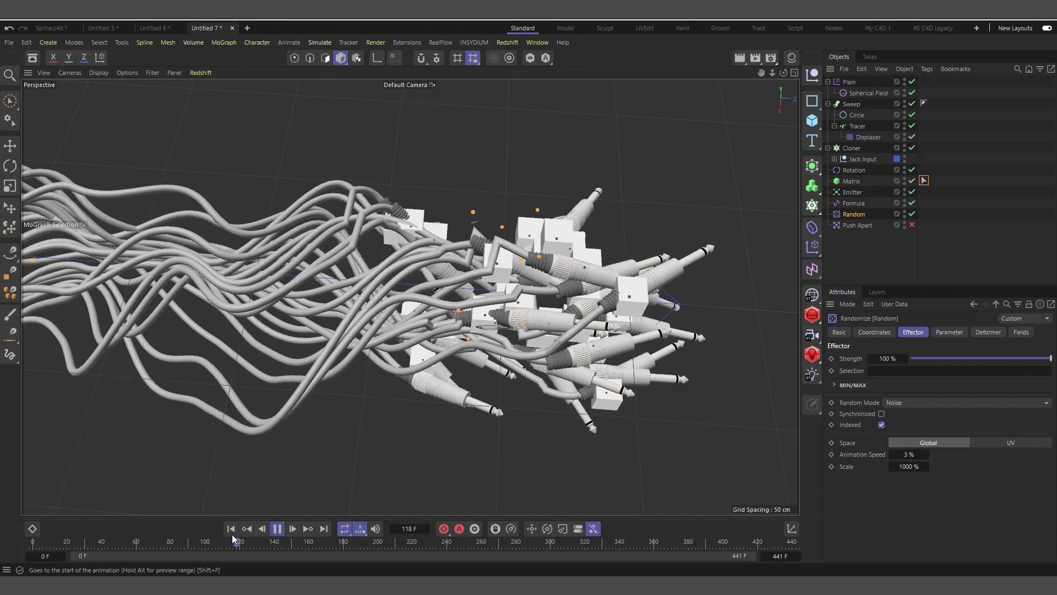
left_click(231, 529)
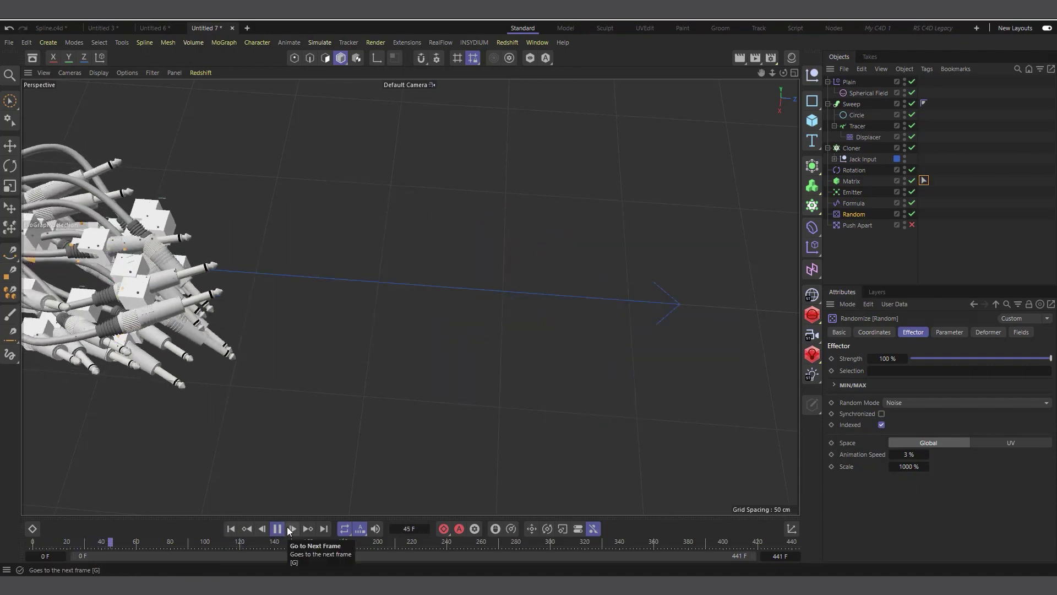
left_click(277, 528)
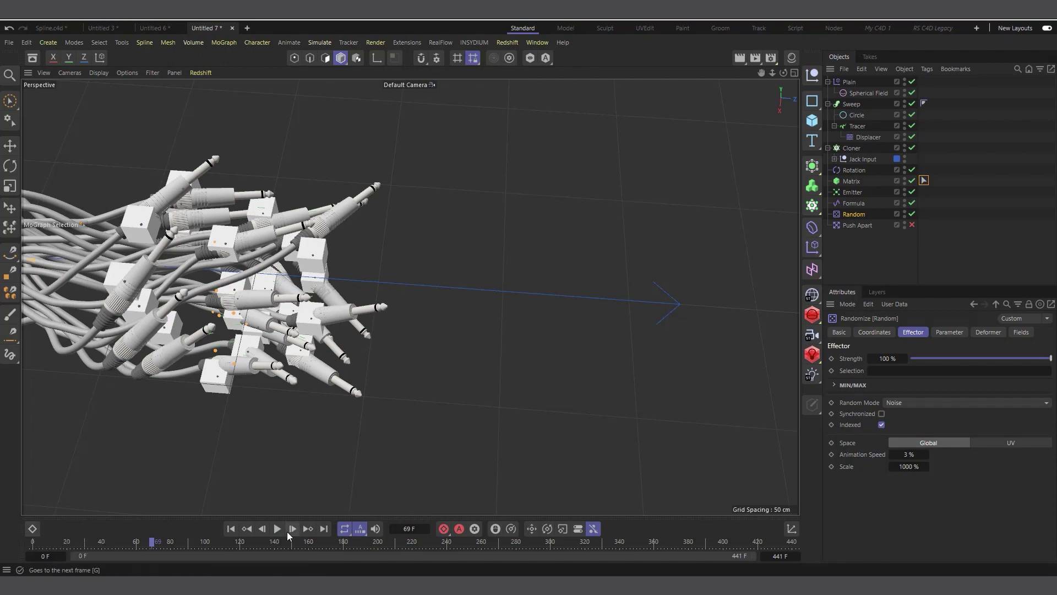
left_click(277, 529)
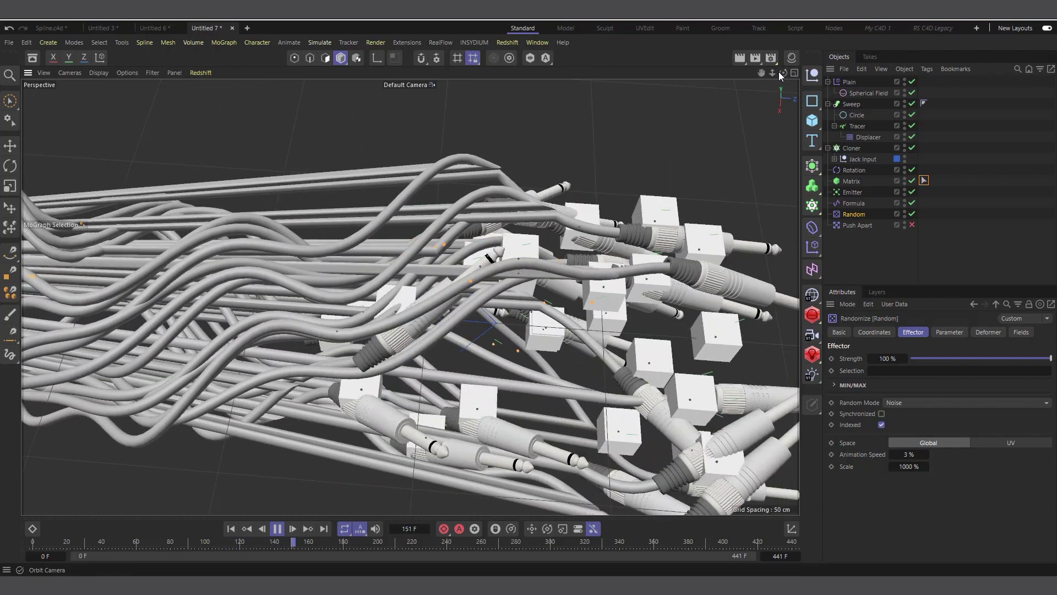
Replay the cable animation from the first frame to about frame 32
mouse_move(778, 72)
left_mouse_down()
mouse_move(722, 115)
mouse_move(766, 74)
left_mouse_up()
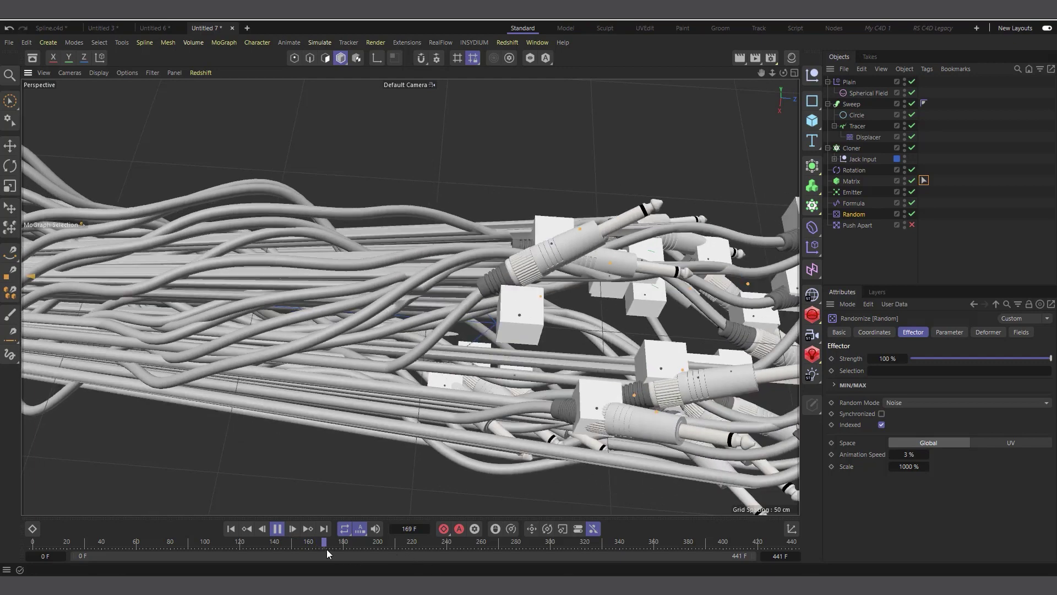
left_click(277, 529)
left_click(226, 530)
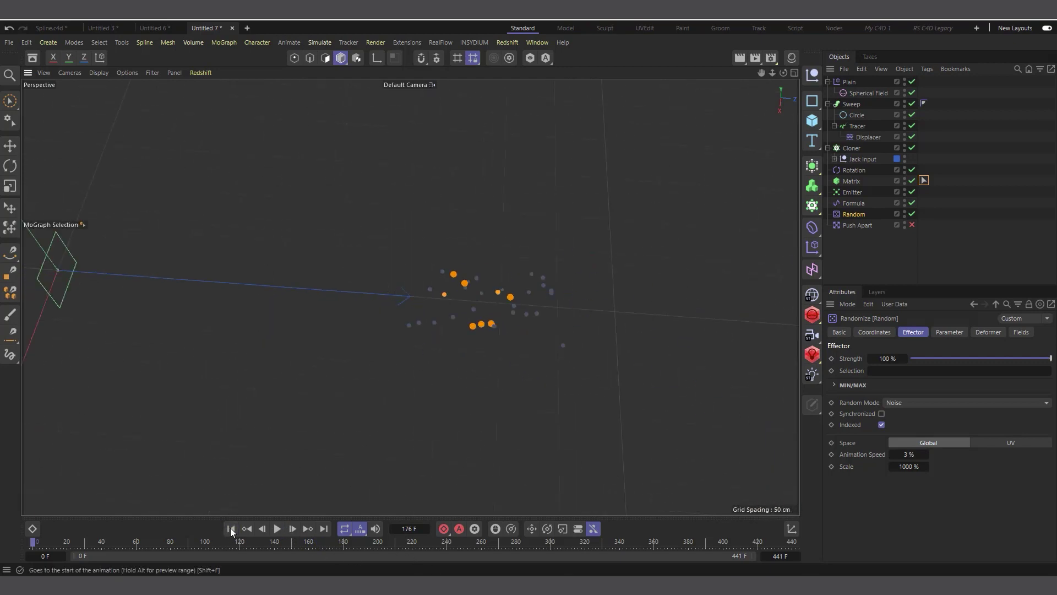
left_click(277, 529)
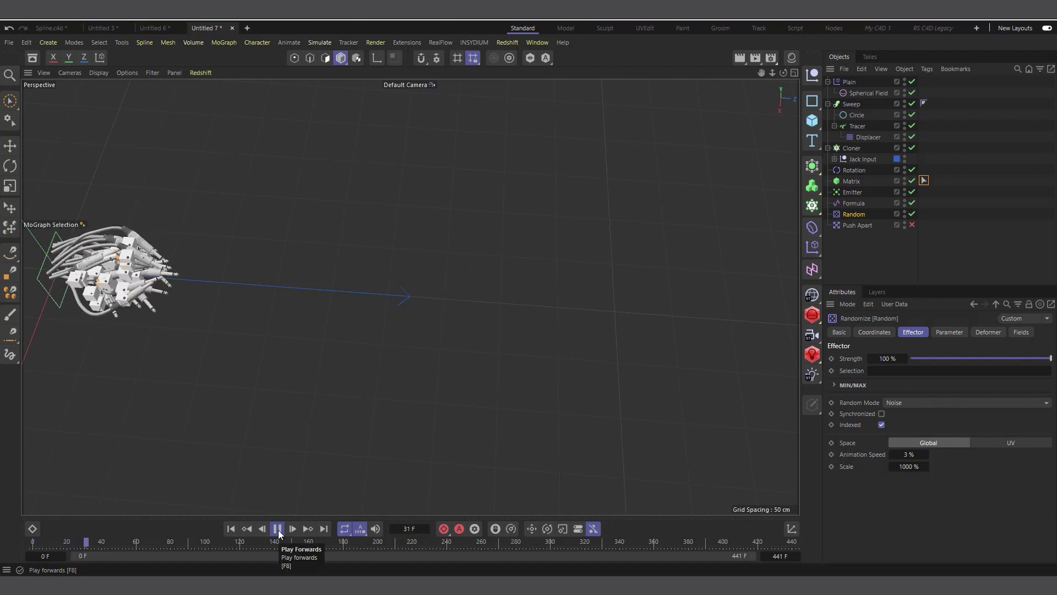
left_click(278, 530)
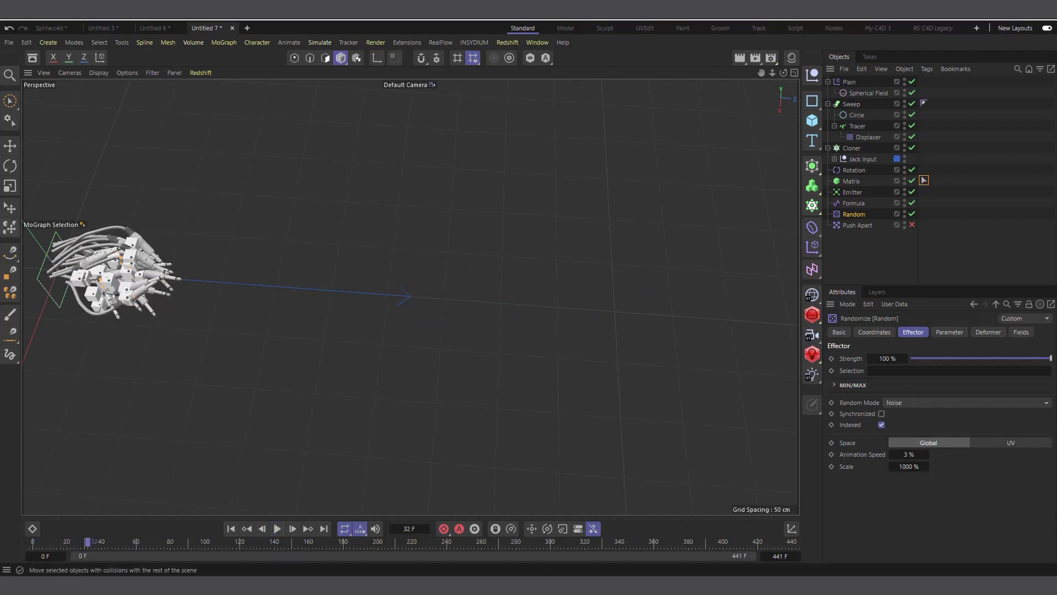
Continue playback in stages to about frame 113, examining the cables and jack plugs up close from another angle
scroll(220, 220, "up", 6)
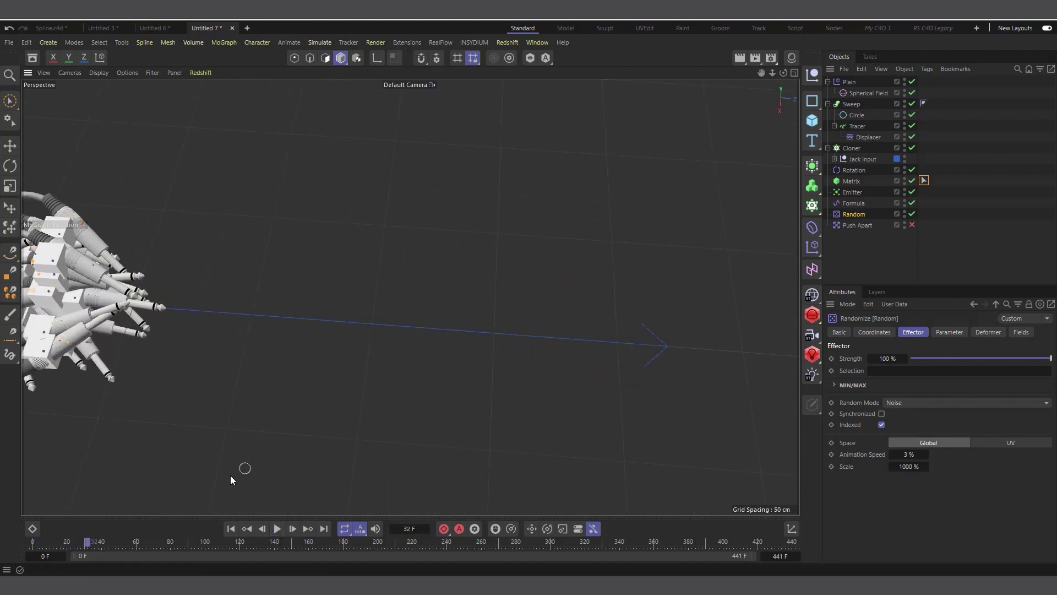
left_click(278, 530)
left_click(278, 530)
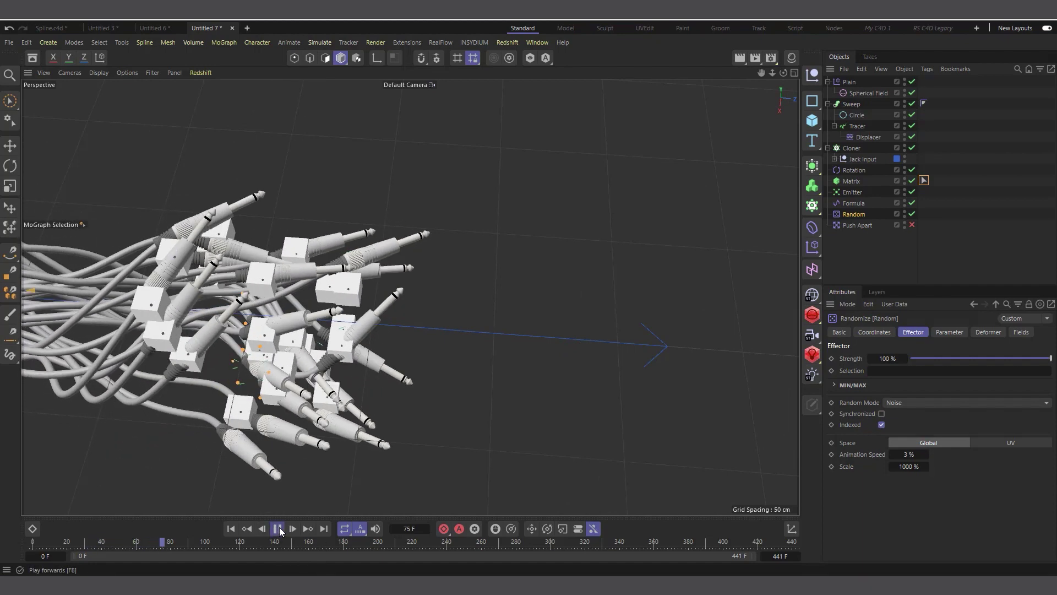
left_click(278, 530)
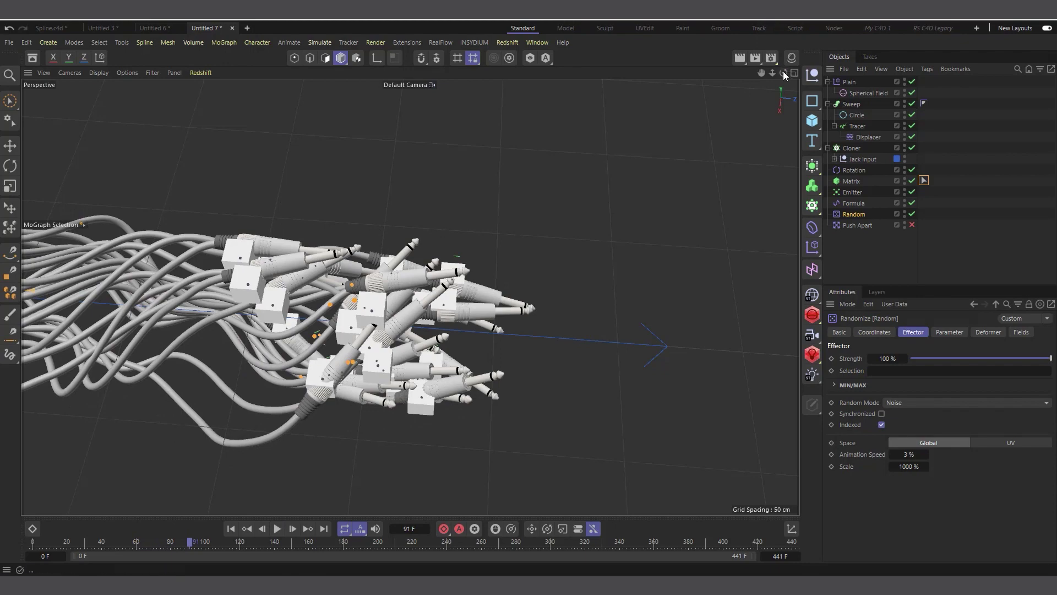
left_click_drag(783, 73, 804, 75)
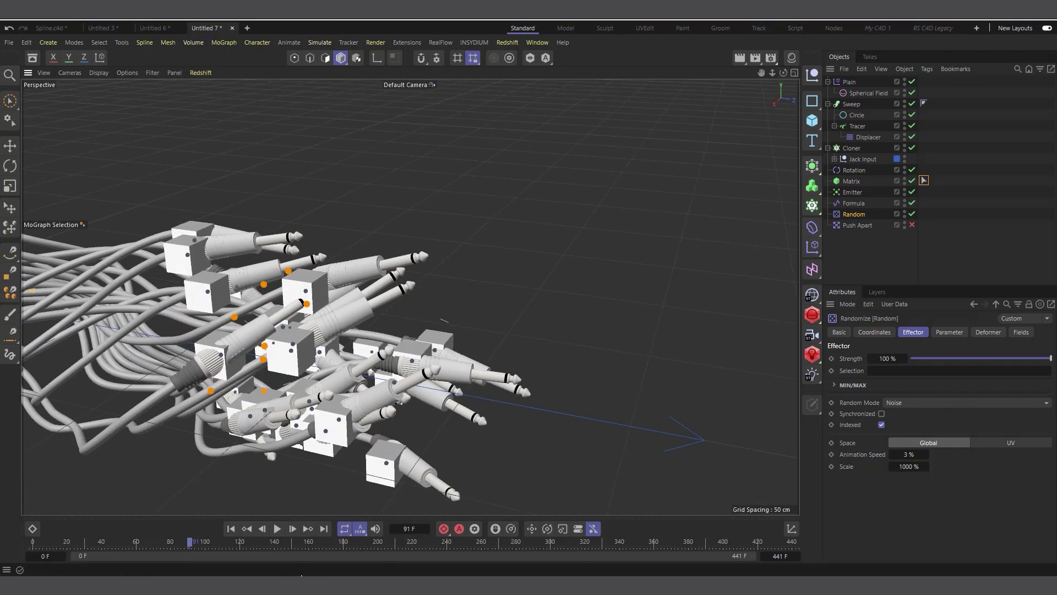
left_click(278, 529)
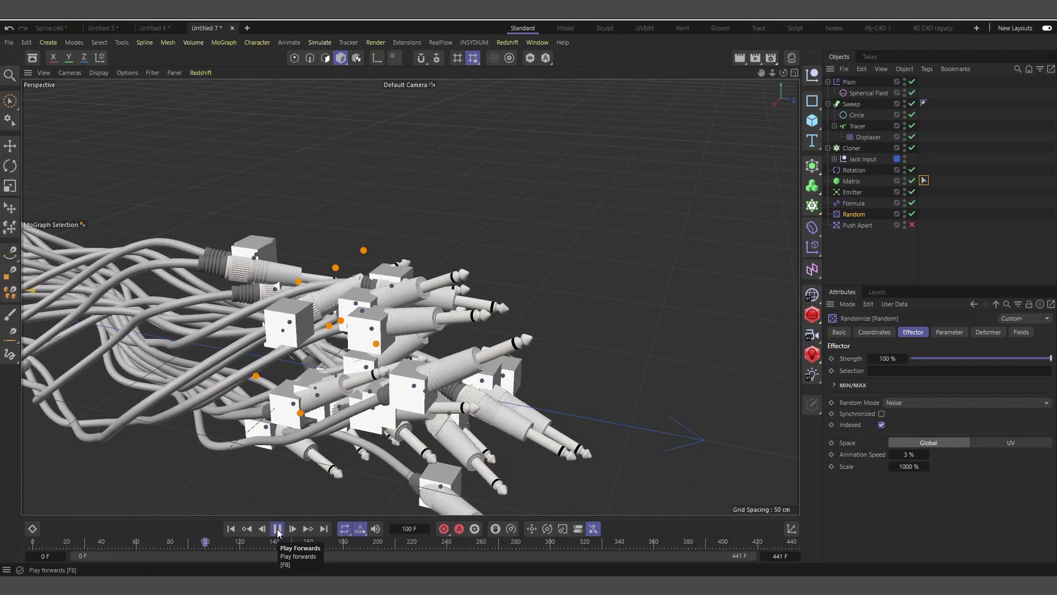
left_click(278, 530)
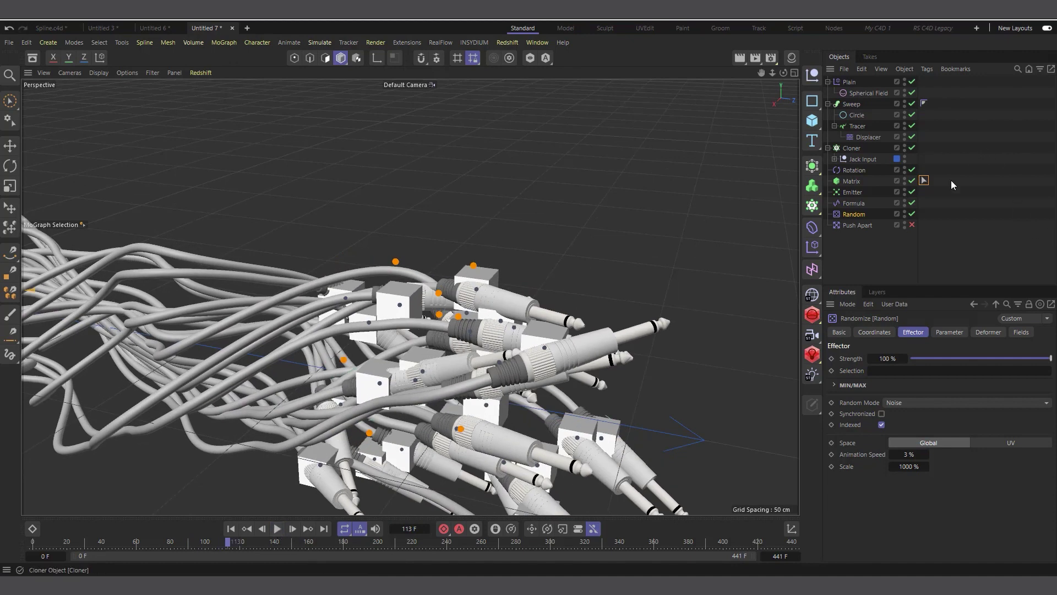
Disable the Random effector and replay the cable animation from the first frame
left_click(911, 213)
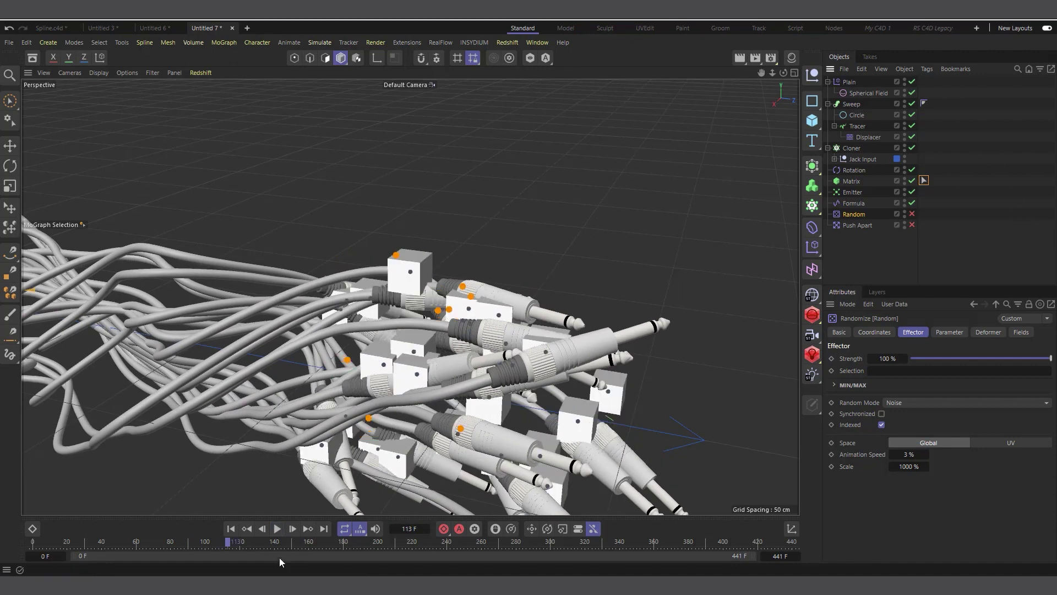
left_click(231, 528)
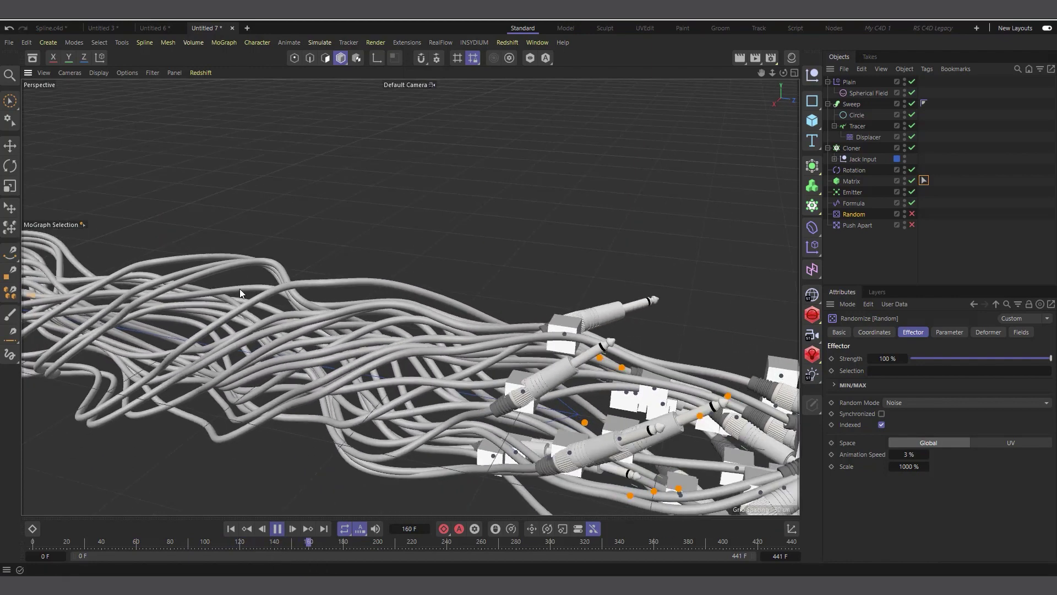
left_click(910, 169)
left_click(232, 528)
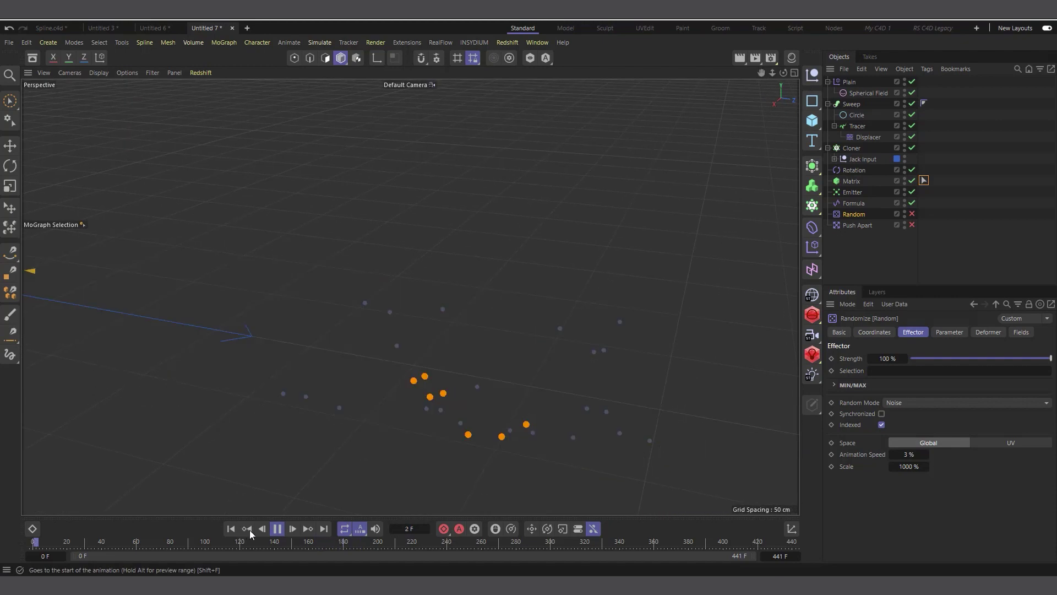